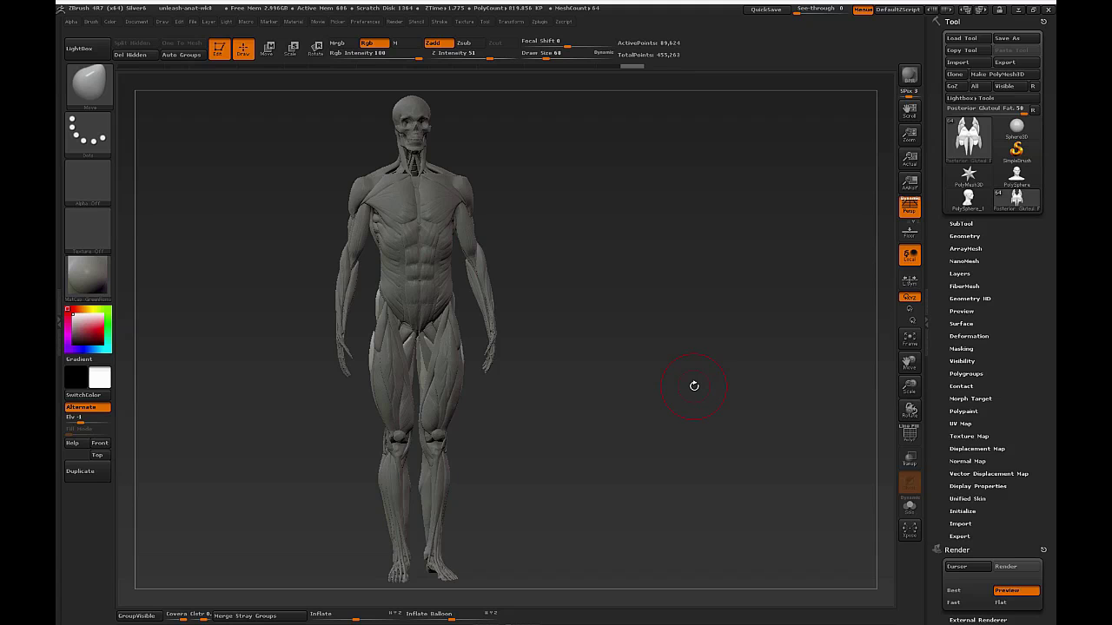
# Make the skeleton subtool at the beginning of the subtool list active and frame the figure's upper body in a three-quarter view.
pyautogui.moveTo(694, 385); pyautogui.dragTo(773, 403)
pyautogui.click(961, 223)
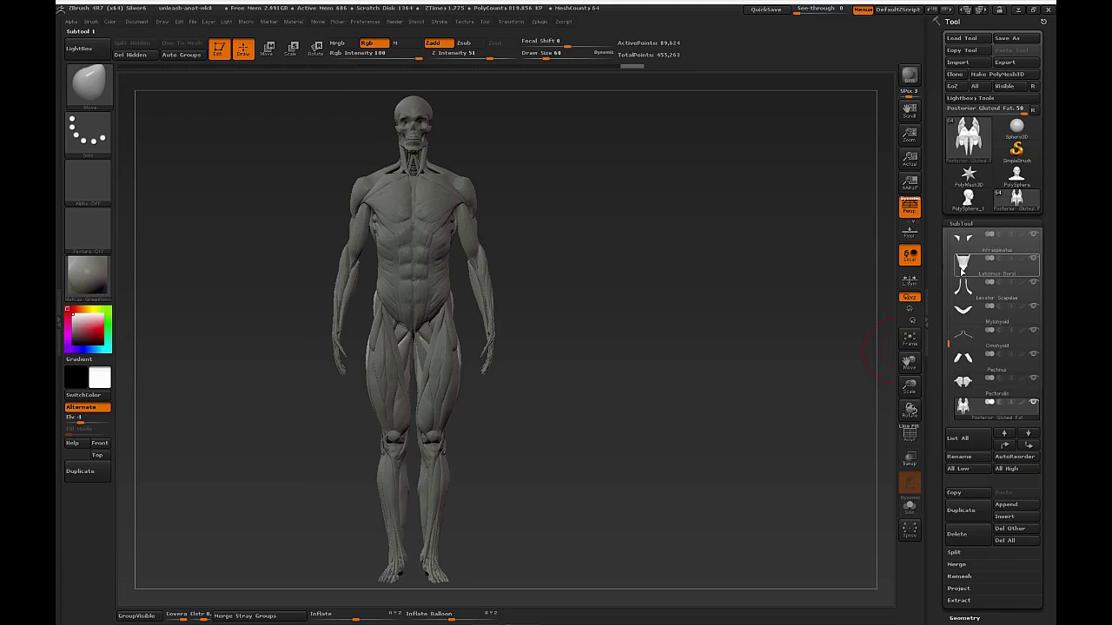
pyautogui.moveTo(948, 344); pyautogui.dragTo(946, 225)
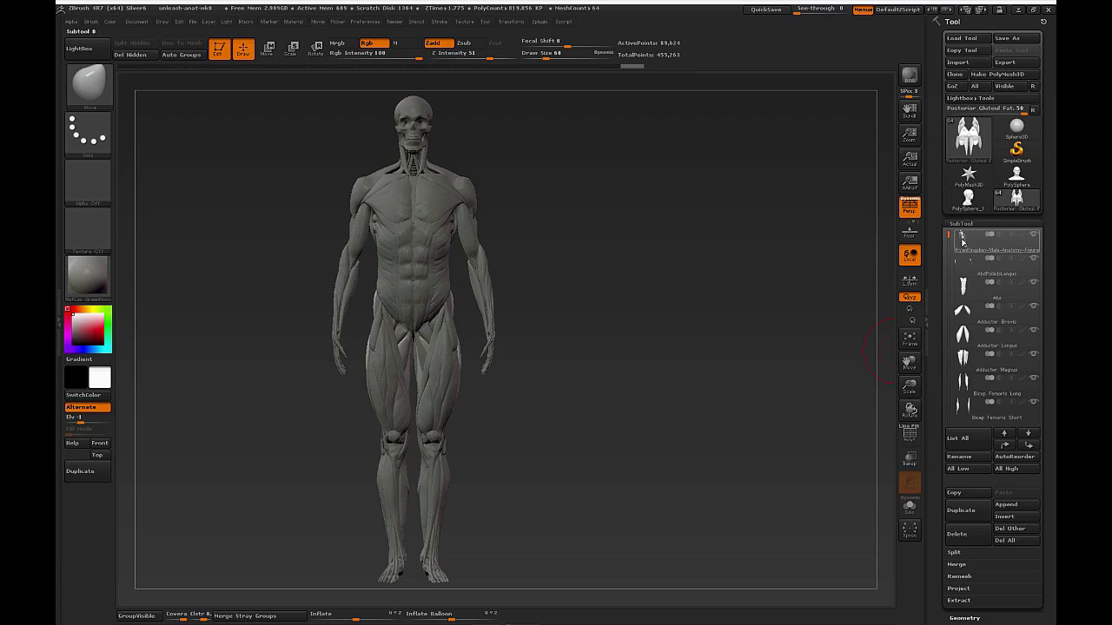
pyautogui.click(965, 244)
pyautogui.click(961, 223)
pyautogui.moveTo(705, 365); pyautogui.dragTo(859, 442)
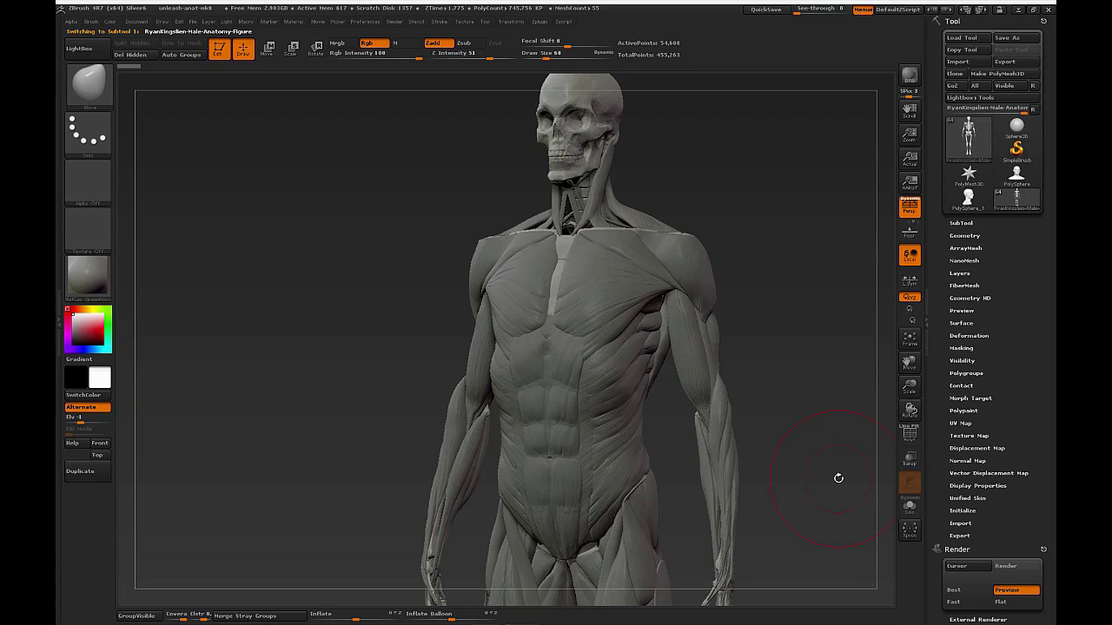
# Handwrite the notes "Visionary Artist", "Realist" and "Critic" beside the figure, underlining the first one.
pyautogui.hotkey('ctrl', 'shift')
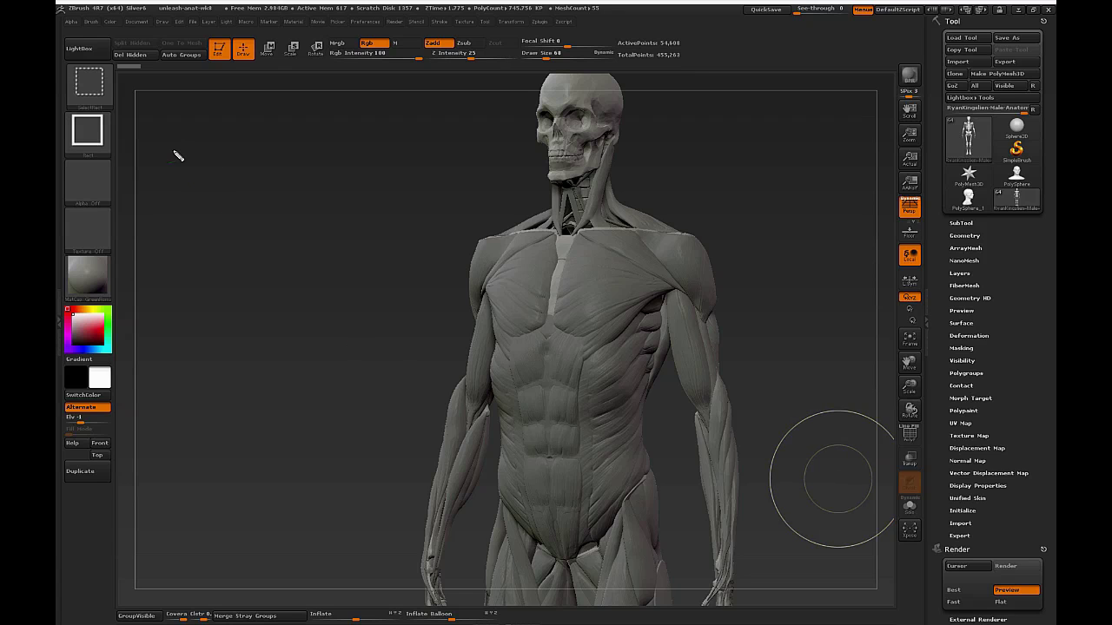
pyautogui.moveTo(165, 127)
pyautogui.mouseDown()
pyautogui.moveTo(193, 129)
pyautogui.moveTo(205, 158)
pyautogui.mouseUp()
pyautogui.moveTo(211, 123)
pyautogui.mouseDown()
pyautogui.moveTo(397, 144)
pyautogui.moveTo(348, 209)
pyautogui.mouseUp()
pyautogui.moveTo(195, 198)
pyautogui.mouseDown()
pyautogui.moveTo(213, 173)
pyautogui.moveTo(241, 185)
pyautogui.moveTo(326, 177)
pyautogui.moveTo(351, 214)
pyautogui.mouseUp()
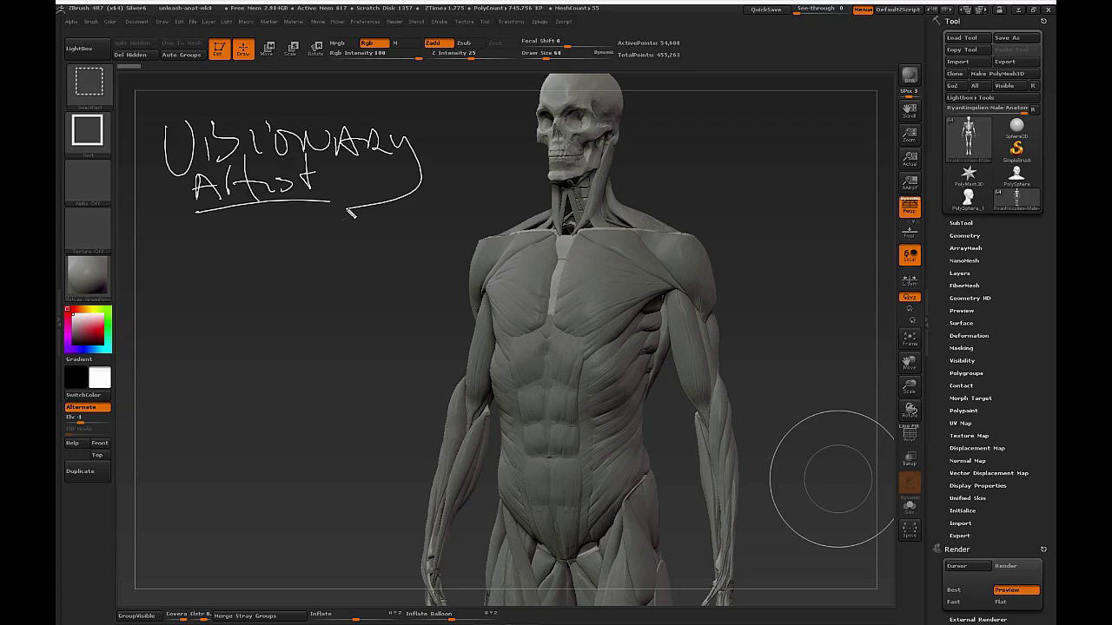
pyautogui.moveTo(175, 281)
pyautogui.mouseDown()
pyautogui.moveTo(293, 278)
pyautogui.moveTo(335, 297)
pyautogui.mouseUp()
pyautogui.moveTo(297, 264); pyautogui.dragTo(346, 263)
pyautogui.moveTo(190, 343)
pyautogui.mouseDown()
pyautogui.moveTo(182, 396)
pyautogui.moveTo(265, 365)
pyautogui.moveTo(309, 382)
pyautogui.moveTo(232, 356)
pyautogui.mouseUp()
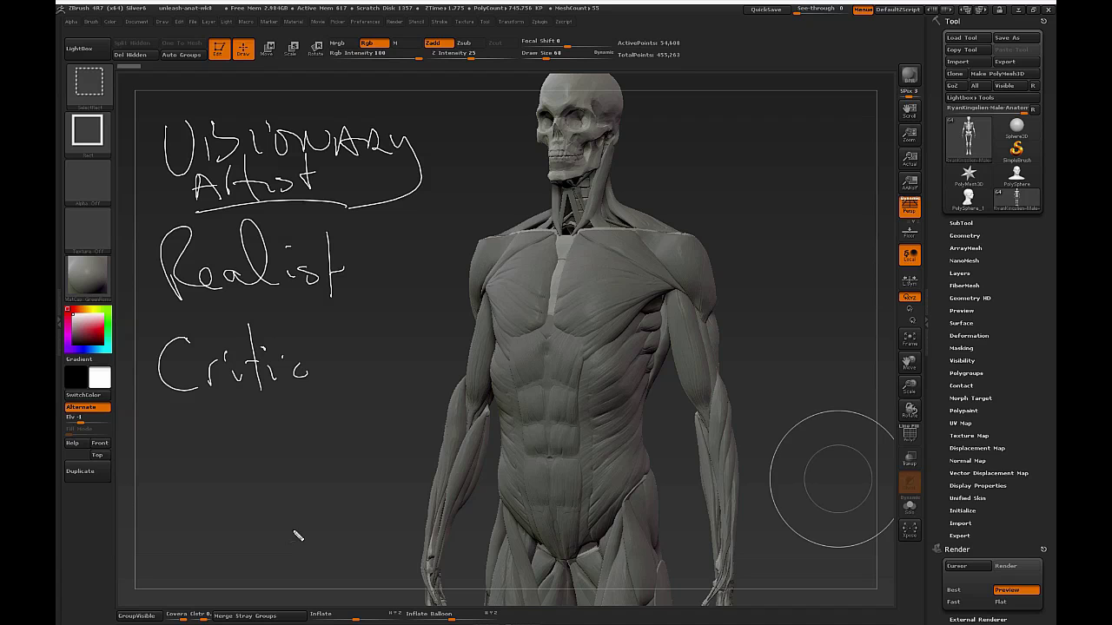
# Outline the biceps on the upper arm, adding cross-contour lines and its attachment at the elbow.
pyautogui.moveTo(672, 297)
pyautogui.mouseDown()
pyautogui.moveTo(686, 373)
pyautogui.moveTo(700, 304)
pyautogui.moveTo(683, 296)
pyautogui.mouseUp()
pyautogui.moveTo(704, 373)
pyautogui.mouseDown()
pyautogui.moveTo(681, 369)
pyautogui.moveTo(706, 351)
pyautogui.mouseUp()
pyautogui.moveTo(697, 410); pyautogui.dragTo(708, 426)
pyautogui.moveTo(668, 292); pyautogui.dragTo(675, 285)
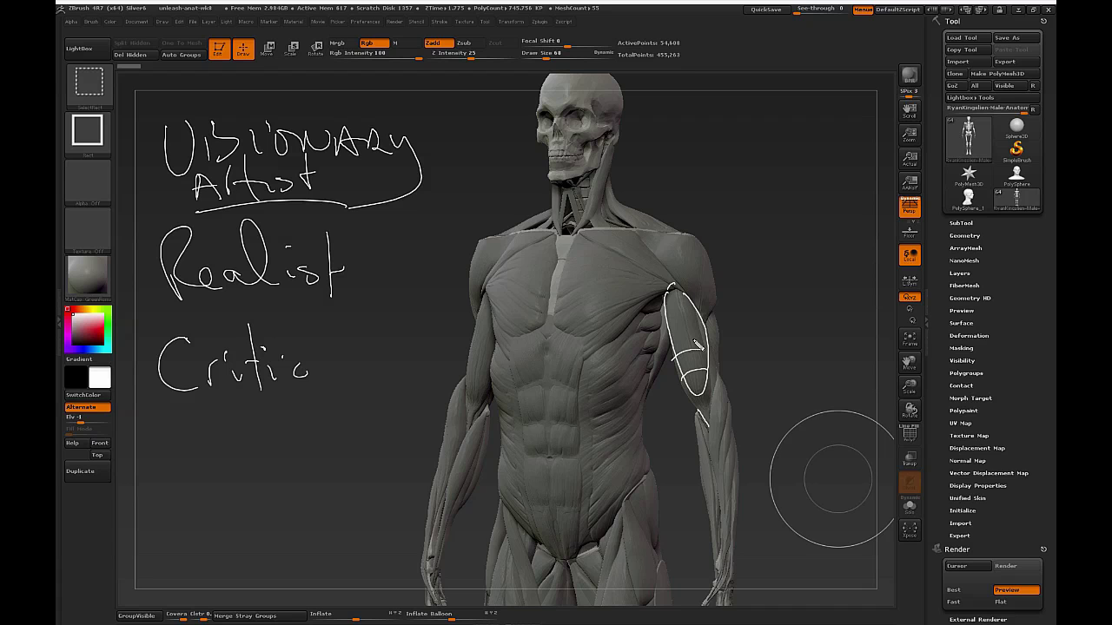
# Open the anatomyScans-unleash-8 project and view the rough gesture sculpt from the front.
pyautogui.press('w')
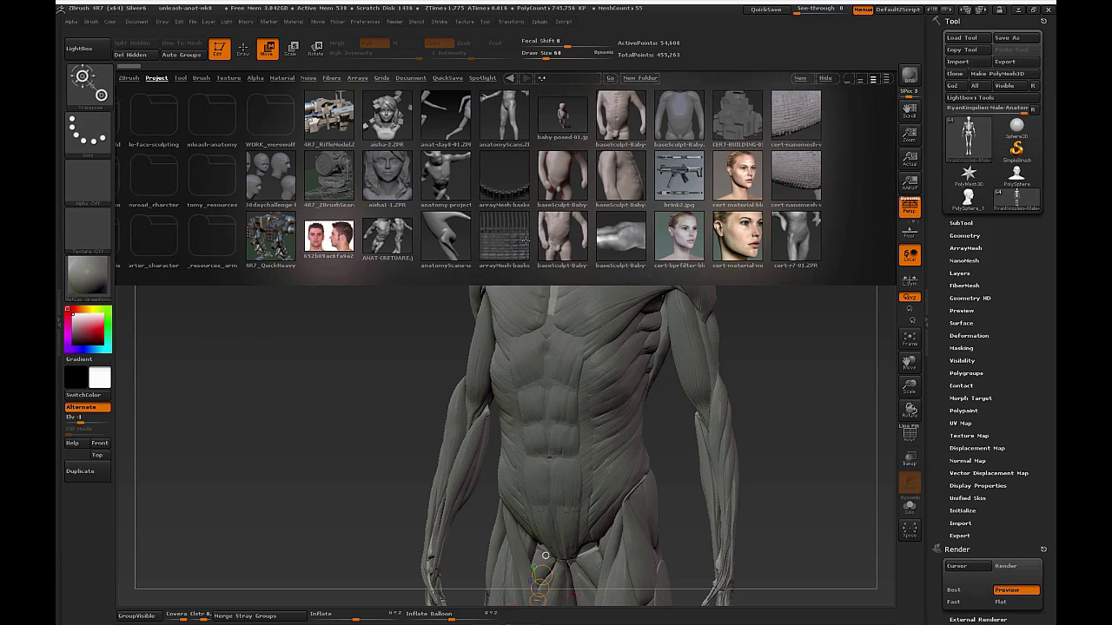
pyautogui.doubleClick(424, 236)
pyautogui.click(588, 343)
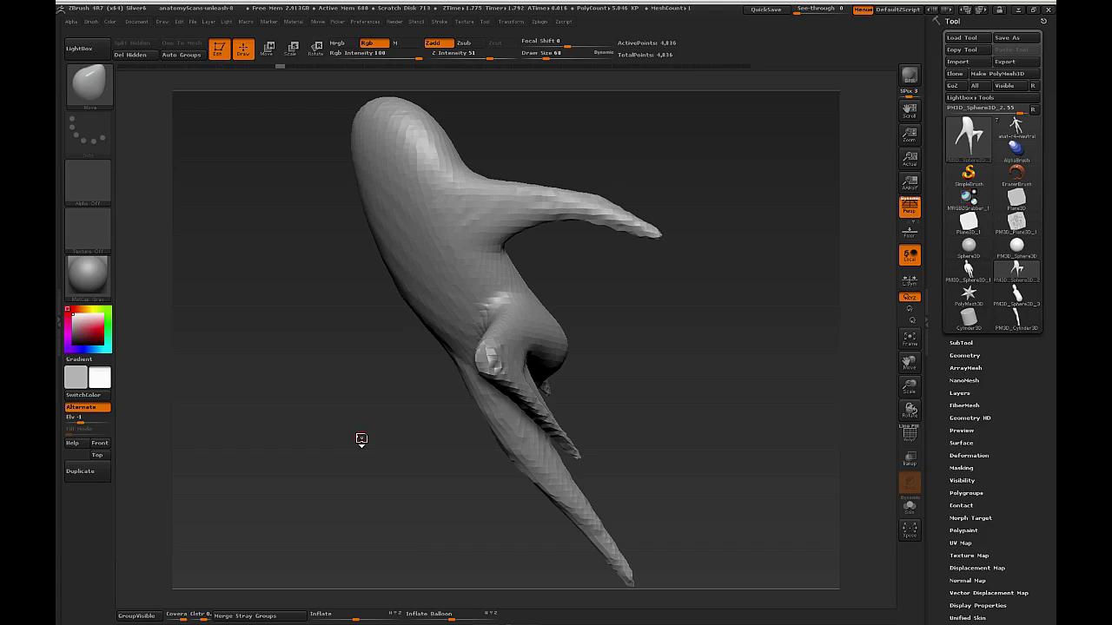
pyautogui.moveTo(675, 335)
pyautogui.mouseDown()
pyautogui.moveTo(734, 317)
pyautogui.moveTo(747, 298)
pyautogui.moveTo(788, 295)
pyautogui.moveTo(764, 306)
pyautogui.moveTo(754, 379)
pyautogui.moveTo(669, 448)
pyautogui.moveTo(757, 463)
pyautogui.moveTo(690, 531)
pyautogui.mouseUp()
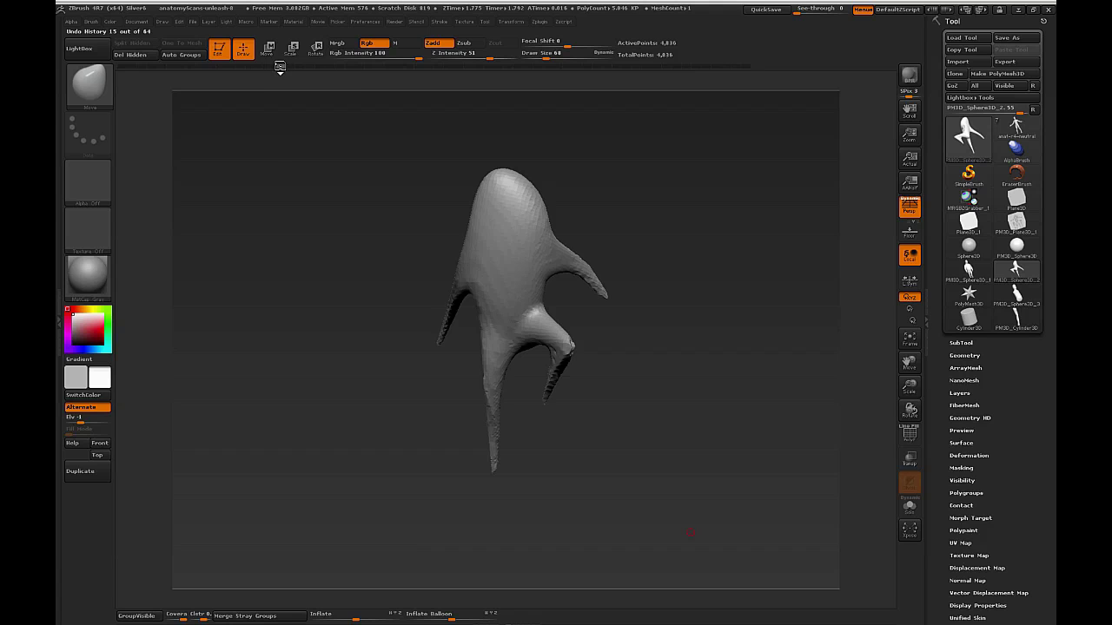
pyautogui.moveTo(278, 65)
pyautogui.mouseDown()
pyautogui.moveTo(122, 66)
pyautogui.moveTo(285, 79)
pyautogui.mouseUp()
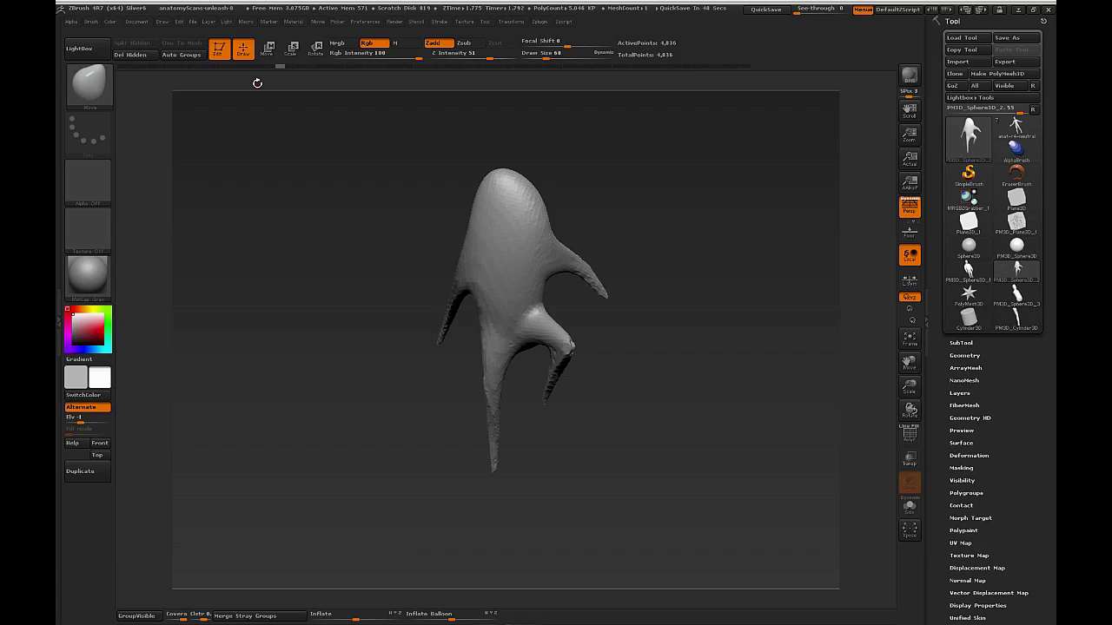
# Handwrite "Gesture", strike it through, add "Measurements" and "Offsets" below it, and clear the notes.
pyautogui.hotkey('ctrl', 'shift')
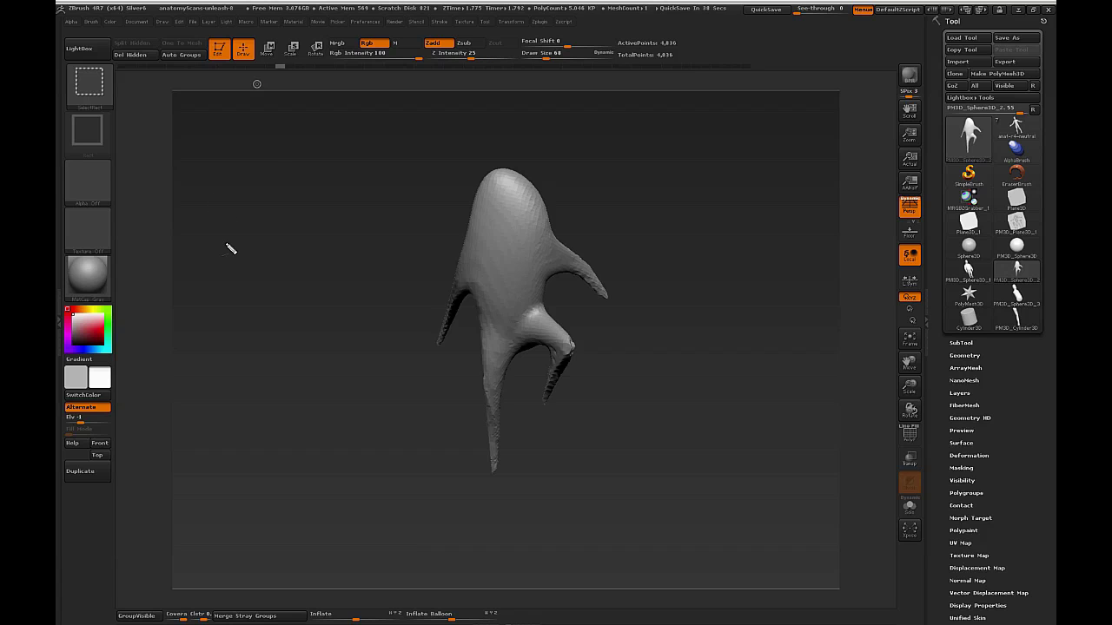
pyautogui.moveTo(212, 124)
pyautogui.mouseDown()
pyautogui.moveTo(235, 149)
pyautogui.moveTo(266, 136)
pyautogui.moveTo(292, 161)
pyautogui.moveTo(337, 147)
pyautogui.mouseUp()
pyautogui.moveTo(163, 150)
pyautogui.mouseDown()
pyautogui.moveTo(361, 128)
pyautogui.moveTo(179, 174)
pyautogui.mouseUp()
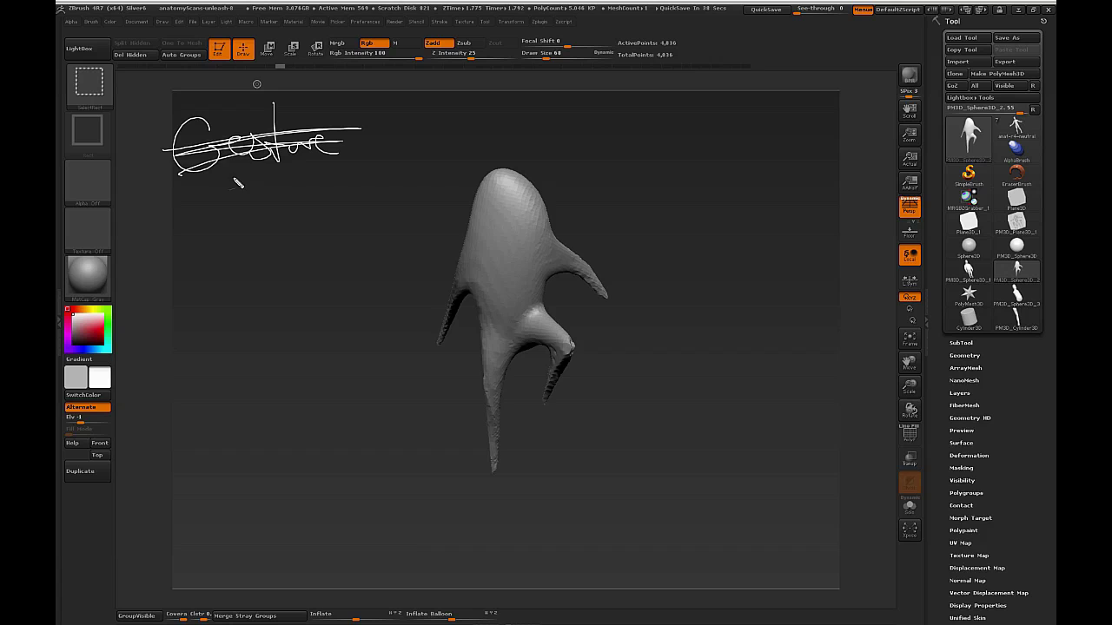
pyautogui.moveTo(184, 228)
pyautogui.mouseDown()
pyautogui.moveTo(186, 207)
pyautogui.moveTo(228, 218)
pyautogui.moveTo(372, 209)
pyautogui.moveTo(383, 187)
pyautogui.moveTo(393, 221)
pyautogui.mouseUp()
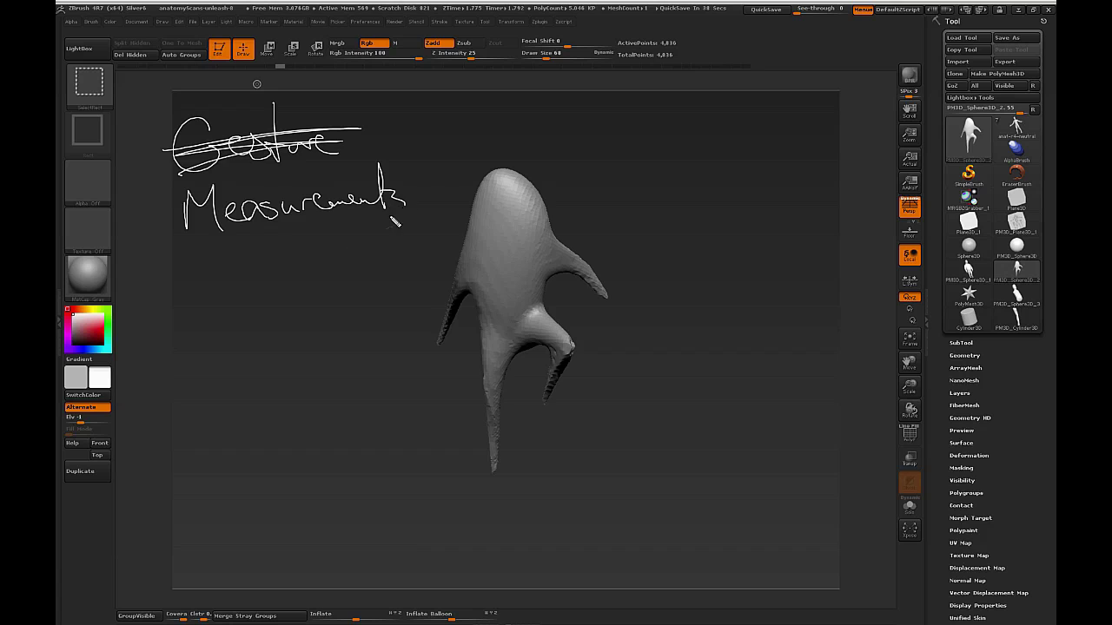
pyautogui.moveTo(205, 248)
pyautogui.mouseDown()
pyautogui.moveTo(287, 233)
pyautogui.moveTo(300, 263)
pyautogui.moveTo(329, 253)
pyautogui.moveTo(342, 272)
pyautogui.mouseUp()
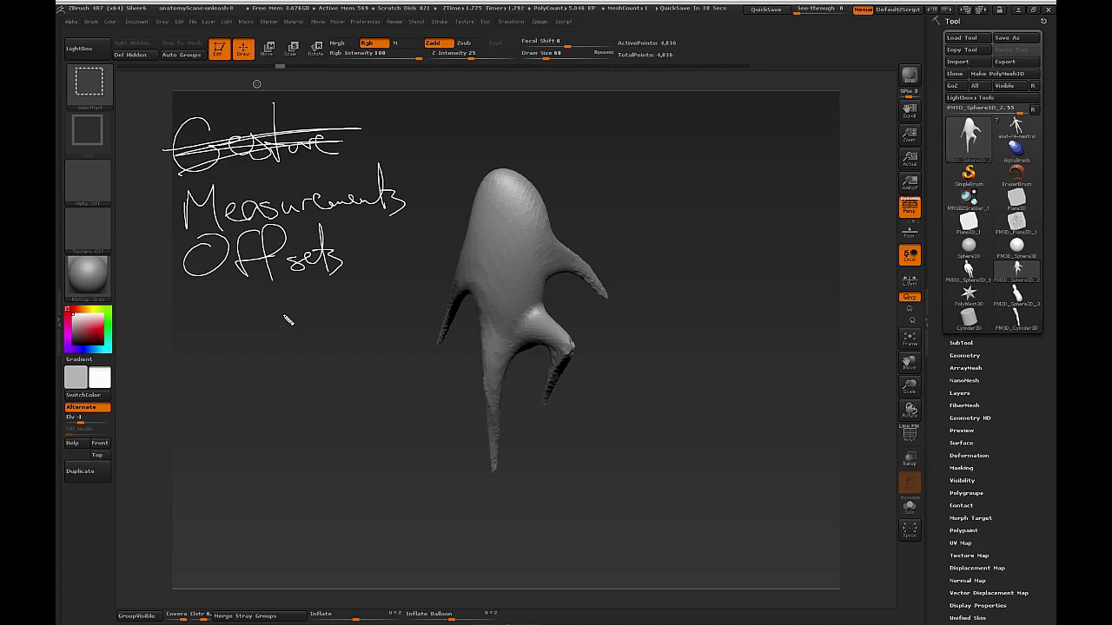
pyautogui.press('Escape')
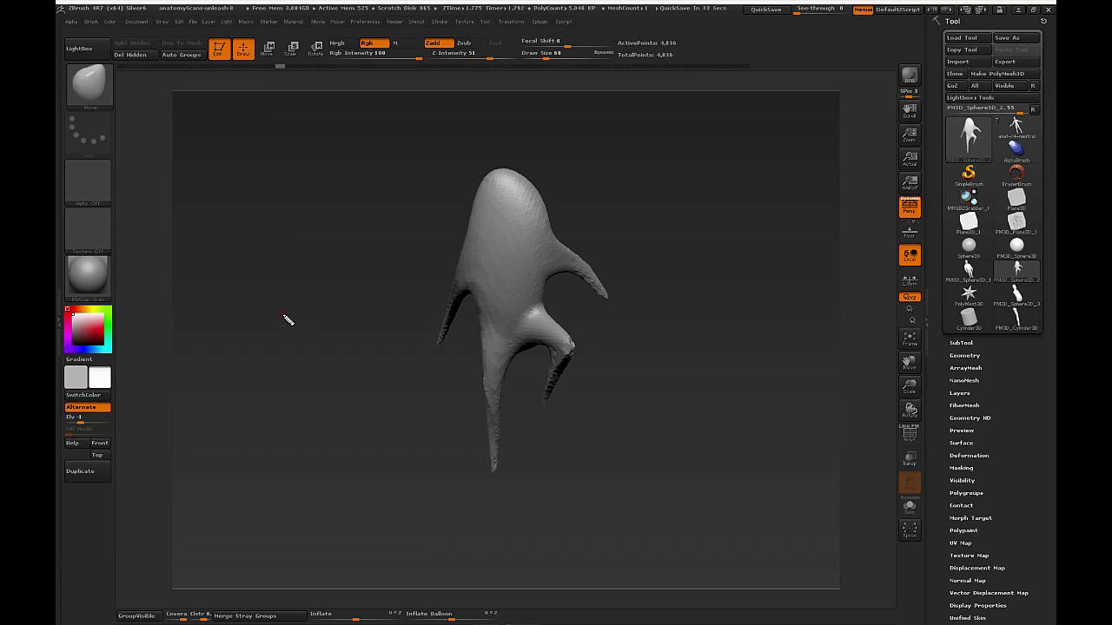
# In a side view, mark both legs of the gesture sculpt with flow curves and arrows showing their bend direction.
pyautogui.moveTo(688, 390); pyautogui.dragTo(698, 408)
pyautogui.moveTo(725, 416)
pyautogui.mouseDown()
pyautogui.moveTo(737, 402)
pyautogui.moveTo(772, 405)
pyautogui.mouseUp()
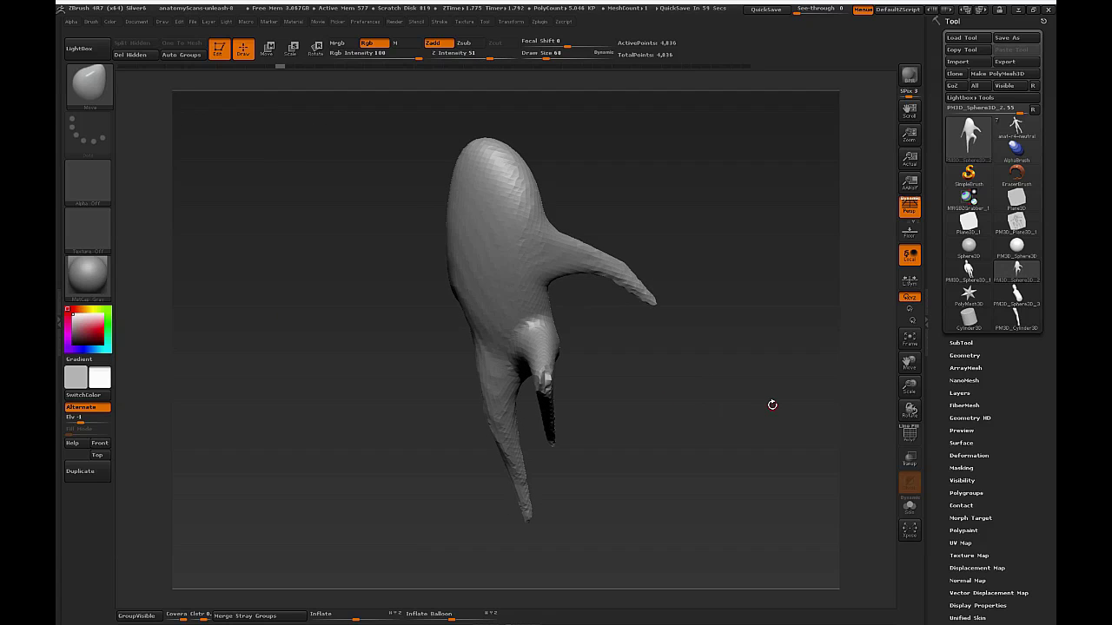
pyautogui.moveTo(772, 405)
pyautogui.mouseDown()
pyautogui.moveTo(725, 429)
pyautogui.moveTo(747, 454)
pyautogui.moveTo(740, 463)
pyautogui.moveTo(766, 483)
pyautogui.moveTo(782, 472)
pyautogui.moveTo(776, 484)
pyautogui.moveTo(799, 505)
pyautogui.moveTo(778, 495)
pyautogui.moveTo(746, 517)
pyautogui.mouseUp()
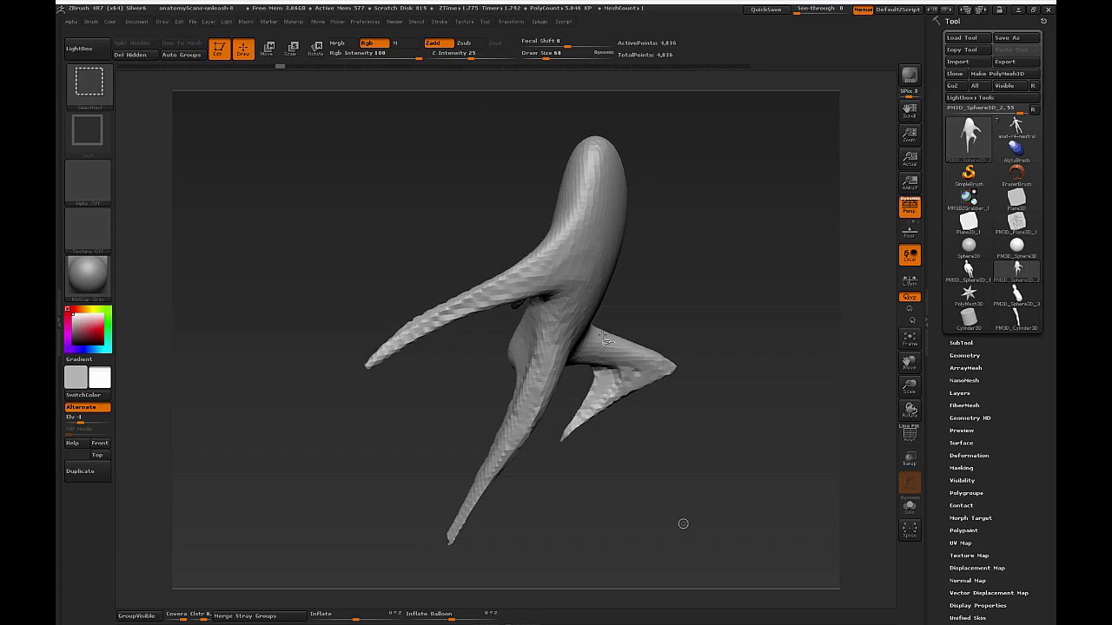
pyautogui.moveTo(625, 345)
pyautogui.mouseDown()
pyautogui.moveTo(679, 365)
pyautogui.moveTo(578, 444)
pyautogui.mouseUp()
pyautogui.moveTo(665, 379); pyautogui.dragTo(598, 439)
pyautogui.moveTo(665, 426); pyautogui.dragTo(634, 405)
pyautogui.moveTo(634, 405); pyautogui.dragTo(640, 419)
pyautogui.moveTo(552, 315); pyautogui.dragTo(456, 554)
pyautogui.moveTo(521, 488)
pyautogui.mouseDown()
pyautogui.moveTo(444, 498)
pyautogui.moveTo(460, 459)
pyautogui.mouseUp()
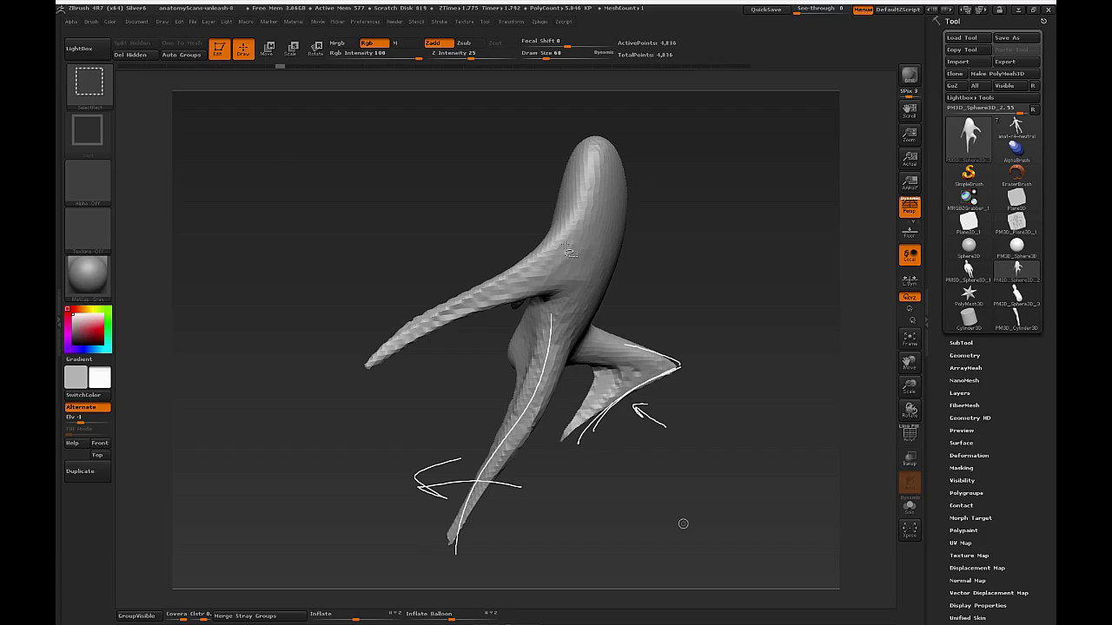
# Mark the flow curve and bend direction arrow on the arms from both sides of the figure, and clear the marks.
pyautogui.moveTo(568, 250); pyautogui.dragTo(383, 369)
pyautogui.moveTo(479, 342); pyautogui.dragTo(408, 299)
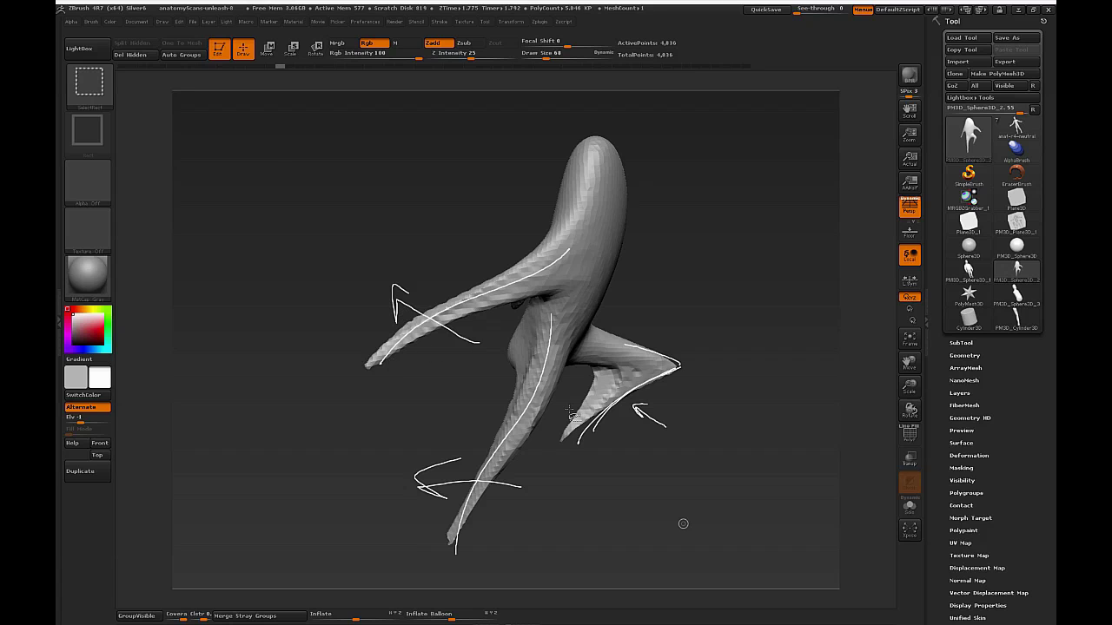
pyautogui.moveTo(734, 387)
pyautogui.mouseDown()
pyautogui.moveTo(750, 379)
pyautogui.moveTo(717, 388)
pyautogui.mouseUp()
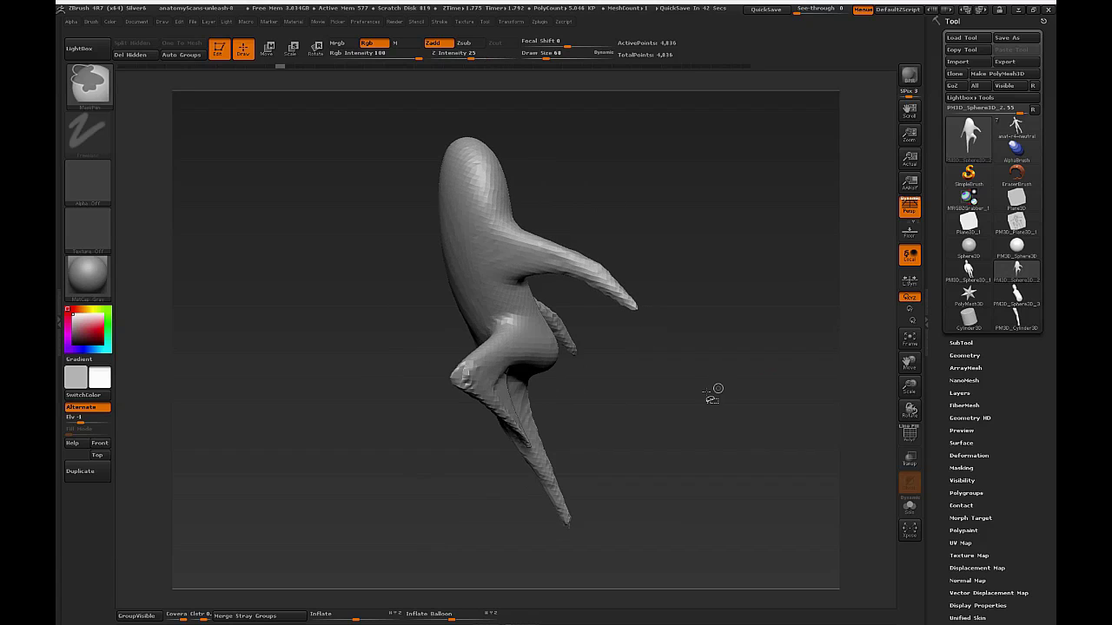
pyautogui.moveTo(502, 247)
pyautogui.mouseDown()
pyautogui.moveTo(578, 262)
pyautogui.moveTo(643, 314)
pyautogui.mouseUp()
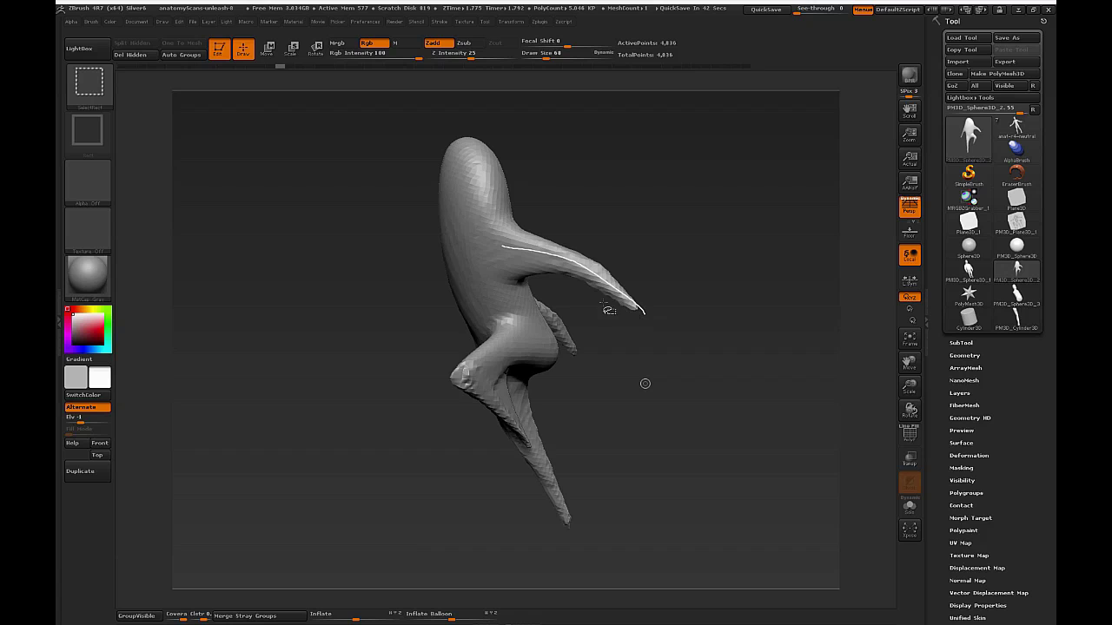
pyautogui.moveTo(581, 284); pyautogui.dragTo(664, 266)
pyautogui.moveTo(635, 261); pyautogui.dragTo(658, 273)
pyautogui.press('Escape')
# Sketch the shoulder curve, the staggered upper and lower arm contours, and the hand on the near arm.
pyautogui.moveTo(676, 324)
pyautogui.mouseDown()
pyautogui.moveTo(695, 330)
pyautogui.moveTo(712, 313)
pyautogui.moveTo(707, 322)
pyautogui.mouseUp()
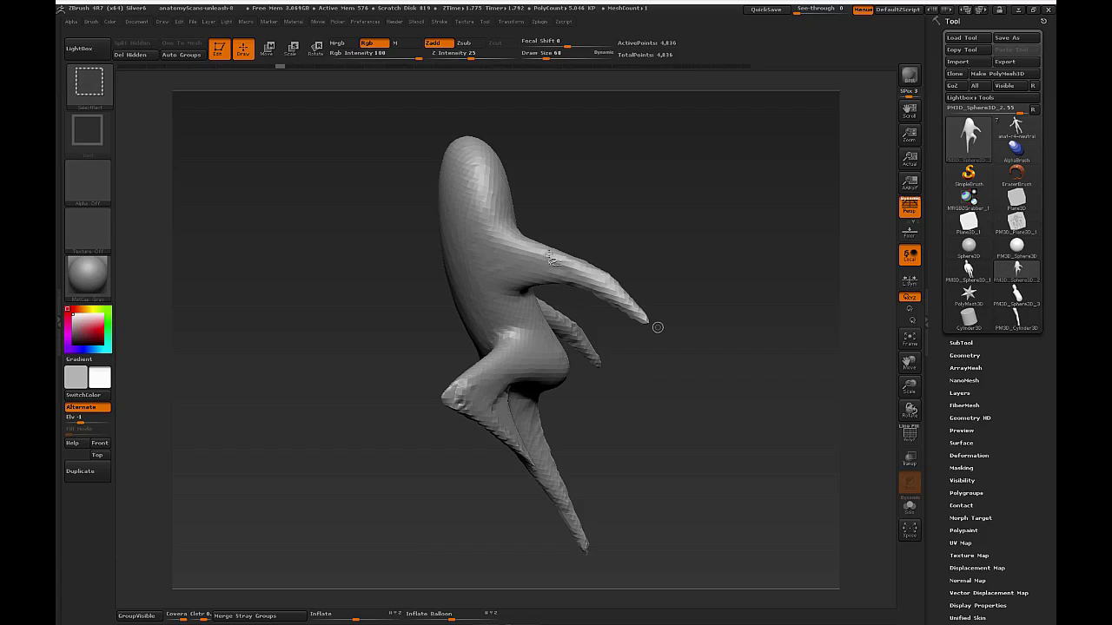
pyautogui.moveTo(491, 228); pyautogui.dragTo(496, 279)
pyautogui.moveTo(525, 241)
pyautogui.mouseDown()
pyautogui.moveTo(571, 254)
pyautogui.moveTo(535, 278)
pyautogui.moveTo(611, 310)
pyautogui.moveTo(657, 311)
pyautogui.moveTo(640, 348)
pyautogui.mouseUp()
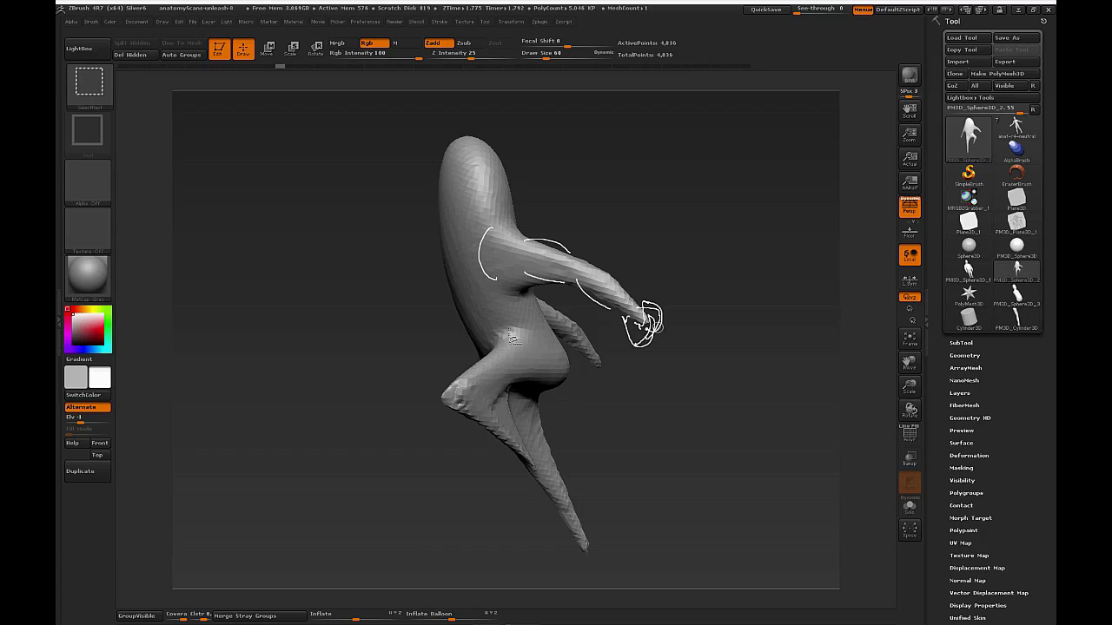
# Sketch staggered contour curves on the hip crease, bent thigh, extended lower leg and foot.
pyautogui.moveTo(501, 334)
pyautogui.mouseDown()
pyautogui.moveTo(477, 372)
pyautogui.moveTo(503, 333)
pyautogui.mouseUp()
pyautogui.moveTo(504, 334)
pyautogui.mouseDown()
pyautogui.moveTo(471, 369)
pyautogui.moveTo(503, 339)
pyautogui.mouseUp()
pyautogui.moveTo(524, 386)
pyautogui.mouseDown()
pyautogui.moveTo(478, 402)
pyautogui.moveTo(532, 387)
pyautogui.moveTo(506, 405)
pyautogui.moveTo(493, 394)
pyautogui.mouseUp()
pyautogui.moveTo(492, 394); pyautogui.dragTo(514, 413)
pyautogui.moveTo(527, 452)
pyautogui.mouseDown()
pyautogui.moveTo(567, 516)
pyautogui.moveTo(544, 503)
pyautogui.moveTo(551, 474)
pyautogui.moveTo(572, 506)
pyautogui.mouseUp()
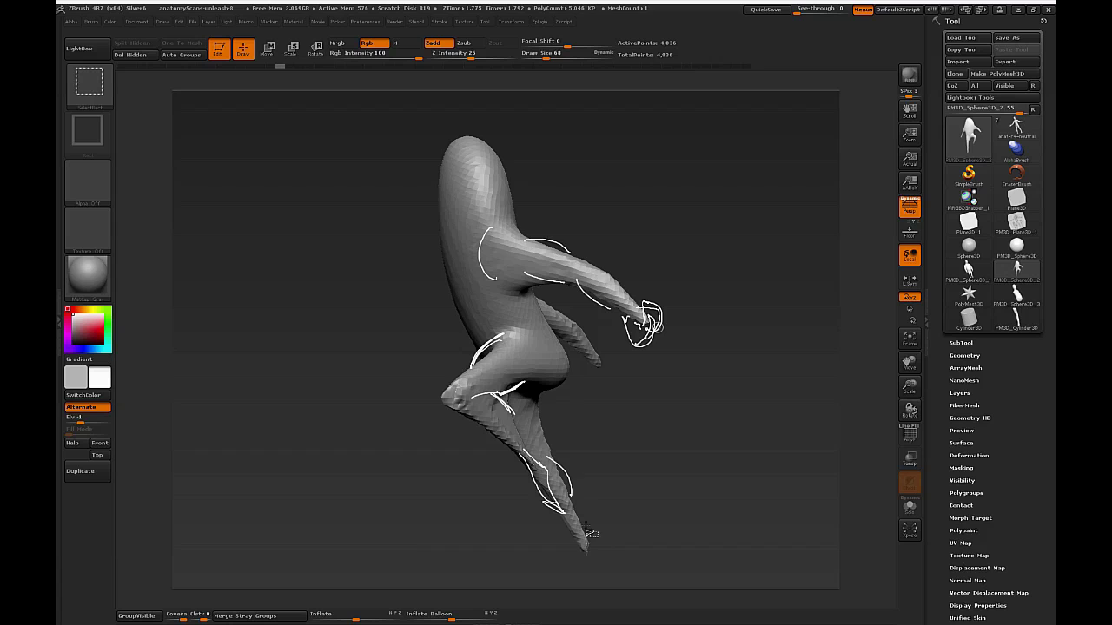
pyautogui.moveTo(594, 566); pyautogui.dragTo(579, 535)
# Add contour curves for the buttocks and the back of the torso.
pyautogui.moveTo(549, 394)
pyautogui.mouseDown()
pyautogui.moveTo(557, 345)
pyautogui.moveTo(526, 296)
pyautogui.moveTo(536, 323)
pyautogui.mouseUp()
pyautogui.moveTo(448, 252)
pyautogui.mouseDown()
pyautogui.moveTo(461, 326)
pyautogui.moveTo(447, 252)
pyautogui.mouseUp()
pyautogui.moveTo(473, 337)
pyautogui.mouseDown()
pyautogui.moveTo(445, 291)
pyautogui.moveTo(404, 290)
pyautogui.moveTo(414, 260)
pyautogui.mouseUp()
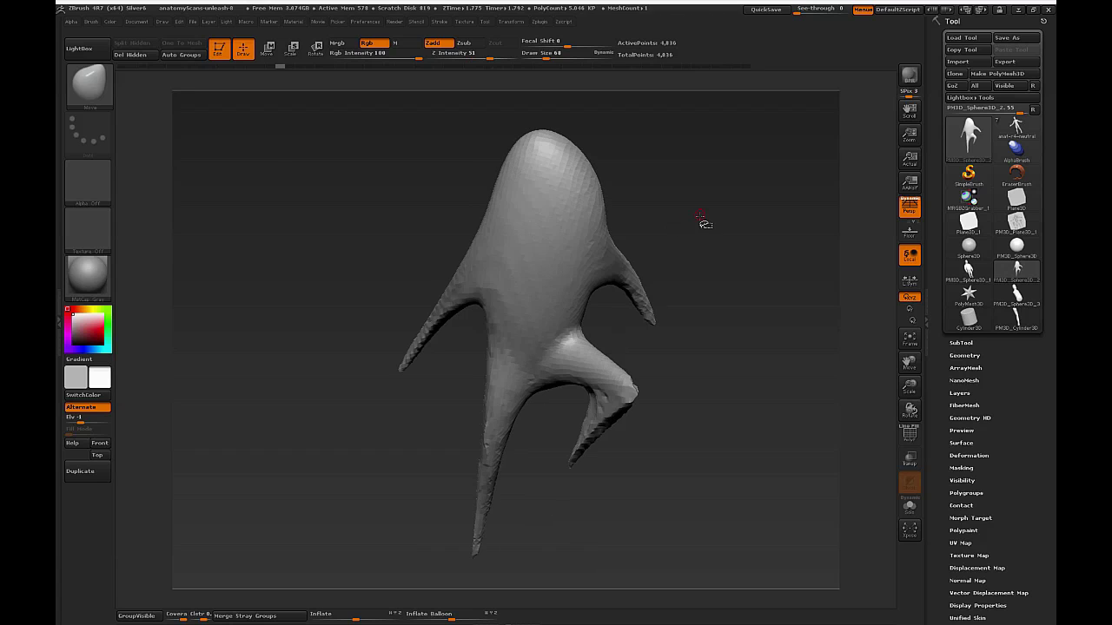
# In a closer front view, sketch the outer contour curves of both shoulders.
pyautogui.moveTo(706, 224)
pyautogui.mouseDown()
pyautogui.moveTo(742, 226)
pyautogui.moveTo(727, 268)
pyautogui.moveTo(734, 304)
pyautogui.mouseUp()
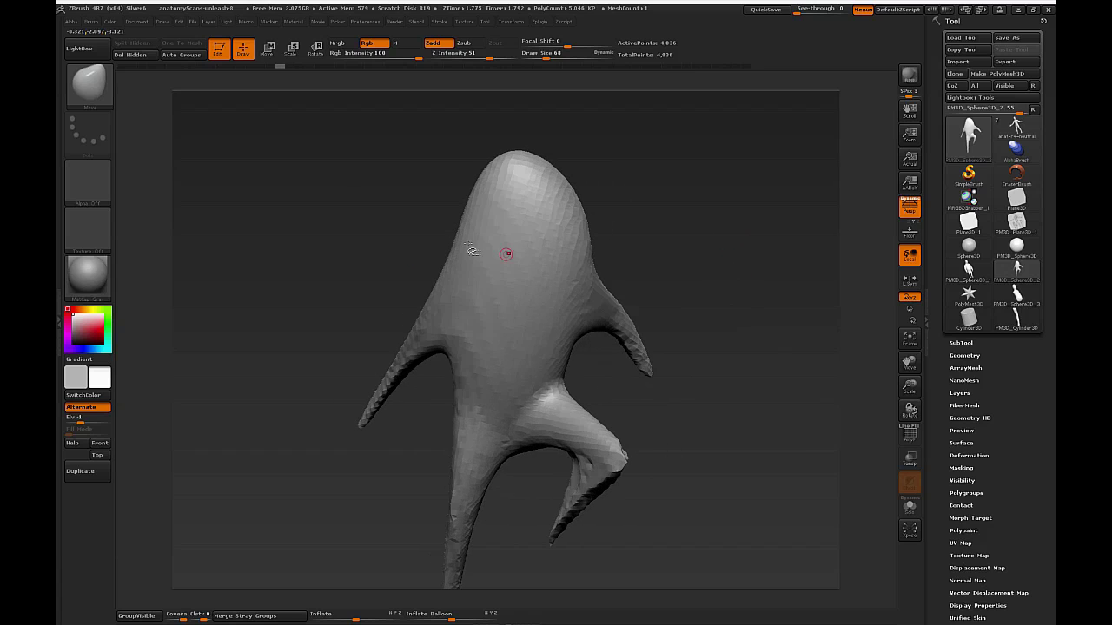
pyautogui.moveTo(451, 271); pyautogui.dragTo(424, 315)
pyautogui.moveTo(579, 276)
pyautogui.mouseDown()
pyautogui.moveTo(594, 283)
pyautogui.moveTo(570, 270)
pyautogui.mouseUp()
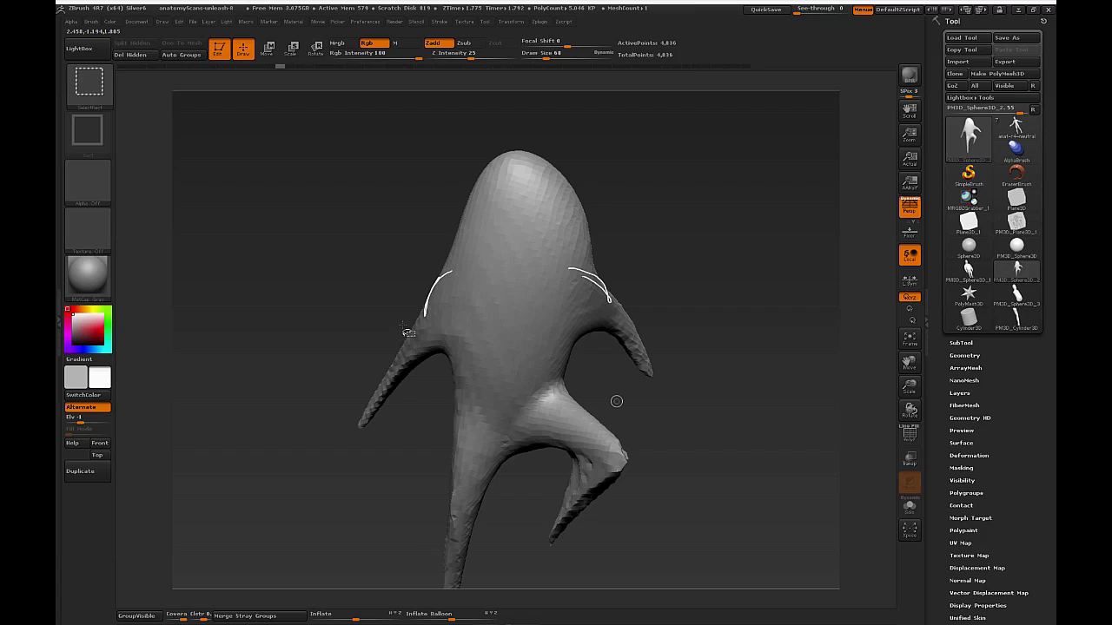
# Switch to the anat-r4-neutral figure and examine its proportions in a full front view.
pyautogui.click(1016, 128)
pyautogui.keyDown('shift'); pyautogui.moveTo(752, 387); pyautogui.dragTo(851, 497); pyautogui.keyUp('shift')
pyautogui.keyDown('alt'); pyautogui.moveTo(786, 435); pyautogui.dragTo(802, 484); pyautogui.keyUp('alt')
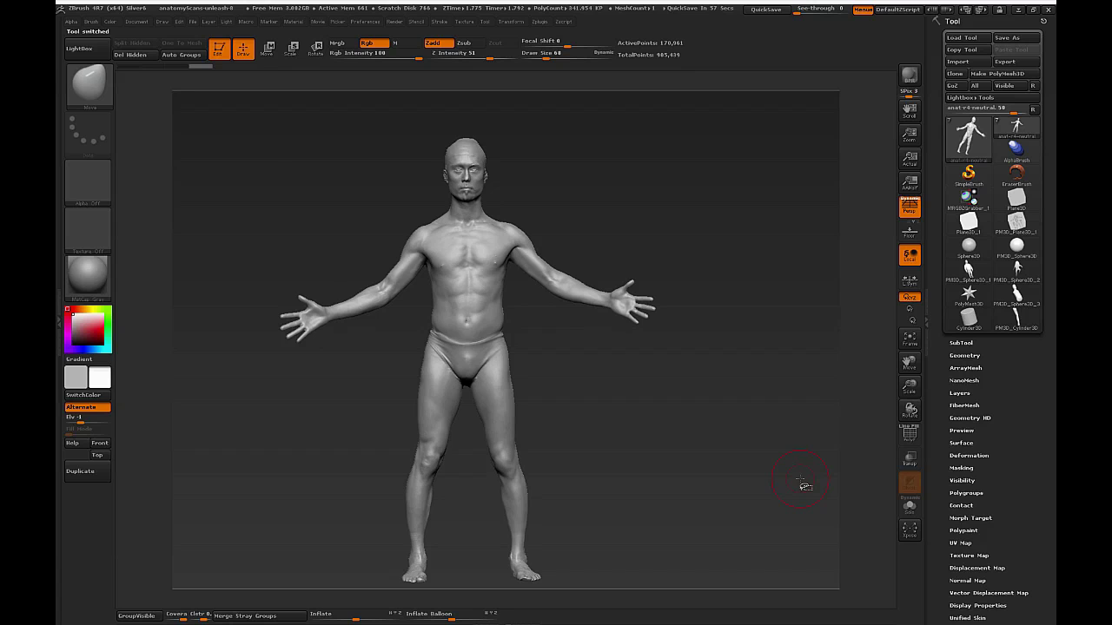
# Switch back to the rough gesture sculpt and frame it in a near-front view.
pyautogui.click(1018, 274)
pyautogui.press('f')
pyautogui.moveTo(802, 398); pyautogui.dragTo(819, 425)
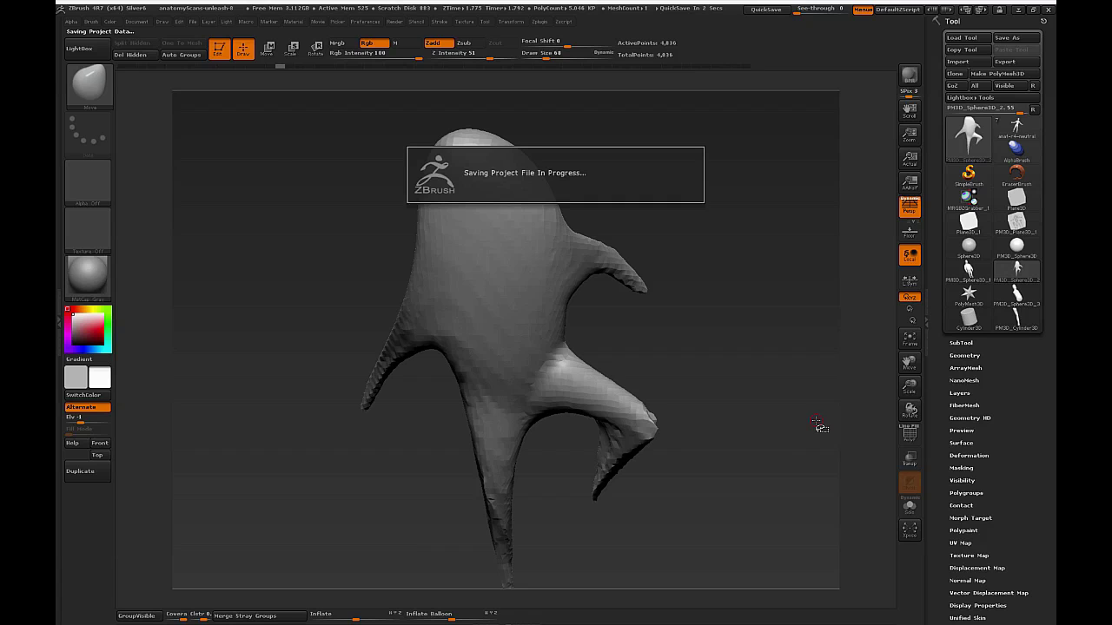
pyautogui.moveTo(817, 421); pyautogui.dragTo(742, 417)
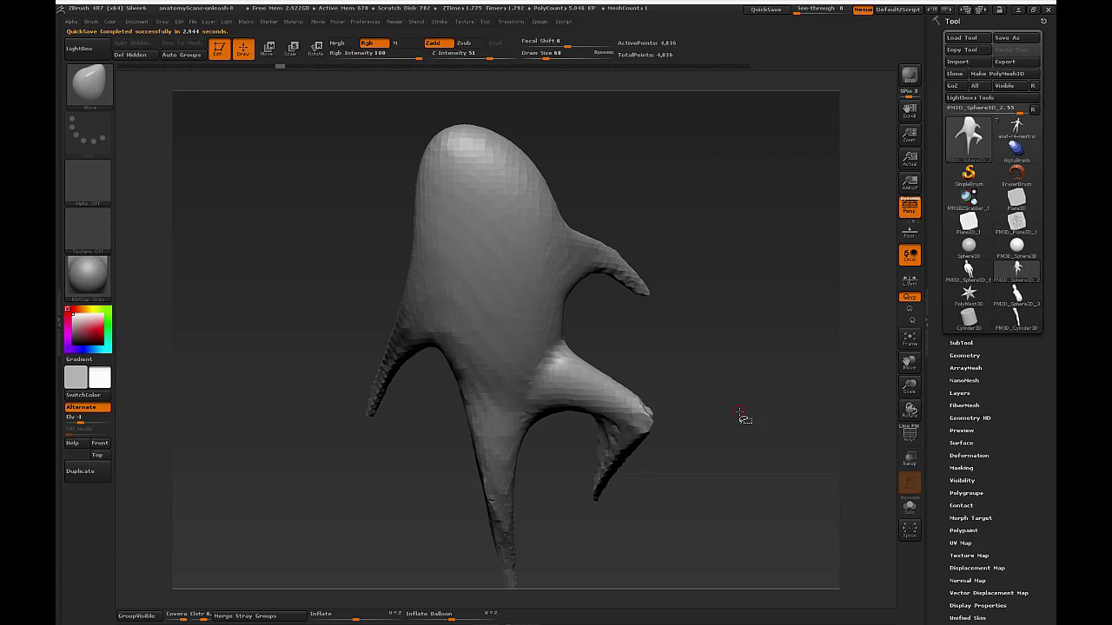
# Mark the two front pelvis points and the pubic point on the gesture sculpt with small circles.
pyautogui.hotkey('ctrl', 'shift')
pyautogui.moveTo(468, 377); pyautogui.dragTo(474, 379)
pyautogui.moveTo(546, 362); pyautogui.dragTo(541, 362)
pyautogui.moveTo(522, 402); pyautogui.dragTo(517, 405)
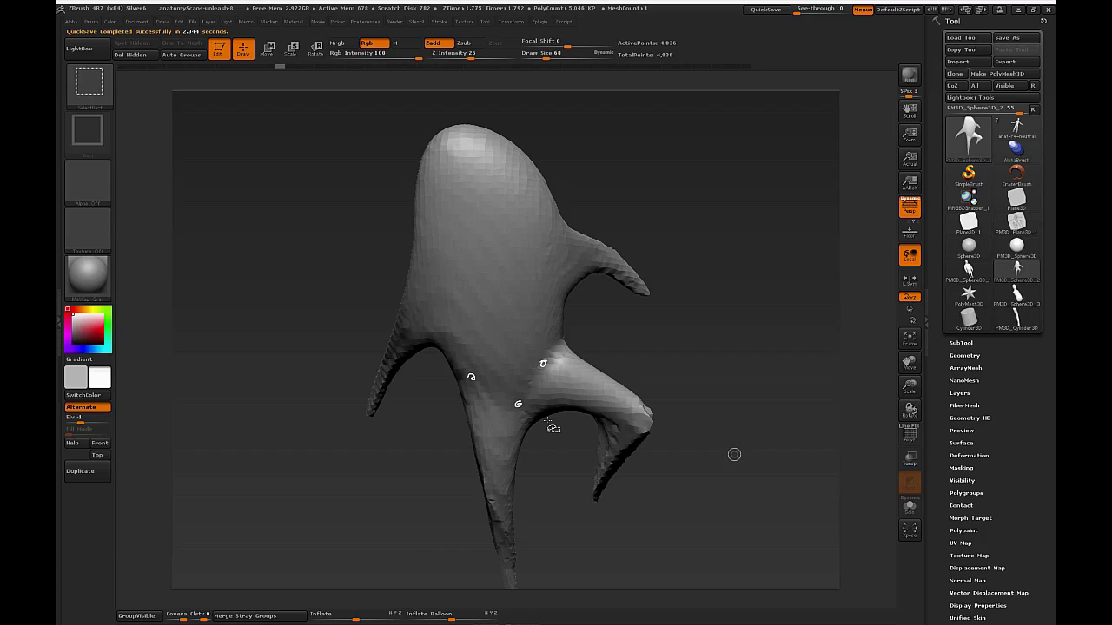
# In a side view, circle the bent knee's landmarks and sketch the missing knee volume extending beyond the sculpt.
pyautogui.moveTo(734, 469)
pyautogui.mouseDown()
pyautogui.moveTo(702, 489)
pyautogui.moveTo(710, 504)
pyautogui.moveTo(758, 450)
pyautogui.moveTo(777, 472)
pyautogui.moveTo(713, 496)
pyautogui.mouseUp()
pyautogui.hotkey('ctrl', 'shift')
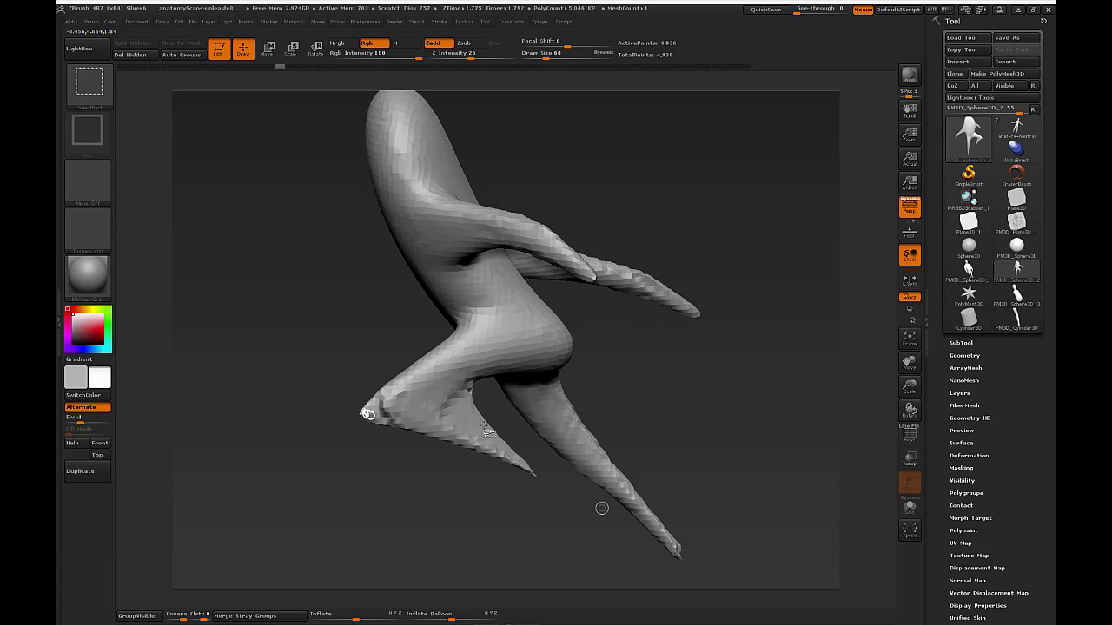
pyautogui.keyDown('ctrl'); pyautogui.keyDown('shift'); pyautogui.moveTo(369, 412); pyautogui.dragTo(391, 426); pyautogui.keyUp('shift'); pyautogui.keyUp('ctrl')
pyautogui.moveTo(397, 427)
pyautogui.keyDown('ctrl'); pyautogui.keyDown('shift'); pyautogui.mouseDown()
pyautogui.moveTo(348, 436)
pyautogui.moveTo(370, 443)
pyautogui.mouseUp(); pyautogui.keyUp('shift'); pyautogui.keyUp('ctrl')
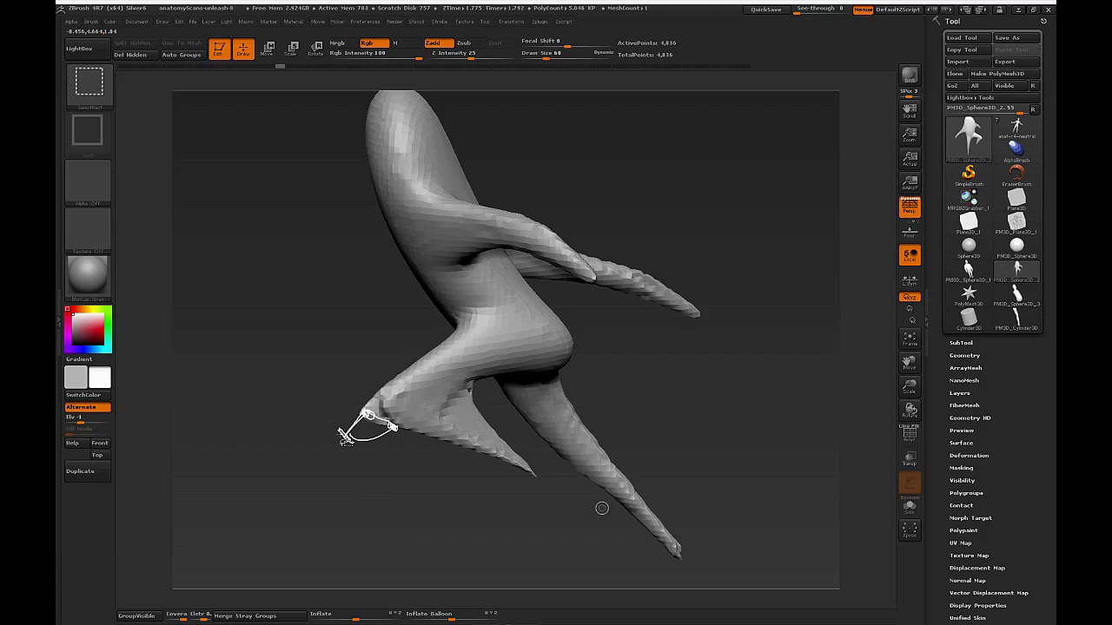
# Draw the thigh's length line from the extended knee point to the hip and label it "2 heads".
pyautogui.moveTo(345, 437); pyautogui.dragTo(512, 329)
pyautogui.moveTo(439, 364)
pyautogui.mouseDown()
pyautogui.moveTo(473, 332)
pyautogui.moveTo(484, 335)
pyautogui.mouseUp()
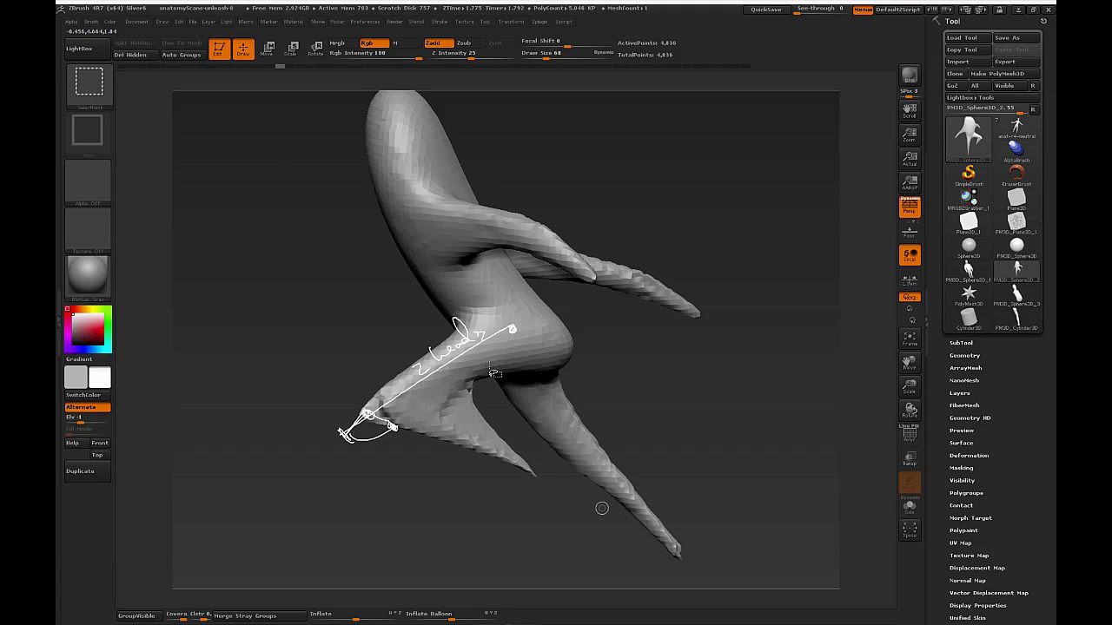
# Sketch a simple standing figure beside the sculpt with head, rib cage and pelvis ovals plus arm and leg lines.
pyautogui.moveTo(750, 114); pyautogui.dragTo(746, 113)
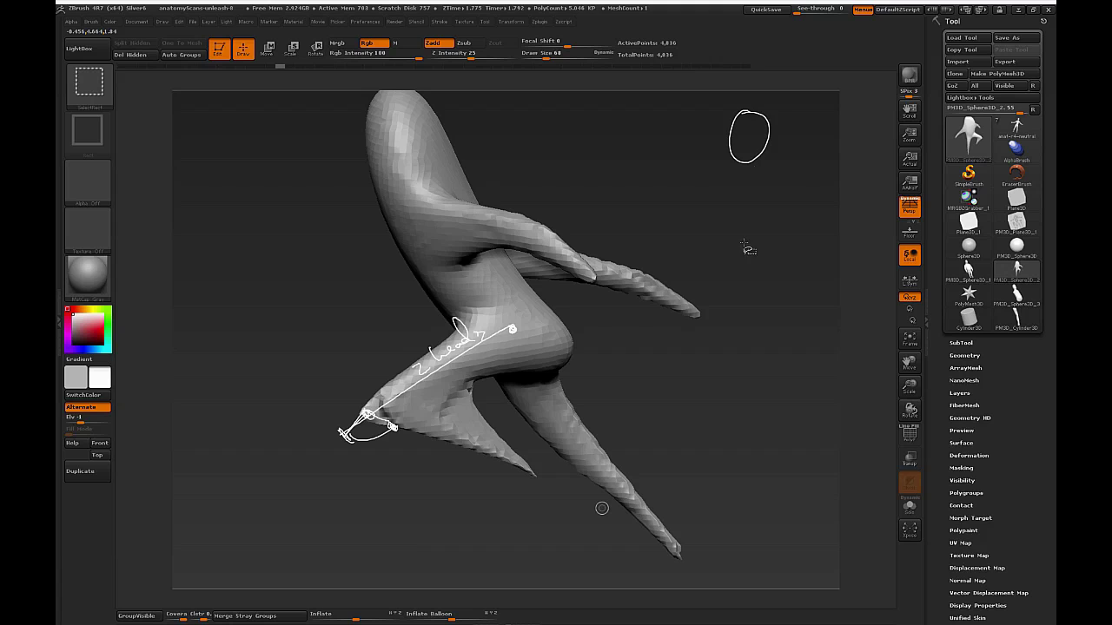
pyautogui.moveTo(747, 175); pyautogui.dragTo(746, 177)
pyautogui.moveTo(749, 280)
pyautogui.mouseDown()
pyautogui.moveTo(767, 292)
pyautogui.moveTo(751, 280)
pyautogui.moveTo(753, 532)
pyautogui.moveTo(765, 545)
pyautogui.mouseUp()
pyautogui.moveTo(771, 297); pyautogui.dragTo(799, 560)
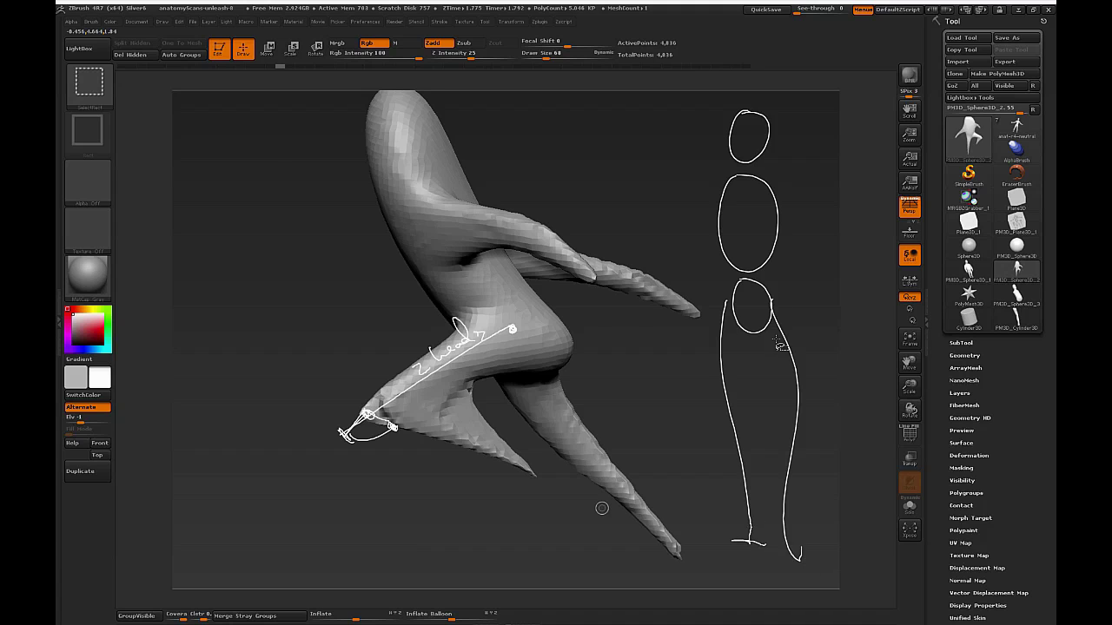
pyautogui.moveTo(711, 179); pyautogui.dragTo(675, 342)
pyautogui.moveTo(790, 177); pyautogui.dragTo(838, 342)
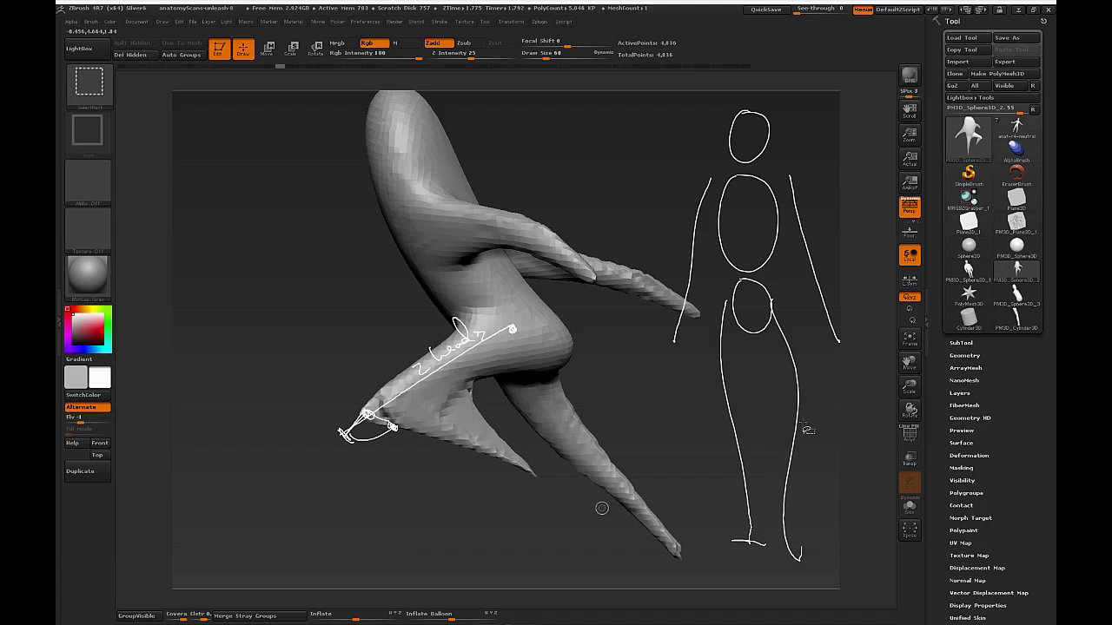
# Draw the chin, head-top, crotch and foot level lines on the figure diagram, labelling the main levels 0, 4 and 8.
pyautogui.moveTo(726, 162); pyautogui.dragTo(771, 160)
pyautogui.moveTo(700, 108); pyautogui.dragTo(792, 105)
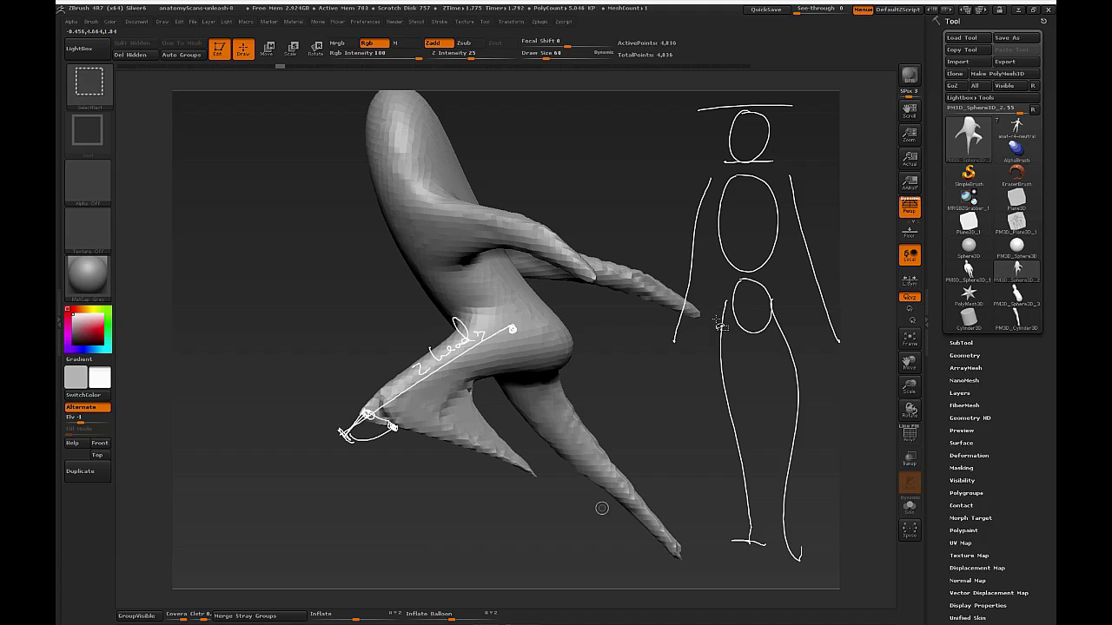
pyautogui.moveTo(712, 323); pyautogui.dragTo(775, 318)
pyautogui.moveTo(679, 327)
pyautogui.mouseDown()
pyautogui.moveTo(818, 318)
pyautogui.moveTo(863, 329)
pyautogui.mouseUp()
pyautogui.moveTo(684, 553); pyautogui.dragTo(879, 545)
pyautogui.moveTo(865, 90)
pyautogui.mouseDown()
pyautogui.moveTo(853, 96)
pyautogui.moveTo(865, 100)
pyautogui.mouseUp()
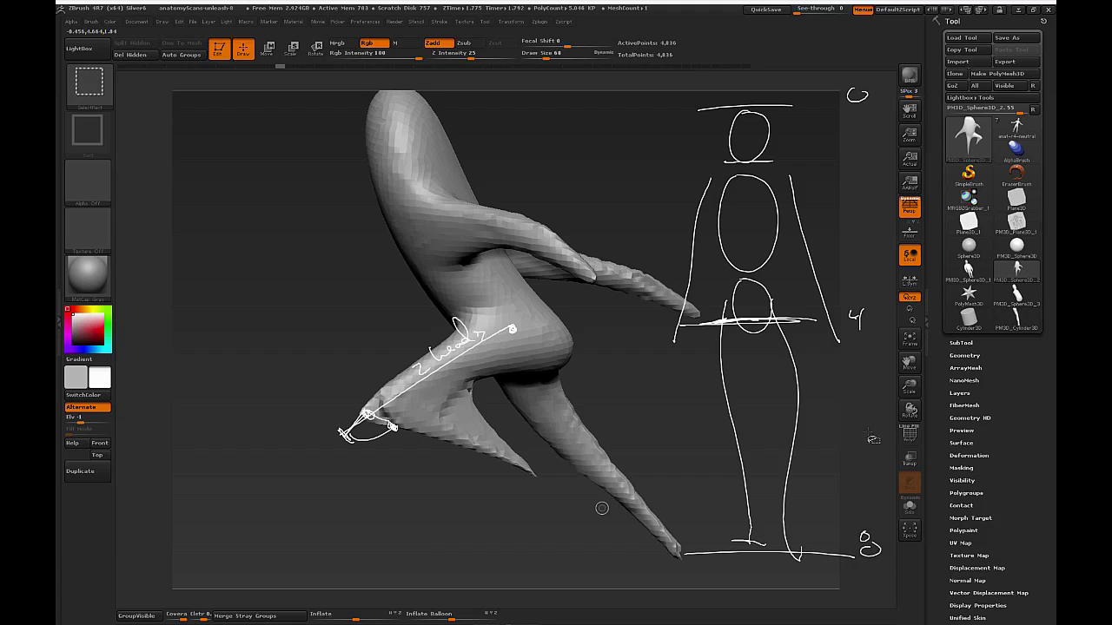
# Add the knee level line labelled 6 with arrows from 4 and 8, and sketch the knee, shin and foot landmarks.
pyautogui.moveTo(685, 431); pyautogui.dragTo(863, 436)
pyautogui.moveTo(839, 540); pyautogui.dragTo(836, 467)
pyautogui.moveTo(853, 346)
pyautogui.mouseDown()
pyautogui.moveTo(856, 402)
pyautogui.moveTo(869, 383)
pyautogui.mouseUp()
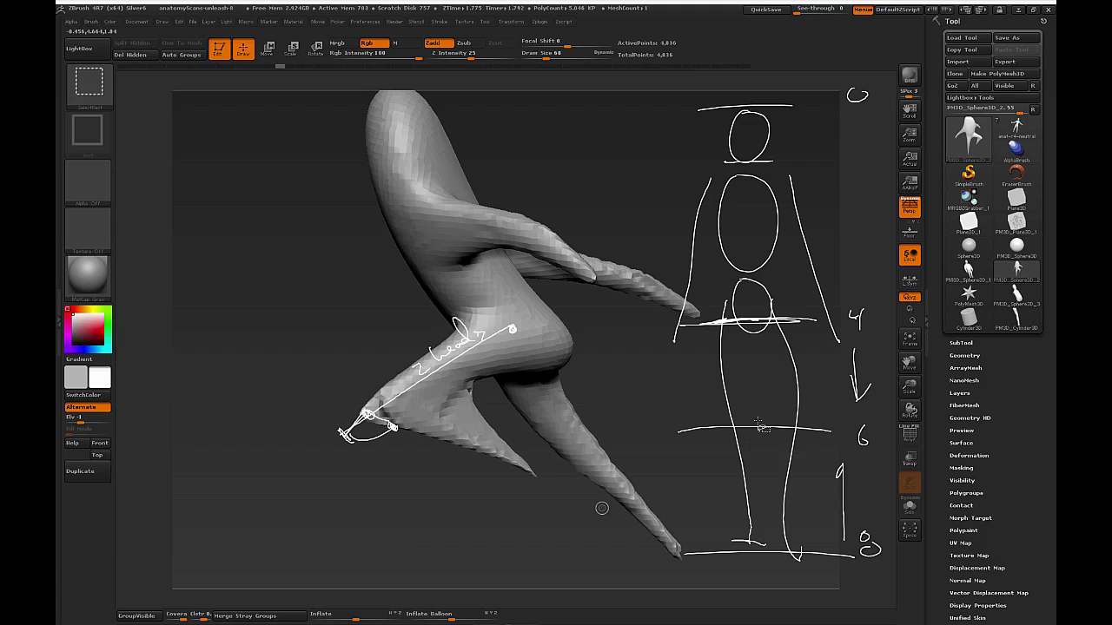
pyautogui.moveTo(744, 413)
pyautogui.mouseDown()
pyautogui.moveTo(747, 427)
pyautogui.moveTo(779, 420)
pyautogui.moveTo(753, 474)
pyautogui.moveTo(757, 542)
pyautogui.mouseUp()
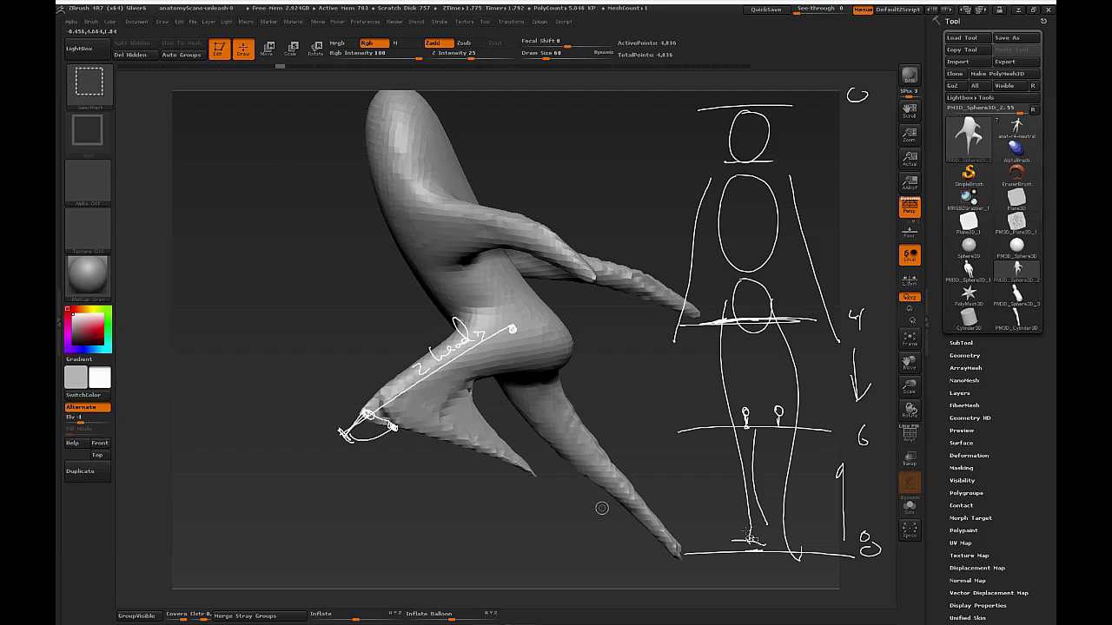
pyautogui.moveTo(747, 532)
pyautogui.mouseDown()
pyautogui.moveTo(758, 531)
pyautogui.moveTo(739, 542)
pyautogui.moveTo(754, 551)
pyautogui.moveTo(761, 532)
pyautogui.mouseUp()
# Mark the diagram's one-head divisions from the rib cage base up to the head, and draw the shoulder line with end points.
pyautogui.moveTo(747, 265); pyautogui.dragTo(752, 275)
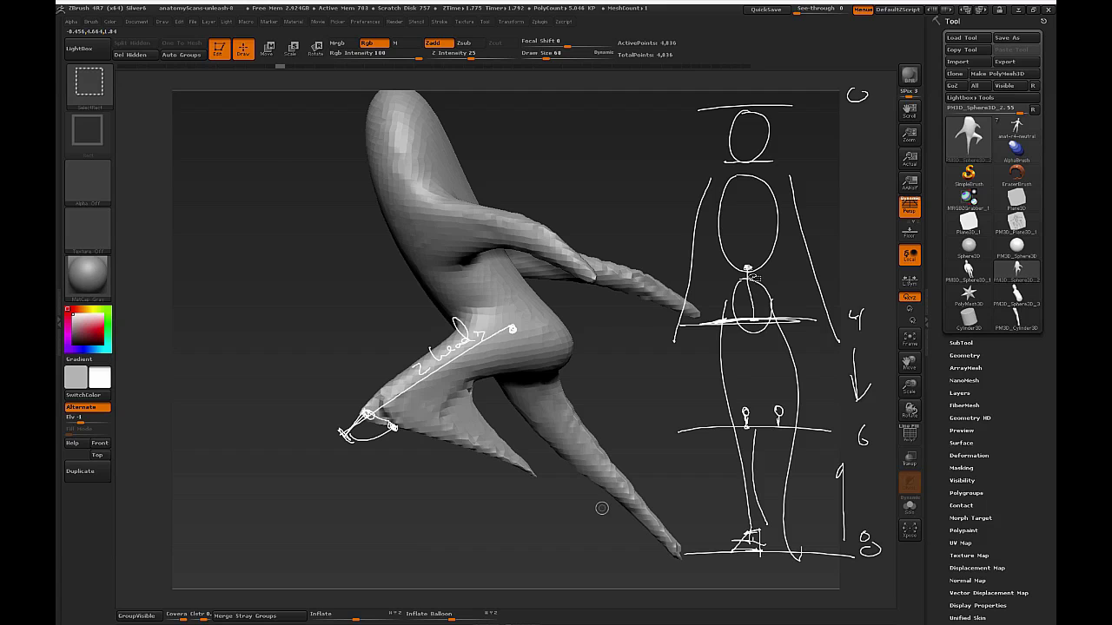
pyautogui.moveTo(748, 224)
pyautogui.mouseDown()
pyautogui.moveTo(714, 226)
pyautogui.moveTo(790, 218)
pyautogui.moveTo(745, 157)
pyautogui.moveTo(767, 160)
pyautogui.mouseUp()
pyautogui.moveTo(769, 108); pyautogui.dragTo(731, 110)
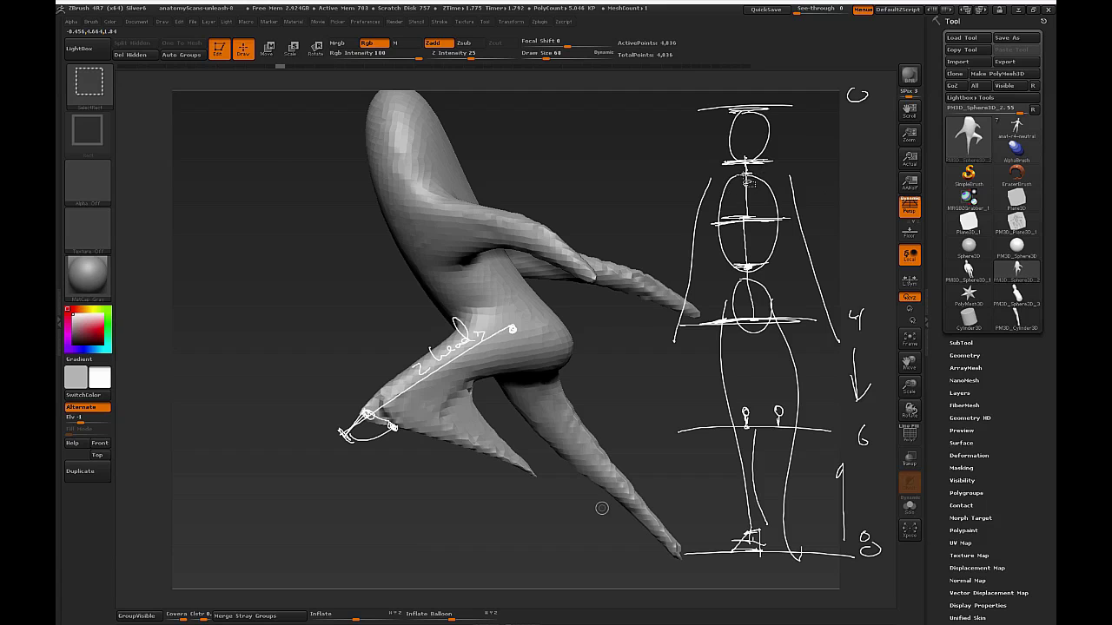
pyautogui.moveTo(705, 179); pyautogui.dragTo(789, 175)
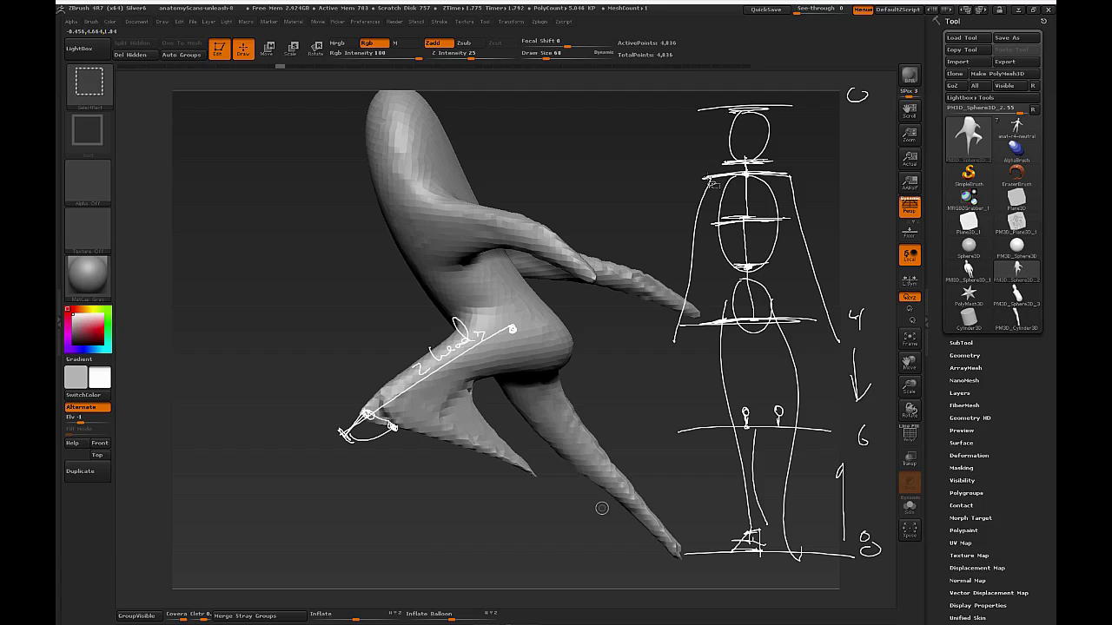
pyautogui.moveTo(704, 178); pyautogui.dragTo(703, 181)
pyautogui.moveTo(706, 178); pyautogui.dragTo(701, 178)
pyautogui.moveTo(795, 172); pyautogui.dragTo(796, 179)
# Redraw the diagram's pelvis oval with its upper and lower limits, divided into three parts each labelled "1/3".
pyautogui.moveTo(733, 307)
pyautogui.mouseDown()
pyautogui.moveTo(779, 302)
pyautogui.moveTo(771, 312)
pyautogui.moveTo(794, 298)
pyautogui.moveTo(802, 338)
pyautogui.moveTo(779, 335)
pyautogui.mouseUp()
pyautogui.moveTo(717, 284); pyautogui.dragTo(789, 288)
pyautogui.moveTo(796, 280); pyautogui.dragTo(791, 290)
pyautogui.moveTo(797, 285); pyautogui.dragTo(780, 301)
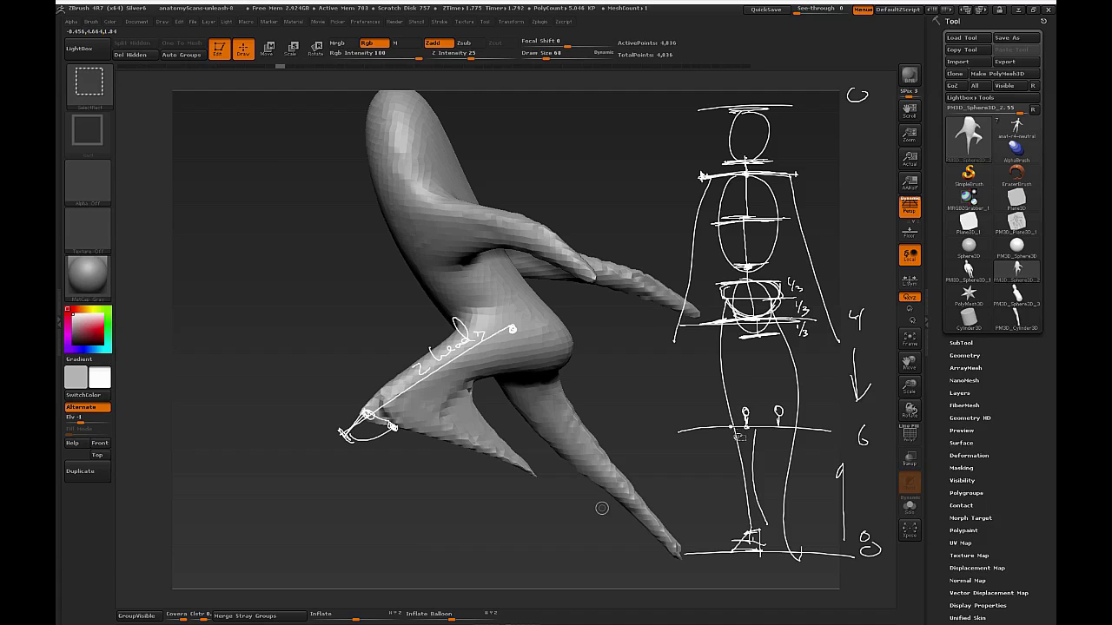
# Draw the diagram's thigh length from the pelvis to the knee and label it with a circled 2.
pyautogui.moveTo(724, 420)
pyautogui.mouseDown()
pyautogui.moveTo(720, 324)
pyautogui.moveTo(724, 421)
pyautogui.mouseUp()
pyautogui.moveTo(705, 380)
pyautogui.mouseDown()
pyautogui.moveTo(718, 379)
pyautogui.moveTo(708, 357)
pyautogui.mouseUp()
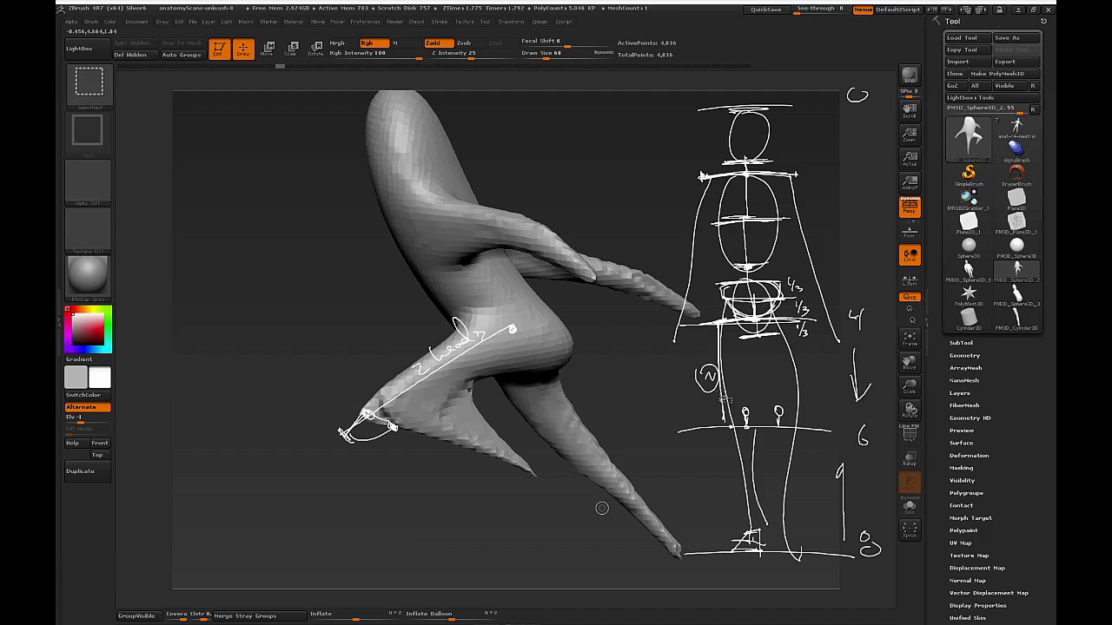
pyautogui.moveTo(709, 354)
pyautogui.mouseDown()
pyautogui.moveTo(699, 378)
pyautogui.moveTo(711, 356)
pyautogui.mouseUp()
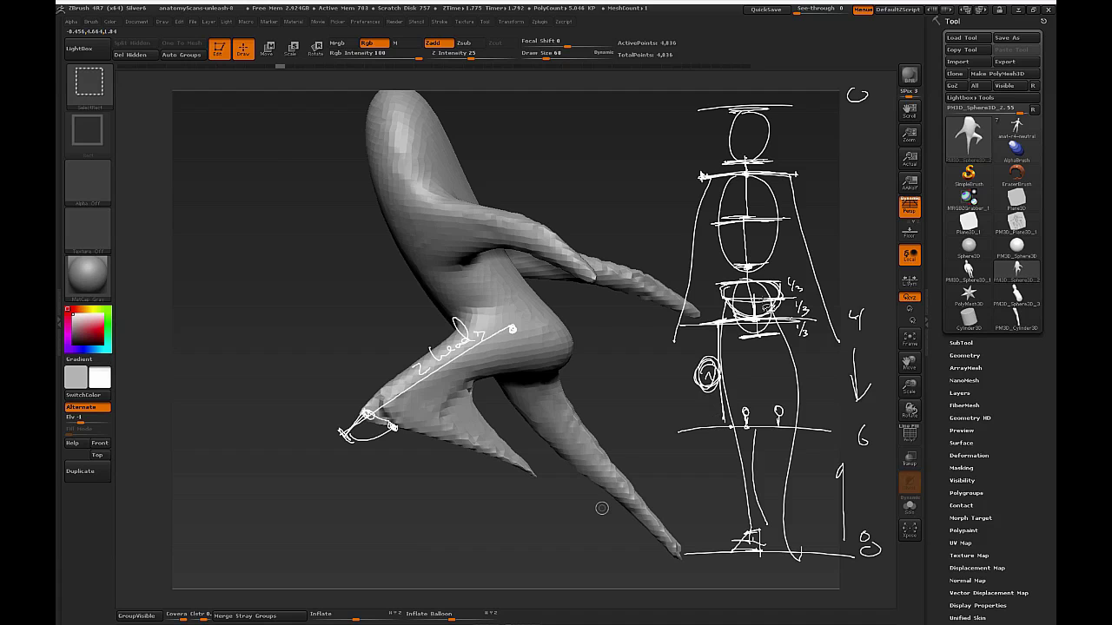
# Trace the torso's centre line on the diagram and along the sculpt's front, and clear all the drawn annotations.
pyautogui.moveTo(756, 318); pyautogui.dragTo(747, 177)
pyautogui.moveTo(469, 330); pyautogui.dragTo(391, 195)
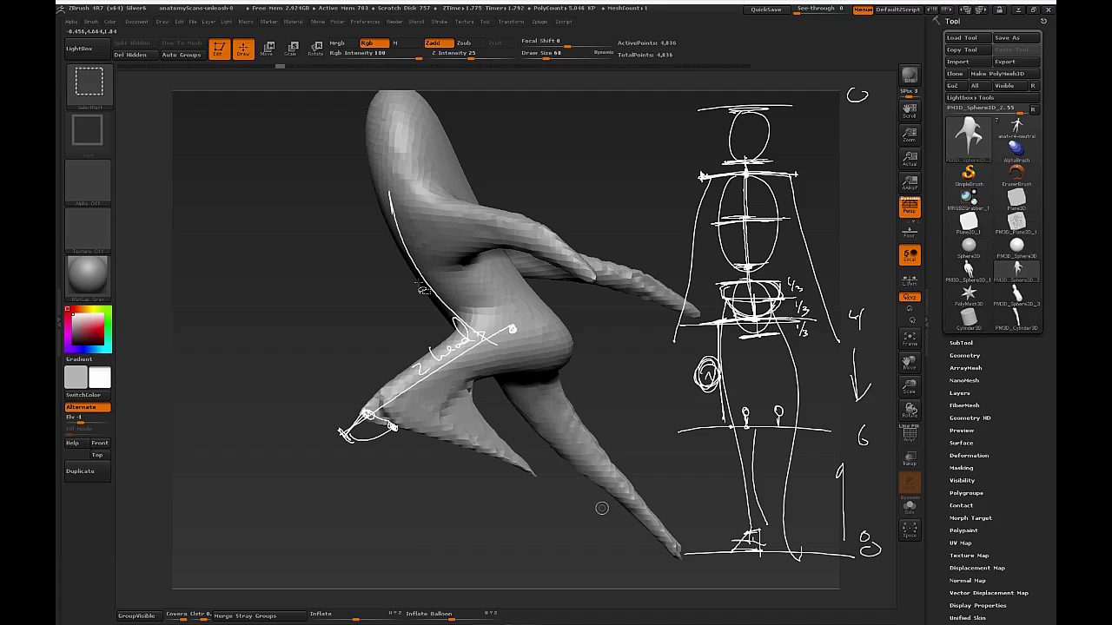
pyautogui.press('Escape')
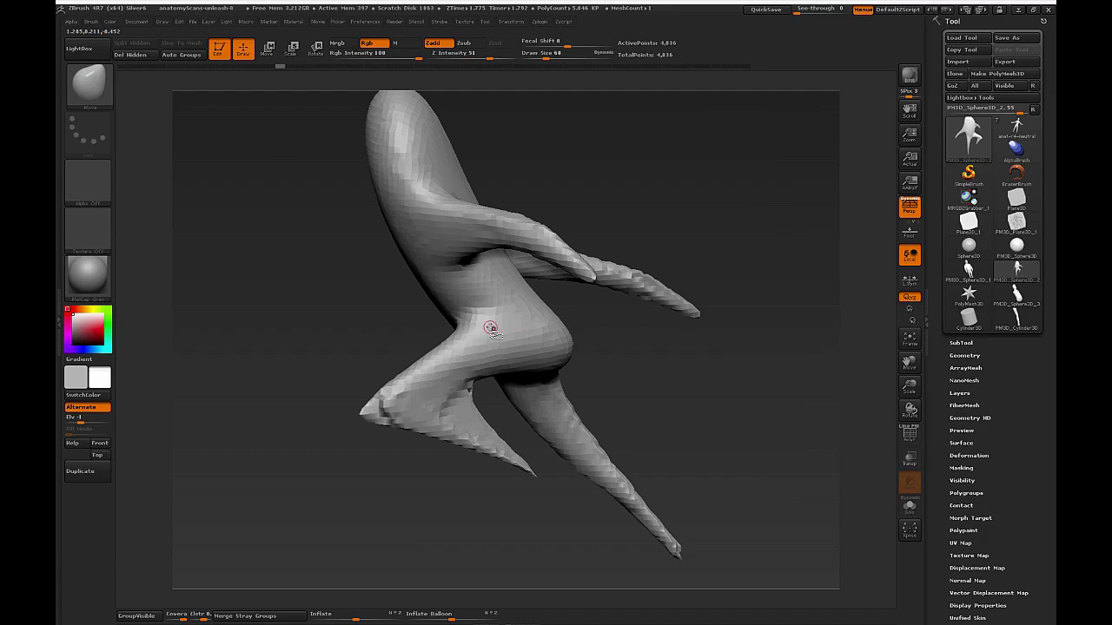
# Place a transpose line along the bent thigh from the hip to slightly beyond the knee tip.
pyautogui.moveTo(728, 430); pyautogui.dragTo(729, 437)
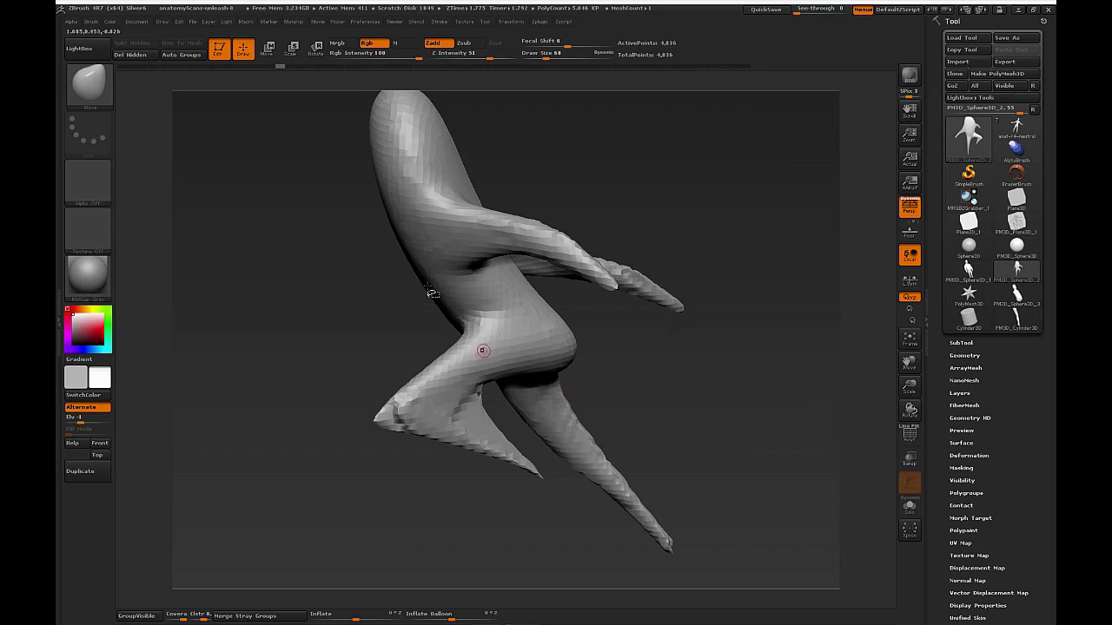
pyautogui.click(267, 49)
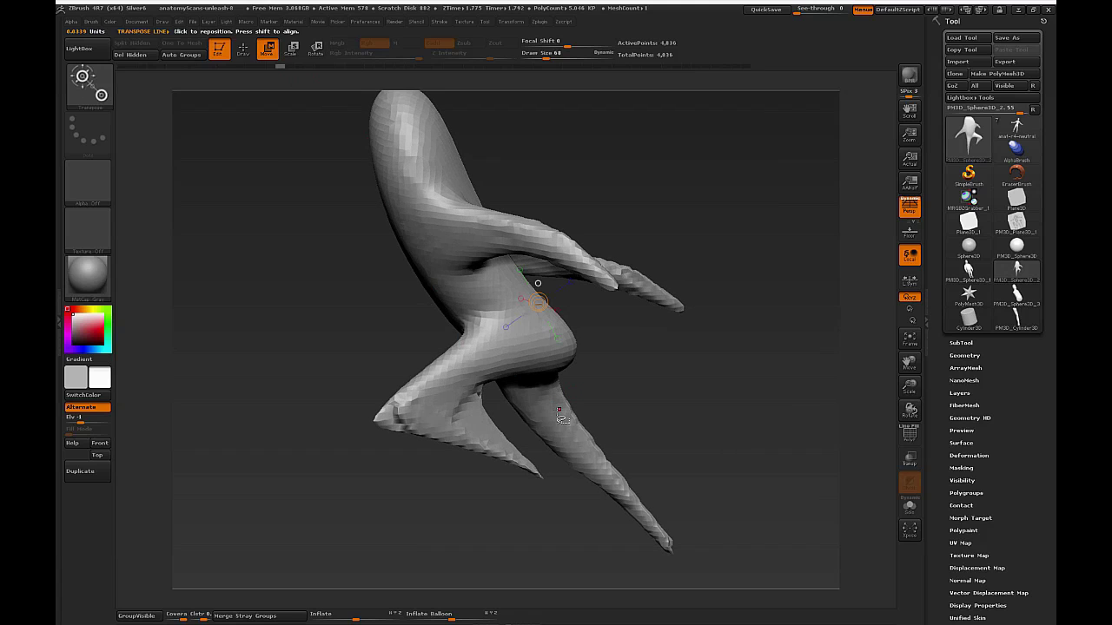
pyautogui.moveTo(377, 421); pyautogui.dragTo(521, 337)
pyautogui.moveTo(361, 430); pyautogui.dragTo(350, 448)
# Calibrate the transpose line so that the thigh length measures 2 units.
pyautogui.click(365, 21)
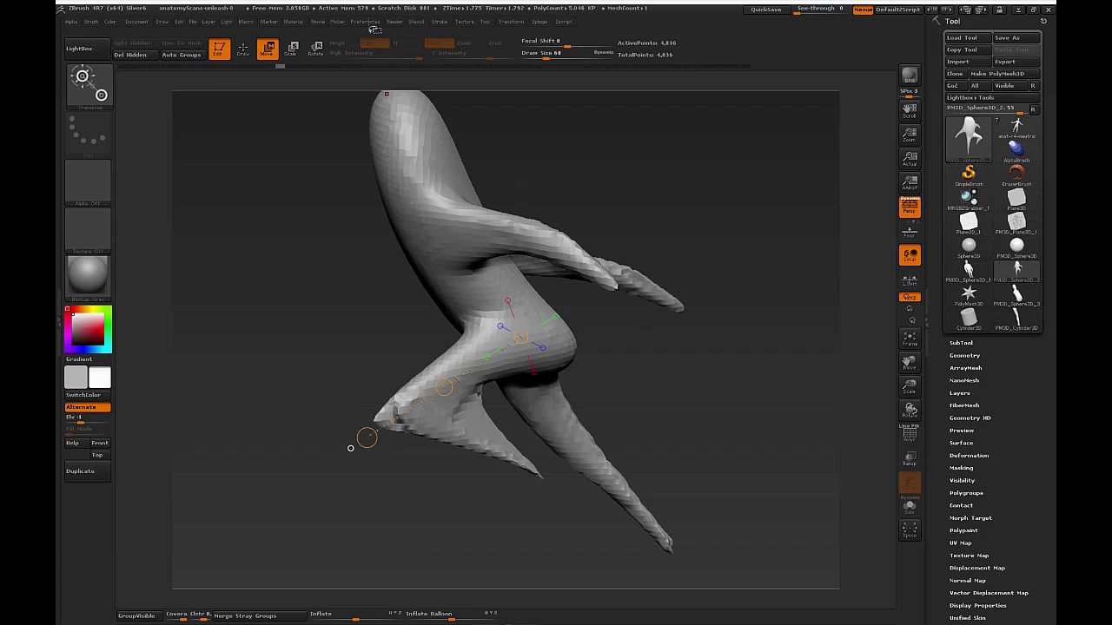
pyautogui.click(365, 21)
pyautogui.click(403, 335)
pyautogui.write('2')
pyautogui.press('Return')
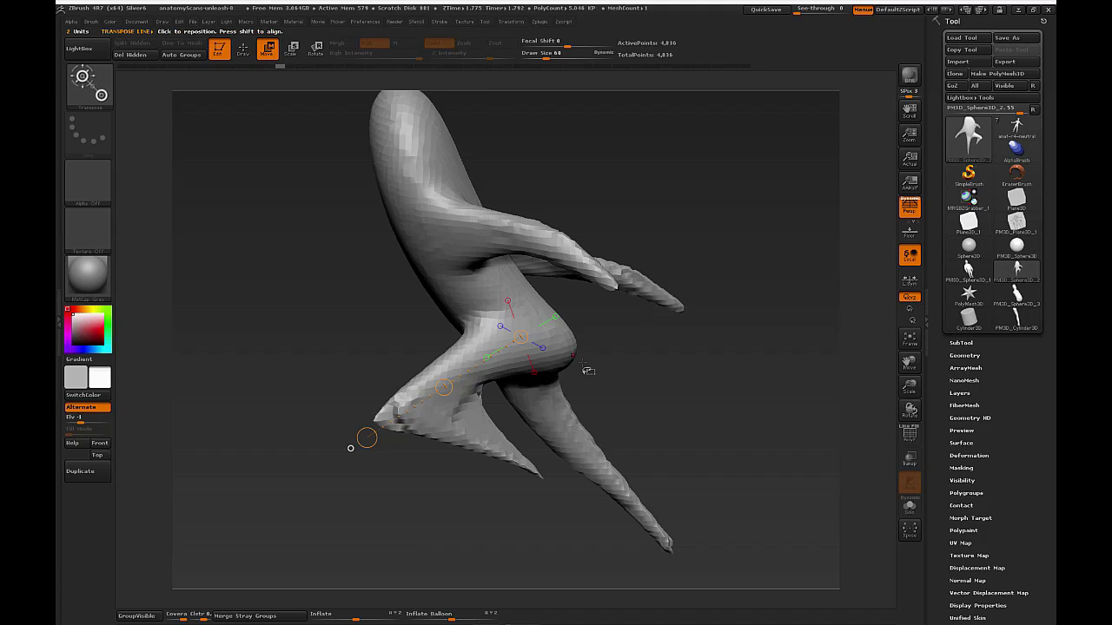
# Insert a small sphere at the bent leg's hip landmark with the InsertSphere brush, accepting the loss of later undo history.
pyautogui.keyDown('alt'); pyautogui.moveTo(648, 392); pyautogui.dragTo(708, 397); pyautogui.keyUp('alt')
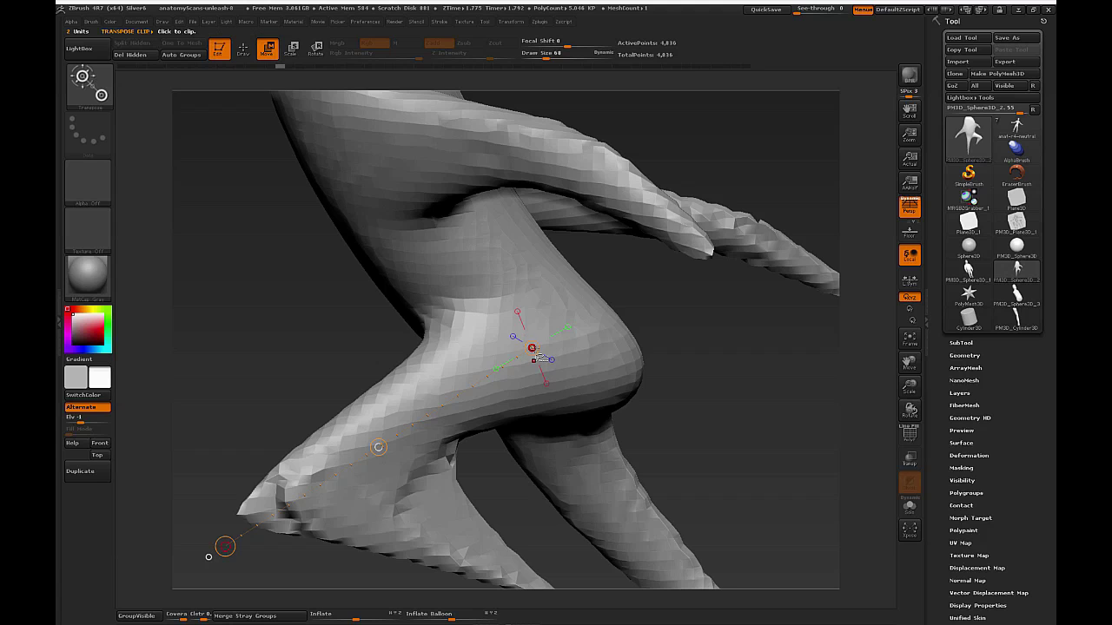
pyautogui.press('q')
pyautogui.press('b')
pyautogui.press('i')
pyautogui.press('s')
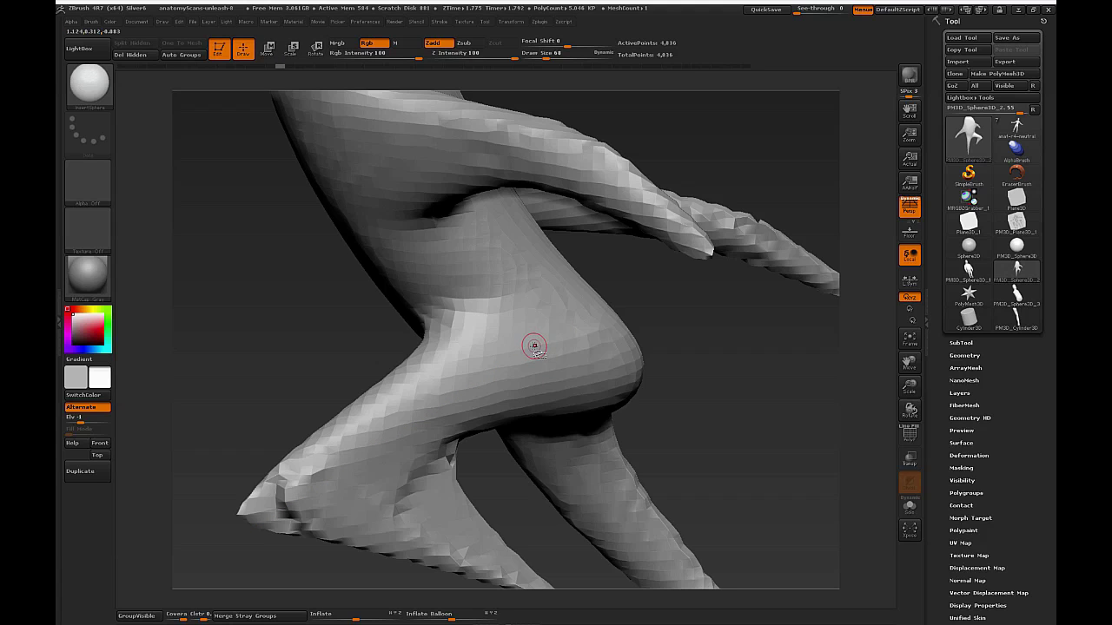
pyautogui.moveTo(535, 358); pyautogui.dragTo(592, 474)
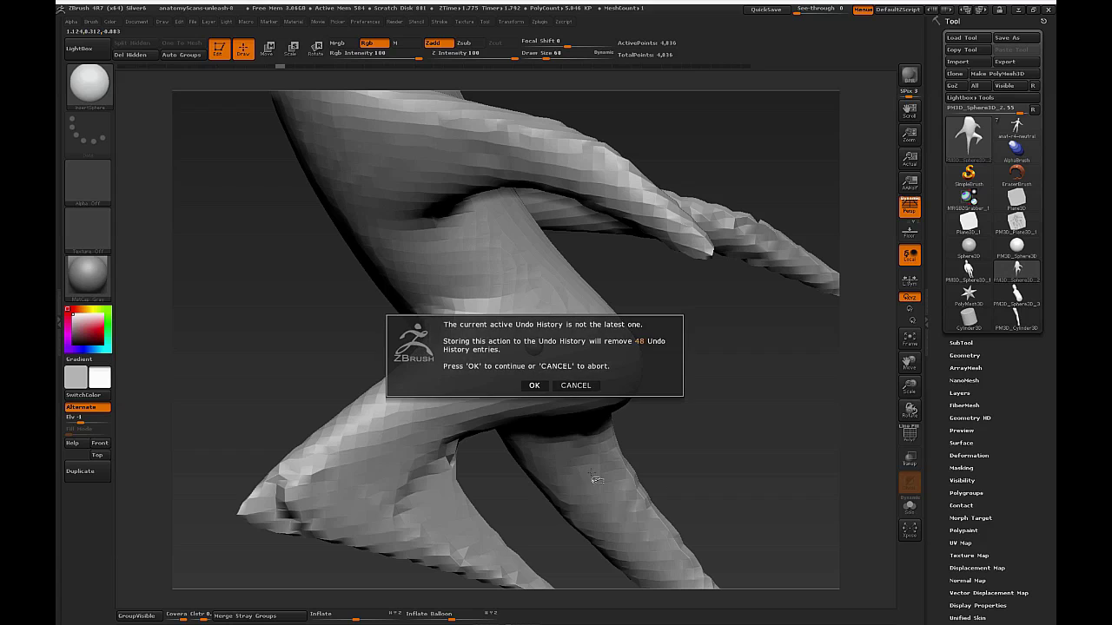
pyautogui.click(540, 387)
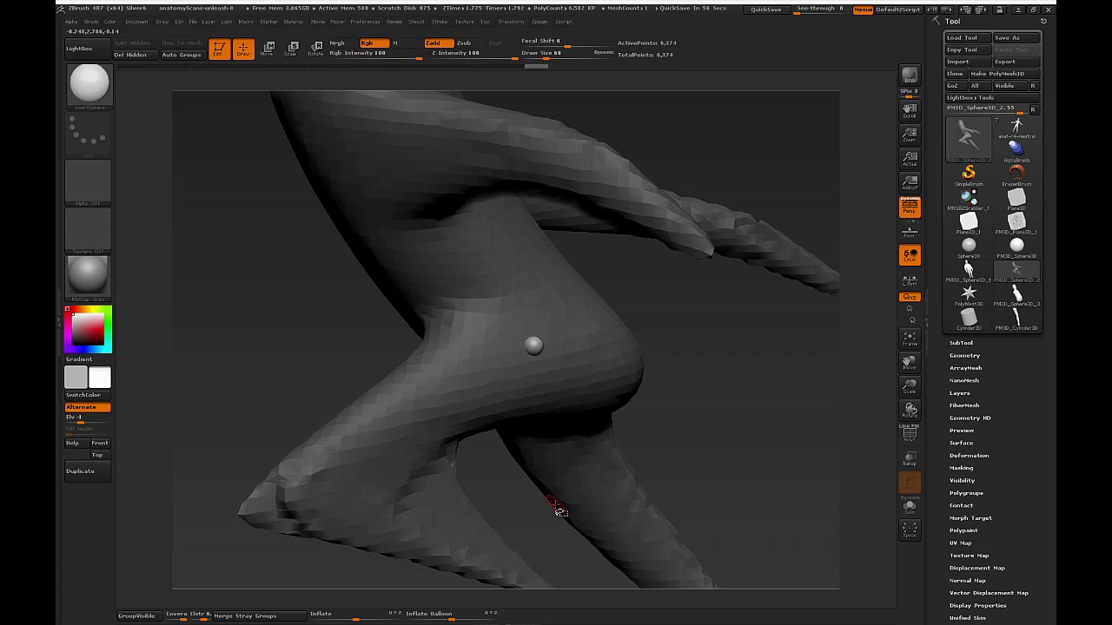
# Duplicate the hip sphere across to the opposite hip with the transpose move line.
pyautogui.moveTo(560, 511)
pyautogui.mouseDown()
pyautogui.moveTo(727, 454)
pyautogui.moveTo(807, 412)
pyautogui.moveTo(800, 424)
pyautogui.moveTo(886, 415)
pyautogui.moveTo(739, 426)
pyautogui.moveTo(820, 367)
pyautogui.moveTo(754, 400)
pyautogui.moveTo(806, 397)
pyautogui.moveTo(692, 330)
pyautogui.mouseUp()
pyautogui.press('w')
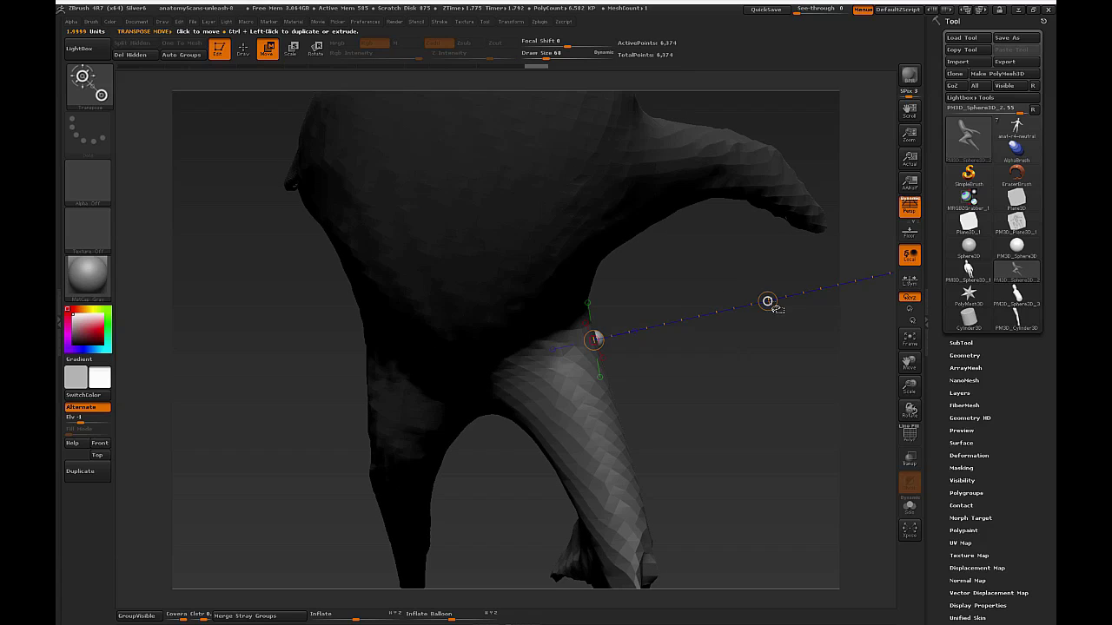
pyautogui.moveTo(770, 304); pyautogui.dragTo(771, 306)
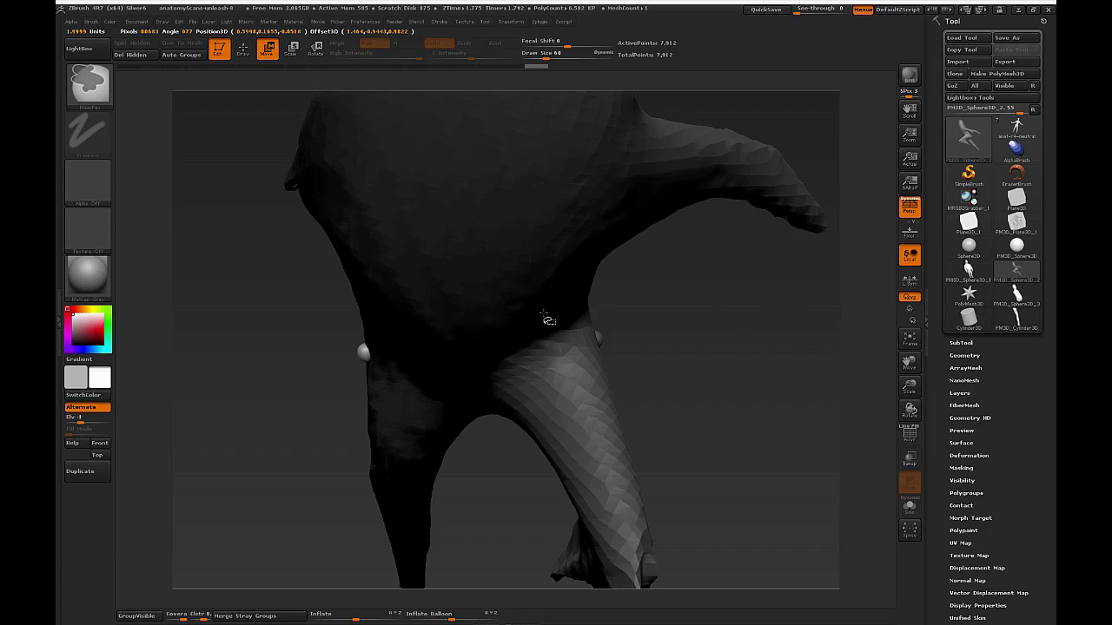
pyautogui.moveTo(550, 321); pyautogui.dragTo(722, 398)
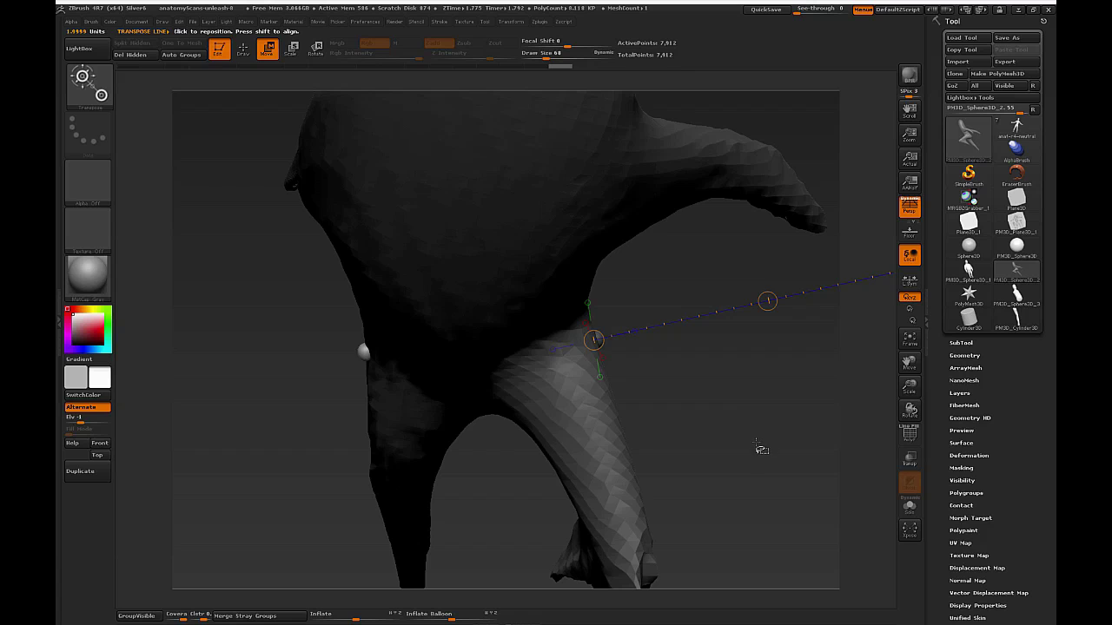
# Redo the sphere duplicate and adjust its placement on the opposite hip, checking it from behind, above and the side.
pyautogui.moveTo(760, 467)
pyautogui.mouseDown()
pyautogui.moveTo(769, 464)
pyautogui.moveTo(761, 386)
pyautogui.moveTo(744, 426)
pyautogui.moveTo(745, 397)
pyautogui.moveTo(733, 413)
pyautogui.mouseUp()
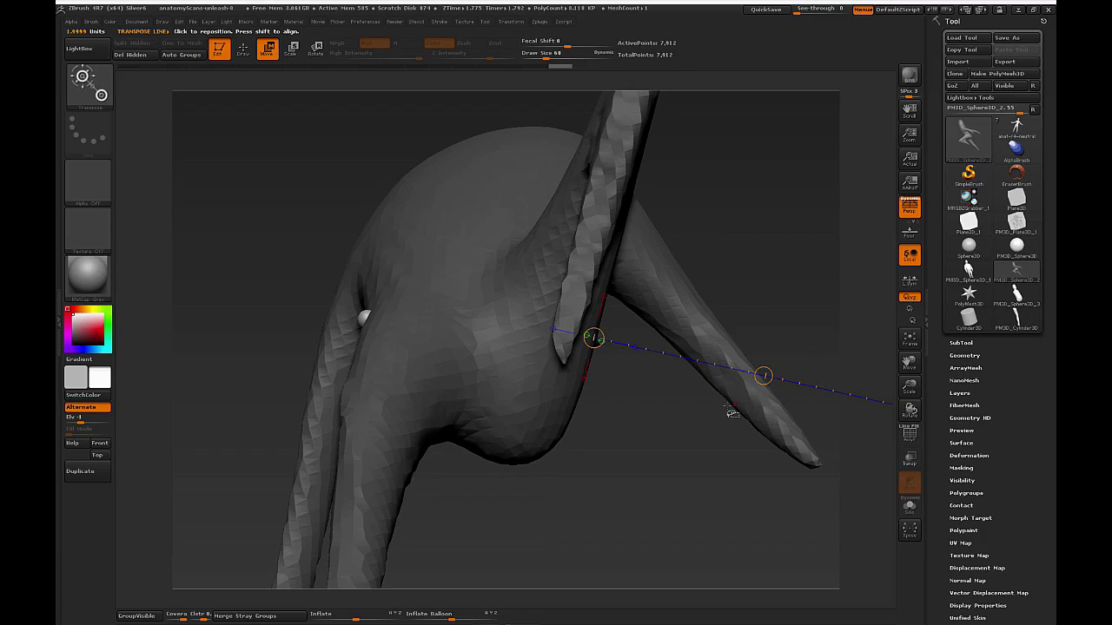
pyautogui.moveTo(703, 449); pyautogui.dragTo(762, 412)
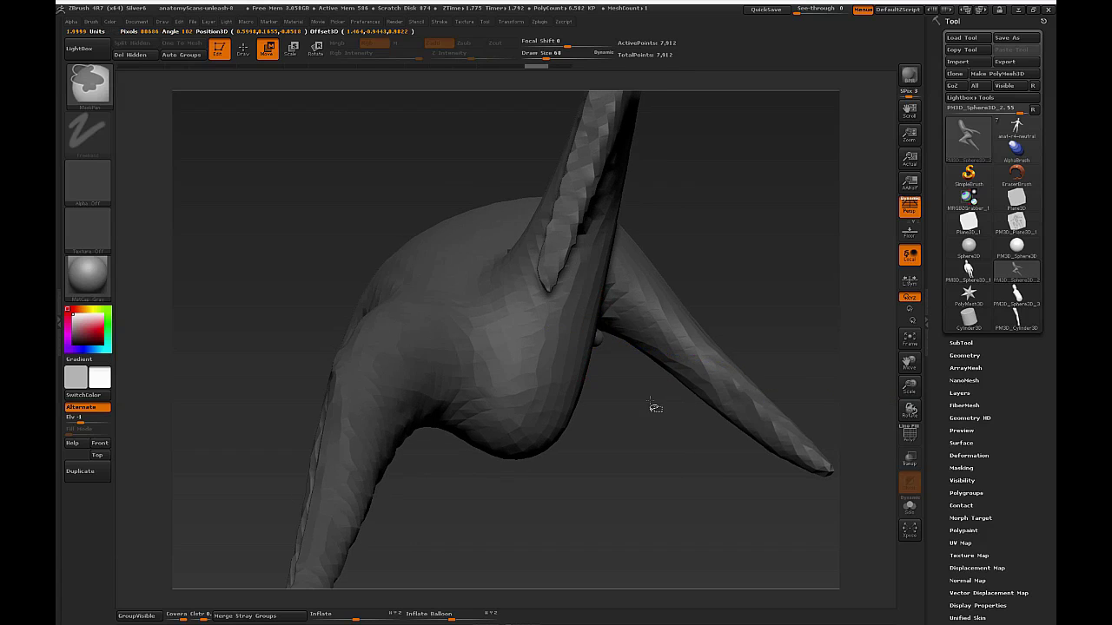
pyautogui.keyDown('ctrl'); pyautogui.moveTo(648, 402); pyautogui.dragTo(671, 375); pyautogui.keyUp('ctrl')
pyautogui.moveTo(766, 281)
pyautogui.mouseDown()
pyautogui.moveTo(779, 550)
pyautogui.moveTo(797, 506)
pyautogui.mouseUp()
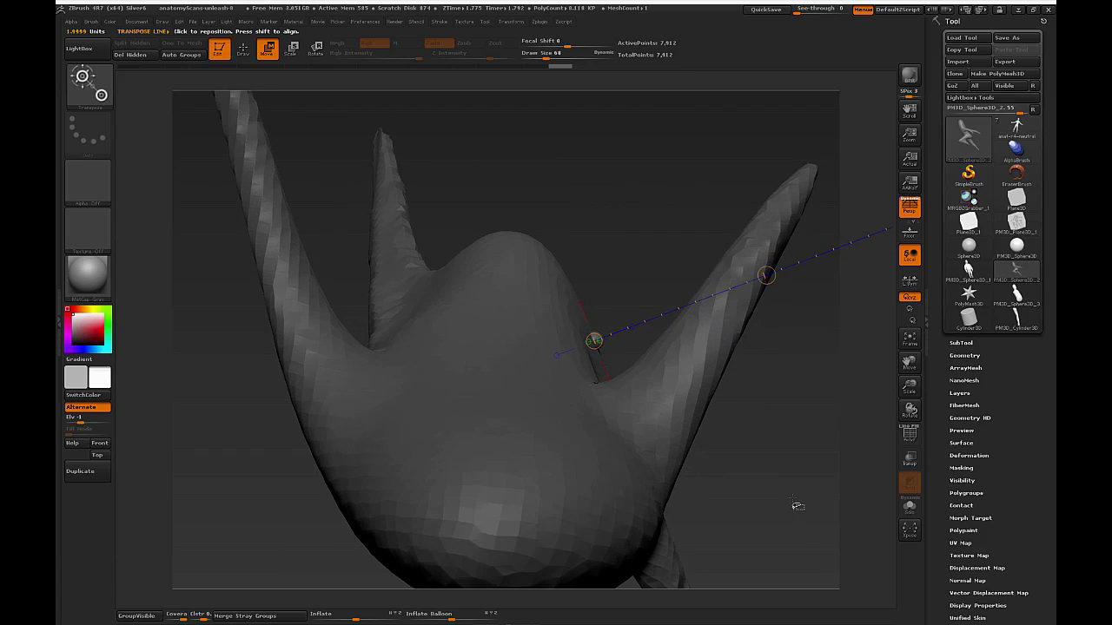
pyautogui.click(767, 280)
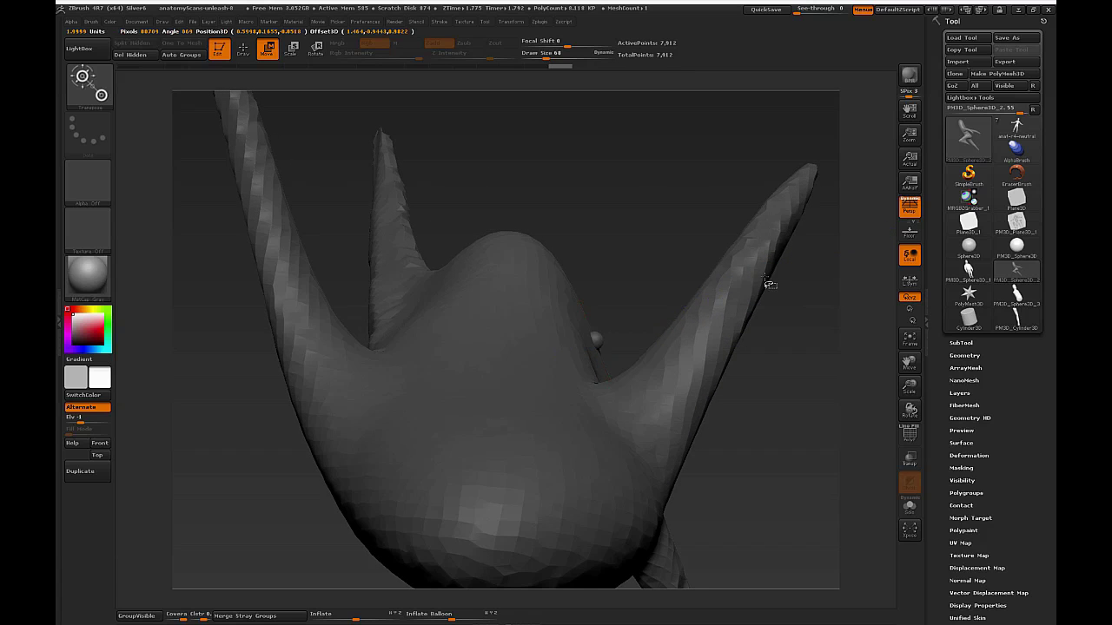
pyautogui.moveTo(723, 226); pyautogui.dragTo(709, 261)
pyautogui.moveTo(774, 380)
pyautogui.mouseDown()
pyautogui.moveTo(787, 377)
pyautogui.moveTo(784, 292)
pyautogui.moveTo(761, 428)
pyautogui.moveTo(761, 411)
pyautogui.moveTo(765, 481)
pyautogui.moveTo(811, 460)
pyautogui.moveTo(752, 459)
pyautogui.moveTo(757, 449)
pyautogui.moveTo(718, 462)
pyautogui.moveTo(744, 459)
pyautogui.moveTo(752, 444)
pyautogui.moveTo(782, 461)
pyautogui.moveTo(748, 406)
pyautogui.mouseUp()
# Hide both hip spheres and split the hidden geometry from the body into a separate subtool.
pyautogui.press('q')
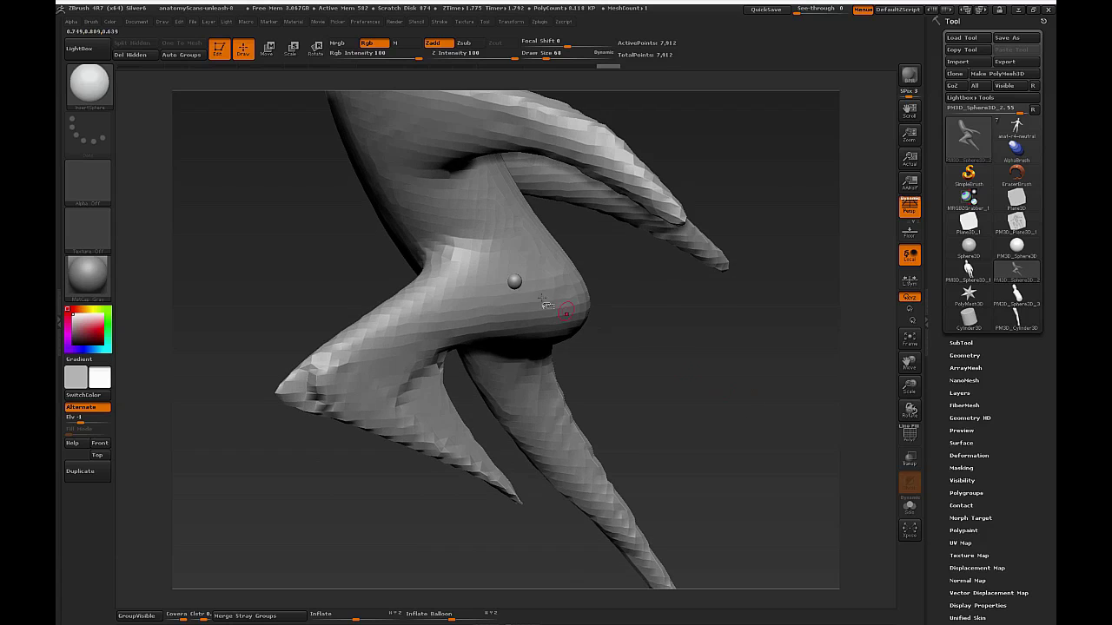
pyautogui.keyDown('ctrl'); pyautogui.keyDown('alt'); pyautogui.keyDown('shift'); pyautogui.click(515, 285); pyautogui.keyUp('shift'); pyautogui.keyUp('alt'); pyautogui.keyUp('ctrl')
pyautogui.moveTo(739, 377); pyautogui.dragTo(684, 379)
pyautogui.click(961, 345)
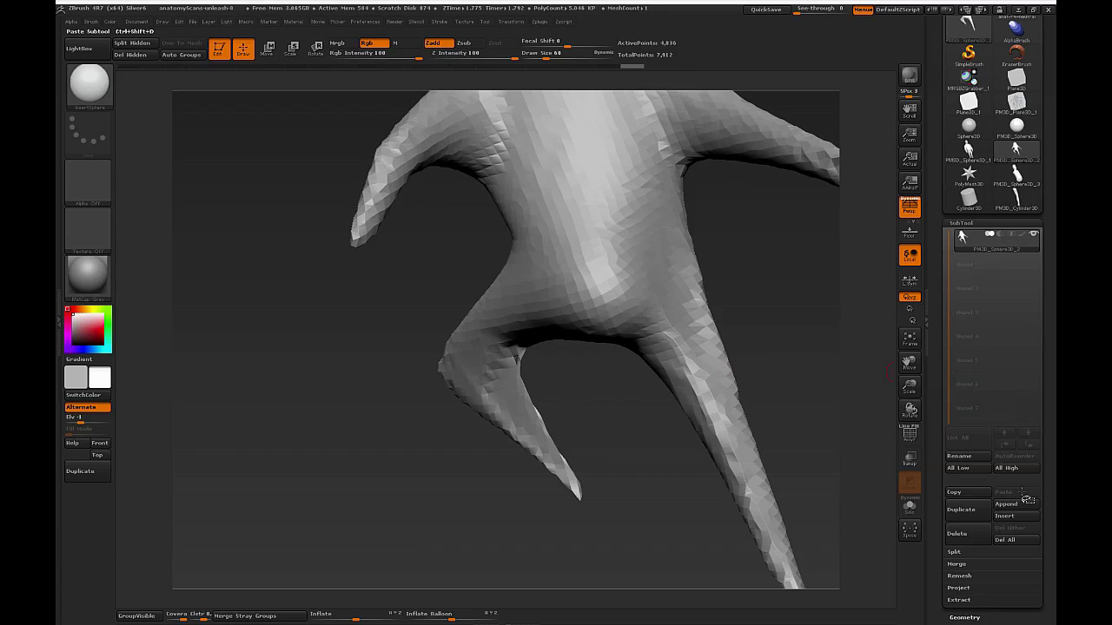
pyautogui.click(968, 566)
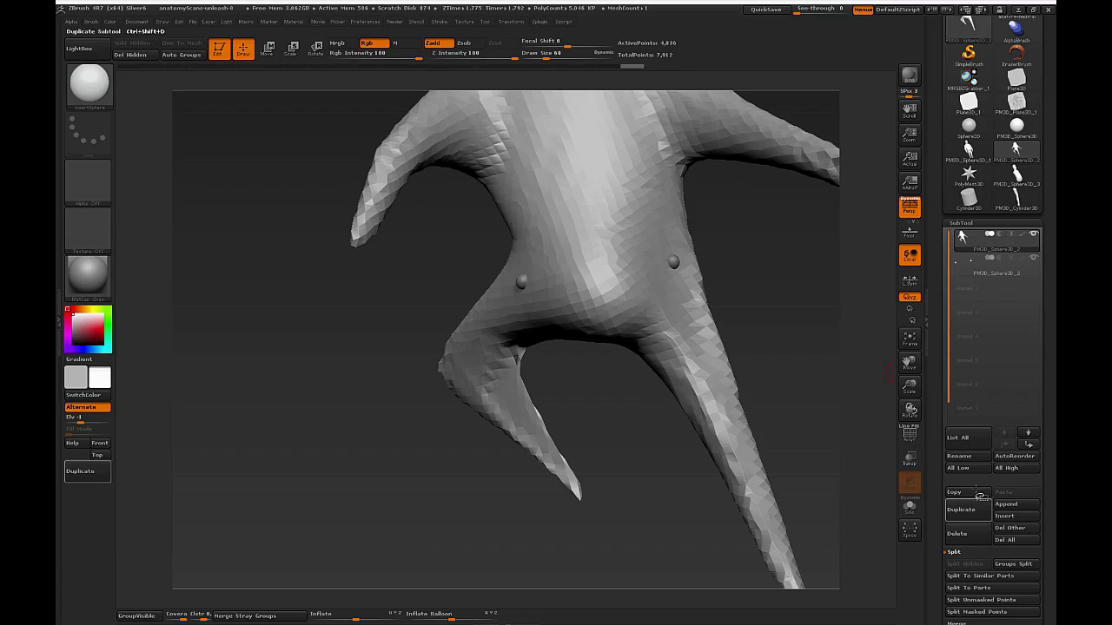
# Select the hip spheres' subtool and turn on ghost transparency for the body to view the spheres in side view.
pyautogui.click(971, 268)
pyautogui.moveTo(640, 483); pyautogui.dragTo(696, 486)
pyautogui.hotkey('shift', 't')
pyautogui.moveTo(832, 466); pyautogui.dragTo(773, 474)
pyautogui.moveTo(751, 437)
pyautogui.keyDown('alt'); pyautogui.mouseDown()
pyautogui.moveTo(768, 488)
pyautogui.moveTo(755, 476)
pyautogui.moveTo(749, 486)
pyautogui.moveTo(747, 356)
pyautogui.moveTo(754, 513)
pyautogui.mouseUp(); pyautogui.keyUp('alt')
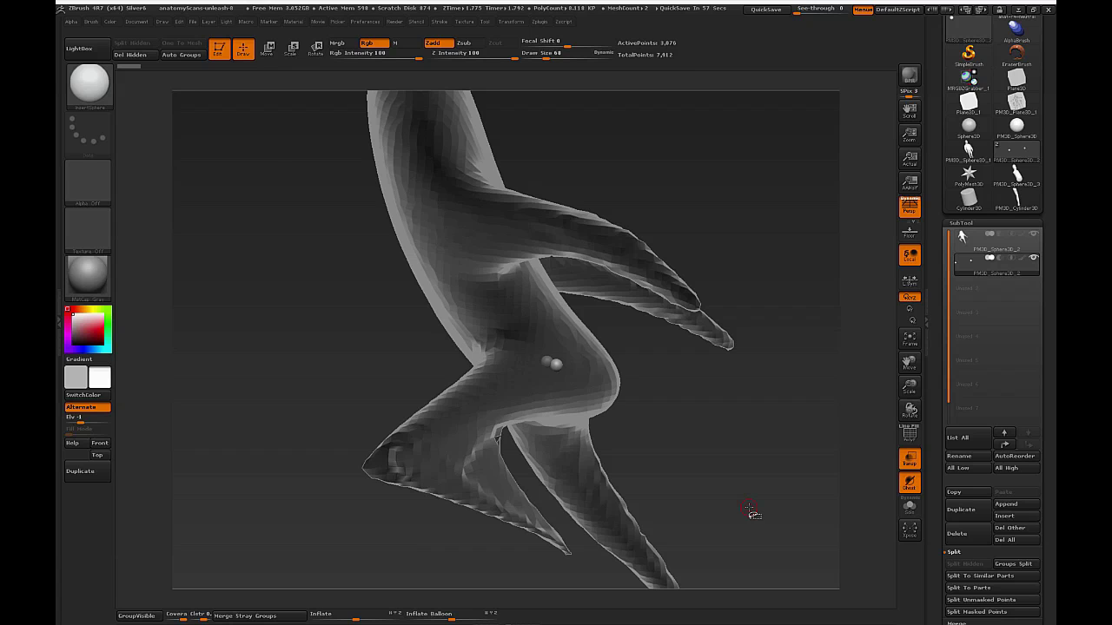
pyautogui.moveTo(754, 513)
pyautogui.mouseDown()
pyautogui.moveTo(718, 468)
pyautogui.moveTo(728, 473)
pyautogui.moveTo(655, 431)
pyautogui.mouseUp()
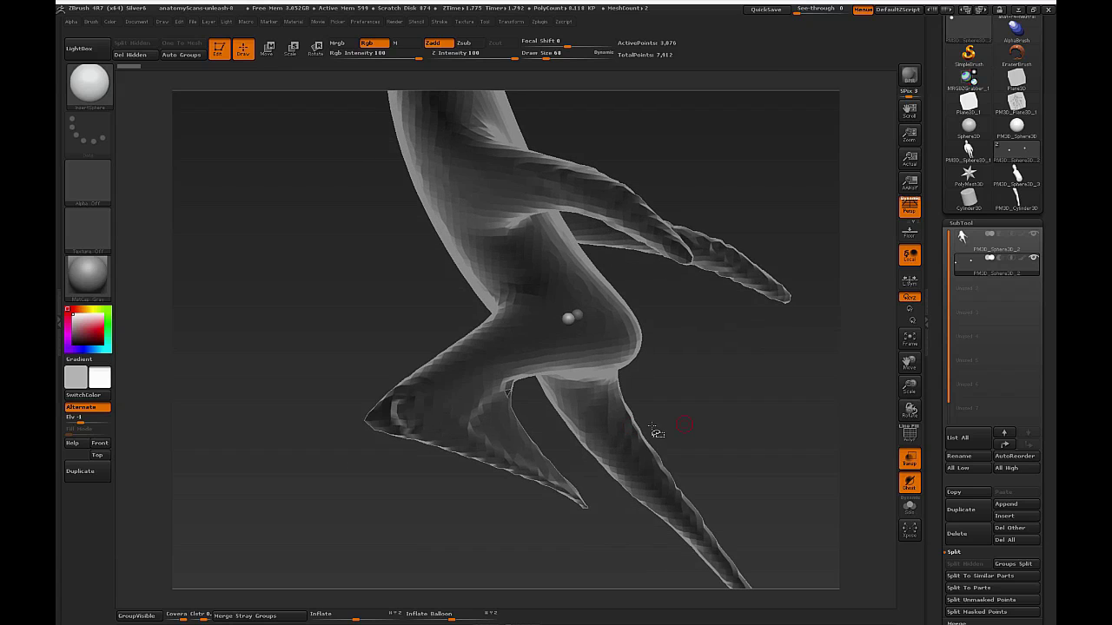
# Hide the body subtool and measure the distance between the two hip spheres with the transpose move line.
pyautogui.moveTo(759, 438); pyautogui.dragTo(800, 382)
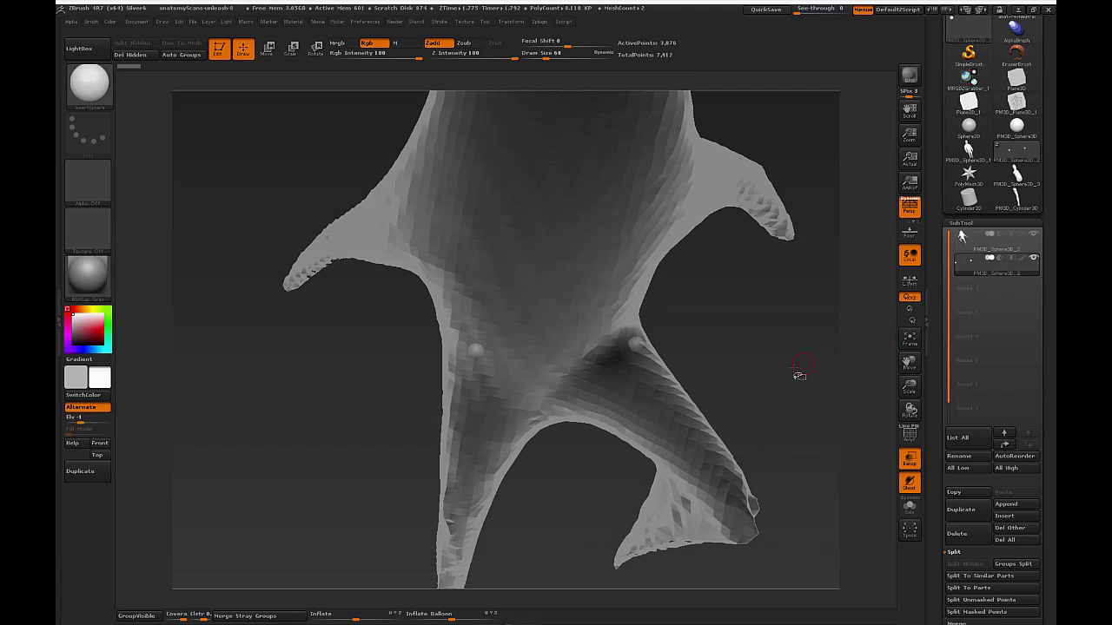
pyautogui.click(1033, 234)
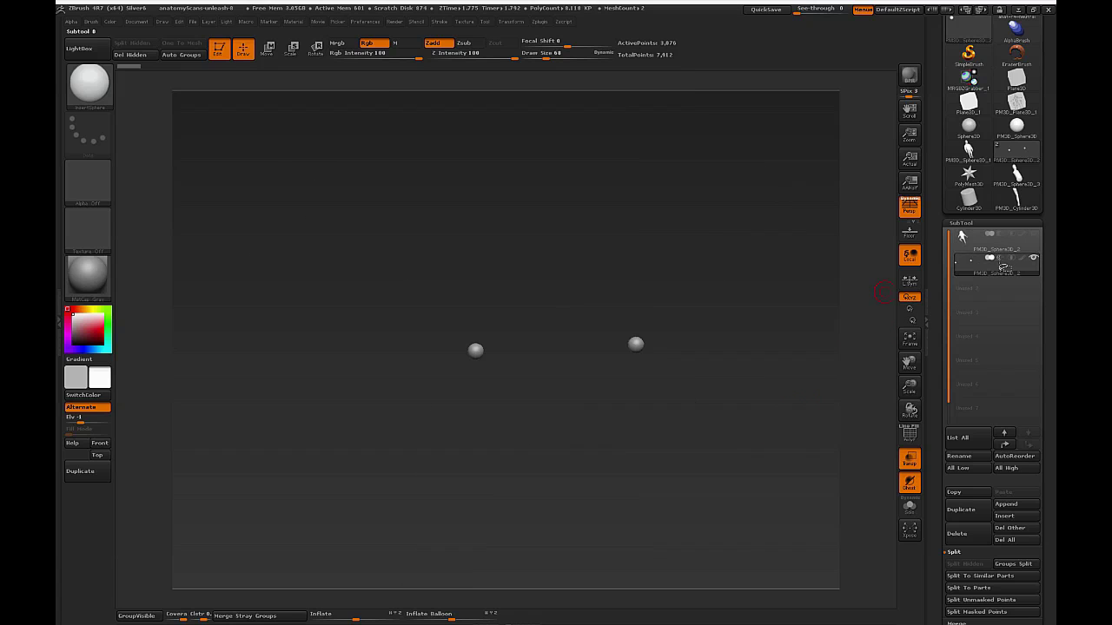
pyautogui.press('w')
pyautogui.moveTo(717, 314); pyautogui.dragTo(760, 155)
pyautogui.moveTo(636, 345); pyautogui.dragTo(453, 351)
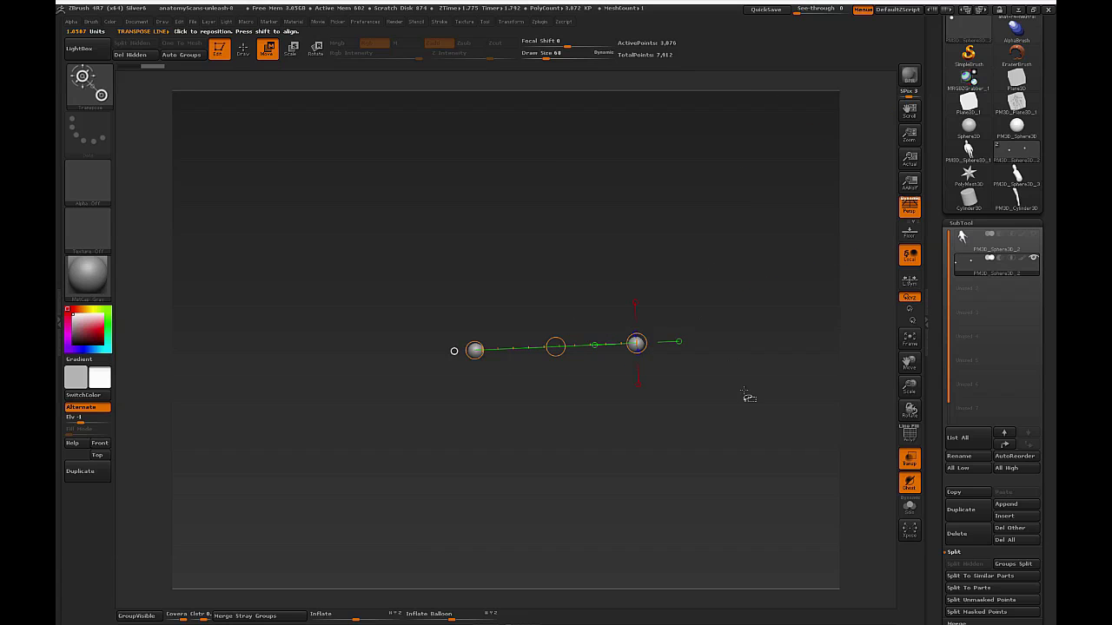
pyautogui.keyDown('ctrl'); pyautogui.keyDown('shift'); pyautogui.moveTo(493, 356); pyautogui.dragTo(80, 28); pyautogui.keyUp('shift'); pyautogui.keyUp('ctrl')
pyautogui.moveTo(439, 214); pyautogui.dragTo(435, 210)
pyautogui.moveTo(484, 152); pyautogui.dragTo(518, 189)
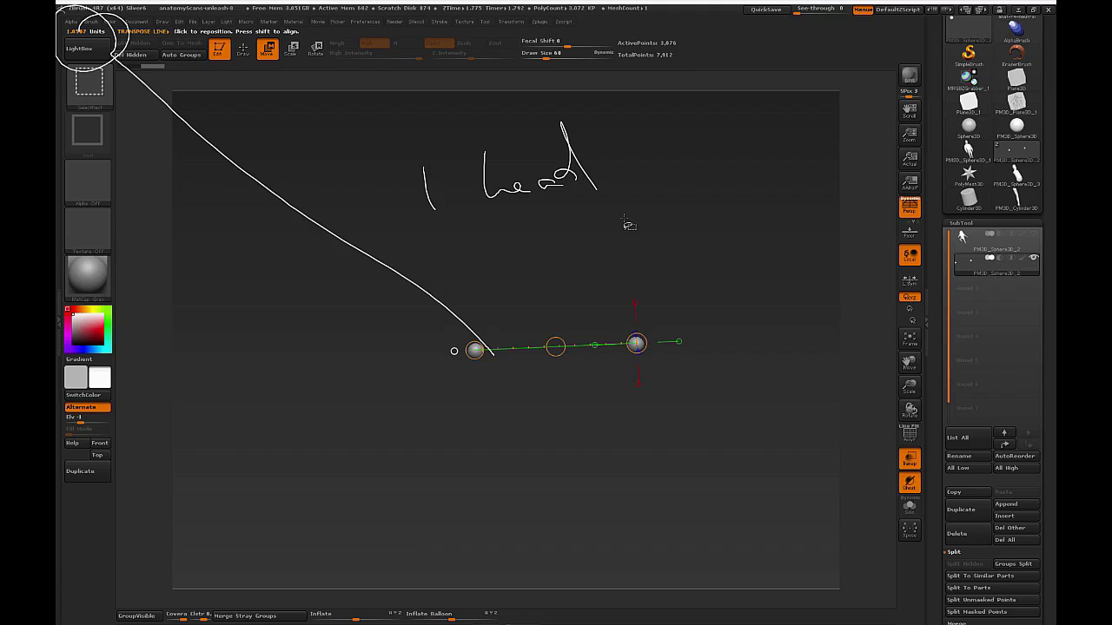
pyautogui.press('Escape')
# Duplicate both hip spheres about 0.34 units below the originals along the transpose line.
pyautogui.keyDown('ctrl'); pyautogui.moveTo(731, 383); pyautogui.dragTo(758, 459, button='right'); pyautogui.keyUp('ctrl')
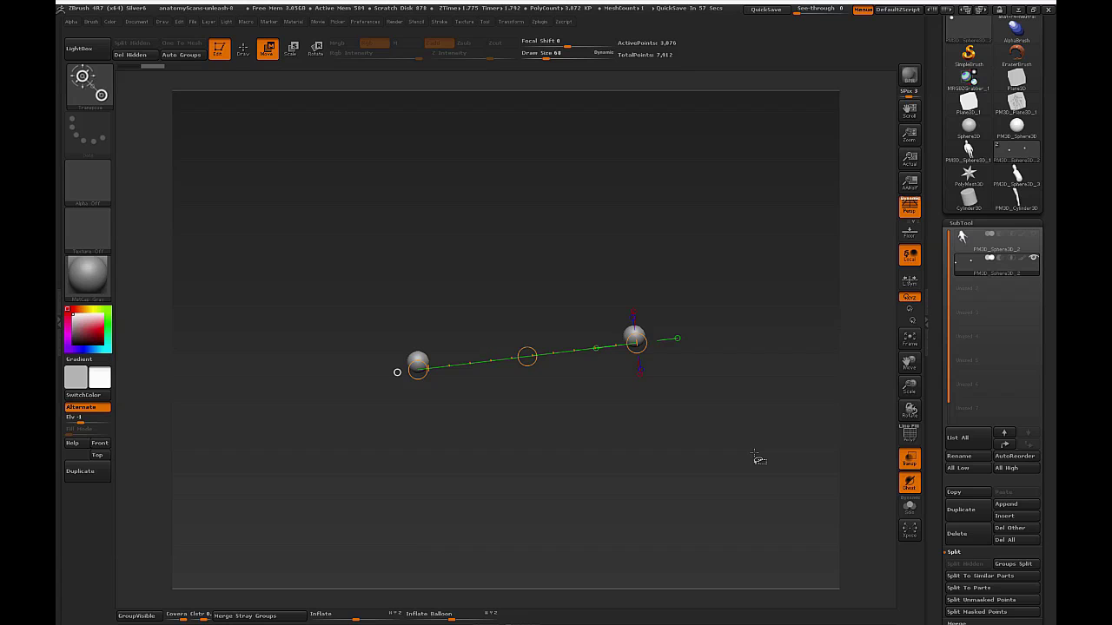
pyautogui.moveTo(756, 455)
pyautogui.mouseDown(button='right')
pyautogui.moveTo(737, 412)
pyautogui.moveTo(752, 379)
pyautogui.moveTo(757, 452)
pyautogui.moveTo(705, 459)
pyautogui.mouseUp(button='right')
pyautogui.hotkey('ctrl', 'shift')
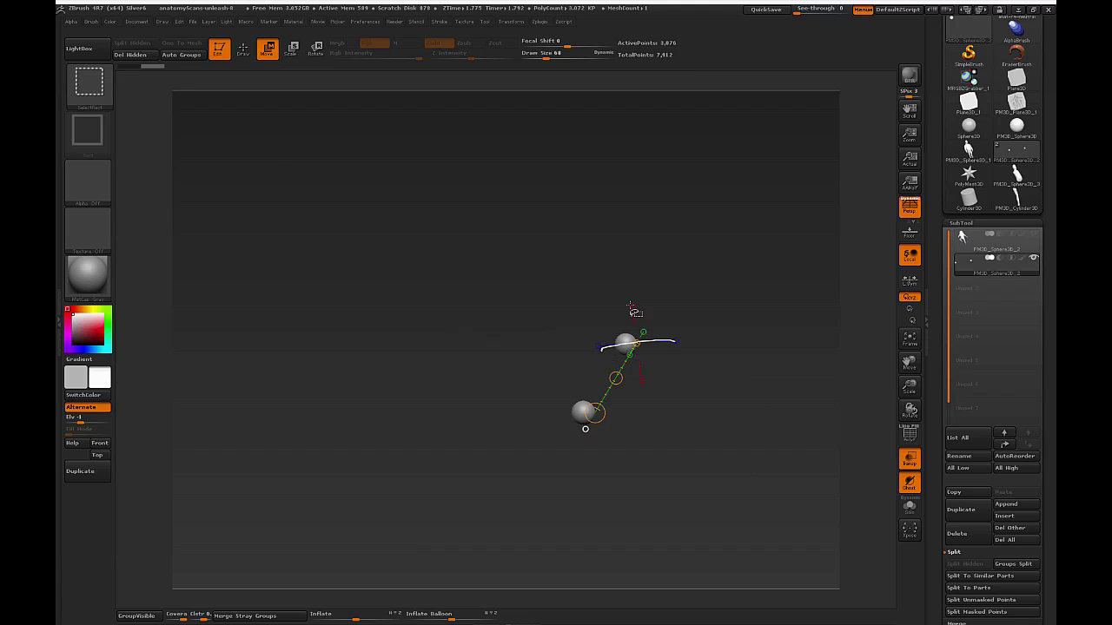
pyautogui.moveTo(675, 425)
pyautogui.mouseDown(button='right')
pyautogui.moveTo(725, 424)
pyautogui.moveTo(763, 441)
pyautogui.mouseUp(button='right')
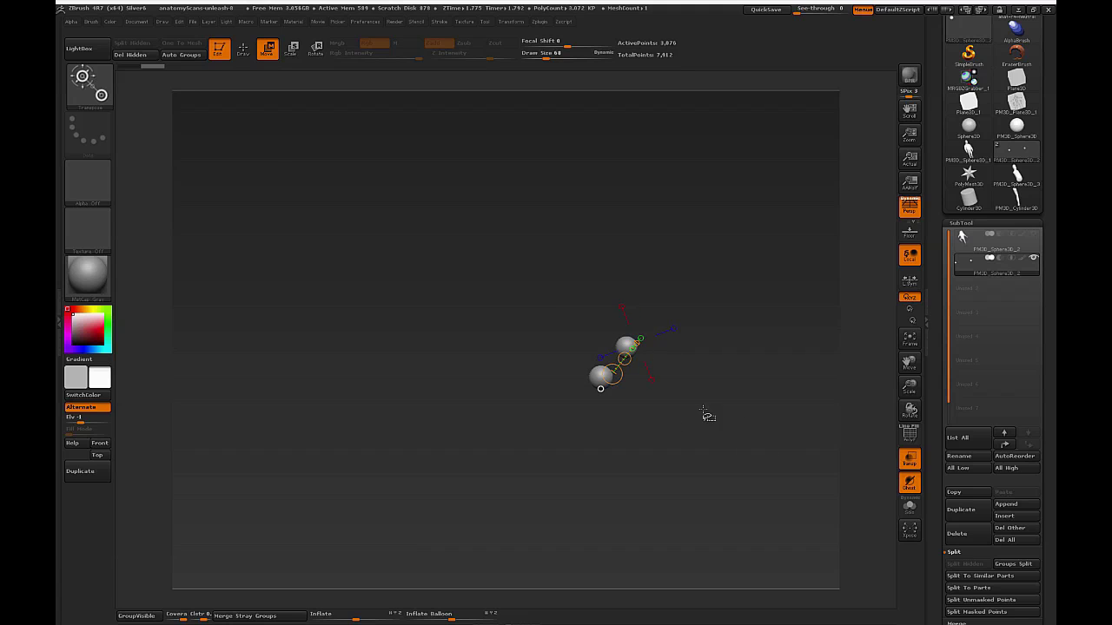
pyautogui.click(652, 380)
pyautogui.moveTo(762, 431)
pyautogui.mouseDown()
pyautogui.moveTo(765, 441)
pyautogui.moveTo(739, 447)
pyautogui.moveTo(768, 481)
pyautogui.moveTo(764, 446)
pyautogui.mouseUp()
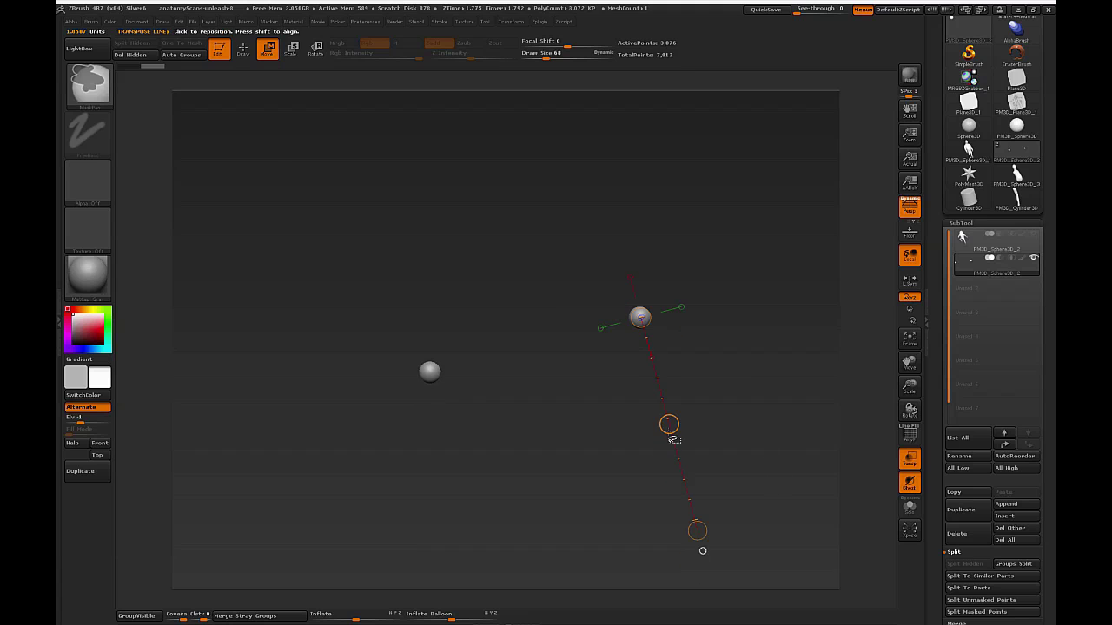
pyautogui.keyDown('ctrl'); pyautogui.moveTo(668, 425); pyautogui.dragTo(658, 397); pyautogui.keyUp('ctrl')
pyautogui.moveTo(632, 480); pyautogui.dragTo(595, 334)
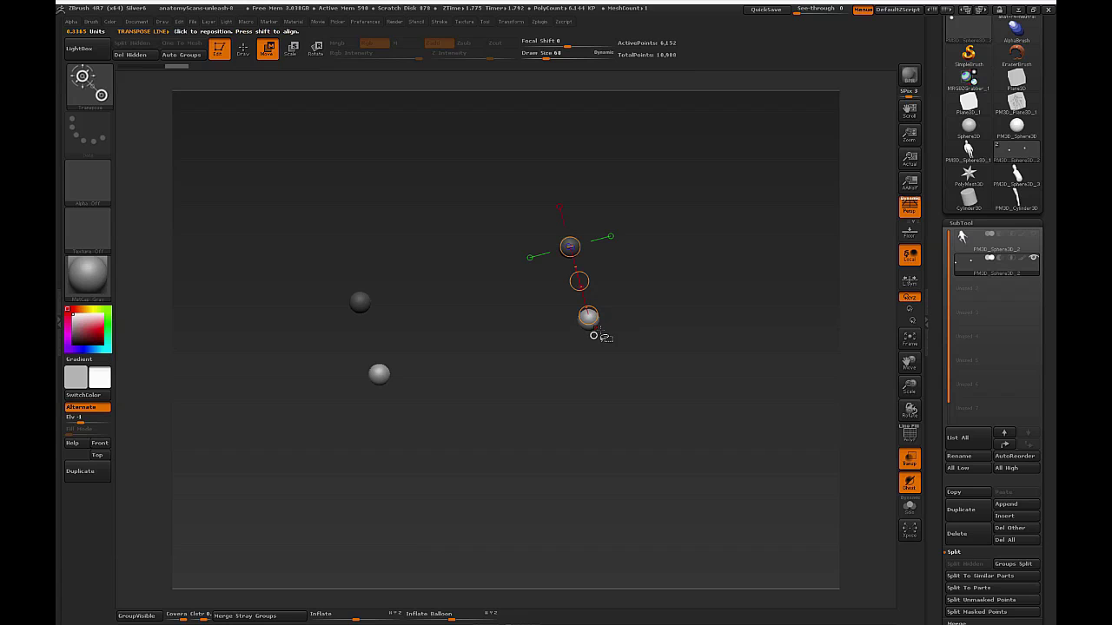
# Realign the transpose line sideways across the pelvis, parallel to the line between the hip spheres.
pyautogui.hotkey('ctrl', 'shift')
pyautogui.keyDown('ctrl'); pyautogui.keyDown('shift'); pyautogui.moveTo(361, 304); pyautogui.dragTo(563, 249); pyautogui.keyUp('shift'); pyautogui.keyUp('ctrl')
pyautogui.moveTo(509, 348)
pyautogui.keyDown('ctrl'); pyautogui.keyDown('shift'); pyautogui.mouseDown()
pyautogui.moveTo(359, 301)
pyautogui.moveTo(543, 317)
pyautogui.moveTo(571, 243)
pyautogui.moveTo(422, 346)
pyautogui.mouseUp(); pyautogui.keyUp('shift'); pyautogui.keyUp('ctrl')
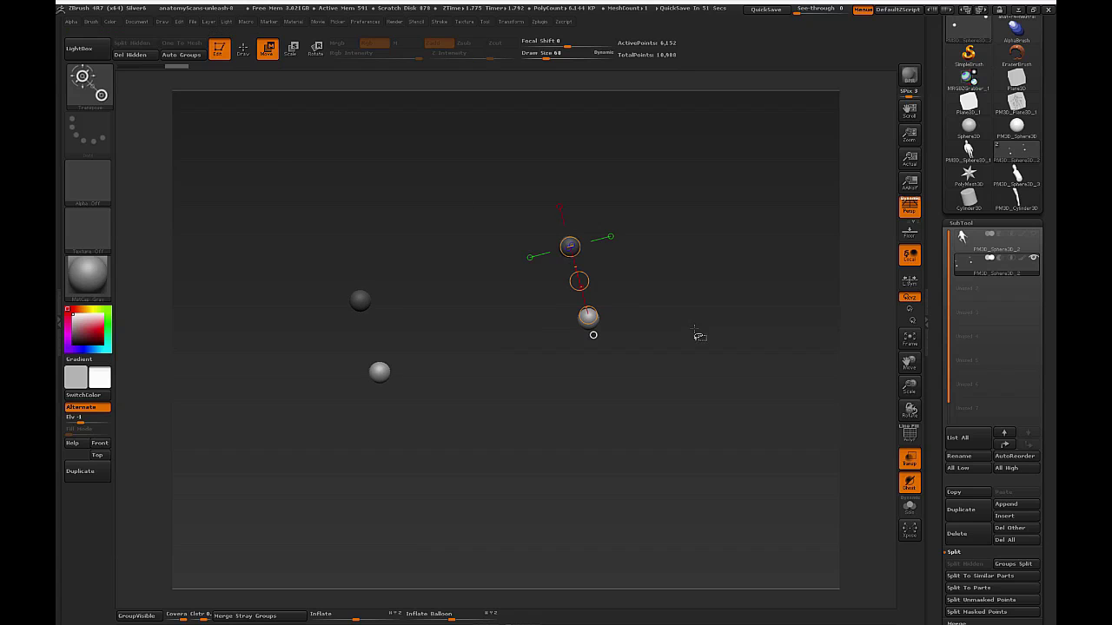
pyautogui.click(610, 237)
pyautogui.moveTo(676, 325); pyautogui.dragTo(727, 395)
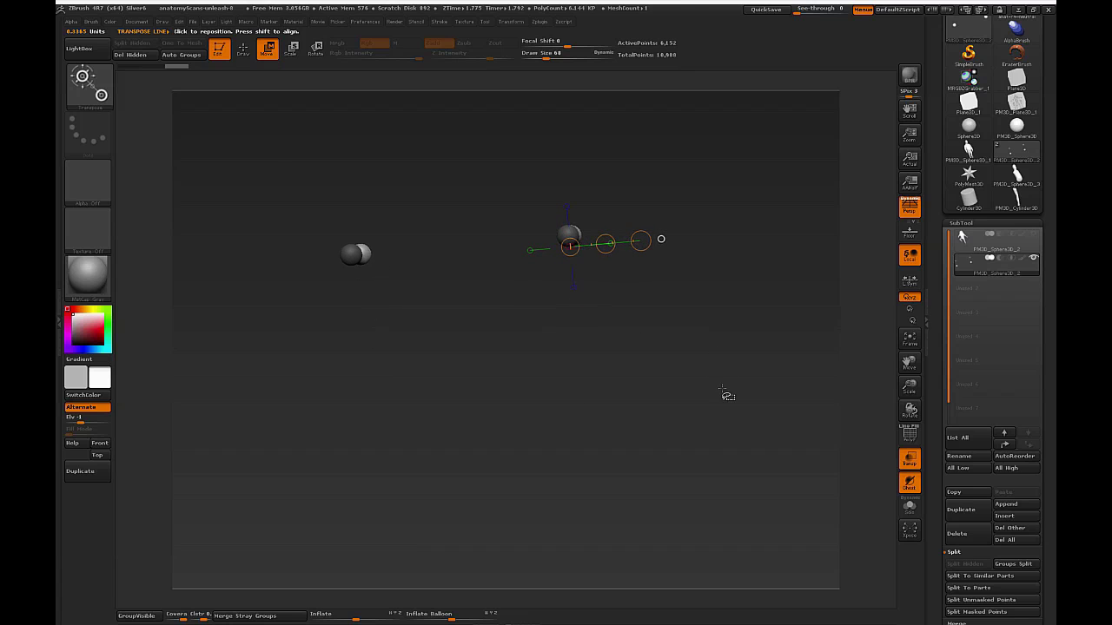
pyautogui.moveTo(607, 244); pyautogui.dragTo(477, 268)
pyautogui.press('e')
pyautogui.click(267, 47)
# Move one lower sphere inward toward the other with the remaining spheres masked, and clear the mask.
pyautogui.moveTo(650, 387); pyautogui.dragTo(665, 280)
pyautogui.moveTo(685, 358); pyautogui.dragTo(649, 277)
pyautogui.keyDown('ctrl'); pyautogui.moveTo(645, 226); pyautogui.dragTo(551, 294); pyautogui.keyUp('ctrl')
pyautogui.keyDown('ctrl'); pyautogui.moveTo(539, 265); pyautogui.dragTo(632, 242); pyautogui.keyUp('ctrl')
pyautogui.moveTo(695, 188); pyautogui.dragTo(712, 301)
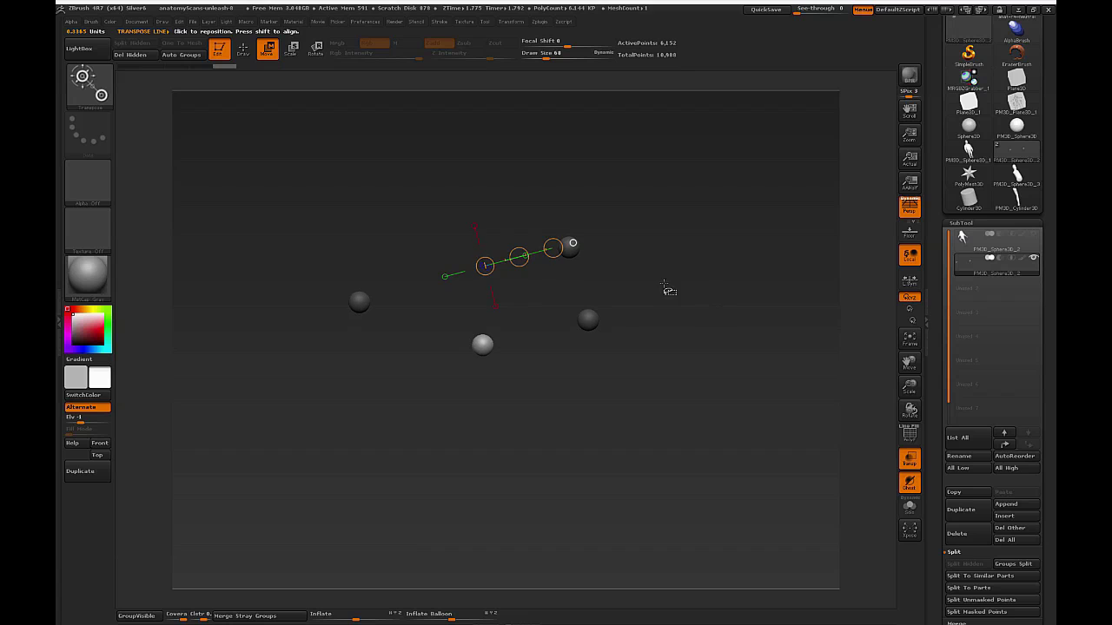
pyautogui.moveTo(521, 255); pyautogui.dragTo(564, 269)
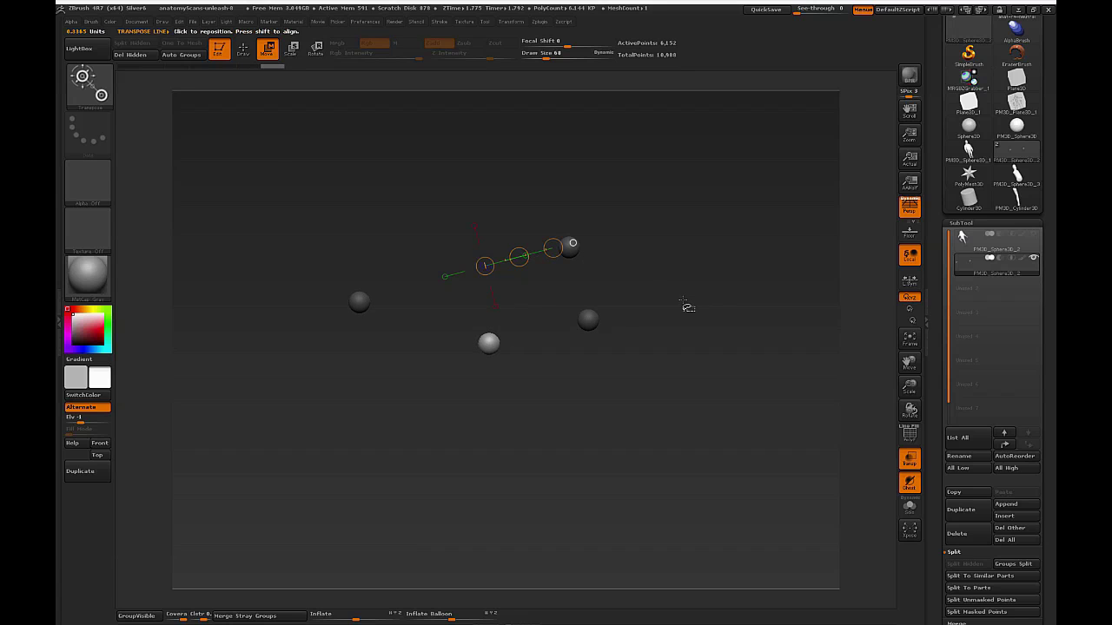
pyautogui.press('q')
pyautogui.moveTo(689, 302)
pyautogui.keyDown('ctrl'); pyautogui.mouseDown()
pyautogui.moveTo(716, 370)
pyautogui.moveTo(726, 343)
pyautogui.mouseUp(); pyautogui.keyUp('ctrl')
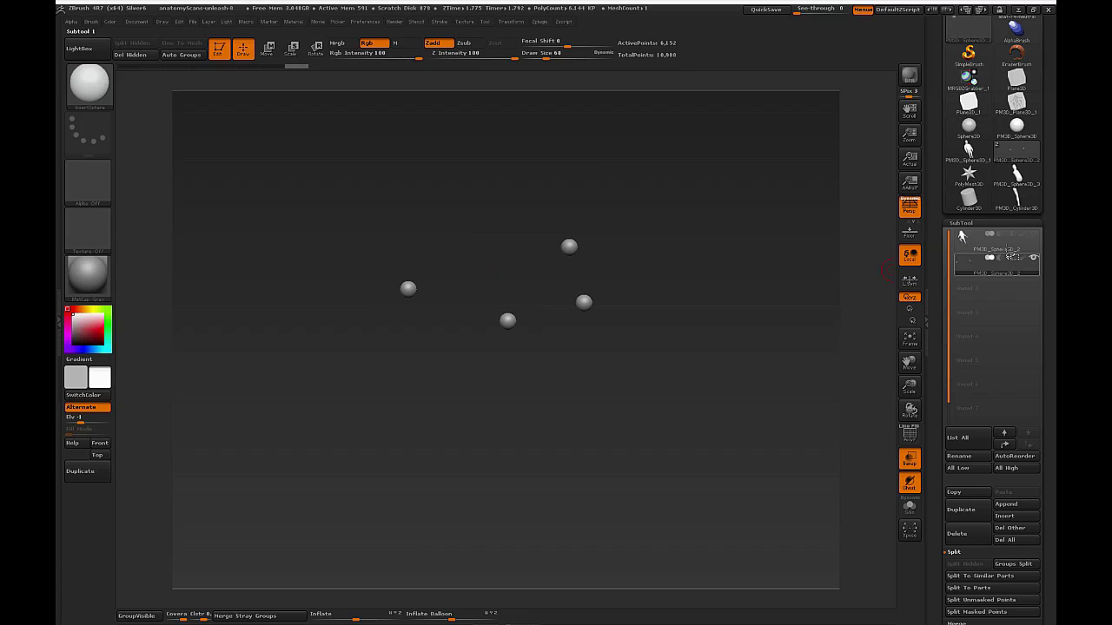
# Show the body again and measure from the inner lower pelvis sphere up the torso with the transpose line.
pyautogui.click(1035, 235)
pyautogui.moveTo(812, 322); pyautogui.dragTo(725, 309)
pyautogui.moveTo(809, 258); pyautogui.dragTo(620, 308)
pyautogui.click(267, 48)
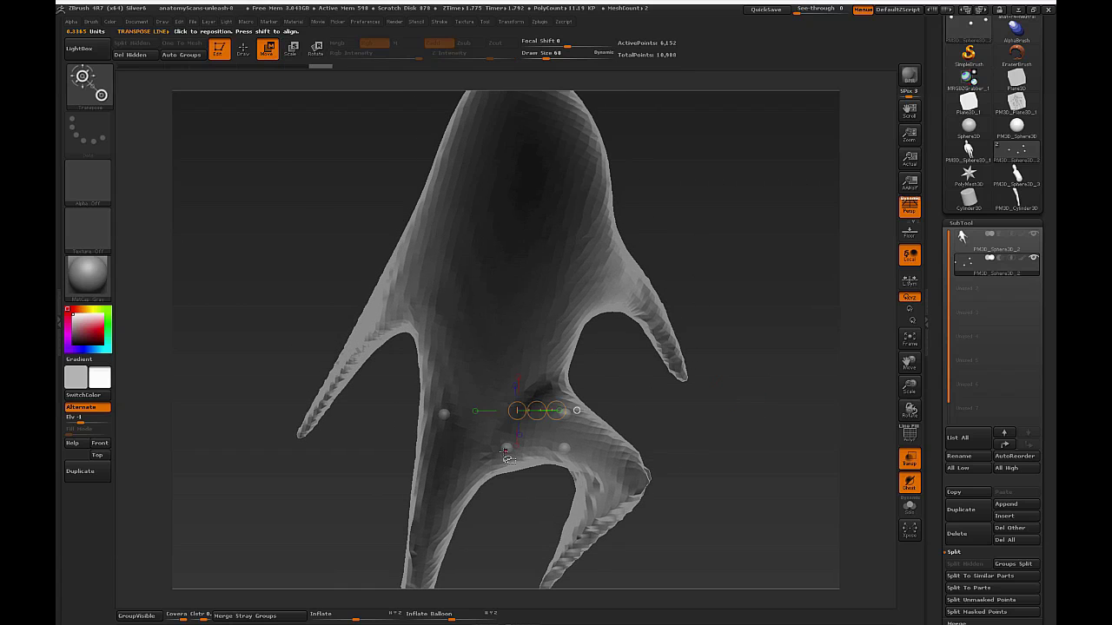
pyautogui.moveTo(508, 450); pyautogui.dragTo(528, 227)
pyautogui.moveTo(511, 432)
pyautogui.keyDown('ctrl'); pyautogui.keyDown('shift'); pyautogui.mouseDown()
pyautogui.moveTo(532, 452)
pyautogui.moveTo(493, 439)
pyautogui.mouseUp(); pyautogui.keyUp('shift'); pyautogui.keyUp('ctrl')
pyautogui.keyDown('ctrl'); pyautogui.keyDown('shift'); pyautogui.moveTo(477, 451); pyautogui.dragTo(336, 475); pyautogui.keyUp('shift'); pyautogui.keyUp('ctrl')
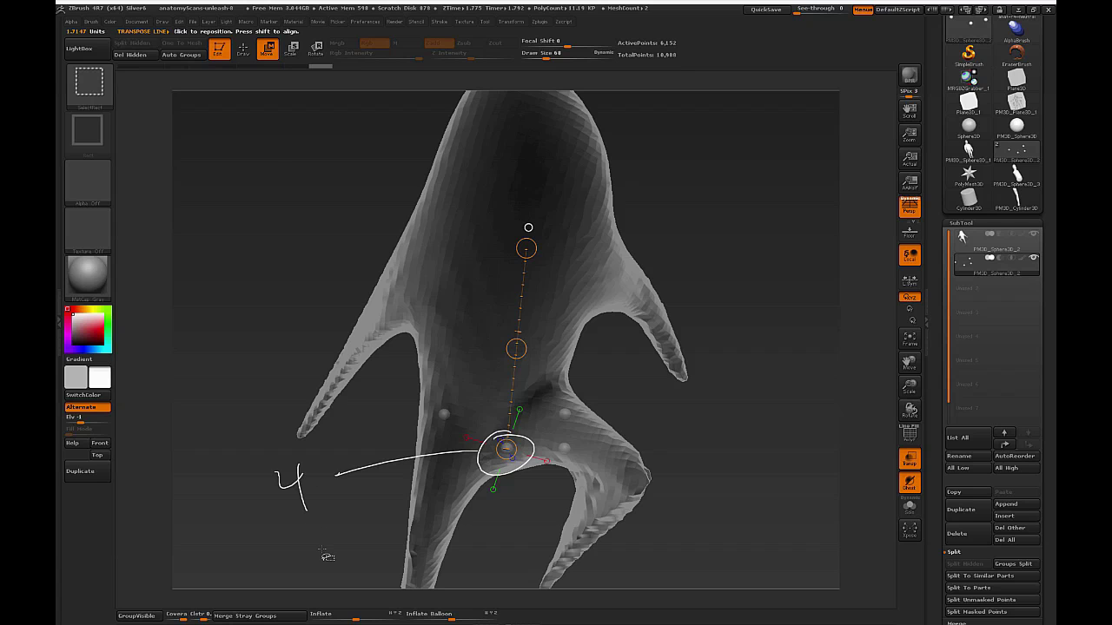
pyautogui.moveTo(506, 279); pyautogui.dragTo(541, 284)
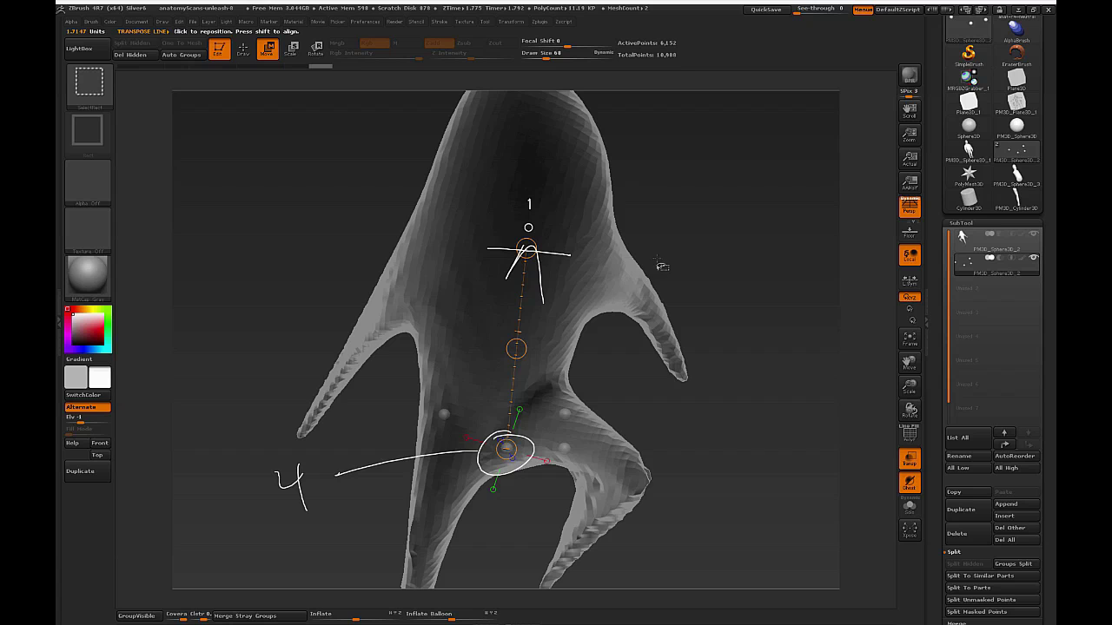
pyautogui.moveTo(695, 286)
pyautogui.mouseDown()
pyautogui.moveTo(707, 268)
pyautogui.moveTo(716, 304)
pyautogui.mouseUp()
# Stretch the transpose line about 4 units upward from the lower pelvis spheres to mark the top of the head.
pyautogui.moveTo(527, 285); pyautogui.dragTo(548, 136)
pyautogui.moveTo(688, 243); pyautogui.dragTo(682, 336)
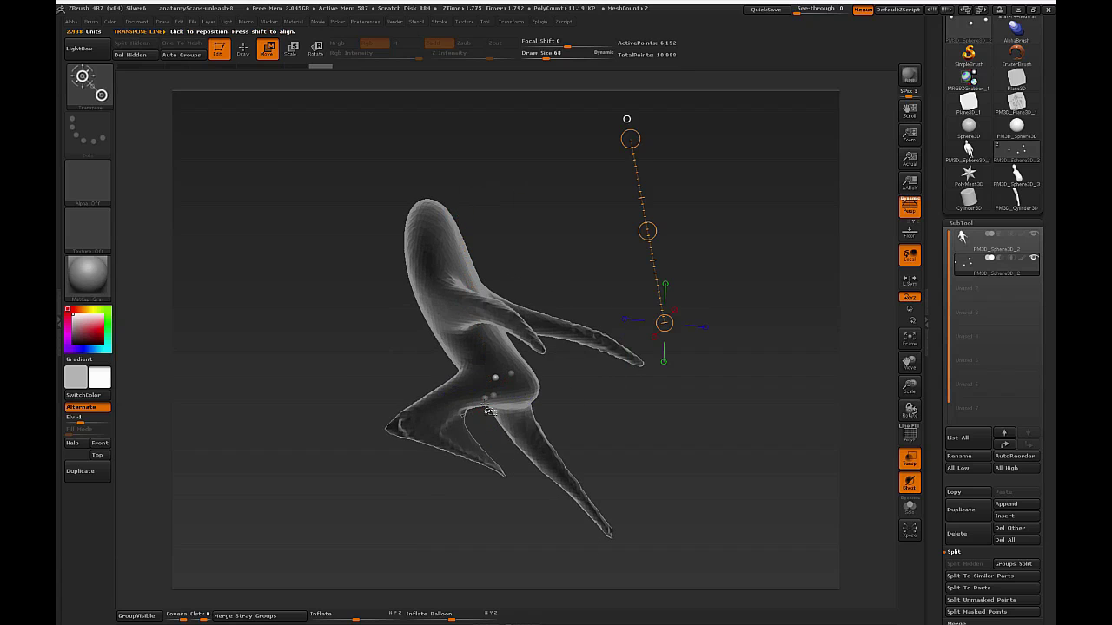
pyautogui.moveTo(649, 436)
pyautogui.mouseDown()
pyautogui.moveTo(651, 450)
pyautogui.moveTo(643, 433)
pyautogui.mouseUp()
pyautogui.moveTo(499, 380)
pyautogui.mouseDown()
pyautogui.moveTo(415, 426)
pyautogui.moveTo(410, 445)
pyautogui.moveTo(476, 379)
pyautogui.mouseUp()
pyautogui.moveTo(635, 387)
pyautogui.mouseDown()
pyautogui.moveTo(722, 387)
pyautogui.moveTo(722, 405)
pyautogui.mouseUp()
pyautogui.moveTo(466, 405); pyautogui.dragTo(438, 152)
pyautogui.moveTo(639, 277); pyautogui.dragTo(721, 330)
pyautogui.moveTo(487, 194); pyautogui.dragTo(524, 199)
pyautogui.moveTo(584, 248); pyautogui.dragTo(624, 273)
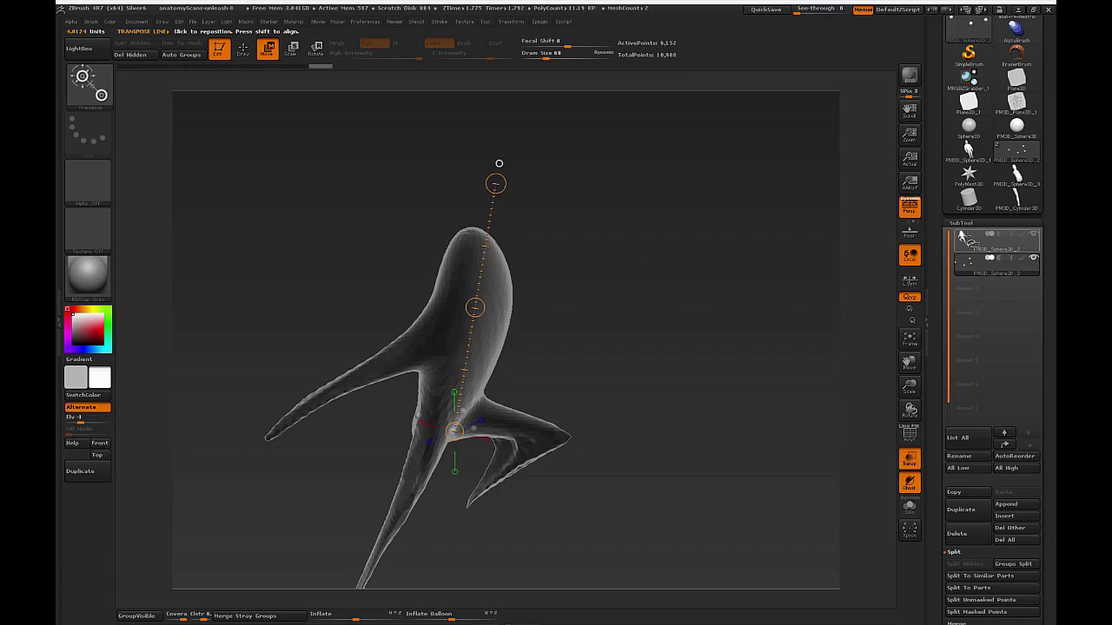
# Select the body subtool and enlarge the draw size for reshaping it.
pyautogui.click(975, 242)
pyautogui.moveTo(740, 320); pyautogui.dragTo(688, 338)
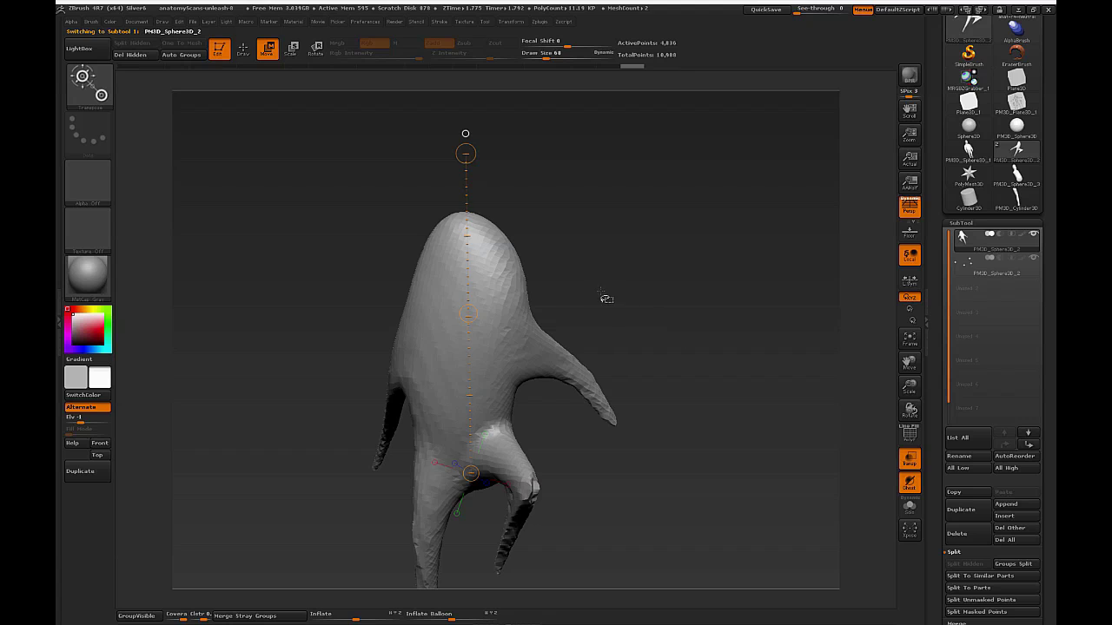
pyautogui.press('q')
pyautogui.press('s')
pyautogui.moveTo(647, 298); pyautogui.dragTo(654, 298)
pyautogui.moveTo(653, 298)
pyautogui.mouseDown()
pyautogui.moveTo(677, 301)
pyautogui.moveTo(711, 351)
pyautogui.mouseUp()
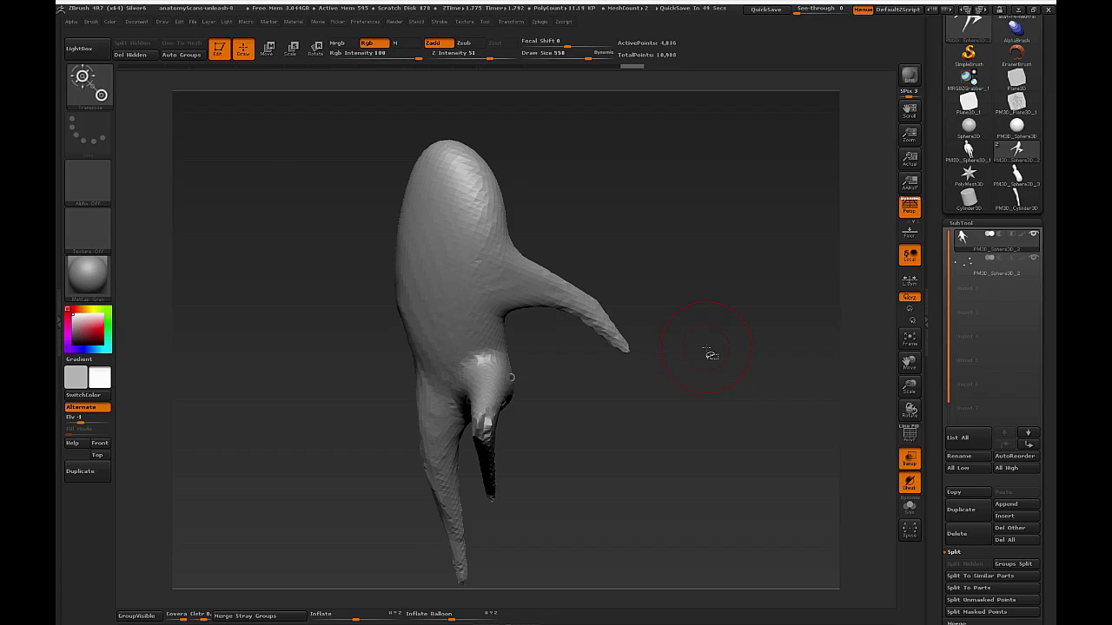
pyautogui.moveTo(711, 354)
pyautogui.mouseDown()
pyautogui.moveTo(746, 399)
pyautogui.moveTo(767, 377)
pyautogui.moveTo(739, 355)
pyautogui.moveTo(738, 398)
pyautogui.mouseUp()
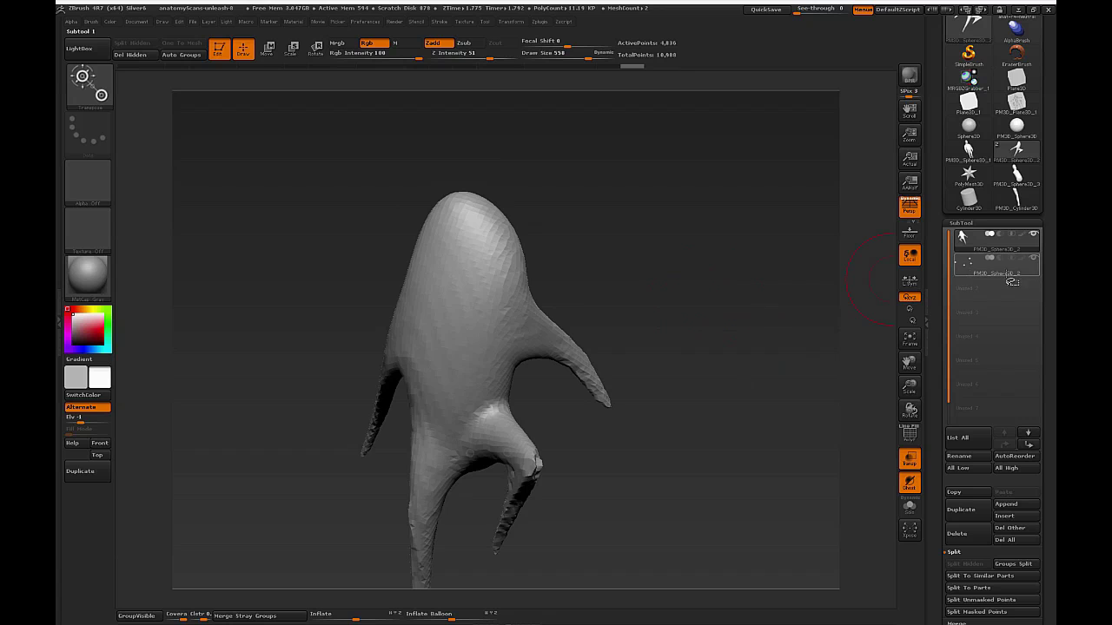
# Try pulling the top of the head up to the transpose line's upper end with the Move brush.
pyautogui.press('w')
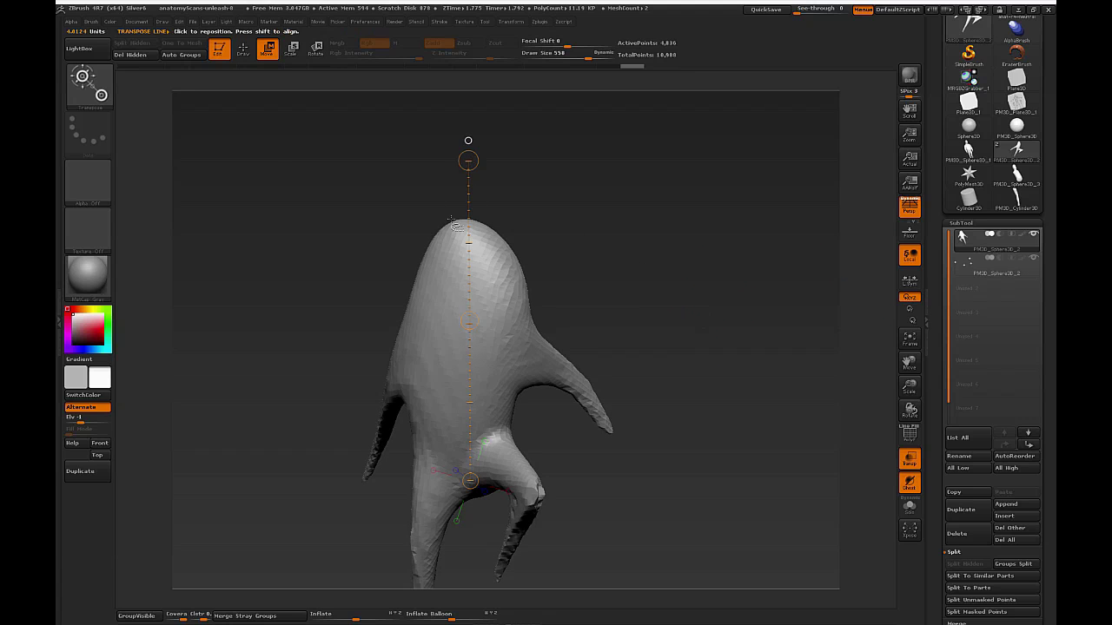
pyautogui.click(244, 51)
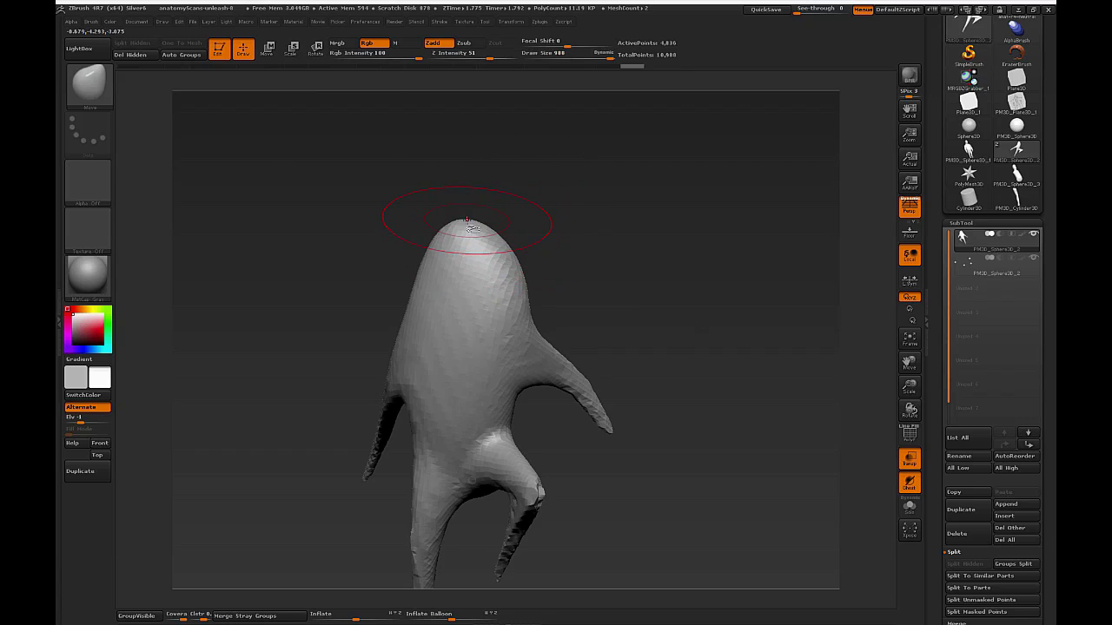
pyautogui.moveTo(467, 225); pyautogui.dragTo(467, 90)
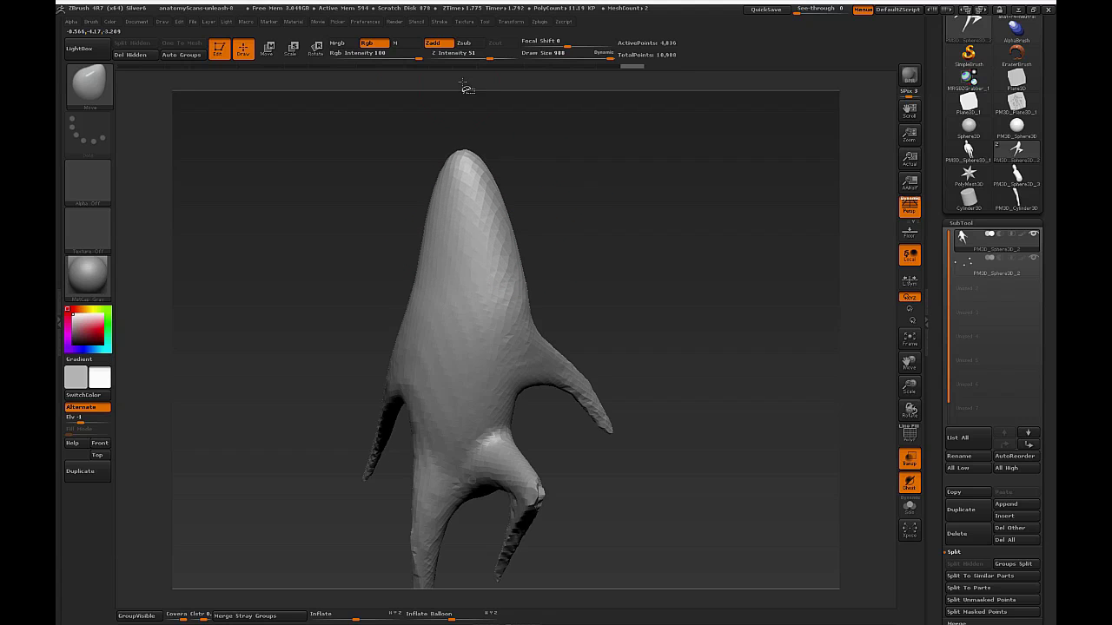
pyautogui.press('w')
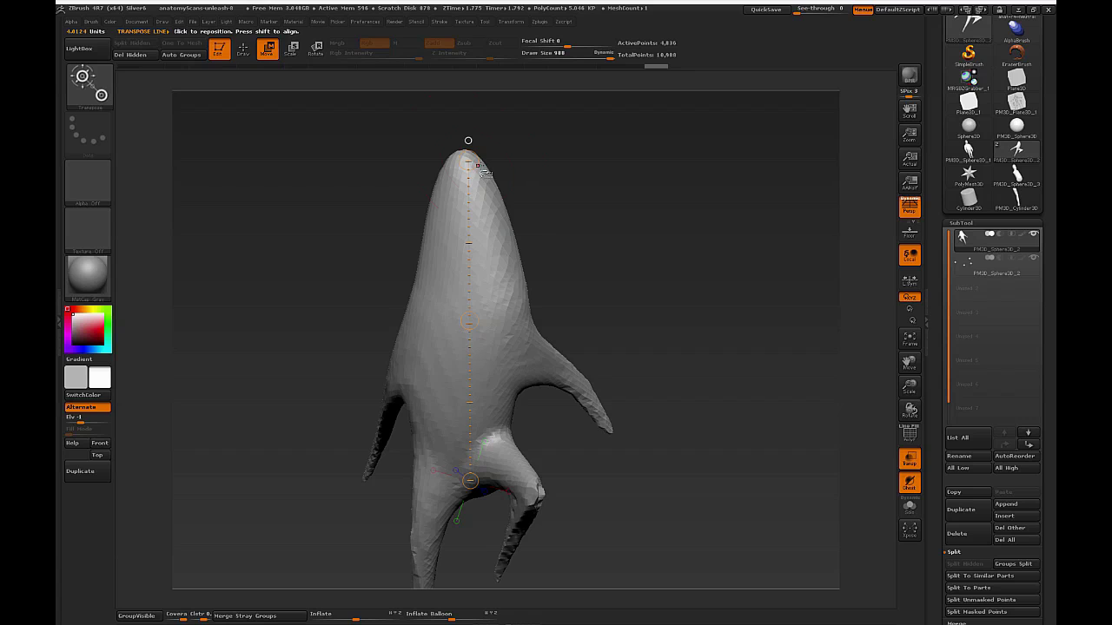
pyautogui.press('q')
pyautogui.moveTo(467, 156); pyautogui.dragTo(471, 176)
pyautogui.press('w')
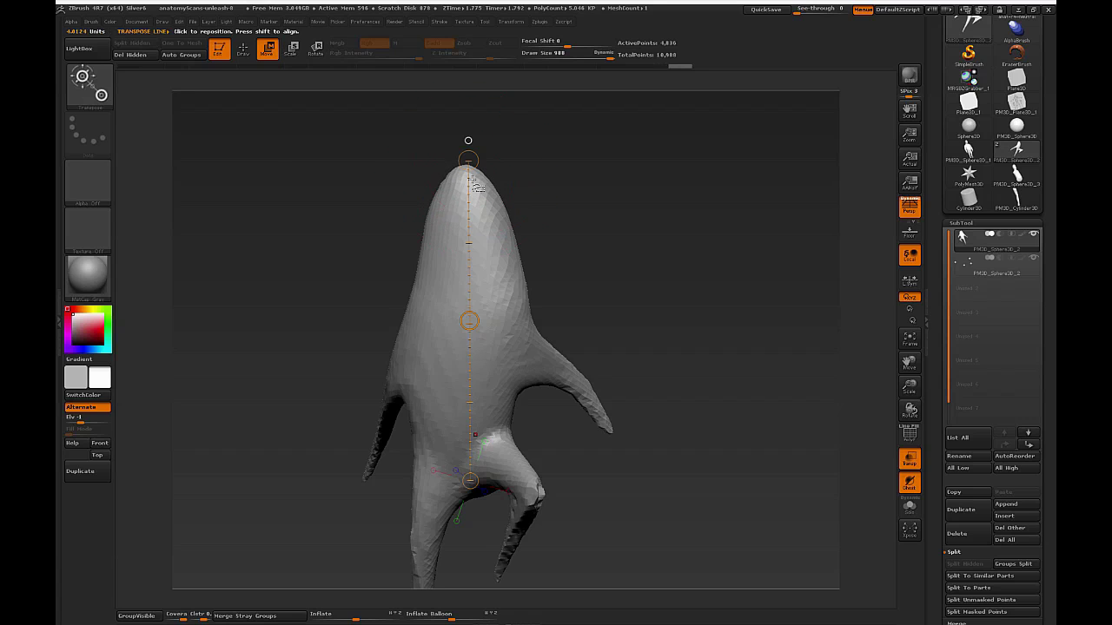
# Try shifting the head's tip in side view with the Move brush to meet the end of the transpose line.
pyautogui.press('q')
pyautogui.moveTo(513, 213); pyautogui.dragTo(565, 211)
pyautogui.press('w')
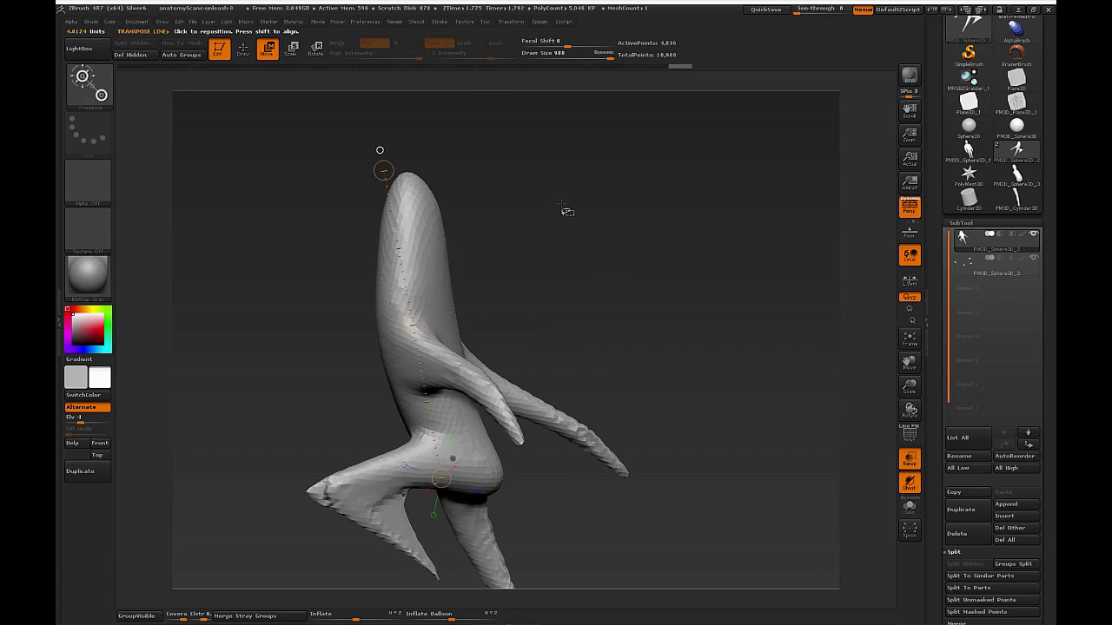
pyautogui.press('q')
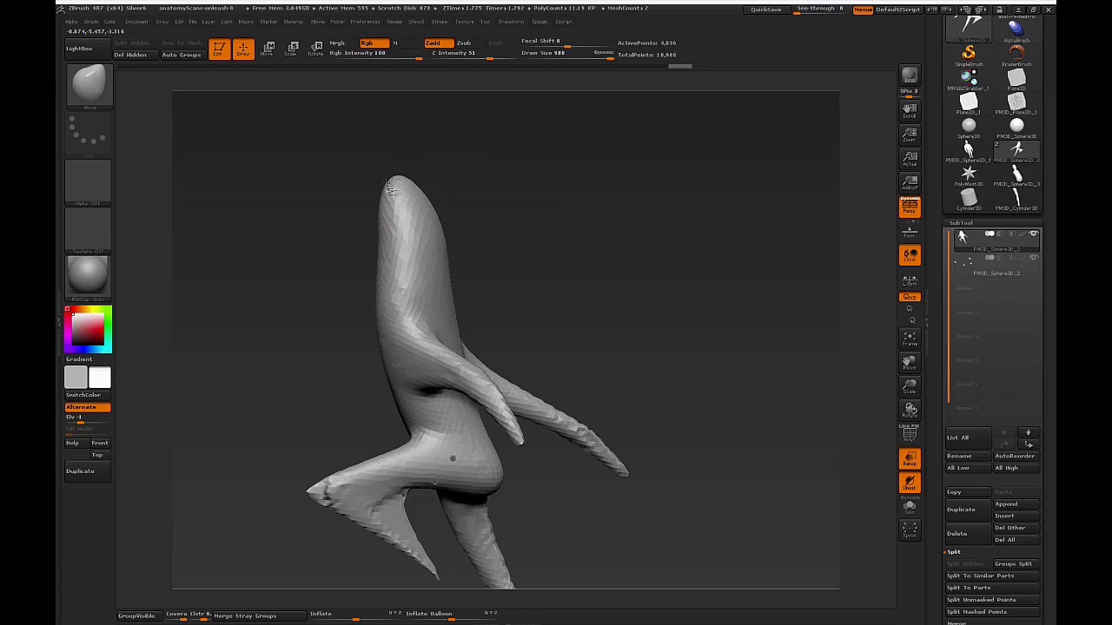
pyautogui.press('w')
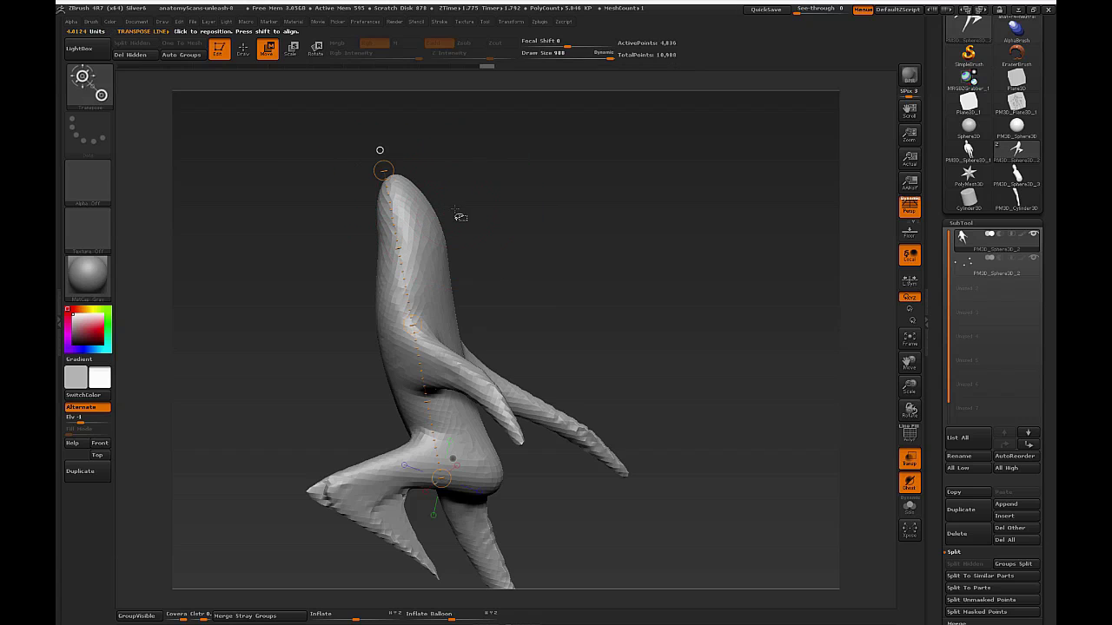
pyautogui.press('q')
pyautogui.moveTo(459, 216)
pyautogui.mouseDown()
pyautogui.moveTo(588, 220)
pyautogui.moveTo(653, 251)
pyautogui.moveTo(658, 244)
pyautogui.moveTo(656, 296)
pyautogui.mouseUp()
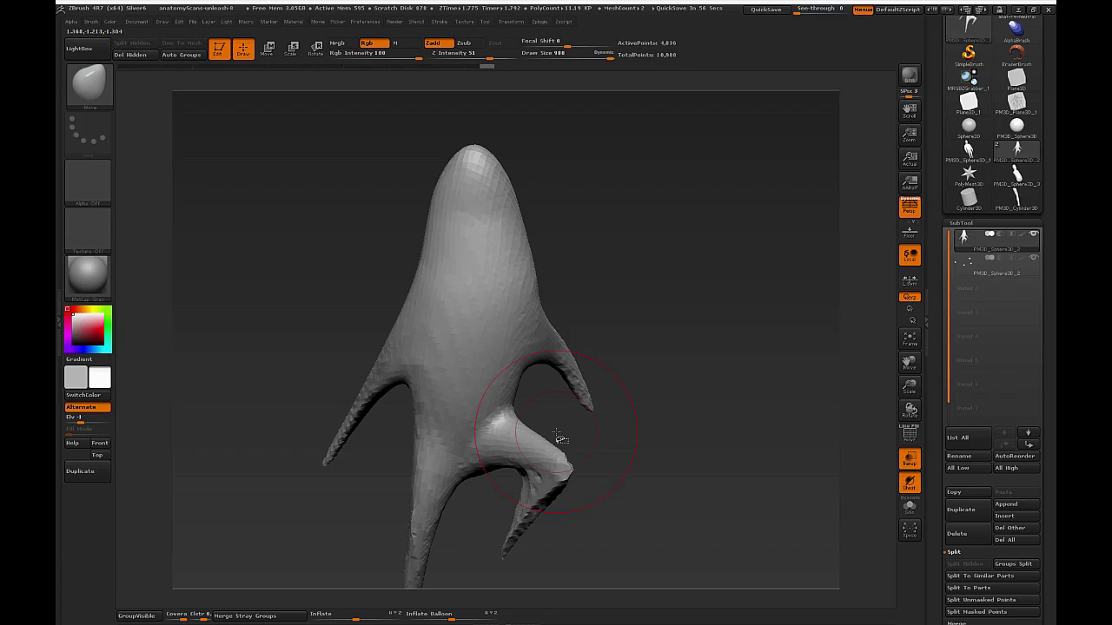
# Undo the Move brush changes to the body's head.
pyautogui.moveTo(556, 433); pyautogui.dragTo(731, 437)
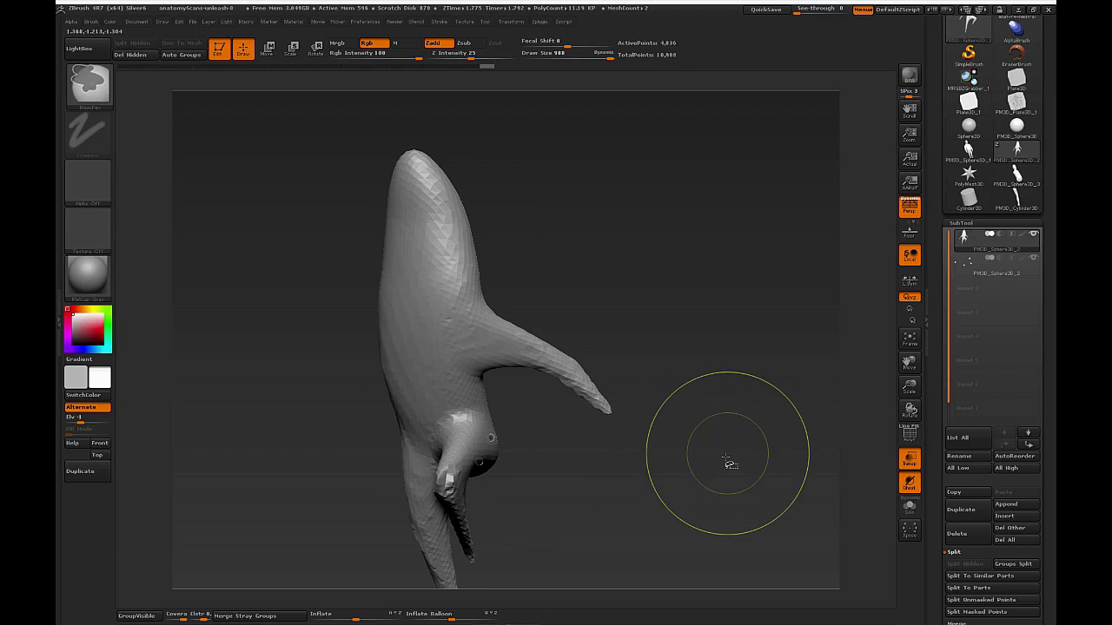
pyautogui.hotkey('ctrl', 'z')
pyautogui.hotkey('ctrl', 'z')
pyautogui.hotkey('ctrl', 'z')
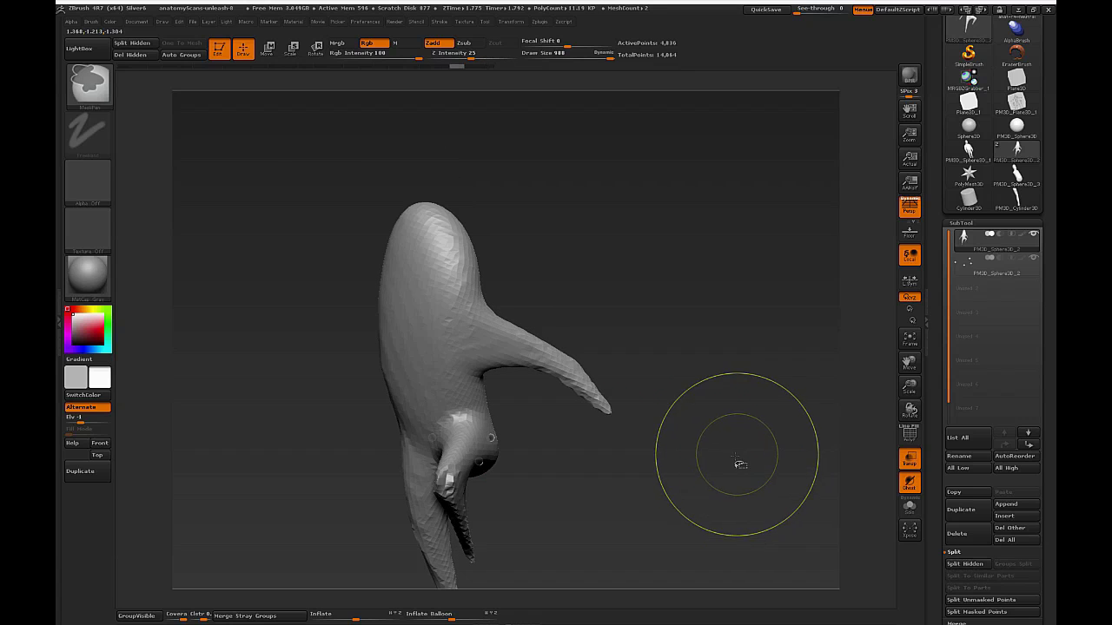
# Align the transpose line's upper end with the top of the head and set the calibration distance to 4.
pyautogui.moveTo(737, 455); pyautogui.dragTo(735, 471)
pyautogui.press('w')
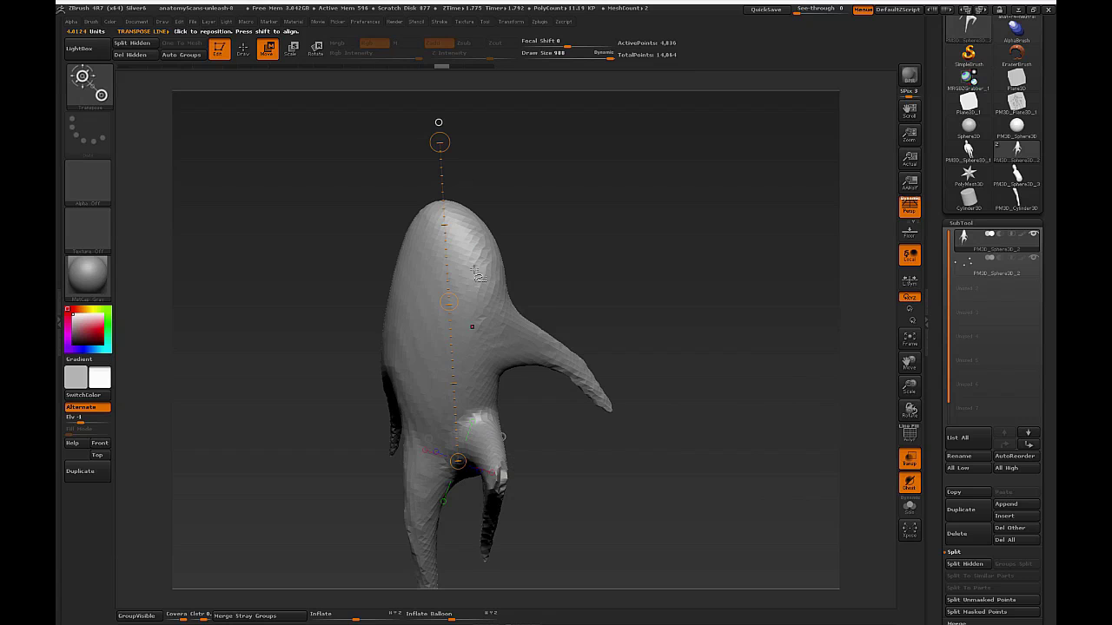
pyautogui.moveTo(440, 143); pyautogui.dragTo(444, 198)
pyautogui.moveTo(596, 215); pyautogui.dragTo(511, 121)
pyautogui.click(365, 21)
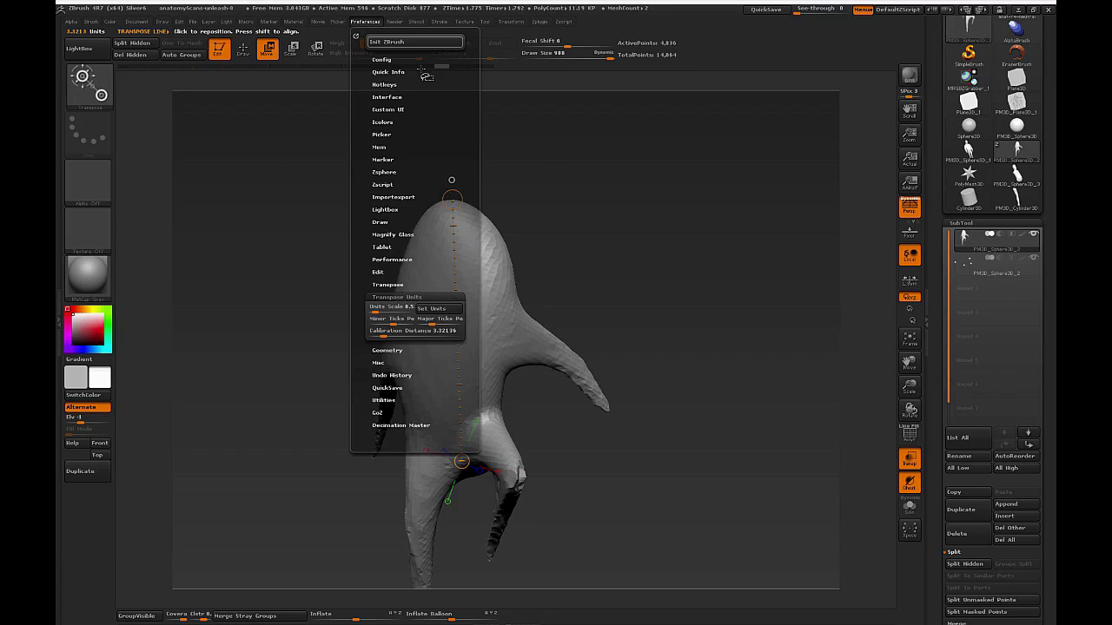
pyautogui.click(413, 333)
pyautogui.write('4')
pyautogui.press('Return')
# Measure from the pelvis to the shoulder height with the transpose line, and return its end to the top of the head.
pyautogui.moveTo(663, 318); pyautogui.dragTo(688, 351)
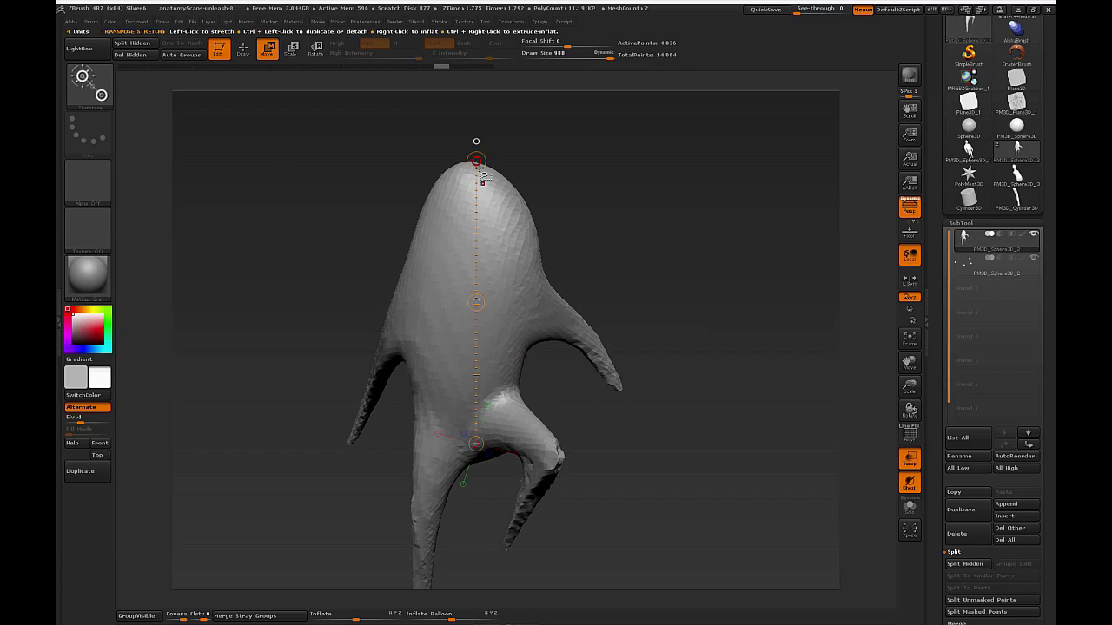
pyautogui.moveTo(476, 161); pyautogui.dragTo(483, 275)
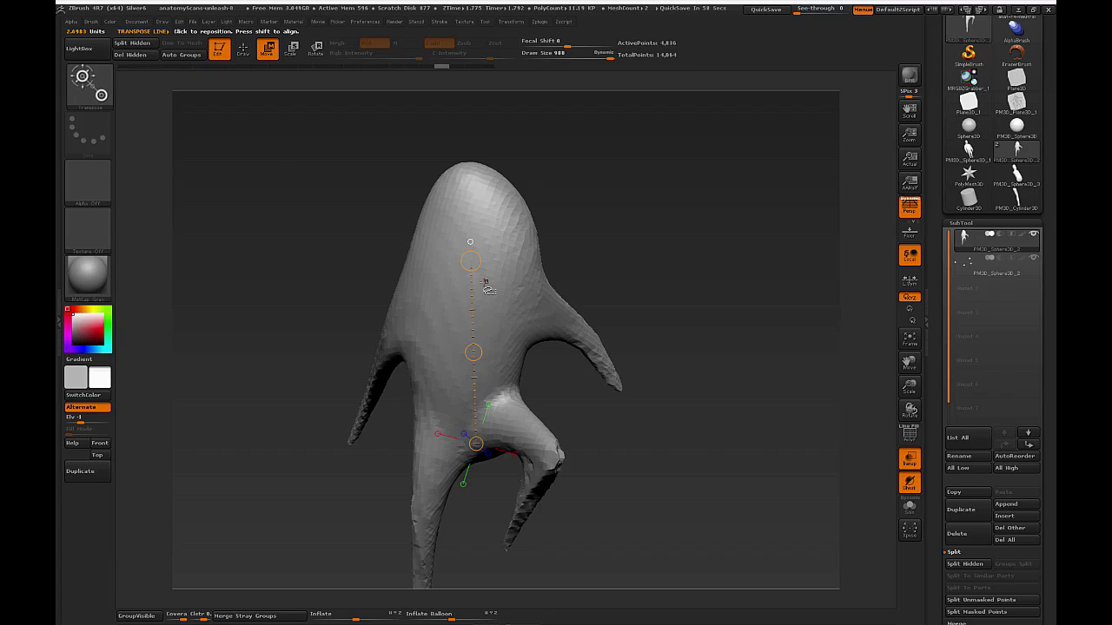
pyautogui.moveTo(480, 261); pyautogui.dragTo(484, 163)
# Lay a transpose line along the raised thigh from hip to knee and set the calibration distance to 2.
pyautogui.moveTo(605, 275)
pyautogui.mouseDown()
pyautogui.moveTo(653, 368)
pyautogui.moveTo(752, 464)
pyautogui.moveTo(722, 409)
pyautogui.moveTo(763, 437)
pyautogui.moveTo(756, 337)
pyautogui.mouseUp()
pyautogui.moveTo(564, 279); pyautogui.dragTo(338, 358)
pyautogui.moveTo(354, 434); pyautogui.dragTo(369, 462)
pyautogui.moveTo(372, 391); pyautogui.dragTo(351, 400)
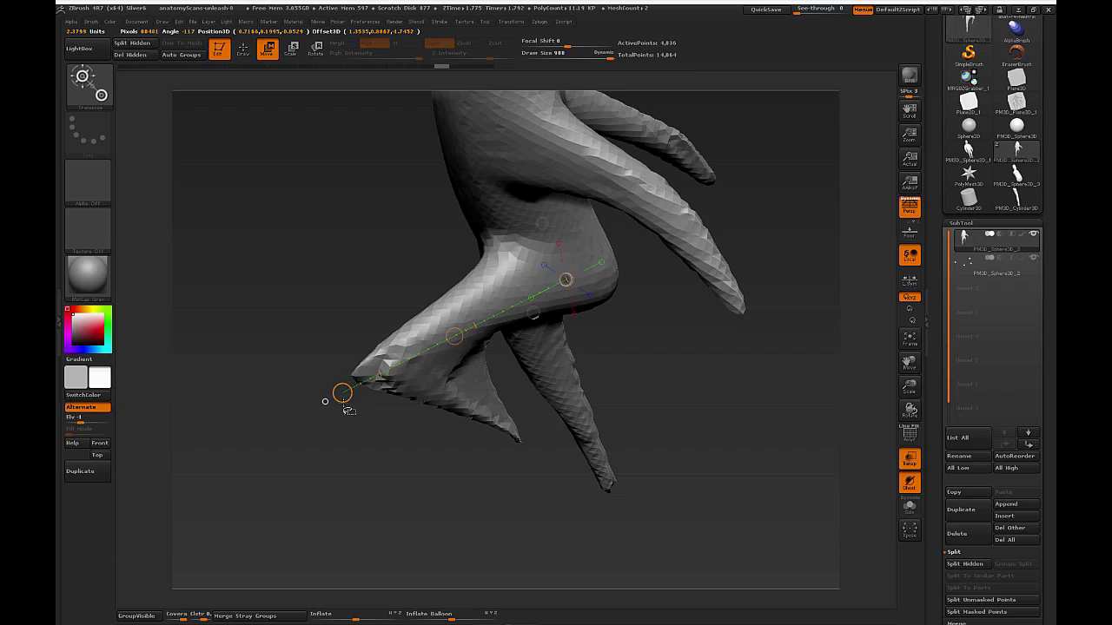
pyautogui.click(365, 21)
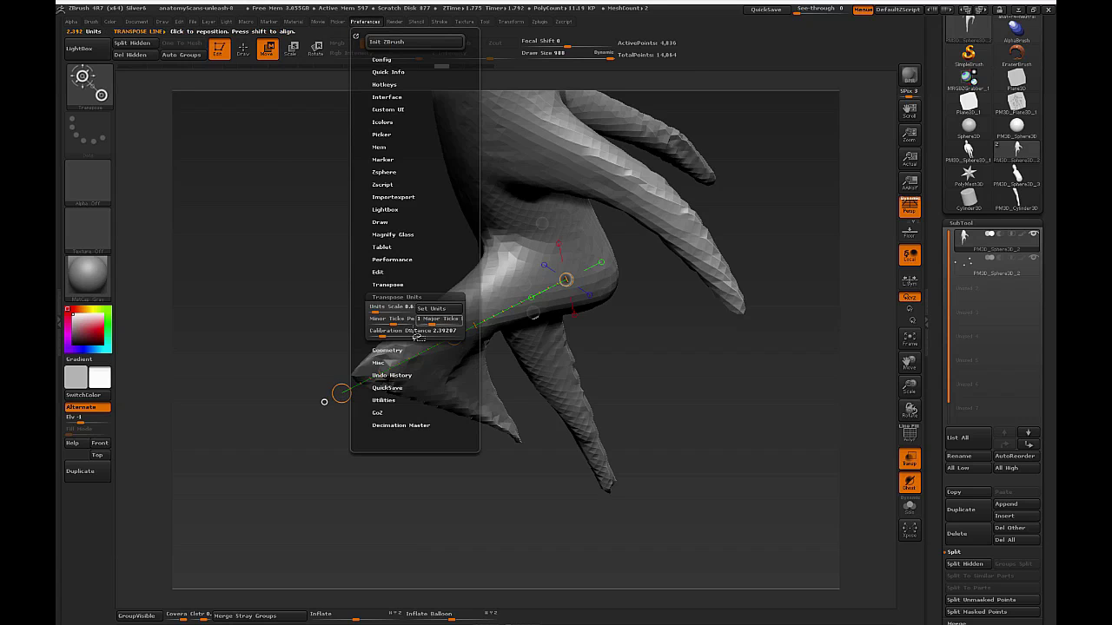
pyautogui.click(413, 340)
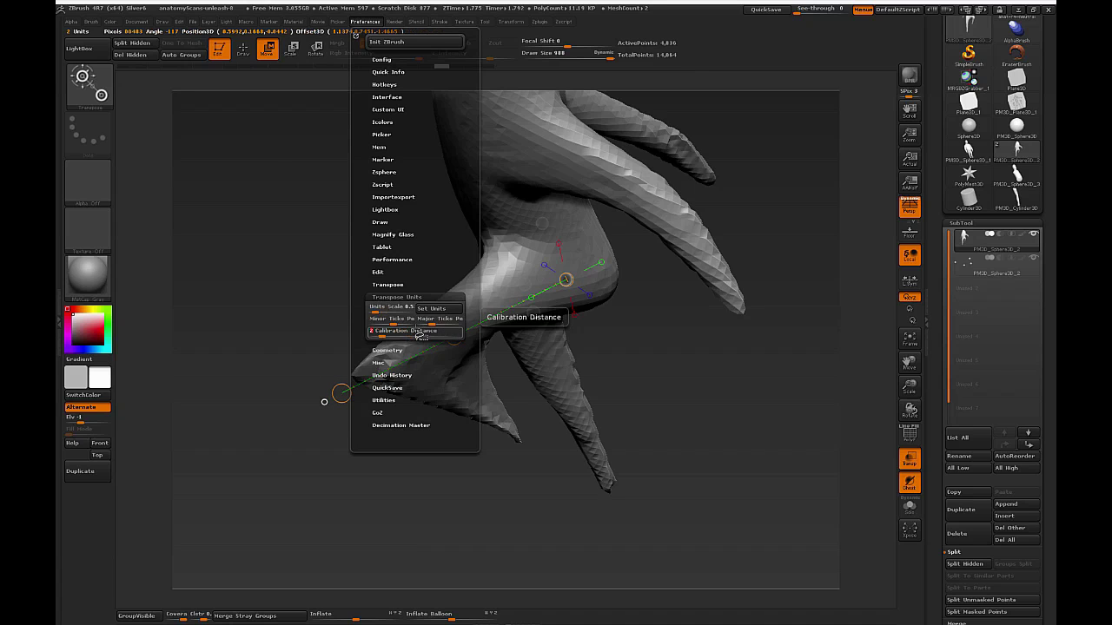
# Extend a transpose line from the pelvis up past the top of the head to mark the upper-body height.
pyautogui.moveTo(702, 442)
pyautogui.keyDown('alt'); pyautogui.mouseDown()
pyautogui.moveTo(730, 422)
pyautogui.moveTo(677, 354)
pyautogui.moveTo(769, 426)
pyautogui.mouseUp(); pyautogui.keyUp('alt')
pyautogui.moveTo(405, 432); pyautogui.dragTo(565, 106)
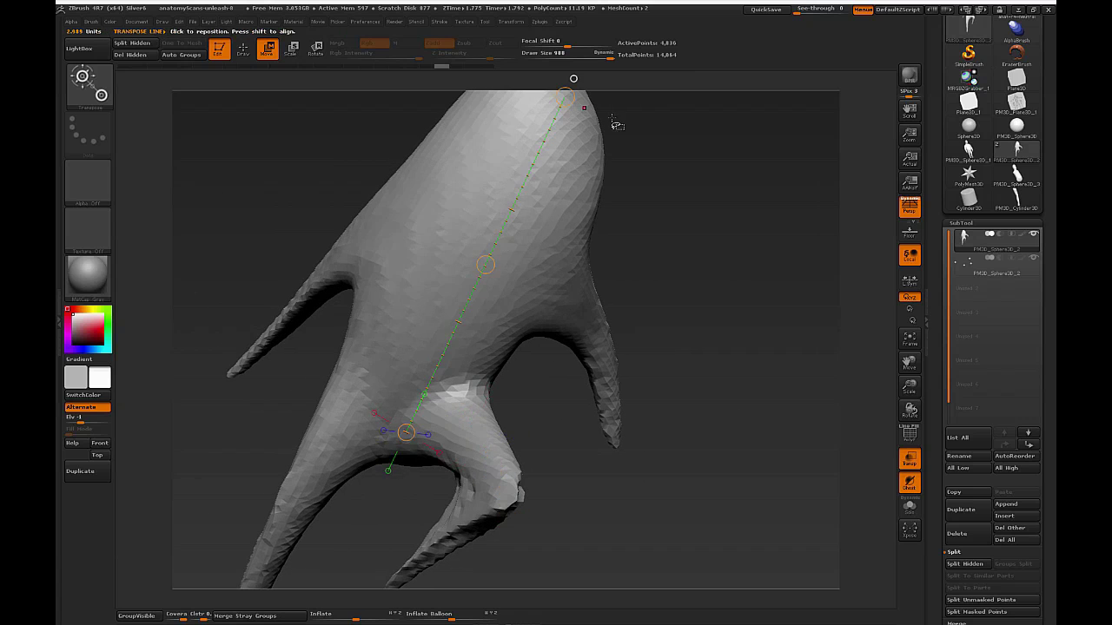
pyautogui.keyDown('alt'); pyautogui.moveTo(712, 222); pyautogui.dragTo(695, 331); pyautogui.keyUp('alt')
pyautogui.moveTo(584, 254); pyautogui.dragTo(737, 295)
# Set the draw size to 1000 and pull the top of the head up toward the transpose line's end with the Move brush.
pyautogui.press('q')
pyautogui.press('s')
pyautogui.moveTo(696, 304); pyautogui.dragTo(707, 304)
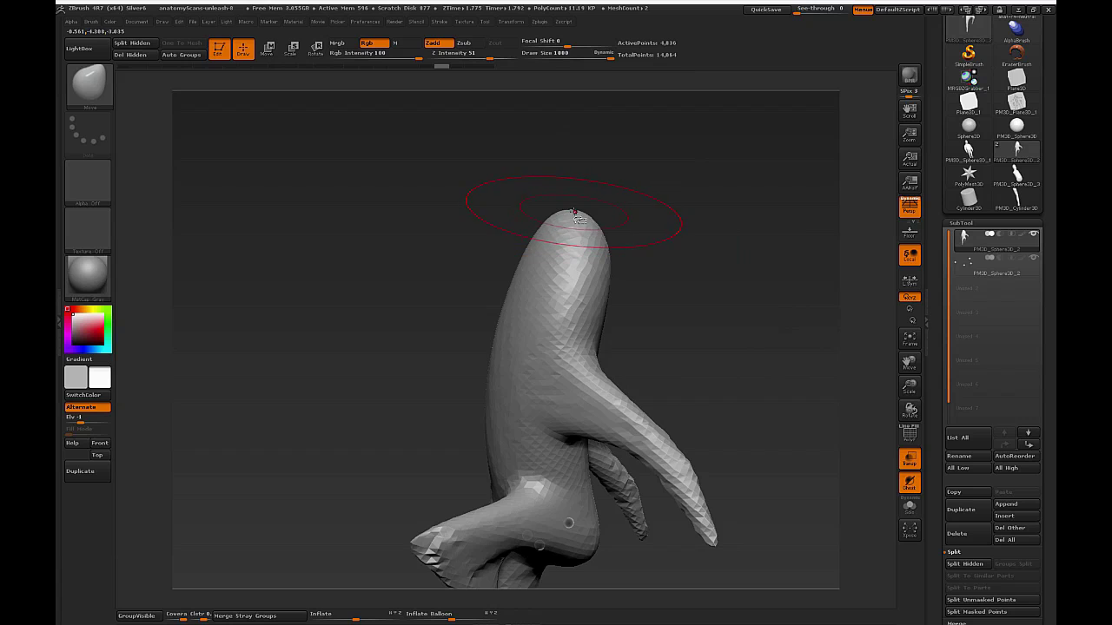
pyautogui.press('w')
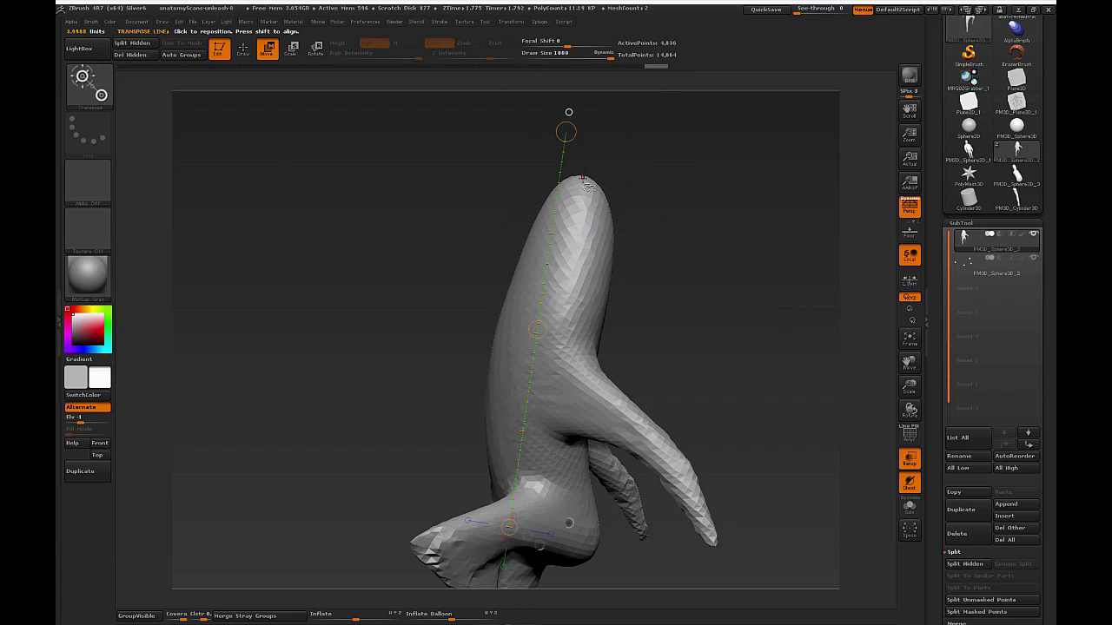
pyautogui.press('q')
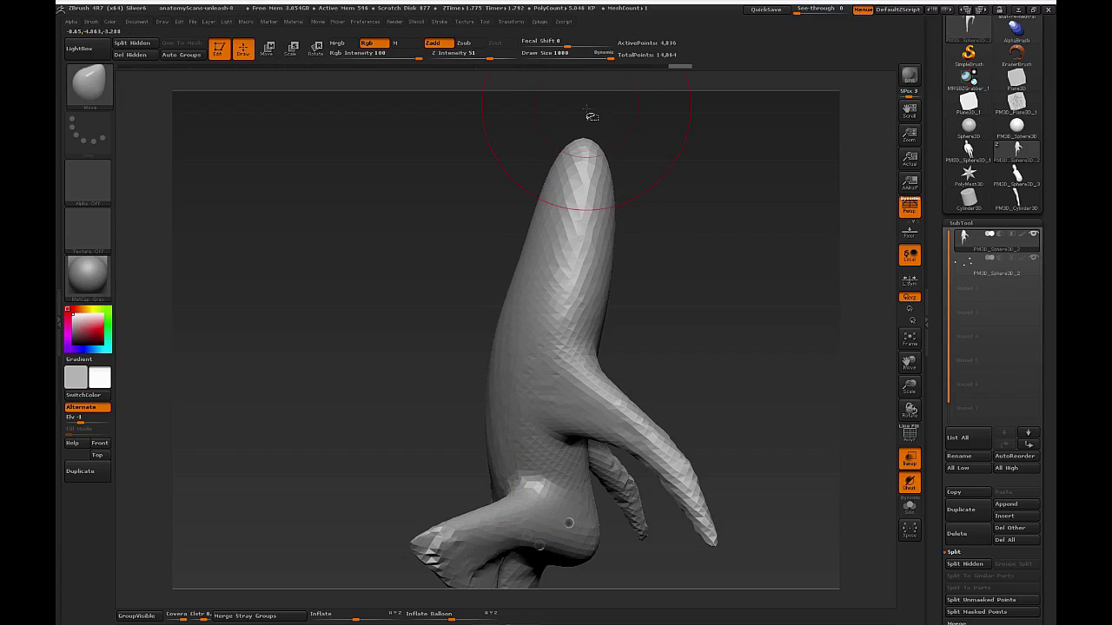
pyautogui.press('w')
pyautogui.press('q')
# Adjust the lengthened head and upper torso from several angles with the Move brush.
pyautogui.moveTo(647, 191)
pyautogui.mouseDown()
pyautogui.moveTo(724, 265)
pyautogui.moveTo(727, 284)
pyautogui.moveTo(712, 280)
pyautogui.moveTo(776, 307)
pyautogui.moveTo(770, 290)
pyautogui.mouseUp()
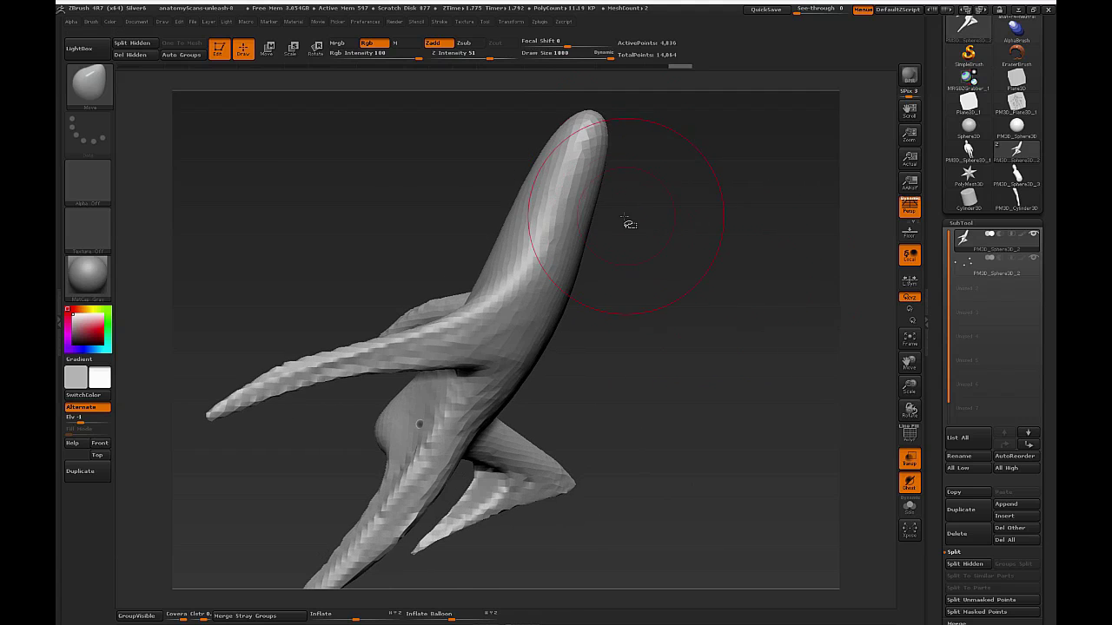
pyautogui.moveTo(589, 139); pyautogui.dragTo(600, 143)
pyautogui.moveTo(571, 216)
pyautogui.mouseDown()
pyautogui.moveTo(592, 231)
pyautogui.moveTo(726, 196)
pyautogui.mouseUp()
pyautogui.moveTo(614, 205)
pyautogui.mouseDown()
pyautogui.moveTo(587, 236)
pyautogui.moveTo(595, 314)
pyautogui.moveTo(529, 369)
pyautogui.moveTo(488, 381)
pyautogui.mouseUp()
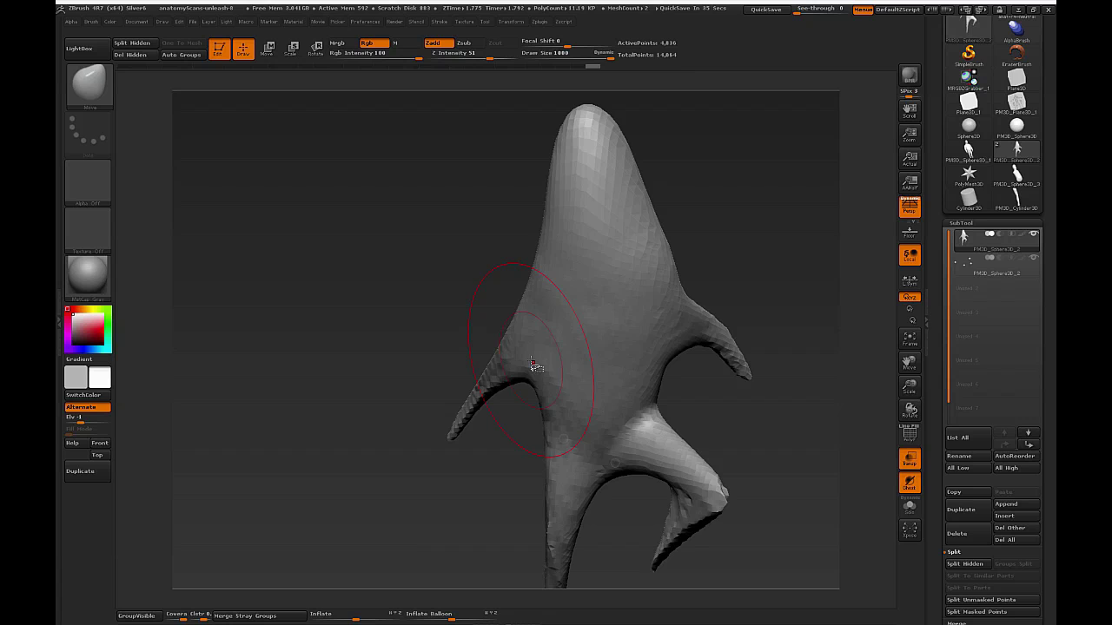
pyautogui.moveTo(777, 311)
pyautogui.mouseDown()
pyautogui.moveTo(802, 319)
pyautogui.moveTo(737, 271)
pyautogui.moveTo(756, 305)
pyautogui.moveTo(678, 336)
pyautogui.mouseUp()
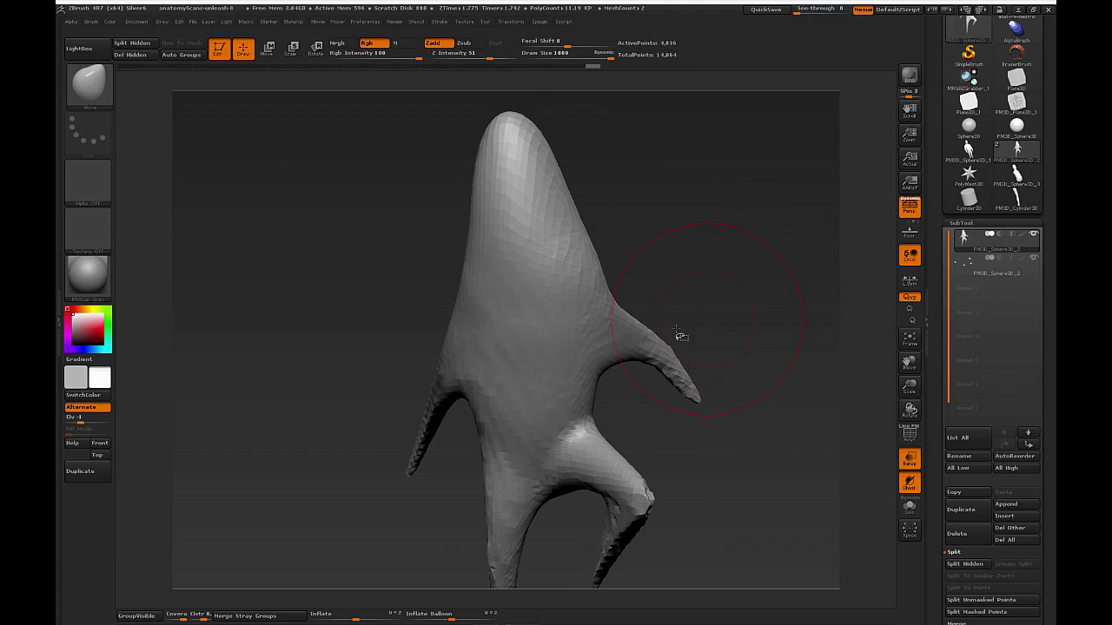
# Shorten the transpose line from the pelvis to about 2.6 units to locate the shoulder line.
pyautogui.press('w')
pyautogui.moveTo(549, 129); pyautogui.dragTo(552, 276)
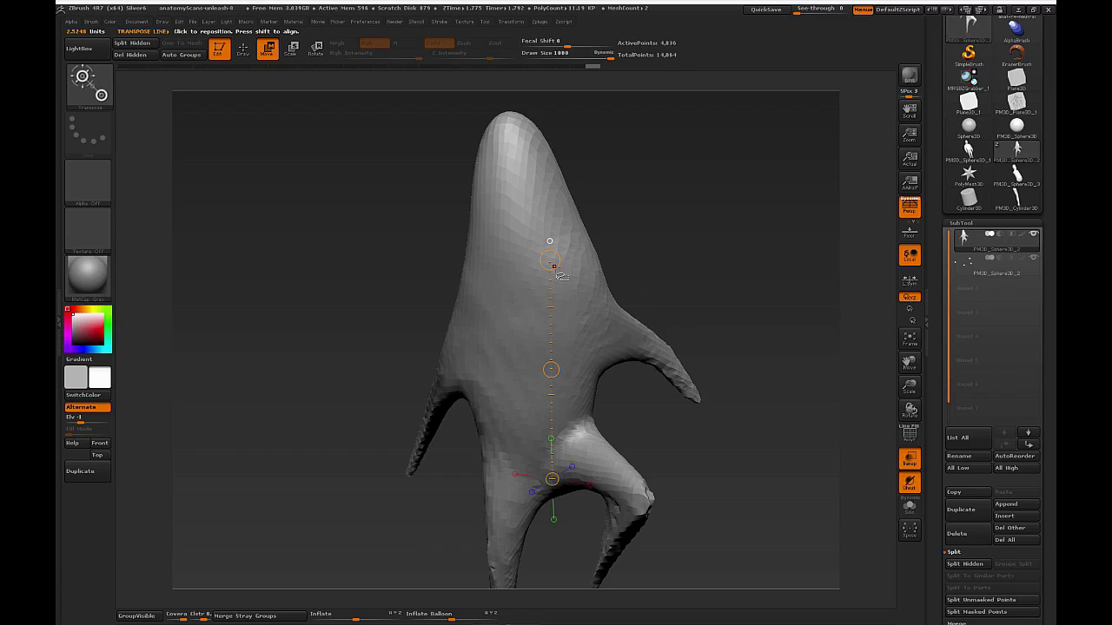
pyautogui.moveTo(556, 273); pyautogui.dragTo(556, 265)
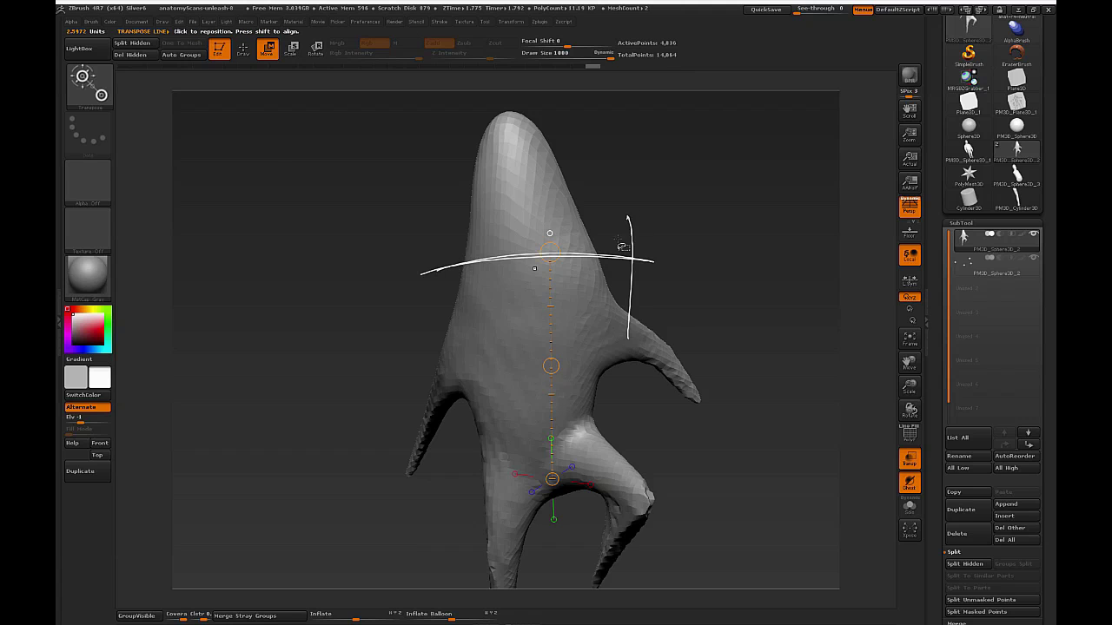
pyautogui.moveTo(471, 376); pyautogui.dragTo(465, 231)
pyautogui.moveTo(448, 271); pyautogui.dragTo(476, 265)
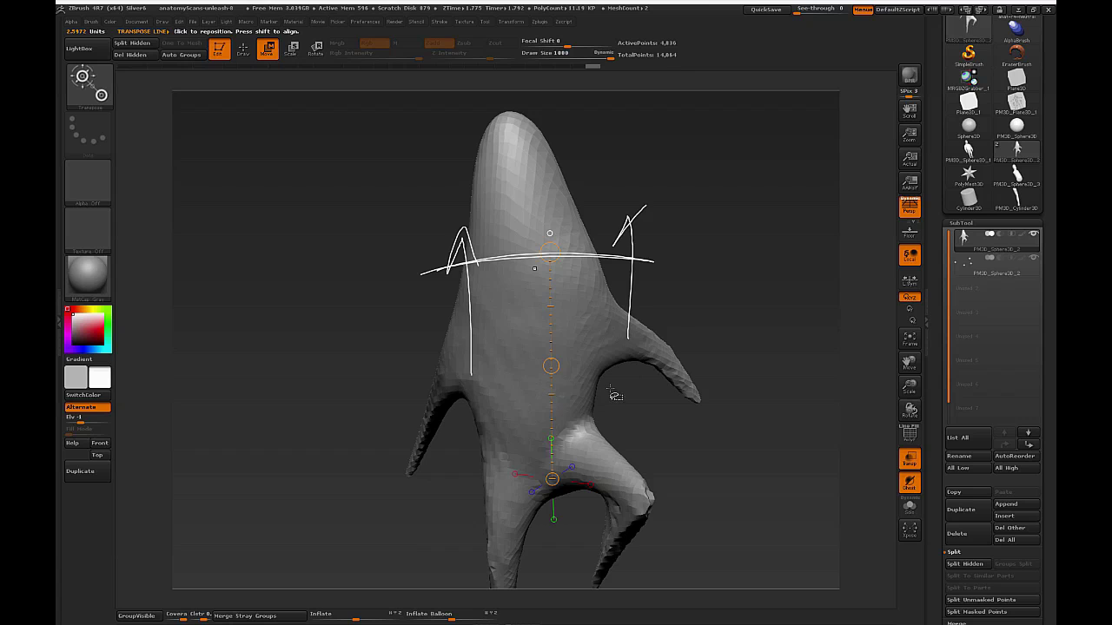
pyautogui.press('Escape')
# Reduce the draw size to 315 and raise both shoulders toward the transpose line's upper end with the Move brush.
pyautogui.press('q')
pyautogui.press('s')
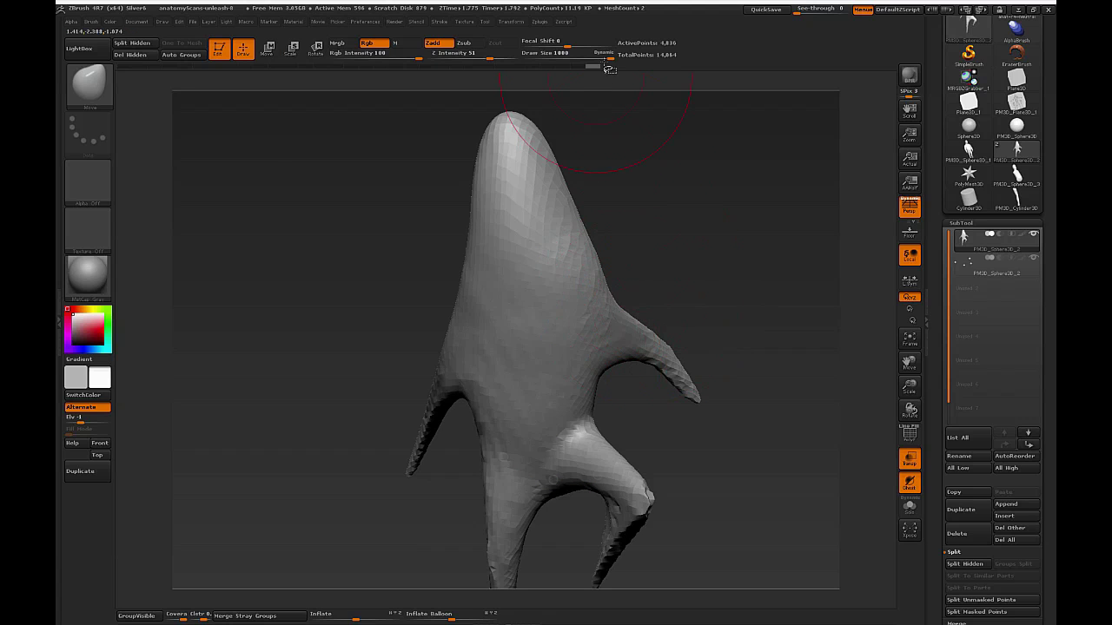
pyautogui.press('s')
pyautogui.moveTo(705, 250); pyautogui.dragTo(675, 251)
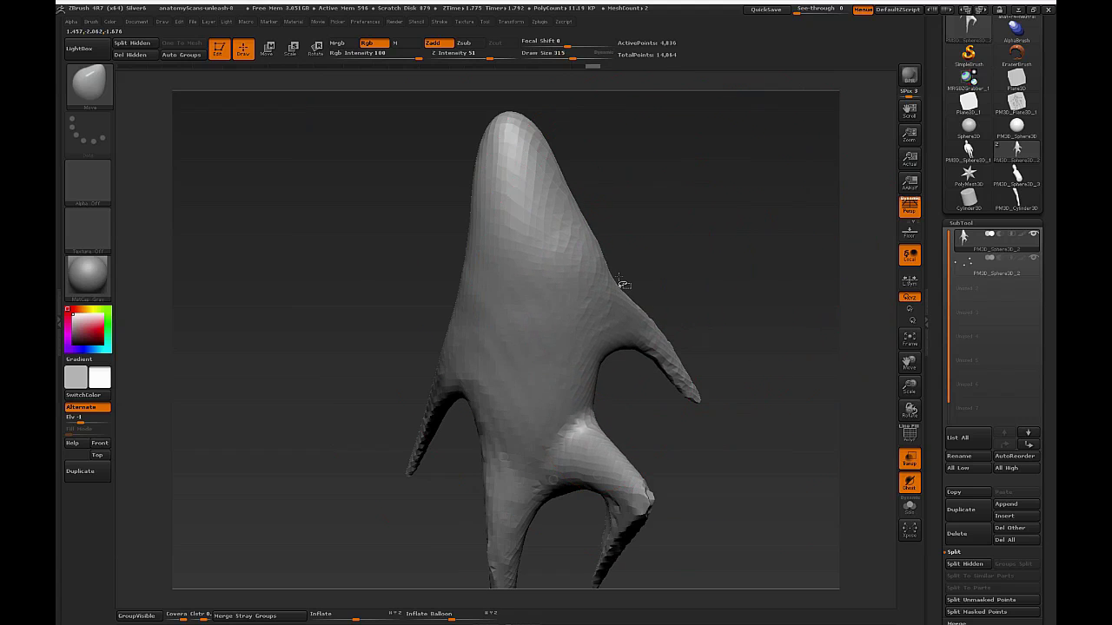
pyautogui.moveTo(618, 334); pyautogui.dragTo(623, 298)
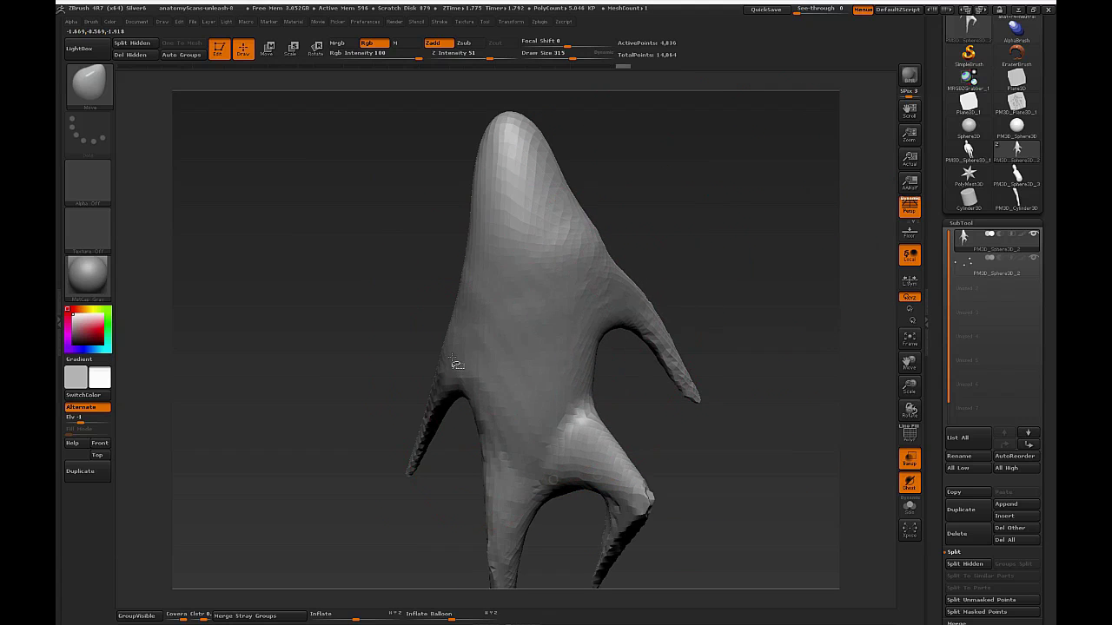
pyautogui.moveTo(452, 366); pyautogui.dragTo(449, 318)
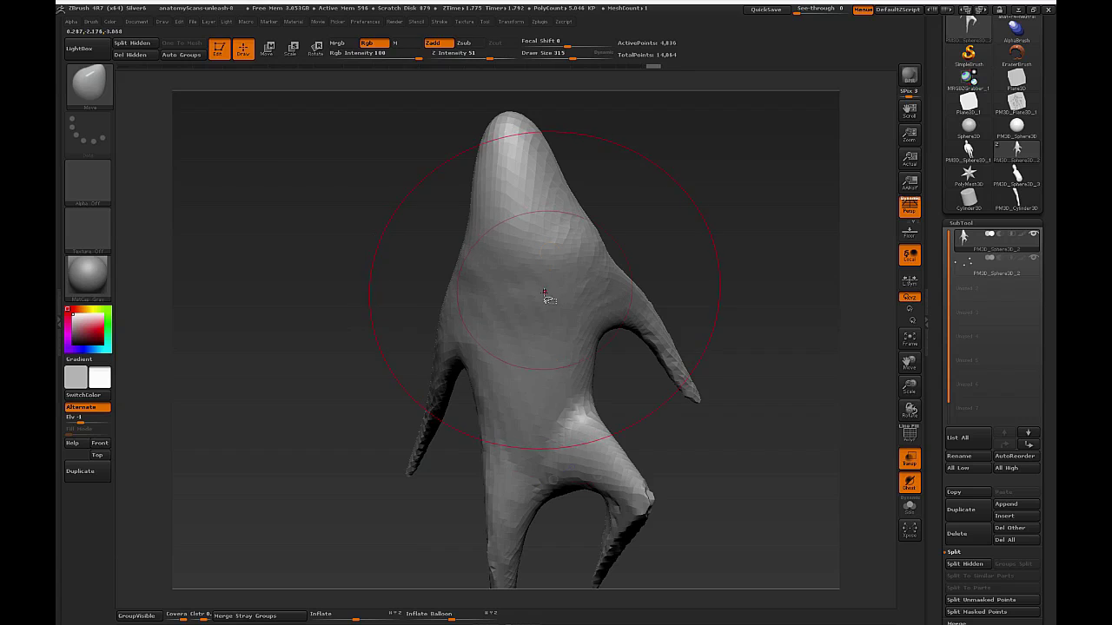
pyautogui.press('w')
pyautogui.press('q')
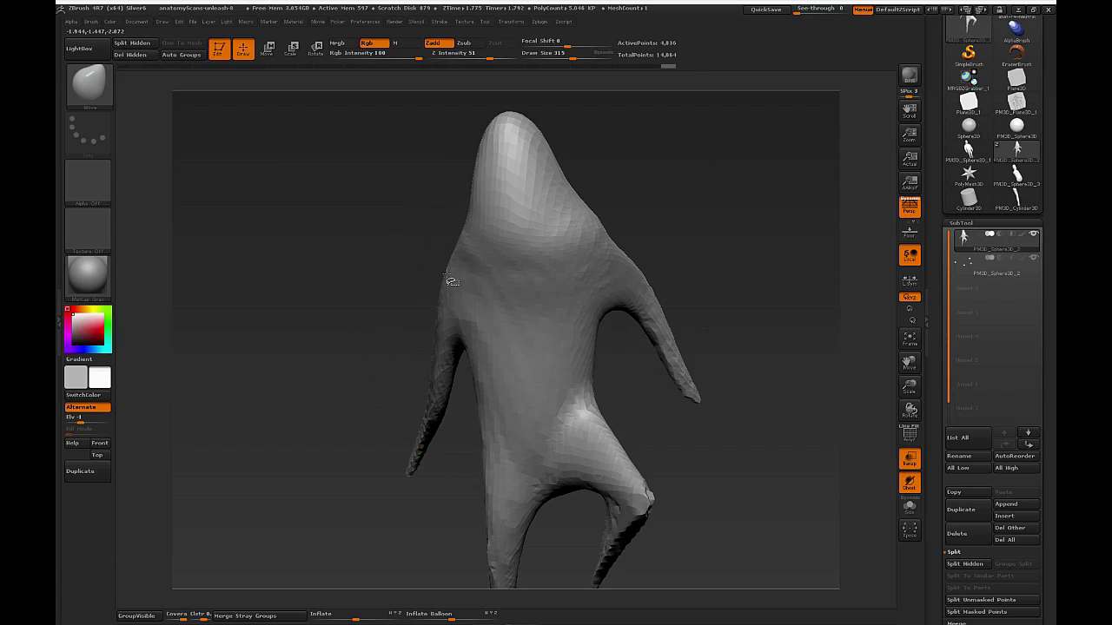
pyautogui.press('w')
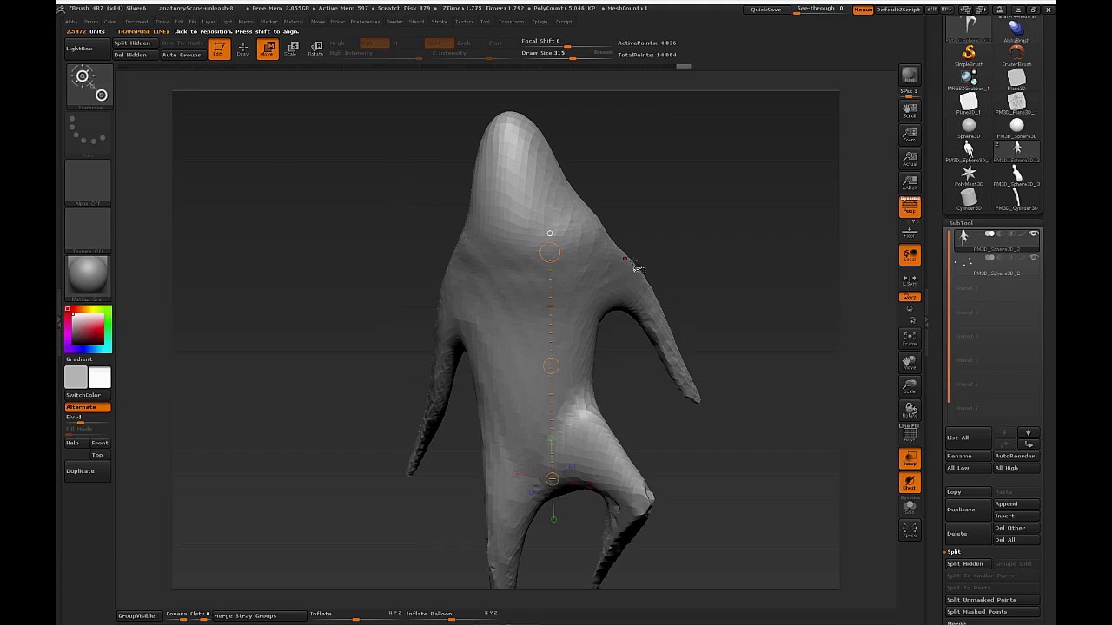
pyautogui.press('q')
# Mask the head and shoulder tops, and invert the mask to protect the rest of the body.
pyautogui.moveTo(702, 312)
pyautogui.mouseDown()
pyautogui.moveTo(742, 342)
pyautogui.moveTo(770, 287)
pyautogui.moveTo(757, 347)
pyautogui.moveTo(755, 330)
pyautogui.moveTo(621, 290)
pyautogui.mouseUp()
pyautogui.moveTo(371, 161)
pyautogui.keyDown('ctrl'); pyautogui.mouseDown()
pyautogui.moveTo(509, 311)
pyautogui.moveTo(626, 310)
pyautogui.moveTo(549, 299)
pyautogui.mouseUp(); pyautogui.keyUp('ctrl')
pyautogui.keyDown('ctrl'); pyautogui.click(690, 304); pyautogui.keyUp('ctrl')
# Push the sides inward above the shoulders to form a narrow neck and head with the Move brush, reducing the draw size to 140.
pyautogui.press('s')
pyautogui.press('s')
pyautogui.moveTo(448, 295); pyautogui.dragTo(496, 293)
pyautogui.moveTo(677, 281); pyautogui.dragTo(613, 296)
pyautogui.moveTo(474, 295)
pyautogui.mouseDown()
pyautogui.moveTo(463, 304)
pyautogui.moveTo(478, 300)
pyautogui.mouseUp()
pyautogui.moveTo(620, 301)
pyautogui.mouseDown()
pyautogui.moveTo(570, 308)
pyautogui.moveTo(514, 292)
pyautogui.mouseUp()
pyautogui.press('s')
pyautogui.moveTo(687, 300); pyautogui.dragTo(658, 295)
pyautogui.press('s')
pyautogui.moveTo(670, 292); pyautogui.dragTo(672, 296)
pyautogui.moveTo(698, 306); pyautogui.dragTo(689, 332)
pyautogui.moveTo(597, 305)
pyautogui.mouseDown()
pyautogui.moveTo(563, 280)
pyautogui.moveTo(497, 280)
pyautogui.moveTo(519, 191)
pyautogui.mouseUp()
# Smooth the faceted surface of the head and neck.
pyautogui.press('shift')
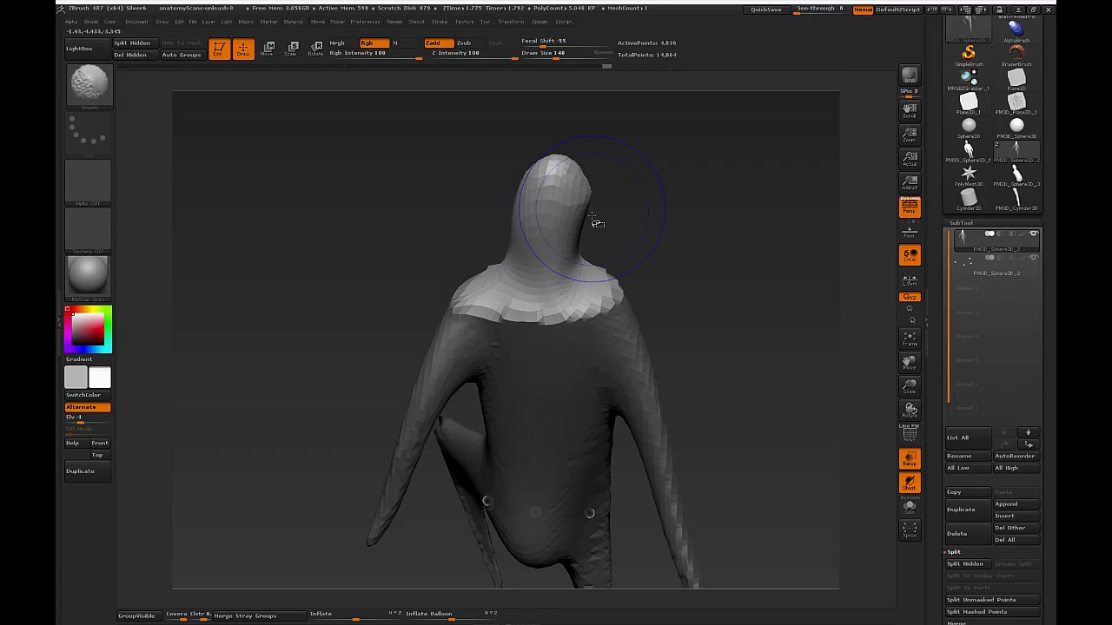
pyautogui.moveTo(634, 165); pyautogui.dragTo(623, 220)
pyautogui.moveTo(650, 261)
pyautogui.mouseDown()
pyautogui.moveTo(677, 203)
pyautogui.moveTo(671, 210)
pyautogui.mouseUp()
pyautogui.moveTo(581, 185)
pyautogui.keyDown('shift'); pyautogui.mouseDown()
pyautogui.moveTo(581, 271)
pyautogui.moveTo(545, 252)
pyautogui.mouseUp(); pyautogui.keyUp('shift')
pyautogui.moveTo(628, 261)
pyautogui.mouseDown()
pyautogui.moveTo(692, 270)
pyautogui.moveTo(616, 292)
pyautogui.mouseUp()
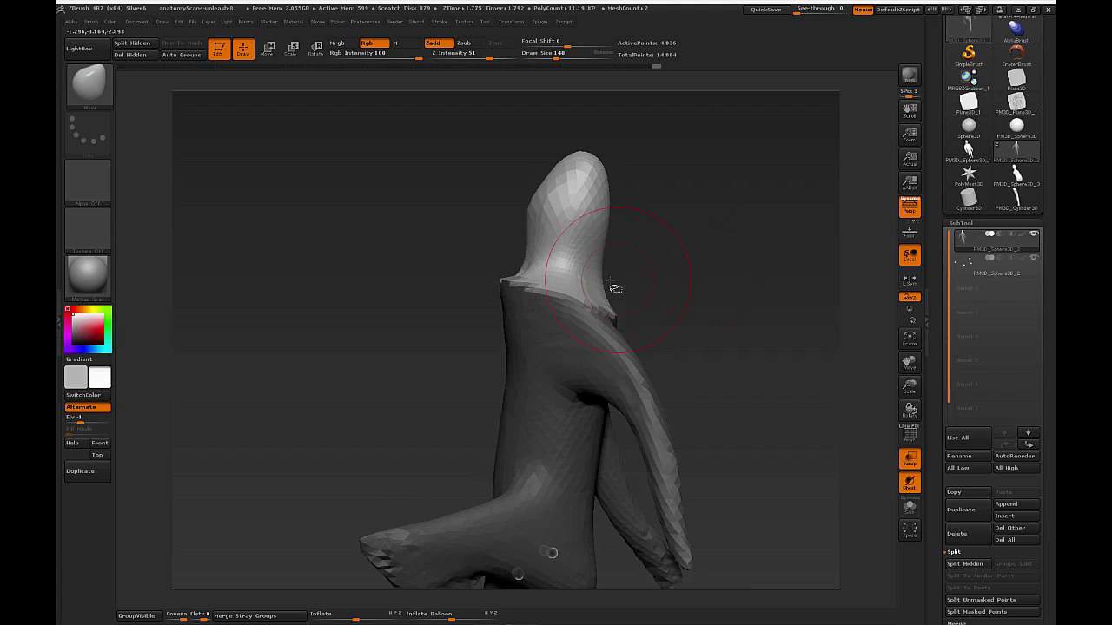
# Pull out the face and the back of the skull in side view with a smaller Move brush.
pyautogui.press('s')
pyautogui.moveTo(530, 252); pyautogui.dragTo(520, 250)
pyautogui.press(']')
pyautogui.moveTo(540, 191); pyautogui.dragTo(531, 179)
pyautogui.moveTo(598, 172)
pyautogui.mouseDown()
pyautogui.moveTo(622, 204)
pyautogui.moveTo(618, 227)
pyautogui.moveTo(682, 238)
pyautogui.moveTo(644, 208)
pyautogui.moveTo(633, 180)
pyautogui.mouseUp()
pyautogui.moveTo(636, 233); pyautogui.dragTo(632, 246)
pyautogui.moveTo(757, 198)
pyautogui.mouseDown()
pyautogui.moveTo(812, 199)
pyautogui.moveTo(807, 226)
pyautogui.moveTo(782, 231)
pyautogui.mouseUp()
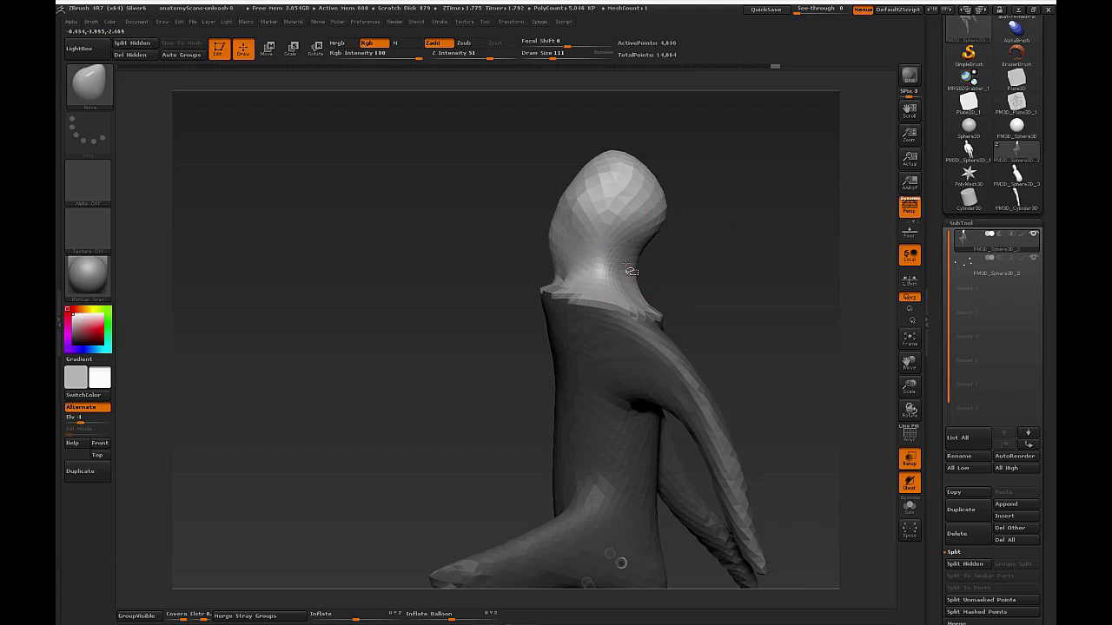
# Clear the mask and blend the neck base into the chest and shoulders with the Move and Smooth brushes at draw size 123.
pyautogui.moveTo(742, 286)
pyautogui.keyDown('shift'); pyautogui.mouseDown()
pyautogui.moveTo(755, 306)
pyautogui.moveTo(746, 303)
pyautogui.mouseUp(); pyautogui.keyUp('shift')
pyautogui.keyDown('shift'); pyautogui.moveTo(553, 298); pyautogui.dragTo(568, 312); pyautogui.keyUp('shift')
pyautogui.press(']')
pyautogui.moveTo(460, 356)
pyautogui.mouseDown()
pyautogui.moveTo(590, 365)
pyautogui.moveTo(645, 337)
pyautogui.mouseUp()
pyautogui.moveTo(561, 302); pyautogui.dragTo(544, 302)
pyautogui.moveTo(596, 320); pyautogui.dragTo(559, 334)
pyautogui.keyDown('shift'); pyautogui.moveTo(551, 291); pyautogui.dragTo(561, 314); pyautogui.keyUp('shift')
pyautogui.moveTo(682, 335); pyautogui.dragTo(603, 345)
pyautogui.keyDown('shift'); pyautogui.moveTo(580, 341); pyautogui.dragTo(541, 371); pyautogui.keyUp('shift')
pyautogui.moveTo(748, 322)
pyautogui.mouseDown()
pyautogui.moveTo(676, 329)
pyautogui.moveTo(705, 335)
pyautogui.mouseUp()
pyautogui.moveTo(793, 302); pyautogui.dragTo(766, 339)
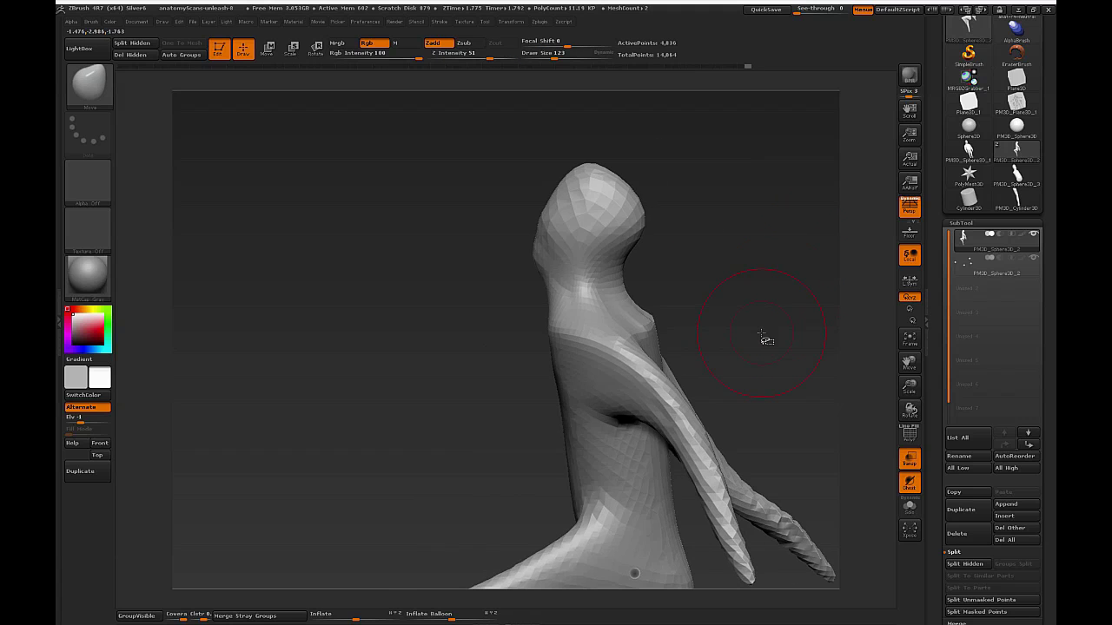
pyautogui.moveTo(562, 290)
pyautogui.keyDown('ctrl'); pyautogui.keyDown('shift'); pyautogui.mouseDown()
pyautogui.moveTo(560, 335)
pyautogui.moveTo(649, 303)
pyautogui.moveTo(775, 306)
pyautogui.mouseUp(); pyautogui.keyUp('shift'); pyautogui.keyUp('ctrl')
pyautogui.keyDown('ctrl'); pyautogui.keyDown('shift'); pyautogui.moveTo(580, 339); pyautogui.dragTo(703, 287); pyautogui.keyUp('shift'); pyautogui.keyUp('ctrl')
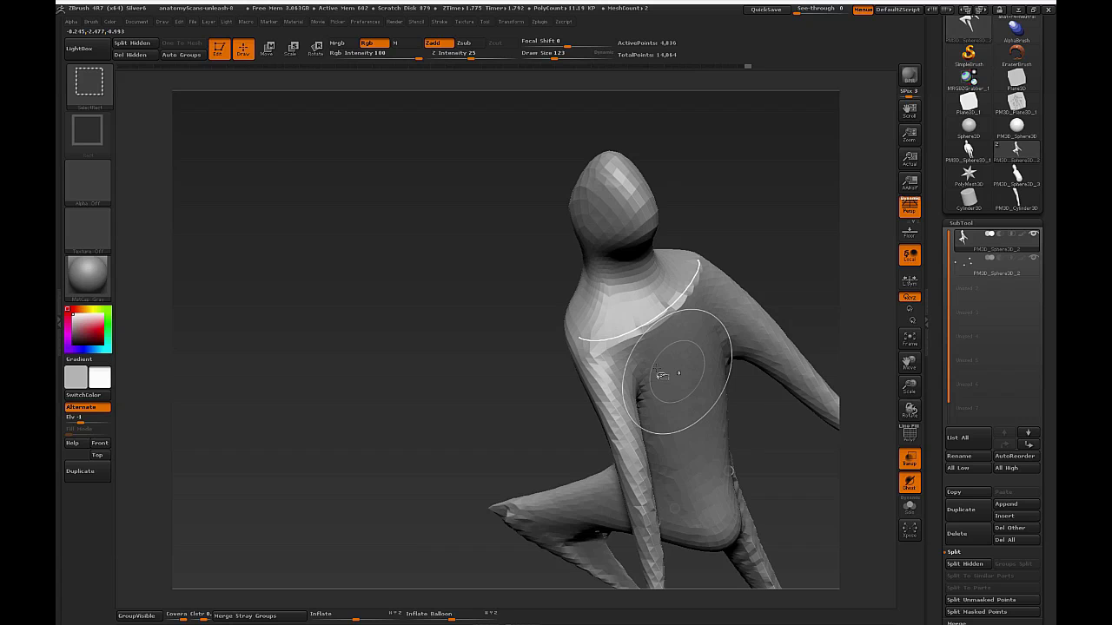
pyautogui.moveTo(594, 336)
pyautogui.keyDown('ctrl'); pyautogui.keyDown('shift'); pyautogui.mouseDown()
pyautogui.moveTo(659, 331)
pyautogui.moveTo(686, 290)
pyautogui.moveTo(701, 332)
pyautogui.mouseUp(); pyautogui.keyUp('shift'); pyautogui.keyUp('ctrl')
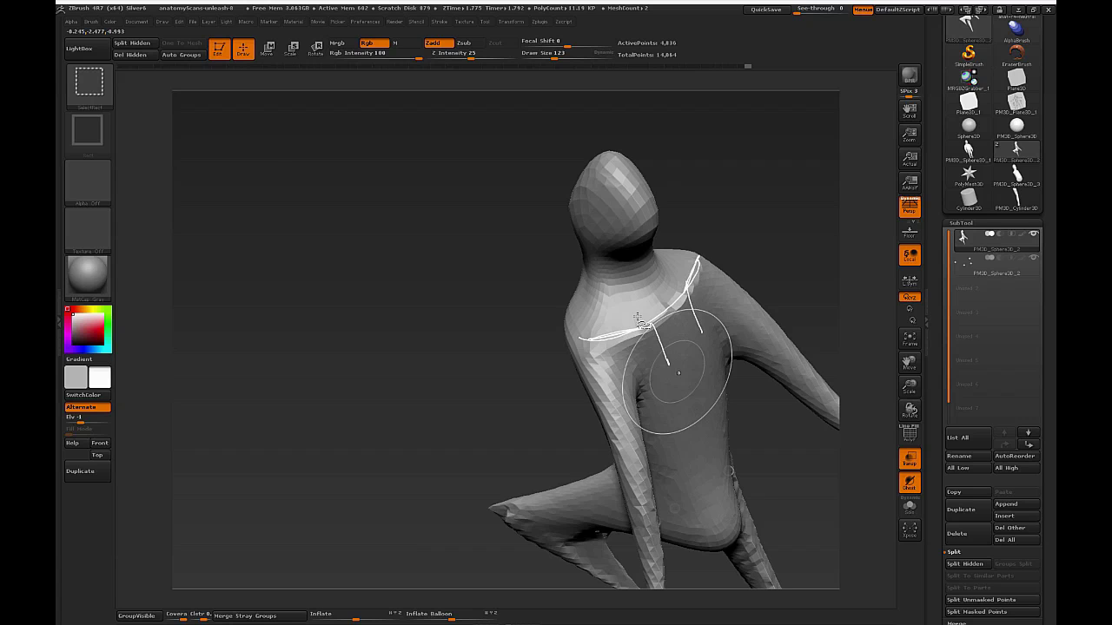
pyautogui.moveTo(647, 337)
pyautogui.keyDown('ctrl'); pyautogui.keyDown('shift'); pyautogui.mouseDown()
pyautogui.moveTo(665, 372)
pyautogui.moveTo(644, 313)
pyautogui.moveTo(589, 304)
pyautogui.moveTo(585, 349)
pyautogui.moveTo(574, 295)
pyautogui.moveTo(587, 347)
pyautogui.mouseUp(); pyautogui.keyUp('shift'); pyautogui.keyUp('ctrl')
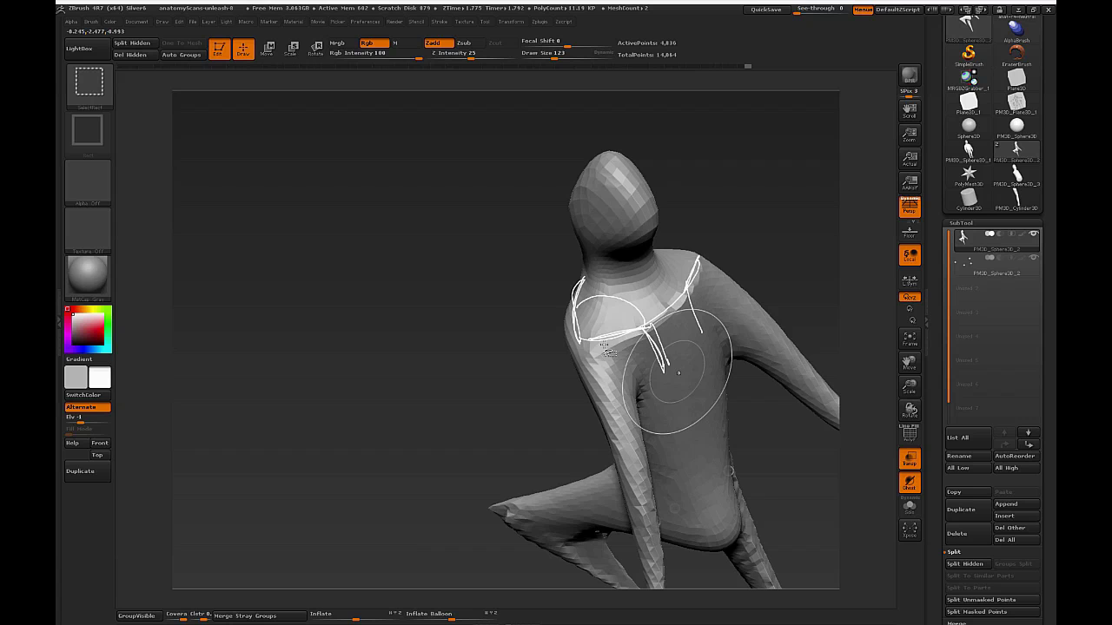
pyautogui.moveTo(790, 286)
pyautogui.mouseDown()
pyautogui.moveTo(784, 251)
pyautogui.moveTo(767, 263)
pyautogui.moveTo(788, 322)
pyautogui.moveTo(780, 325)
pyautogui.mouseUp()
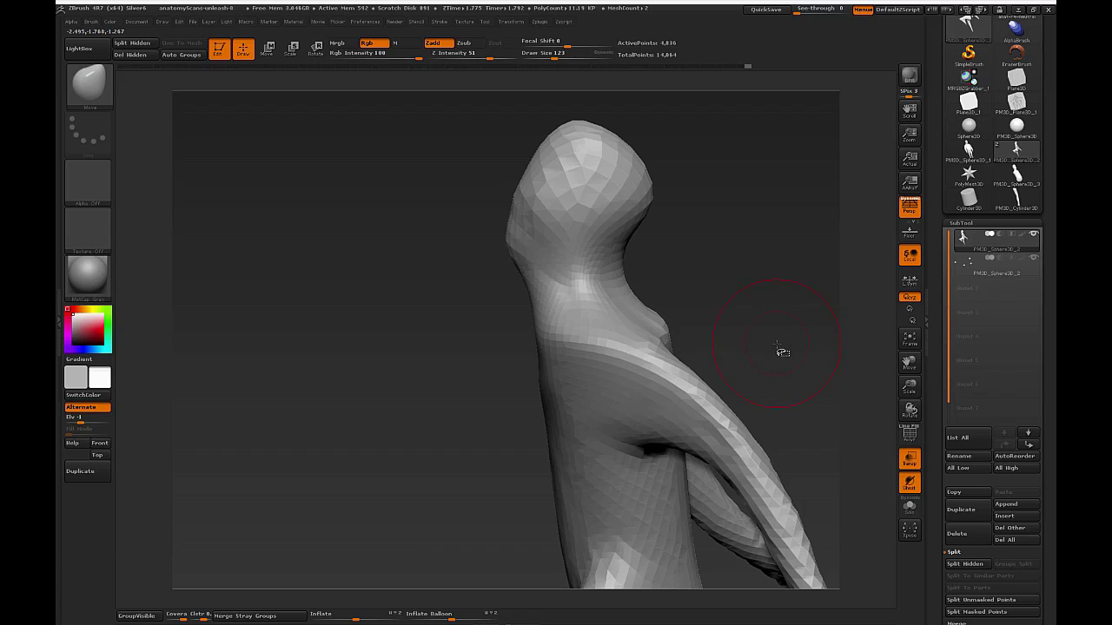
pyautogui.hotkey('ctrl', 'shift')
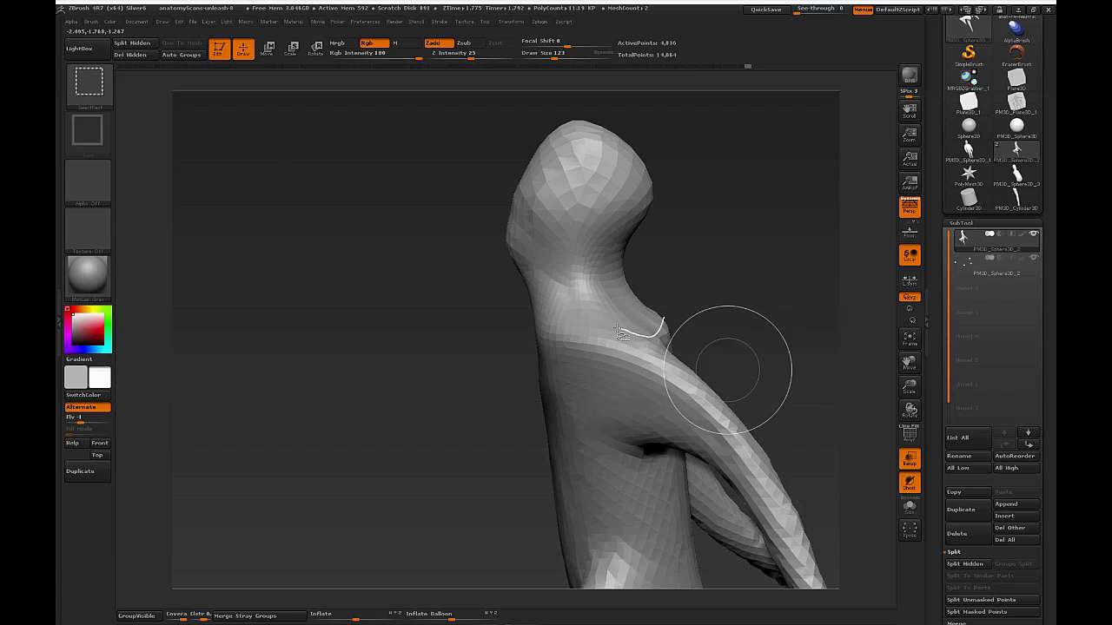
pyautogui.keyDown('ctrl'); pyautogui.keyDown('shift'); pyautogui.moveTo(610, 330); pyautogui.dragTo(573, 342); pyautogui.keyUp('shift'); pyautogui.keyUp('ctrl')
pyautogui.moveTo(645, 313)
pyautogui.keyDown('ctrl'); pyautogui.keyDown('alt'); pyautogui.keyDown('shift'); pyautogui.mouseDown()
pyautogui.moveTo(612, 301)
pyautogui.moveTo(606, 283)
pyautogui.moveTo(604, 297)
pyautogui.moveTo(609, 276)
pyautogui.moveTo(566, 334)
pyautogui.moveTo(602, 312)
pyautogui.moveTo(654, 322)
pyautogui.moveTo(577, 328)
pyautogui.moveTo(653, 332)
pyautogui.moveTo(587, 332)
pyautogui.moveTo(612, 331)
pyautogui.mouseUp(); pyautogui.keyUp('shift'); pyautogui.keyUp('alt'); pyautogui.keyUp('ctrl')
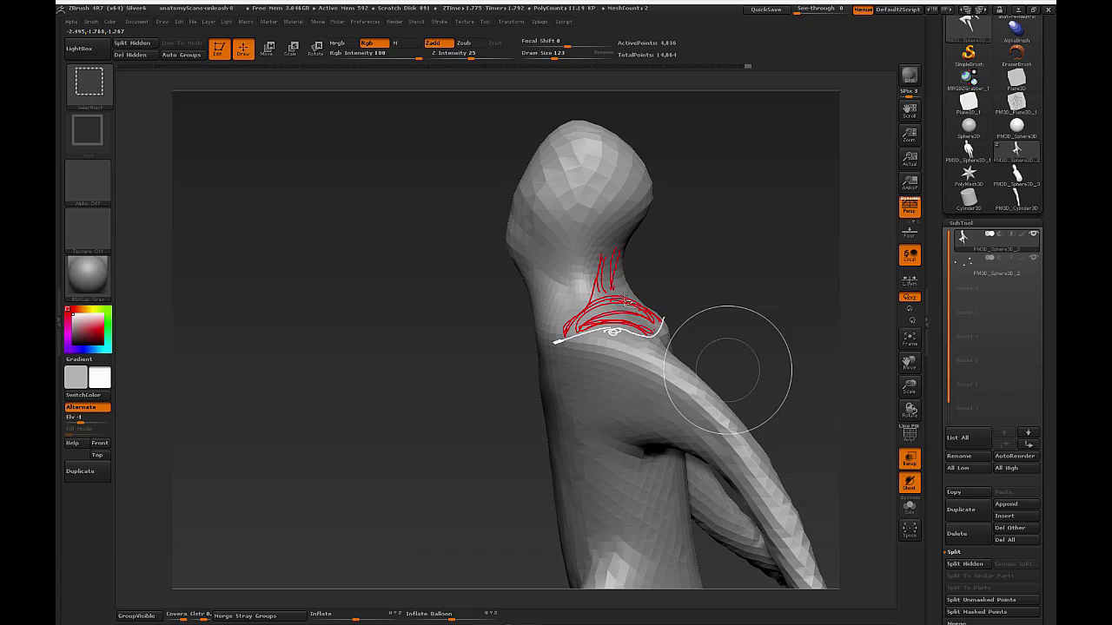
pyautogui.keyDown('ctrl'); pyautogui.keyDown('alt'); pyautogui.keyDown('shift'); pyautogui.moveTo(582, 231); pyautogui.dragTo(552, 325); pyautogui.keyUp('shift'); pyautogui.keyUp('alt'); pyautogui.keyUp('ctrl')
pyautogui.keyDown('ctrl'); pyautogui.keyDown('alt'); pyautogui.keyDown('shift'); pyautogui.moveTo(596, 238); pyautogui.dragTo(556, 332); pyautogui.keyUp('shift'); pyautogui.keyUp('alt'); pyautogui.keyUp('ctrl')
pyautogui.keyDown('ctrl'); pyautogui.keyDown('alt'); pyautogui.keyDown('shift'); pyautogui.moveTo(507, 249); pyautogui.dragTo(554, 258); pyautogui.keyUp('shift'); pyautogui.keyUp('alt'); pyautogui.keyUp('ctrl')
pyautogui.moveTo(579, 241); pyautogui.dragTo(531, 272)
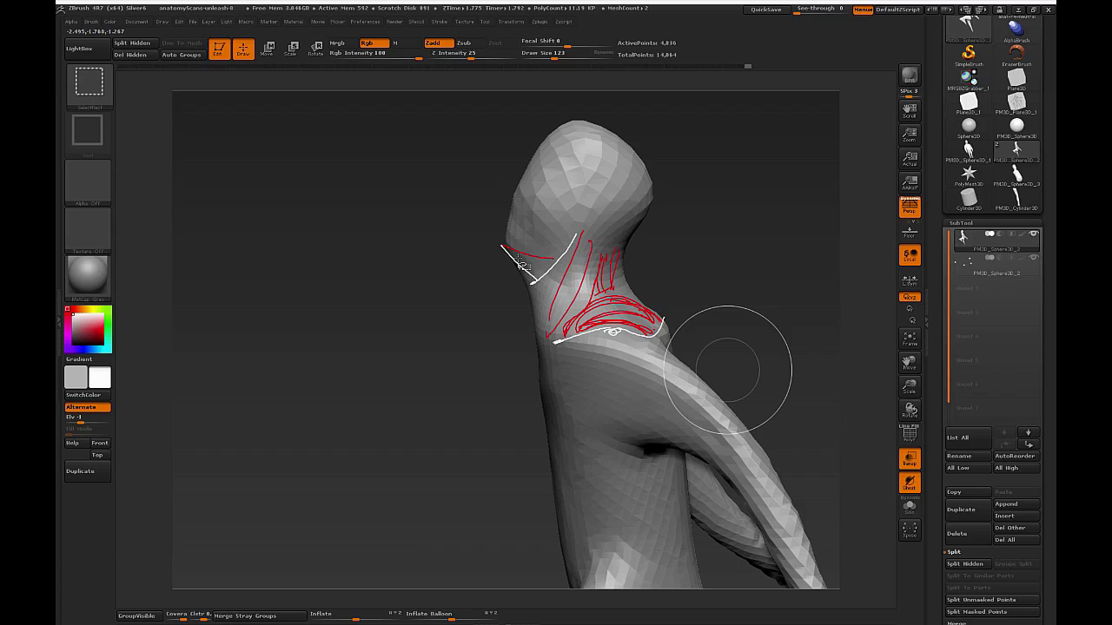
pyautogui.moveTo(504, 247); pyautogui.dragTo(539, 274)
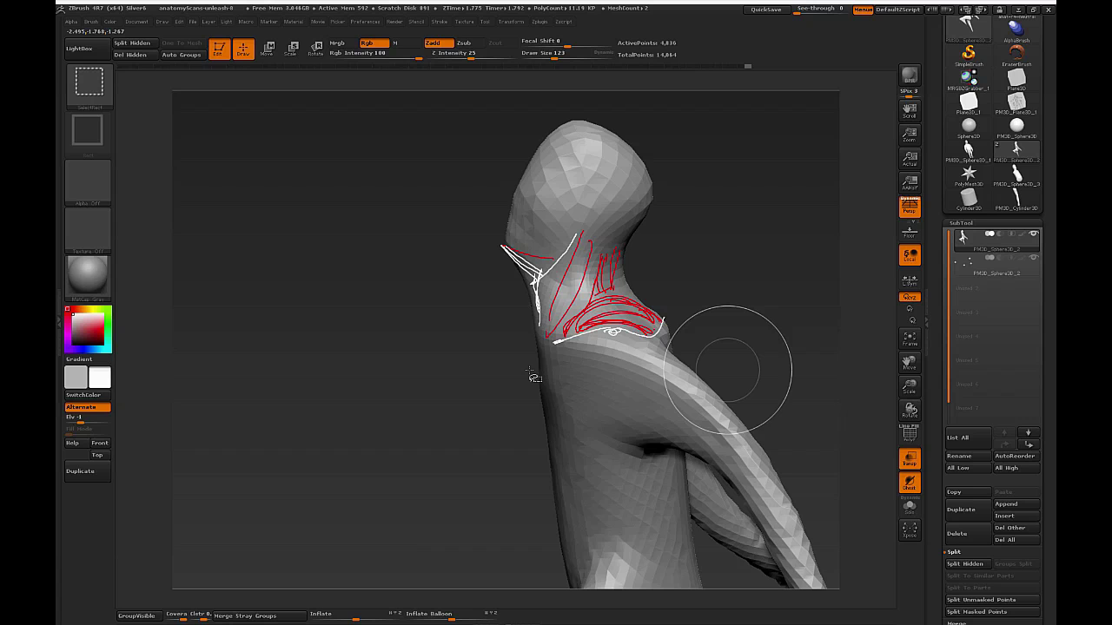
# Clear the annotations and hide the head, leaving the neck opening and shoulders in top view.
pyautogui.hotkey('ctrl', 'shift', '6')
pyautogui.moveTo(787, 329)
pyautogui.mouseDown()
pyautogui.moveTo(807, 338)
pyautogui.moveTo(809, 318)
pyautogui.moveTo(789, 377)
pyautogui.moveTo(813, 363)
pyautogui.moveTo(824, 406)
pyautogui.mouseUp()
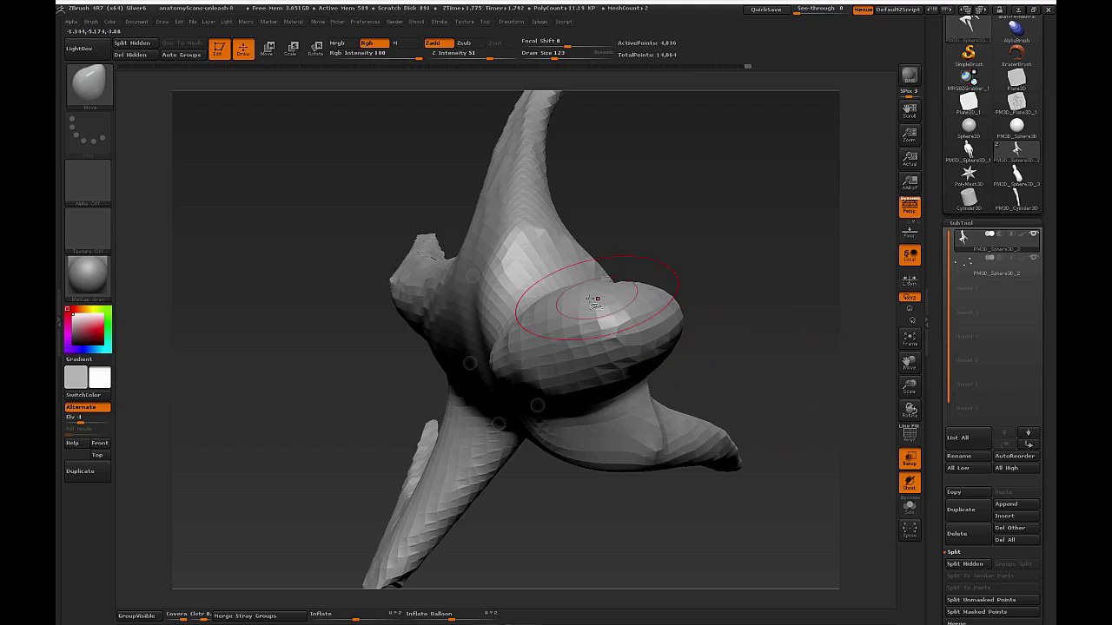
pyautogui.moveTo(793, 362); pyautogui.dragTo(637, 437)
pyautogui.keyDown('ctrl'); pyautogui.keyDown('shift'); pyautogui.moveTo(739, 252); pyautogui.dragTo(504, 449); pyautogui.keyUp('shift'); pyautogui.keyUp('ctrl')
pyautogui.moveTo(715, 439); pyautogui.dragTo(786, 406)
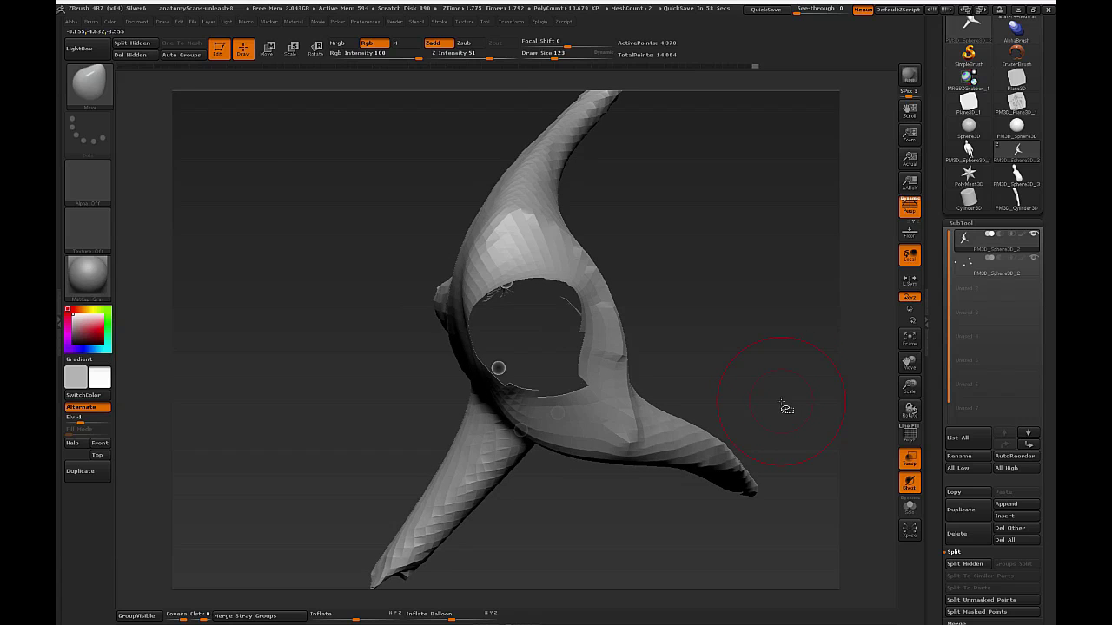
# Mark the shoulder girdle's outline and its shoulder-to-shoulder span over the top view to study their shape.
pyautogui.hotkey('ctrl', 'shift')
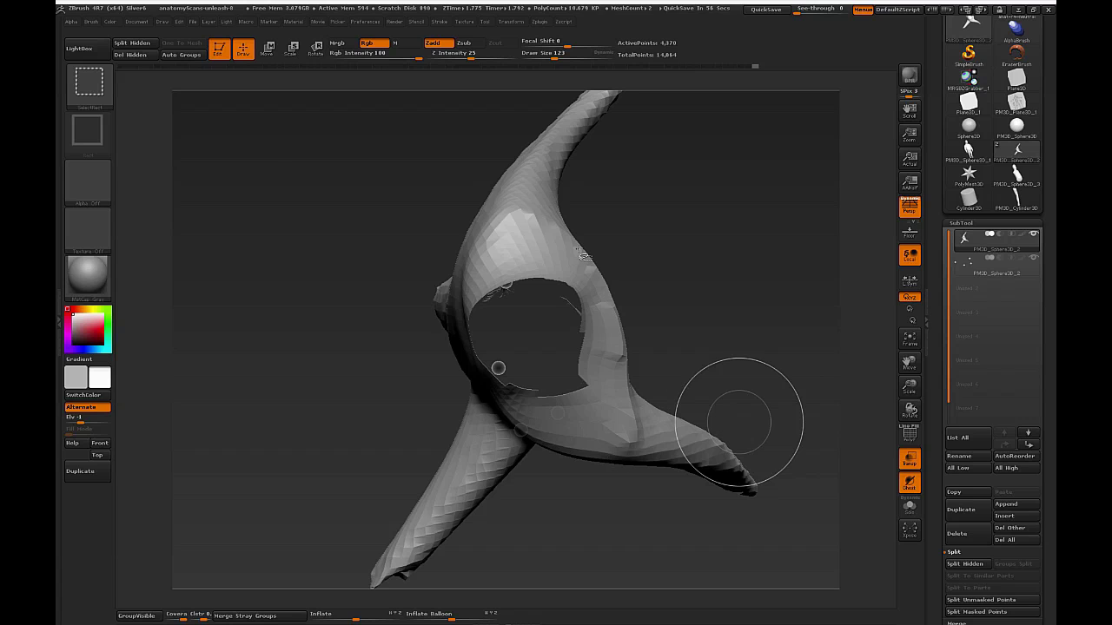
pyautogui.moveTo(557, 231)
pyautogui.mouseDown()
pyautogui.moveTo(534, 210)
pyautogui.moveTo(601, 281)
pyautogui.mouseUp()
pyautogui.moveTo(625, 411)
pyautogui.mouseDown()
pyautogui.moveTo(620, 323)
pyautogui.moveTo(624, 412)
pyautogui.moveTo(608, 433)
pyautogui.mouseUp()
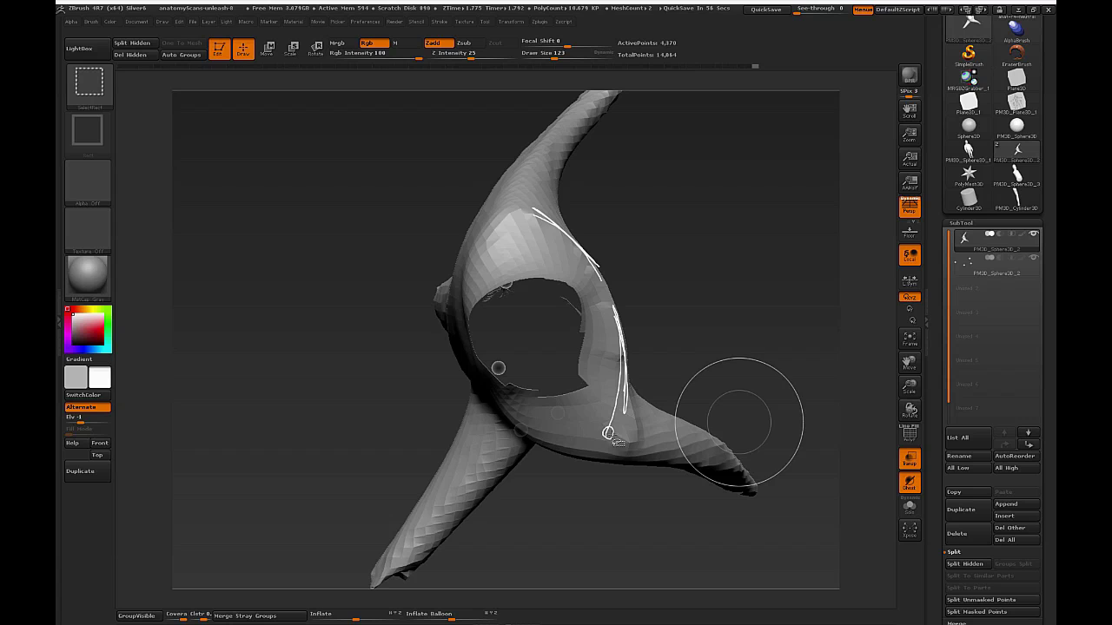
pyautogui.moveTo(545, 221); pyautogui.dragTo(518, 212)
pyautogui.moveTo(518, 227)
pyautogui.mouseDown()
pyautogui.moveTo(475, 279)
pyautogui.moveTo(473, 313)
pyautogui.moveTo(571, 427)
pyautogui.mouseUp()
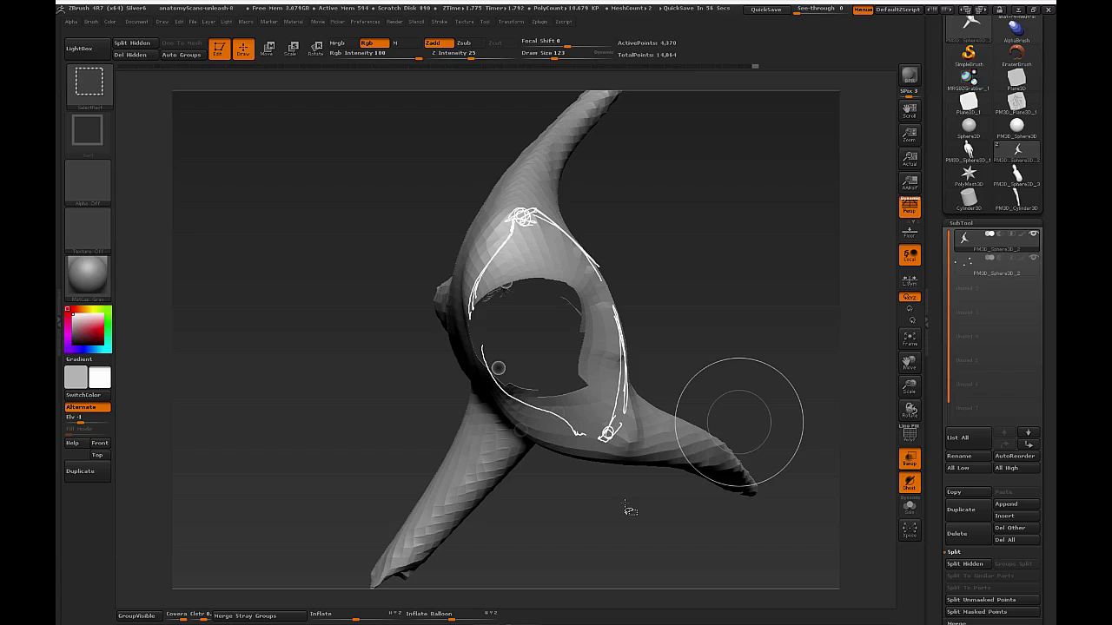
pyautogui.moveTo(563, 456); pyautogui.dragTo(669, 397)
pyautogui.moveTo(473, 236); pyautogui.dragTo(641, 182)
pyautogui.moveTo(516, 174)
pyautogui.mouseDown()
pyautogui.moveTo(620, 491)
pyautogui.moveTo(496, 120)
pyautogui.mouseUp()
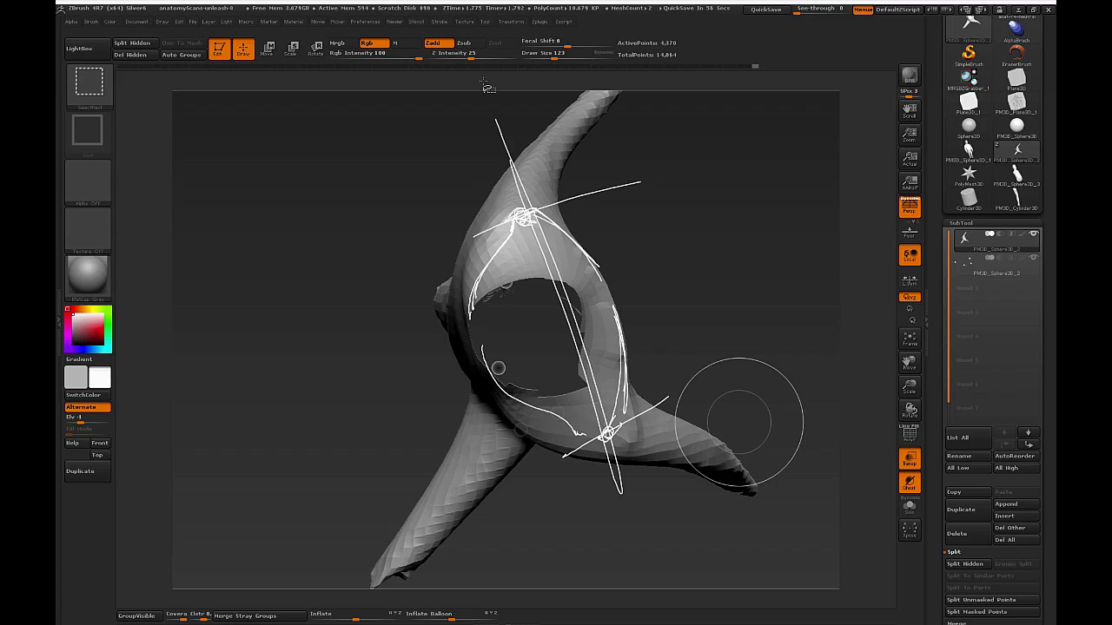
# Annotate the shoulder width figures 1.5+ and 1.75 beside the top view, compare the forward shoulder positions, and clear the marks.
pyautogui.moveTo(655, 245); pyautogui.dragTo(659, 274)
pyautogui.click(676, 266)
pyautogui.moveTo(708, 241)
pyautogui.mouseDown()
pyautogui.moveTo(677, 268)
pyautogui.moveTo(743, 236)
pyautogui.moveTo(734, 250)
pyautogui.mouseUp()
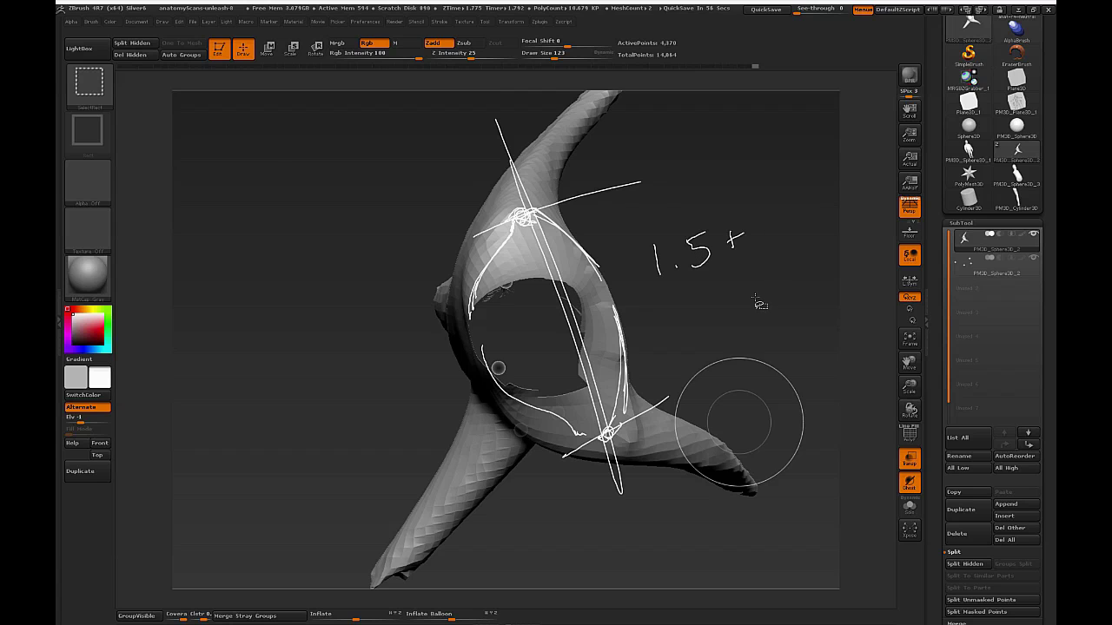
pyautogui.moveTo(482, 364)
pyautogui.mouseDown()
pyautogui.moveTo(450, 279)
pyautogui.moveTo(519, 220)
pyautogui.moveTo(431, 263)
pyautogui.moveTo(441, 228)
pyautogui.moveTo(469, 239)
pyautogui.moveTo(537, 219)
pyautogui.moveTo(545, 242)
pyautogui.mouseUp()
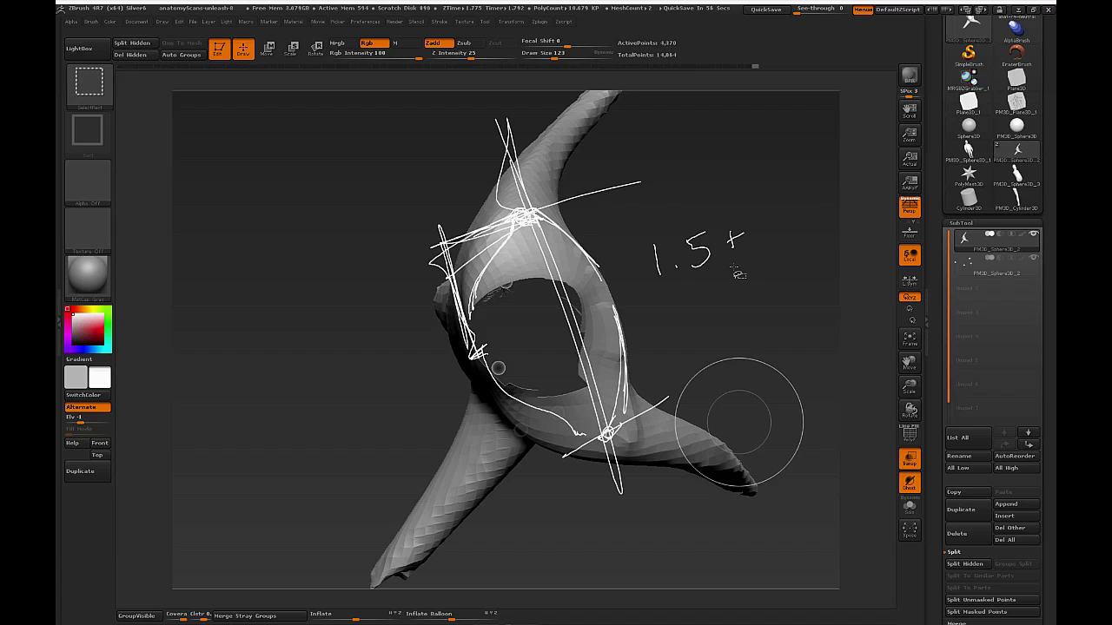
pyautogui.moveTo(732, 239)
pyautogui.mouseDown()
pyautogui.moveTo(704, 306)
pyautogui.moveTo(737, 286)
pyautogui.moveTo(765, 297)
pyautogui.moveTo(768, 270)
pyautogui.mouseUp()
pyautogui.click(727, 335)
pyautogui.click(752, 323)
pyautogui.moveTo(778, 293); pyautogui.dragTo(775, 309)
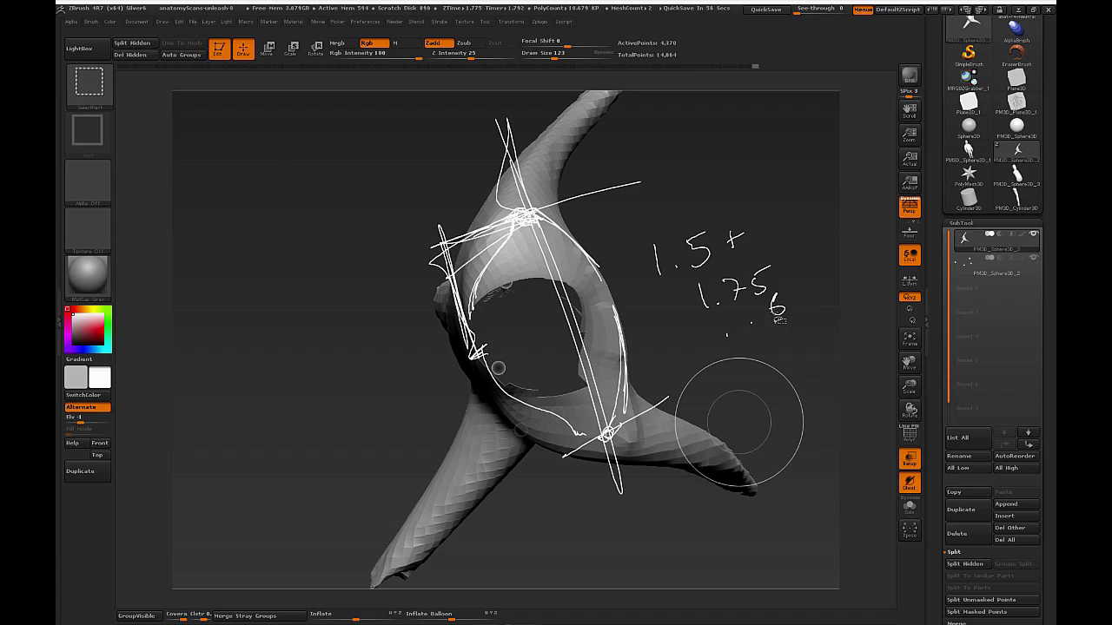
pyautogui.press('Escape')
pyautogui.moveTo(759, 358)
pyautogui.mouseDown()
pyautogui.moveTo(770, 360)
pyautogui.moveTo(752, 353)
pyautogui.mouseUp()
# Measure the span between the two shoulder points with a transpose line and compare it with the upper back's curve.
pyautogui.press('w')
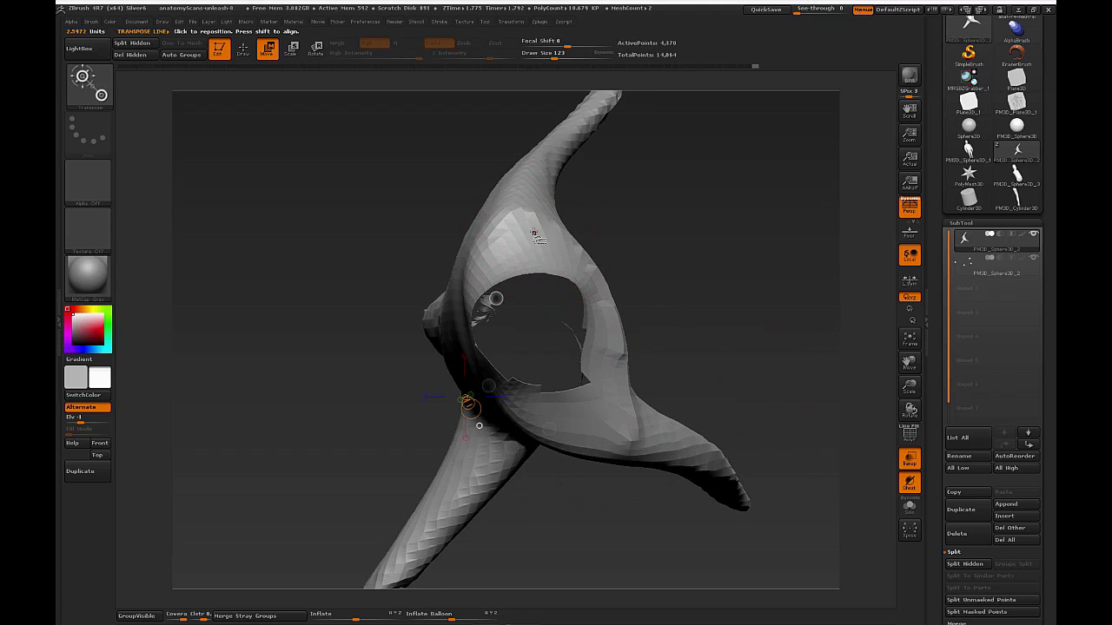
pyautogui.moveTo(588, 354); pyautogui.dragTo(624, 448)
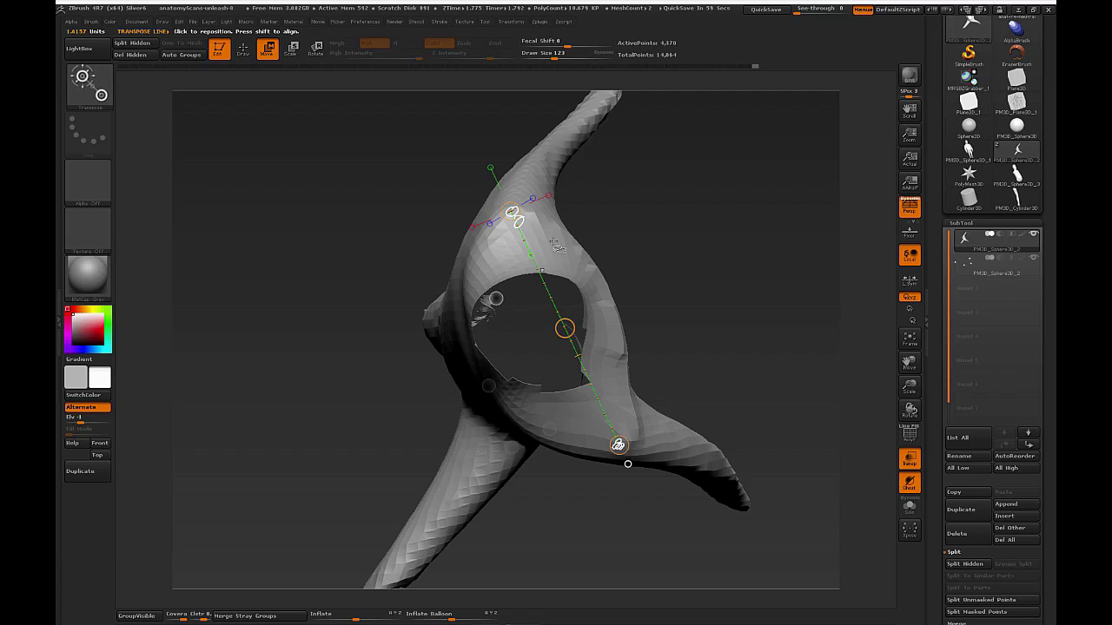
pyautogui.moveTo(519, 215); pyautogui.dragTo(592, 257)
pyautogui.moveTo(624, 441); pyautogui.dragTo(632, 380)
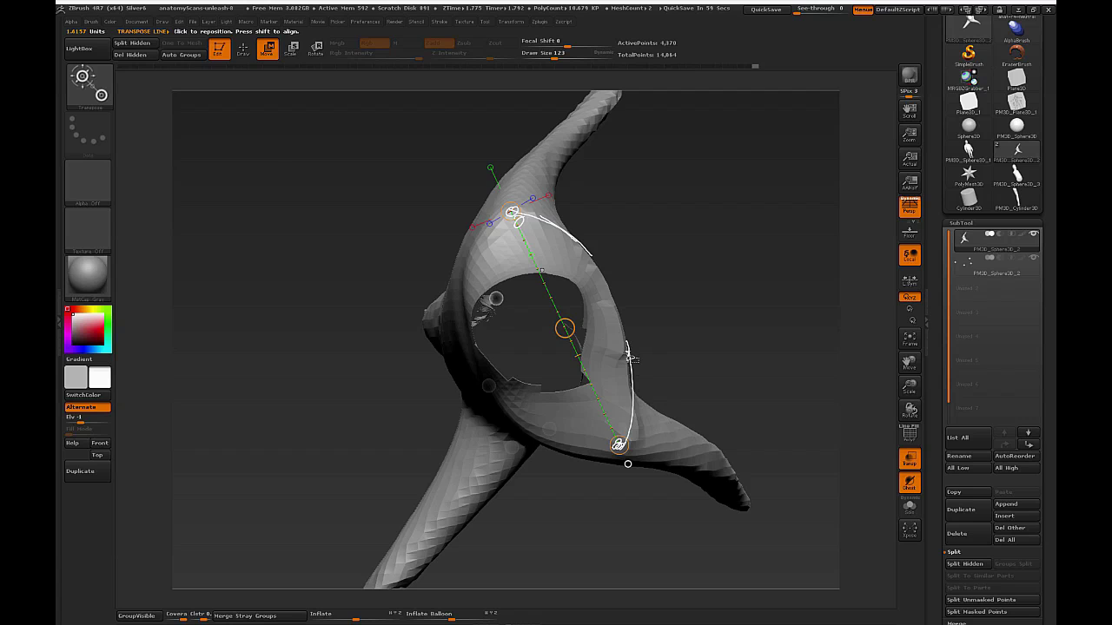
pyautogui.moveTo(601, 313)
pyautogui.mouseDown()
pyautogui.moveTo(596, 268)
pyautogui.moveTo(616, 325)
pyautogui.mouseUp()
pyautogui.moveTo(589, 254)
pyautogui.mouseDown()
pyautogui.moveTo(575, 234)
pyautogui.moveTo(608, 319)
pyautogui.moveTo(520, 320)
pyautogui.moveTo(575, 323)
pyautogui.moveTo(521, 374)
pyautogui.moveTo(486, 286)
pyautogui.mouseUp()
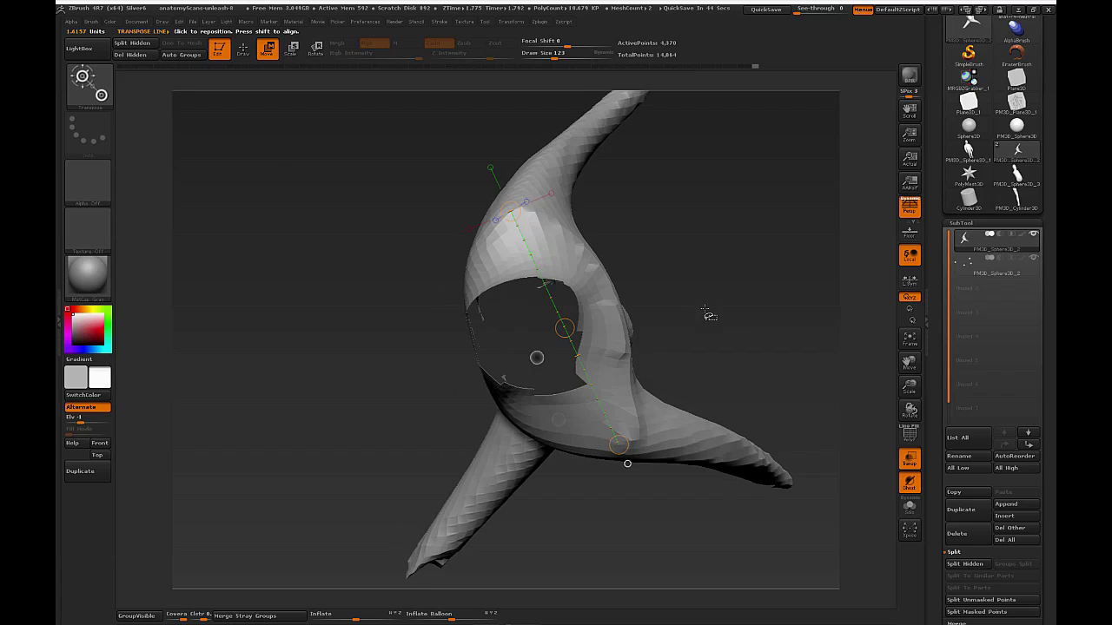
# Examine the upper back's depth against the middle of the transpose line between the shoulders.
pyautogui.press('q')
pyautogui.moveTo(698, 288); pyautogui.dragTo(680, 310)
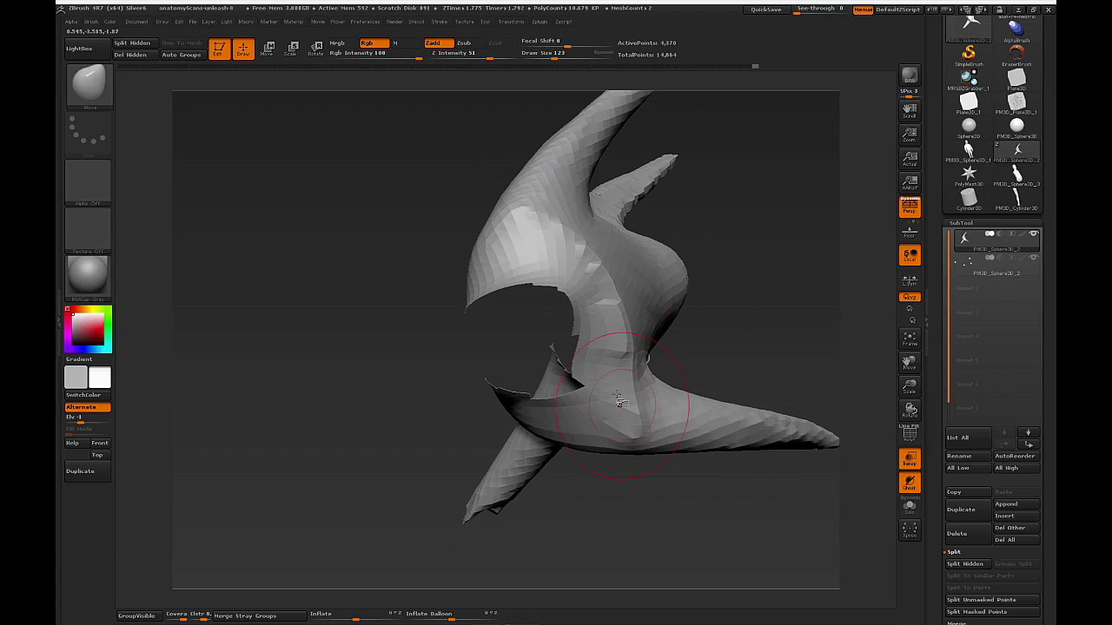
pyautogui.hotkey('ctrl', 'shift')
pyautogui.press('w')
pyautogui.moveTo(775, 289)
pyautogui.mouseDown()
pyautogui.moveTo(767, 275)
pyautogui.moveTo(745, 300)
pyautogui.mouseUp()
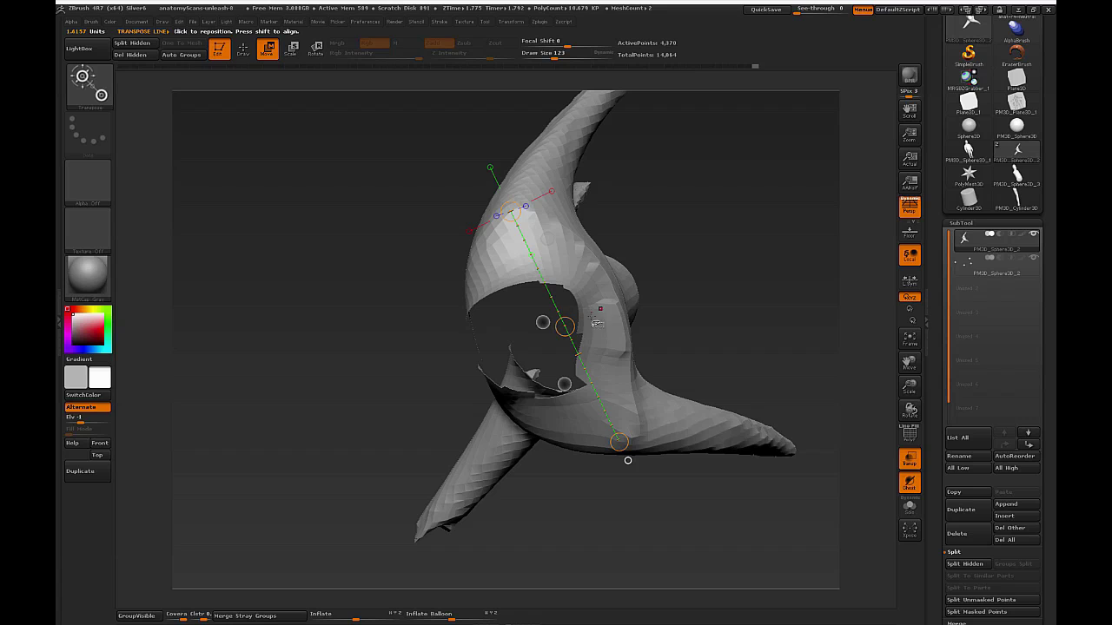
pyautogui.hotkey('ctrl', 'shift')
pyautogui.moveTo(536, 342)
pyautogui.mouseDown()
pyautogui.moveTo(634, 295)
pyautogui.moveTo(509, 357)
pyautogui.mouseUp()
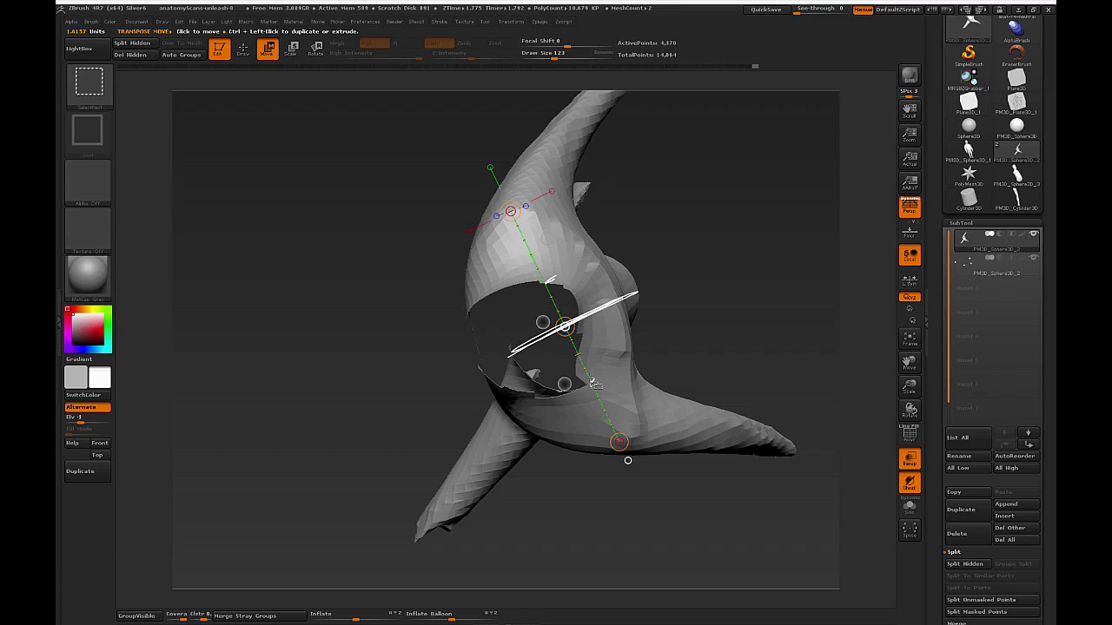
pyautogui.moveTo(683, 318); pyautogui.dragTo(687, 318)
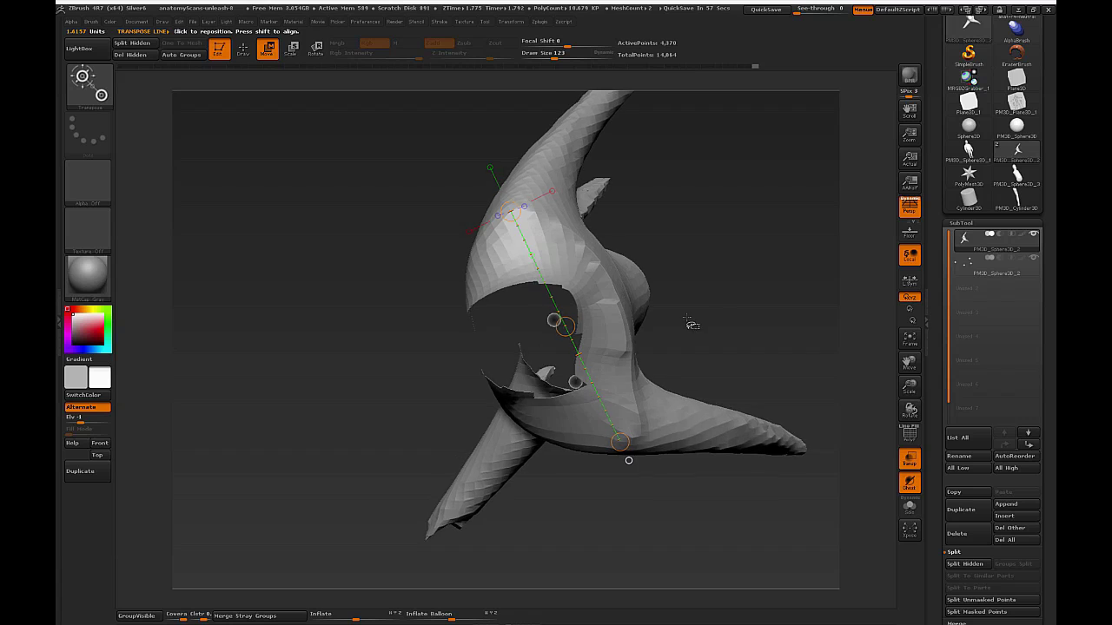
# Adjust the middle of the upper back between the shoulders with the Move brush.
pyautogui.press('q')
pyautogui.moveTo(618, 301); pyautogui.dragTo(627, 296)
pyautogui.hotkey('ctrl', 'z')
pyautogui.press('w')
pyautogui.press('q')
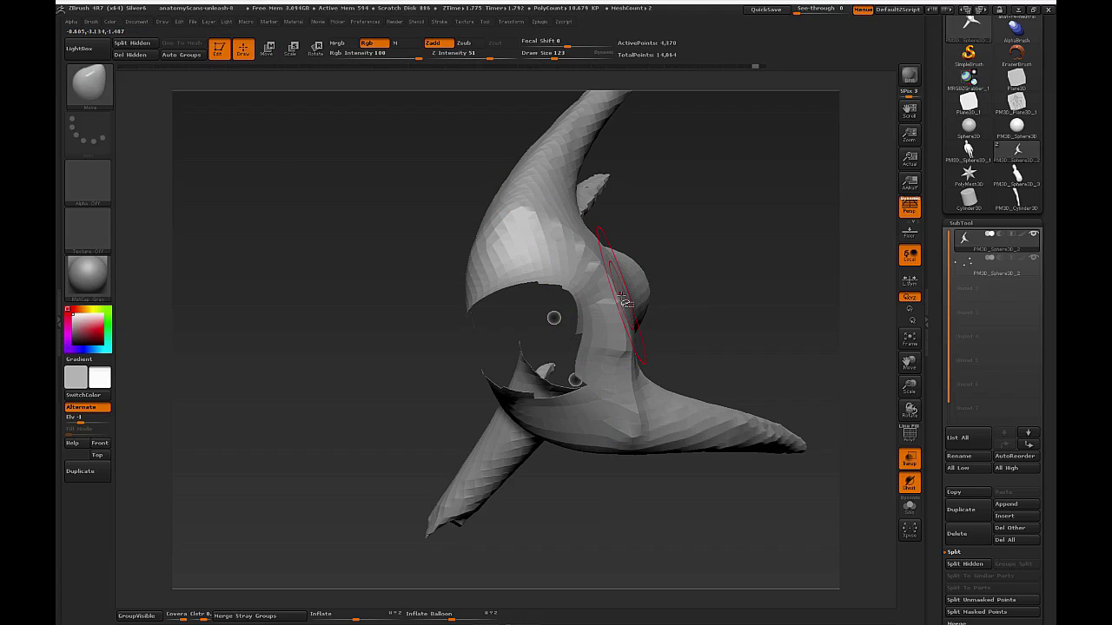
pyautogui.moveTo(698, 294); pyautogui.dragTo(629, 304)
pyautogui.moveTo(735, 285); pyautogui.dragTo(720, 286)
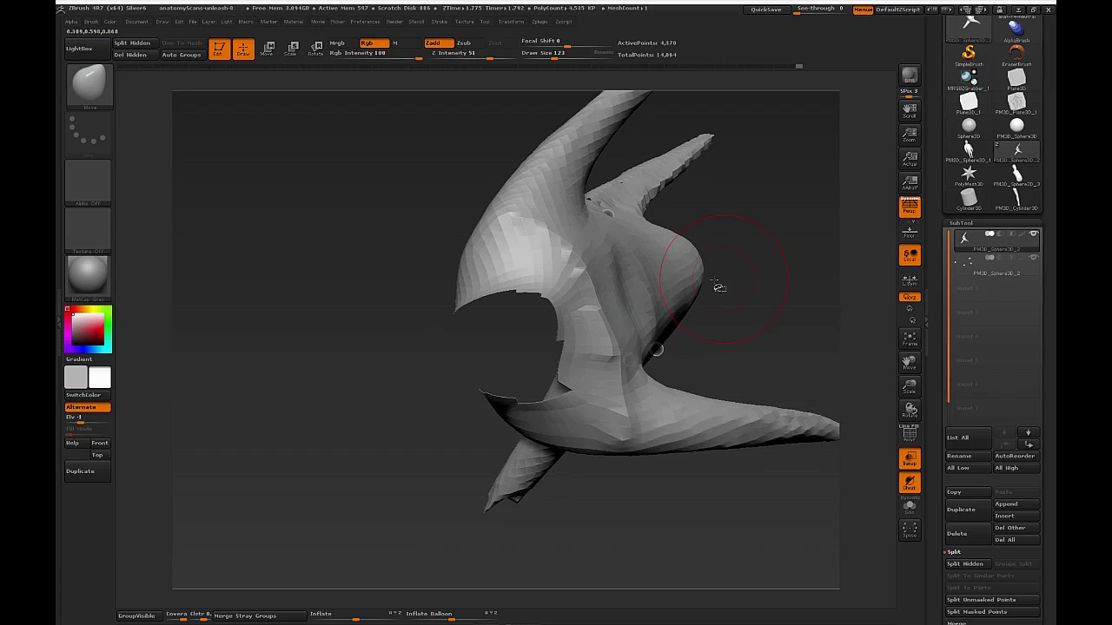
# Carve a furrow along the spine on the upper back with the Standard brush at draw size 71.
pyautogui.press('b')
pyautogui.press('s')
pyautogui.press('t')
pyautogui.press('shift')
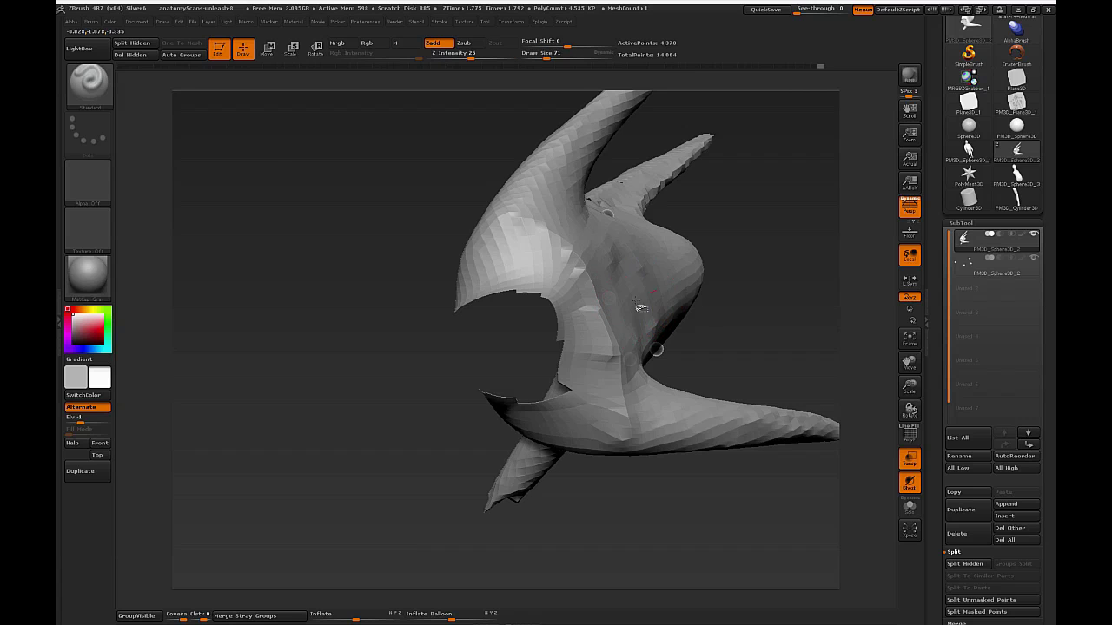
pyautogui.hotkey('ctrl', 'z')
pyautogui.hotkey('ctrl', 'z')
pyautogui.hotkey('ctrl', 'z')
pyautogui.hotkey('ctrl', 'z')
pyautogui.hotkey('ctrl', 'z')
pyautogui.hotkey('ctrl', 'z')
pyautogui.hotkey('ctrl', 'z')
pyautogui.hotkey('ctrl', 'z')
pyautogui.hotkey('ctrl', 'z')
pyautogui.hotkey('ctrl', 'z')
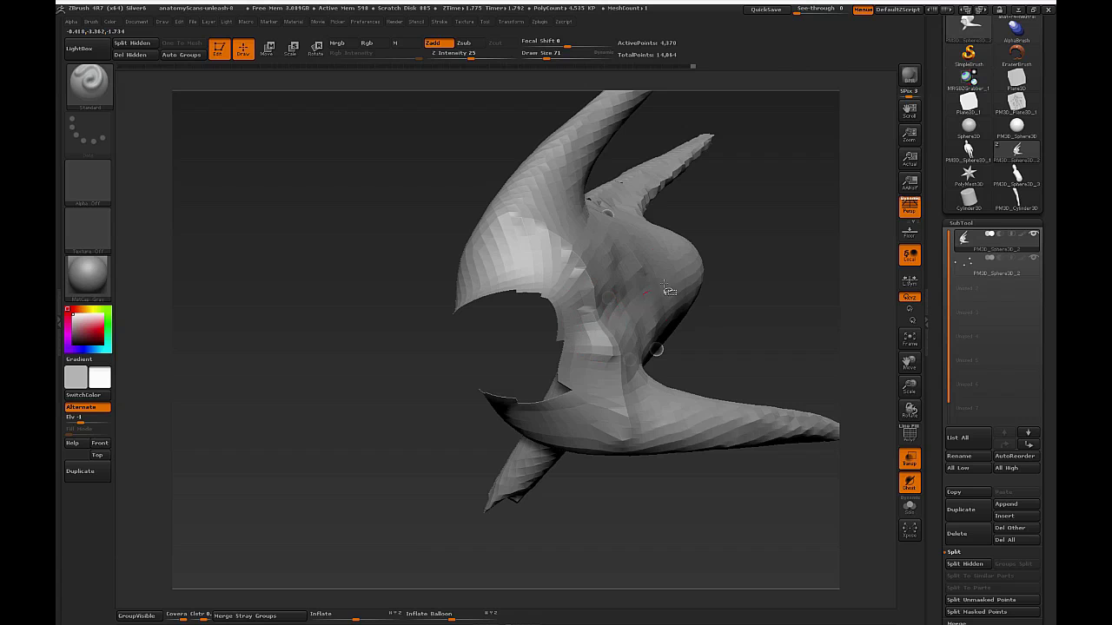
pyautogui.hotkey('ctrl', 'shift', 'z')
pyautogui.hotkey('ctrl', 'shift', 'z')
pyautogui.hotkey('ctrl', 'shift', 'z')
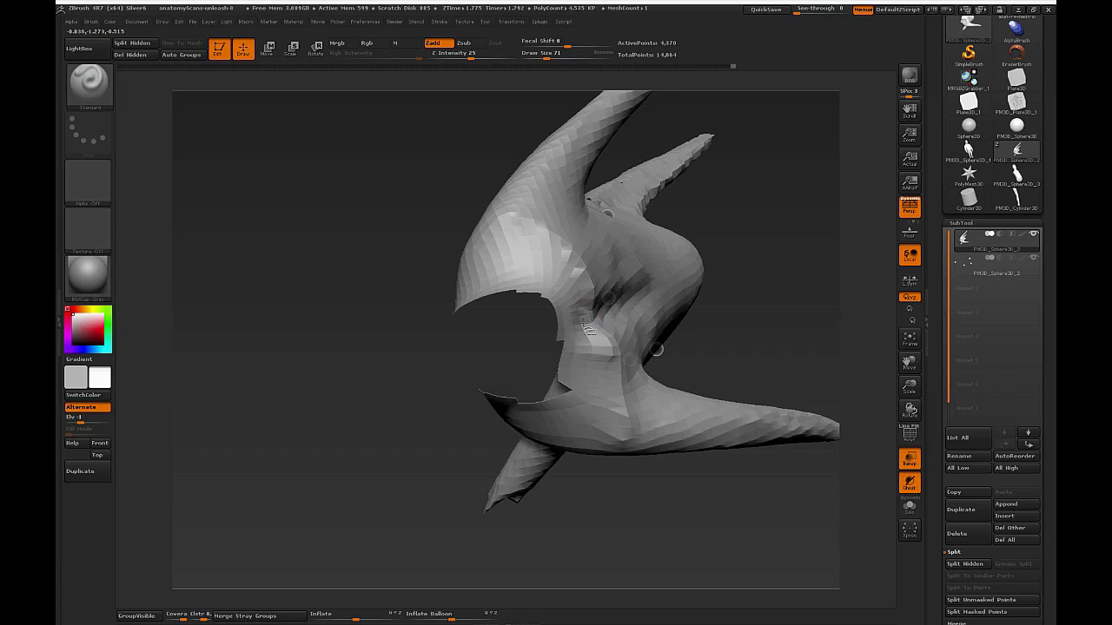
pyautogui.moveTo(748, 303)
pyautogui.mouseDown()
pyautogui.moveTo(757, 226)
pyautogui.moveTo(754, 405)
pyautogui.moveTo(849, 322)
pyautogui.moveTo(856, 296)
pyautogui.moveTo(838, 260)
pyautogui.moveTo(781, 253)
pyautogui.moveTo(736, 263)
pyautogui.mouseUp()
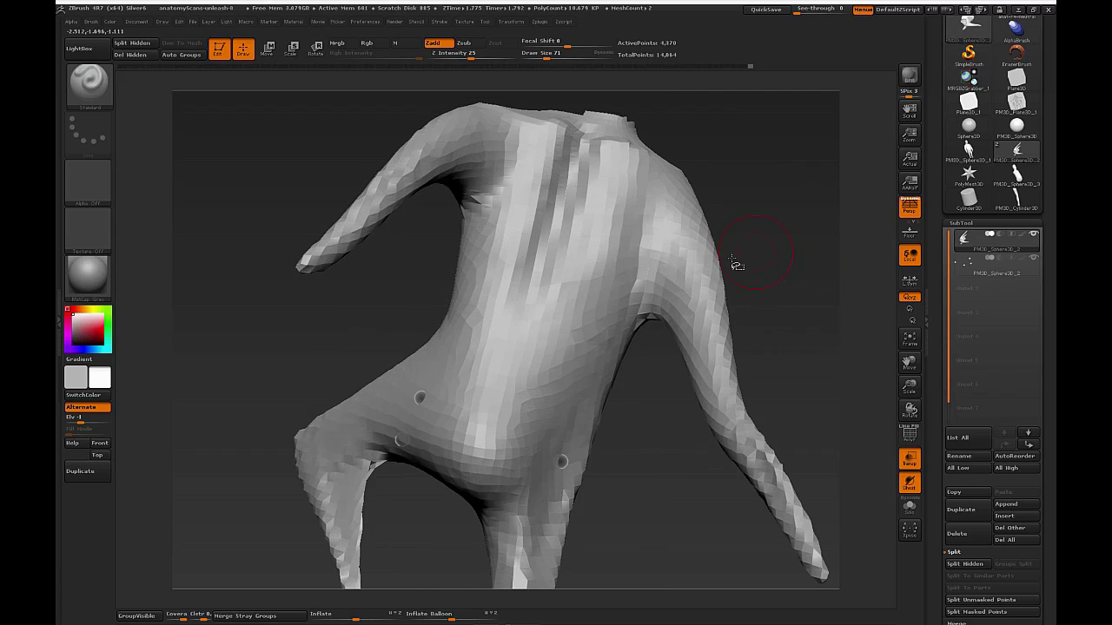
# Mark the pelvis and spine lines, and extend the spine furrow down the back with the Standard brush.
pyautogui.keyDown('ctrl'); pyautogui.keyDown('shift'); pyautogui.moveTo(421, 387); pyautogui.dragTo(413, 413); pyautogui.keyUp('shift'); pyautogui.keyUp('ctrl')
pyautogui.moveTo(564, 442)
pyautogui.keyDown('ctrl'); pyautogui.keyDown('shift'); pyautogui.mouseDown()
pyautogui.moveTo(555, 477)
pyautogui.moveTo(431, 389)
pyautogui.moveTo(565, 465)
pyautogui.mouseUp(); pyautogui.keyUp('shift'); pyautogui.keyUp('ctrl')
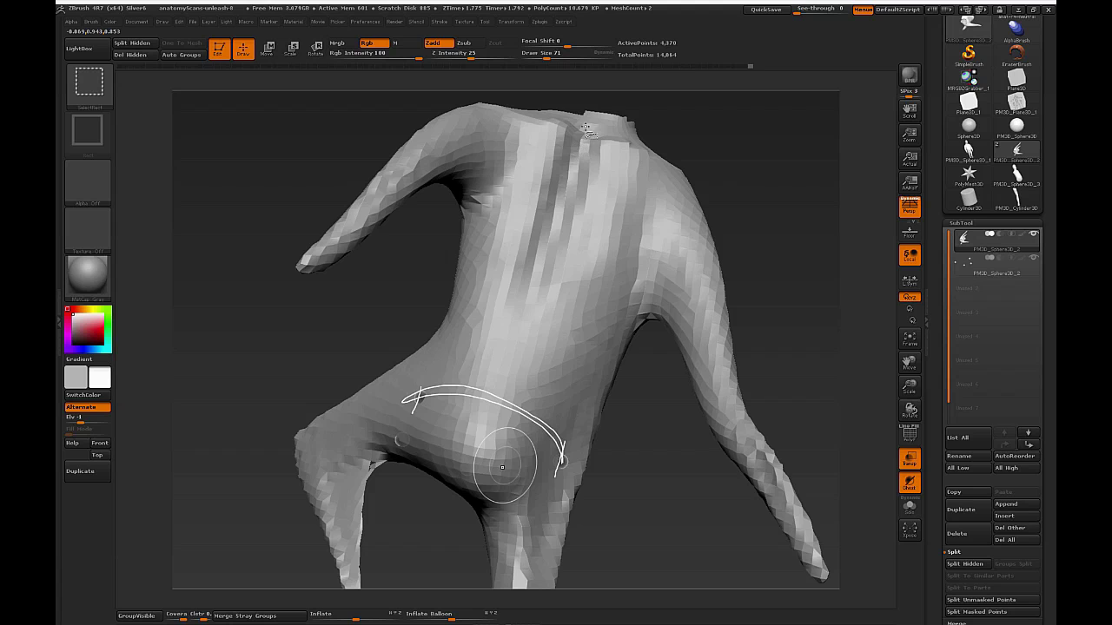
pyautogui.moveTo(587, 123)
pyautogui.keyDown('ctrl'); pyautogui.keyDown('shift'); pyautogui.mouseDown()
pyautogui.moveTo(519, 374)
pyautogui.moveTo(576, 147)
pyautogui.moveTo(510, 461)
pyautogui.mouseUp(); pyautogui.keyUp('shift'); pyautogui.keyUp('ctrl')
pyautogui.moveTo(800, 304); pyautogui.dragTo(576, 293)
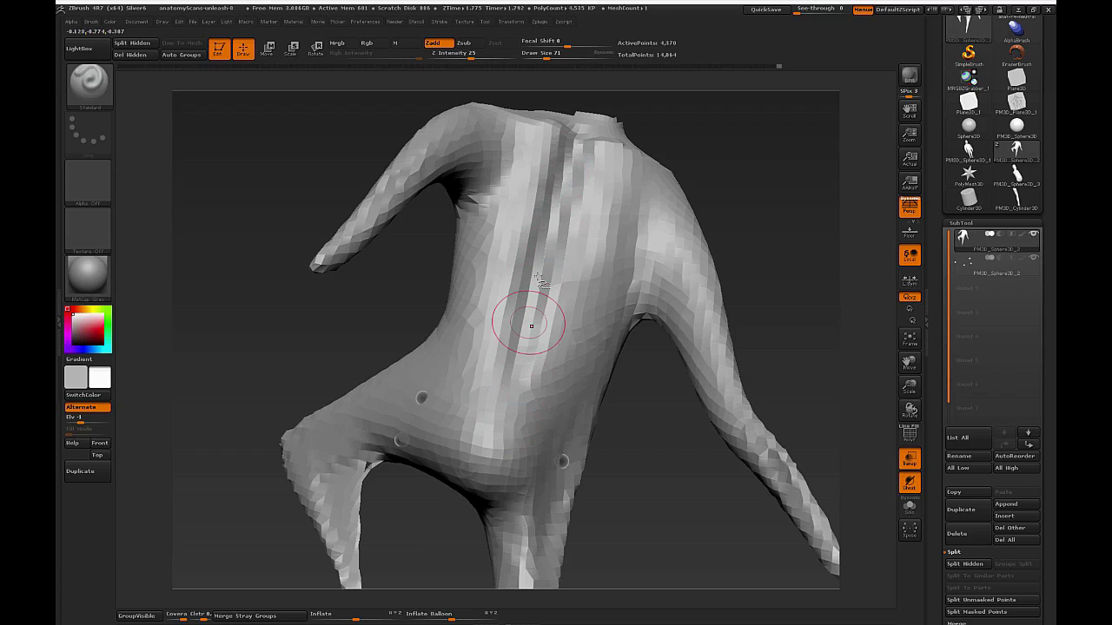
pyautogui.moveTo(776, 287)
pyautogui.mouseDown()
pyautogui.moveTo(804, 341)
pyautogui.moveTo(812, 325)
pyautogui.moveTo(861, 351)
pyautogui.moveTo(847, 304)
pyautogui.moveTo(851, 313)
pyautogui.moveTo(834, 307)
pyautogui.moveTo(834, 377)
pyautogui.moveTo(834, 303)
pyautogui.moveTo(786, 304)
pyautogui.mouseUp()
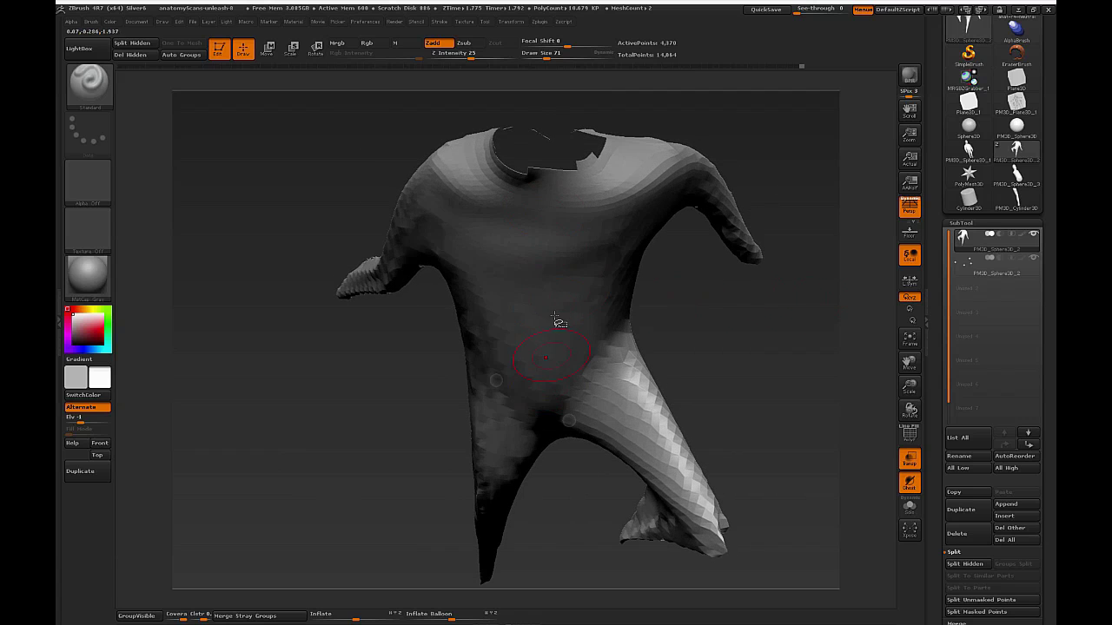
# Reshape the shoulder and upper chest outline in top view with the Move brush at draw size 119.
pyautogui.moveTo(569, 456); pyautogui.dragTo(809, 348)
pyautogui.moveTo(827, 345)
pyautogui.mouseDown()
pyautogui.moveTo(814, 397)
pyautogui.moveTo(779, 380)
pyautogui.mouseUp()
pyautogui.moveTo(415, 250)
pyautogui.keyDown('ctrl'); pyautogui.keyDown('shift'); pyautogui.mouseDown()
pyautogui.moveTo(512, 227)
pyautogui.moveTo(663, 260)
pyautogui.mouseUp(); pyautogui.keyUp('shift'); pyautogui.keyUp('ctrl')
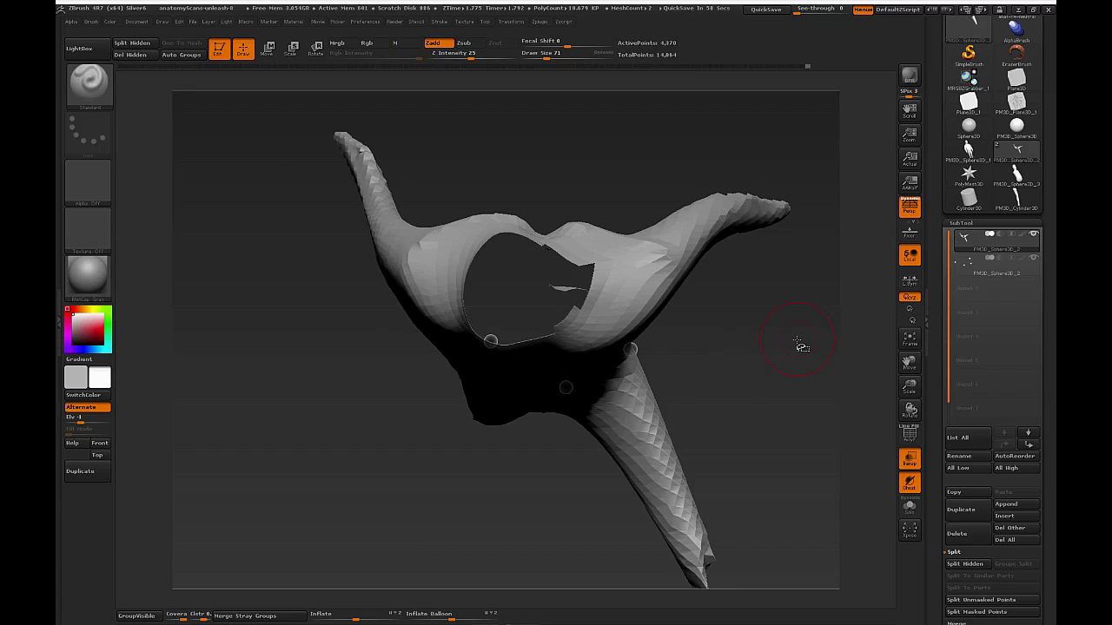
pyautogui.moveTo(799, 345); pyautogui.dragTo(675, 276)
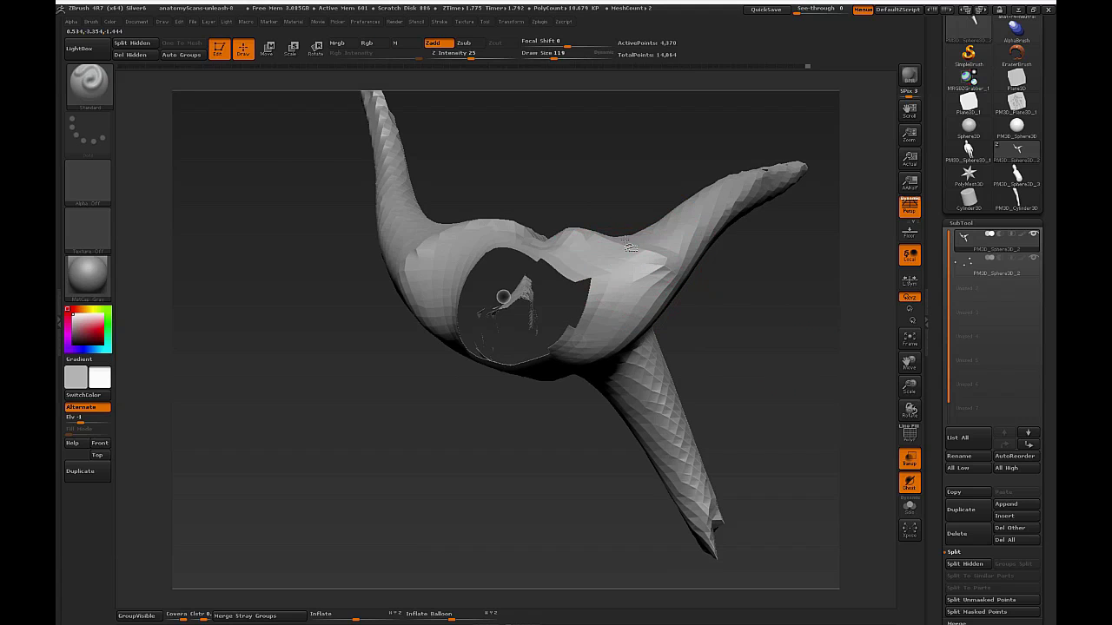
pyautogui.press('b')
pyautogui.press('m')
pyautogui.press('v')
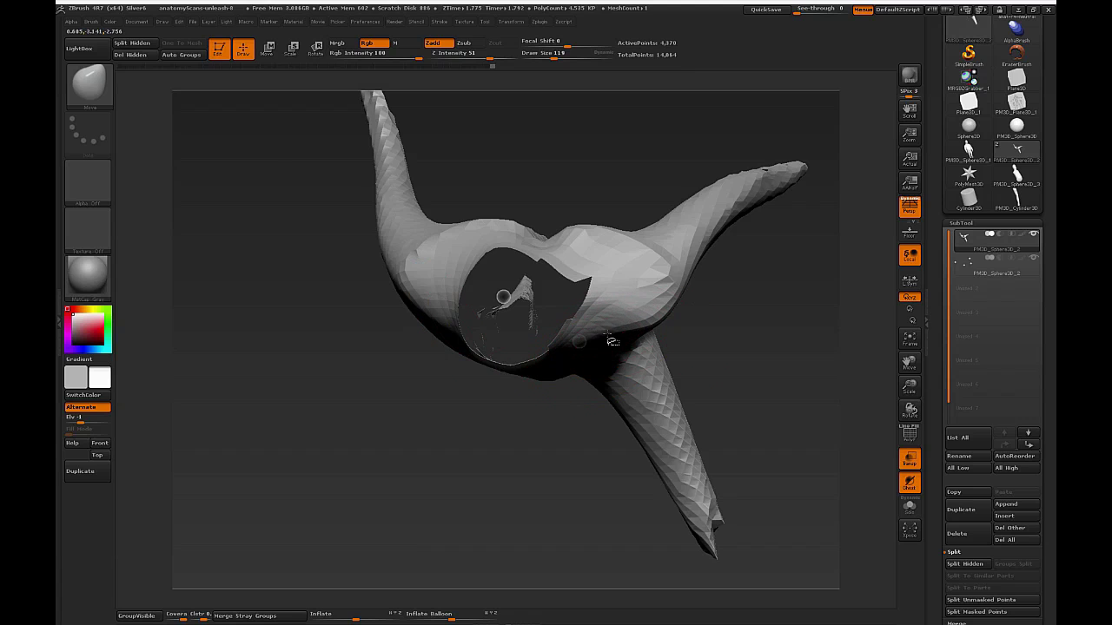
# Trace the torso's contour around both shoulders, the back and the chest in top view to study its shape.
pyautogui.hotkey('ctrl', 'shift')
pyautogui.moveTo(537, 237)
pyautogui.keyDown('ctrl'); pyautogui.keyDown('shift'); pyautogui.mouseDown()
pyautogui.moveTo(420, 269)
pyautogui.moveTo(416, 306)
pyautogui.moveTo(396, 271)
pyautogui.moveTo(415, 311)
pyautogui.moveTo(454, 335)
pyautogui.mouseUp(); pyautogui.keyUp('shift'); pyautogui.keyUp('ctrl')
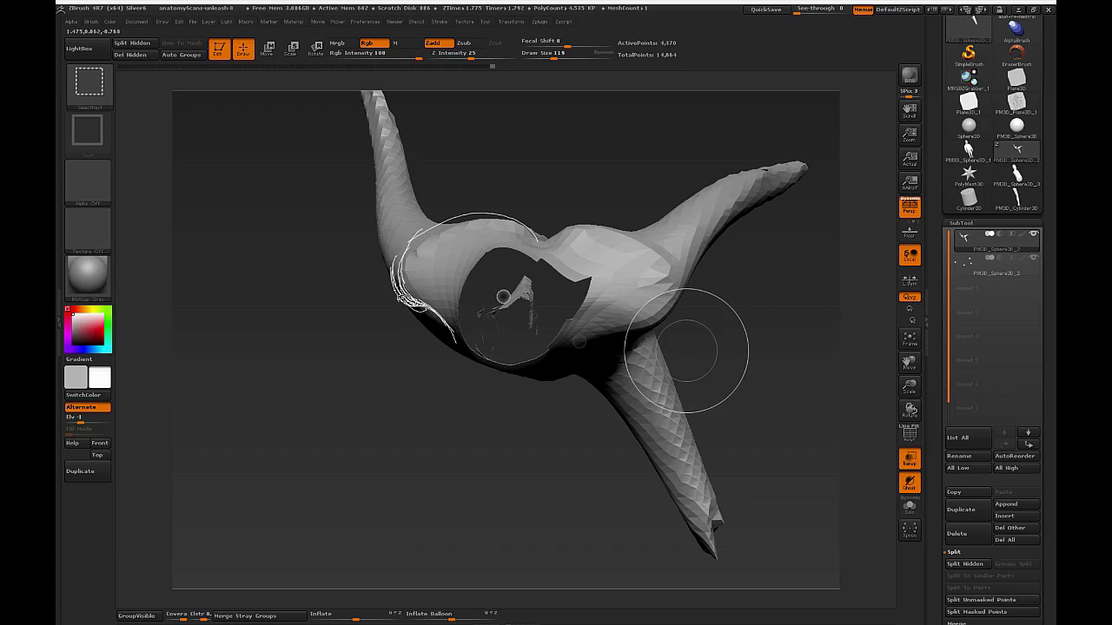
pyautogui.keyDown('ctrl'); pyautogui.keyDown('shift'); pyautogui.moveTo(455, 339); pyautogui.dragTo(538, 385); pyautogui.keyUp('shift'); pyautogui.keyUp('ctrl')
pyautogui.moveTo(645, 252); pyautogui.dragTo(669, 285)
pyautogui.moveTo(663, 259); pyautogui.dragTo(635, 331)
pyautogui.moveTo(682, 299)
pyautogui.mouseDown()
pyautogui.moveTo(628, 338)
pyautogui.moveTo(581, 338)
pyautogui.moveTo(621, 337)
pyautogui.moveTo(463, 372)
pyautogui.mouseUp()
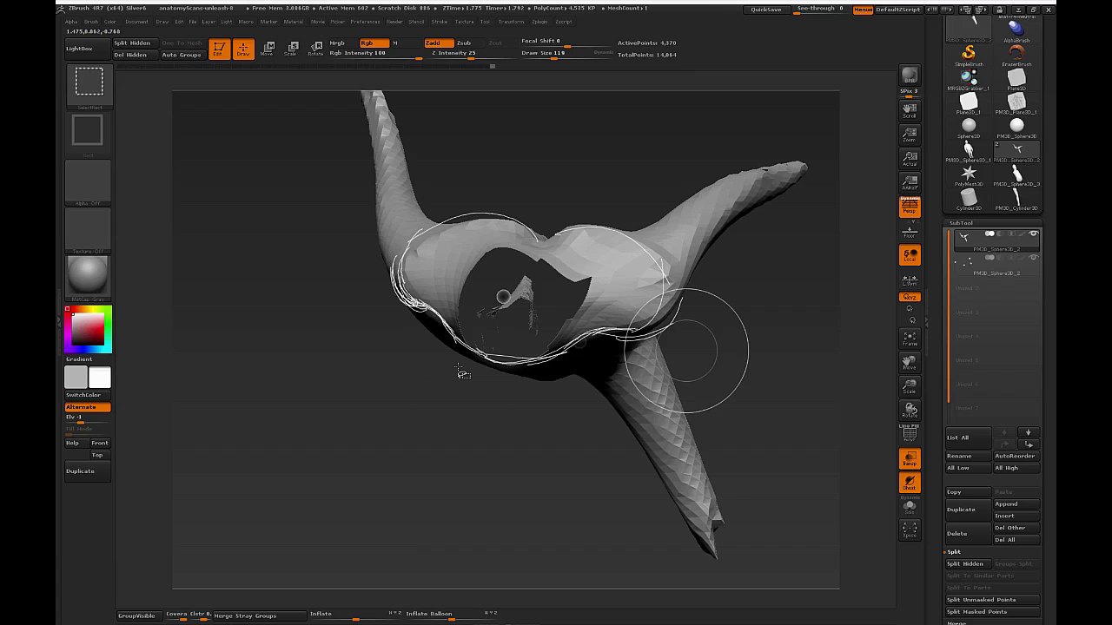
# Refine the upper chest and neck base in side view with the Move and Smooth brushes at draw size 119.
pyautogui.moveTo(777, 385)
pyautogui.mouseDown()
pyautogui.moveTo(781, 330)
pyautogui.moveTo(770, 310)
pyautogui.moveTo(732, 310)
pyautogui.mouseUp()
pyautogui.moveTo(582, 329); pyautogui.dragTo(585, 330)
pyautogui.keyDown('shift'); pyautogui.moveTo(563, 390); pyautogui.dragTo(549, 414); pyautogui.keyUp('shift')
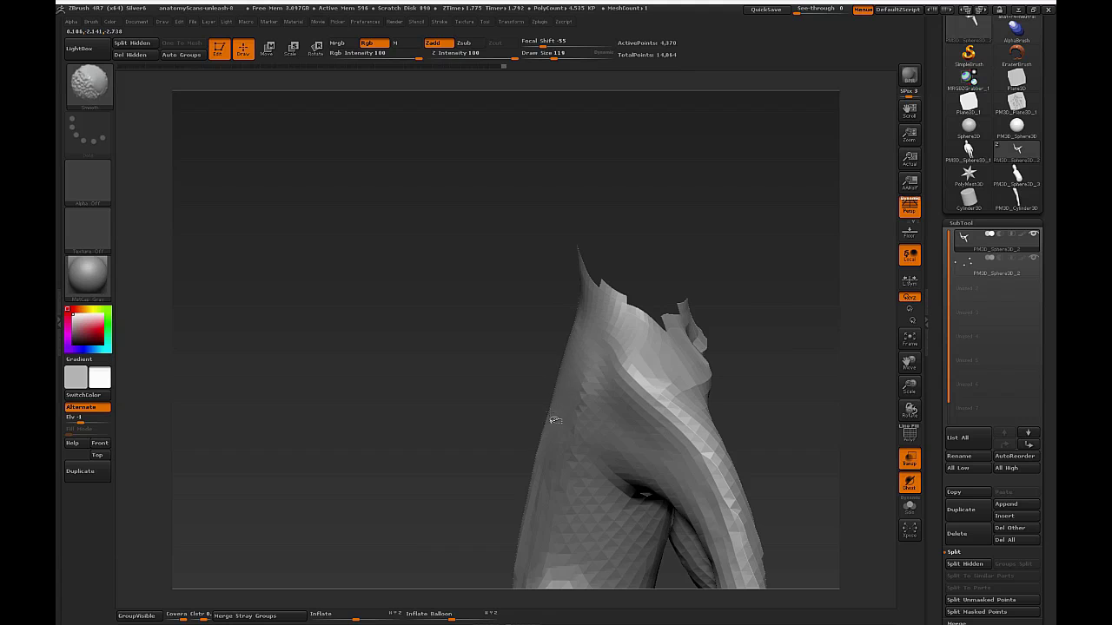
pyautogui.moveTo(756, 290)
pyautogui.mouseDown()
pyautogui.moveTo(769, 338)
pyautogui.moveTo(839, 305)
pyautogui.moveTo(804, 347)
pyautogui.moveTo(756, 365)
pyautogui.mouseUp()
pyautogui.moveTo(575, 365)
pyautogui.mouseDown()
pyautogui.moveTo(545, 374)
pyautogui.moveTo(534, 332)
pyautogui.mouseUp()
pyautogui.moveTo(745, 164)
pyautogui.mouseDown()
pyautogui.moveTo(762, 205)
pyautogui.moveTo(757, 252)
pyautogui.mouseUp()
pyautogui.keyDown('shift'); pyautogui.moveTo(539, 269); pyautogui.dragTo(543, 262); pyautogui.keyUp('shift')
# Adjust the shoulder and neck transition with the Move brush, reducing the draw size to 95.
pyautogui.moveTo(781, 230); pyautogui.dragTo(740, 240)
pyautogui.moveTo(569, 258)
pyautogui.mouseDown()
pyautogui.moveTo(558, 268)
pyautogui.moveTo(575, 238)
pyautogui.mouseUp()
pyautogui.press('s')
pyautogui.press('s')
pyautogui.moveTo(594, 201); pyautogui.dragTo(598, 201)
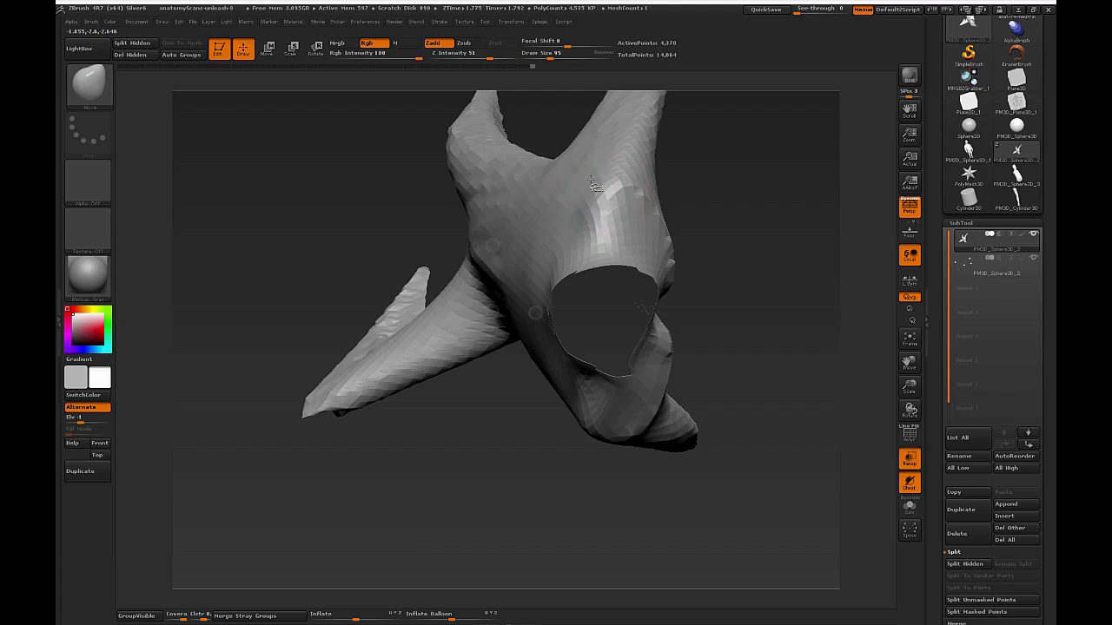
pyautogui.moveTo(735, 325); pyautogui.dragTo(737, 280)
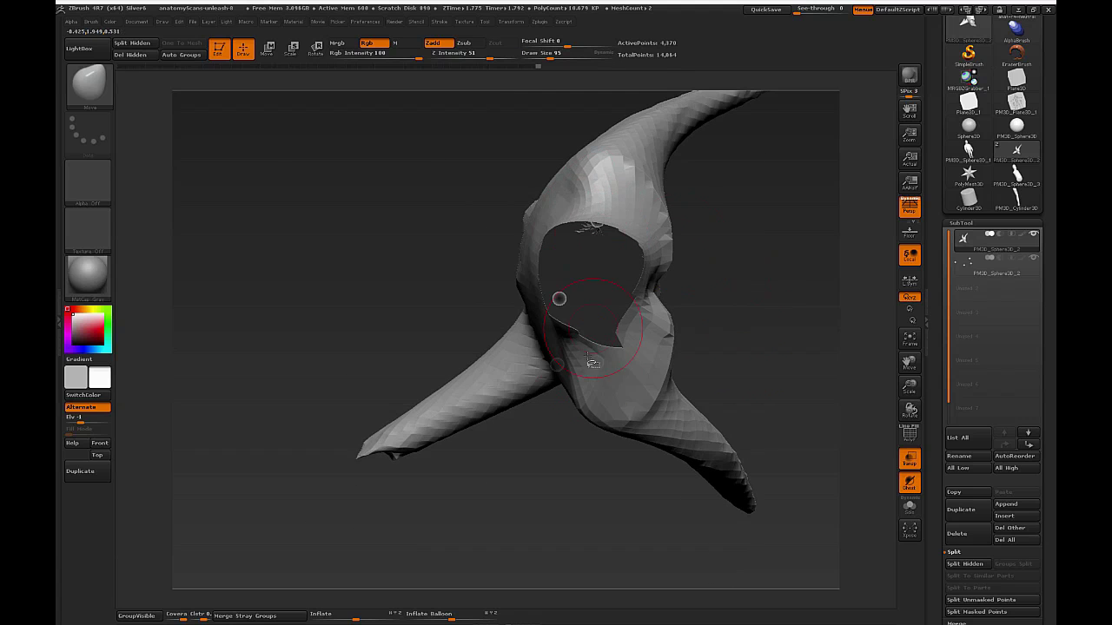
# Reshape the shoulder beside the neck opening with the Move brush at draw size 123.
pyautogui.moveTo(687, 401)
pyautogui.mouseDown()
pyautogui.moveTo(747, 367)
pyautogui.moveTo(704, 369)
pyautogui.moveTo(759, 362)
pyautogui.moveTo(782, 339)
pyautogui.moveTo(750, 347)
pyautogui.moveTo(759, 380)
pyautogui.moveTo(718, 378)
pyautogui.mouseUp()
pyautogui.press('s')
pyautogui.moveTo(719, 379); pyautogui.dragTo(765, 351)
pyautogui.moveTo(646, 340); pyautogui.dragTo(641, 362)
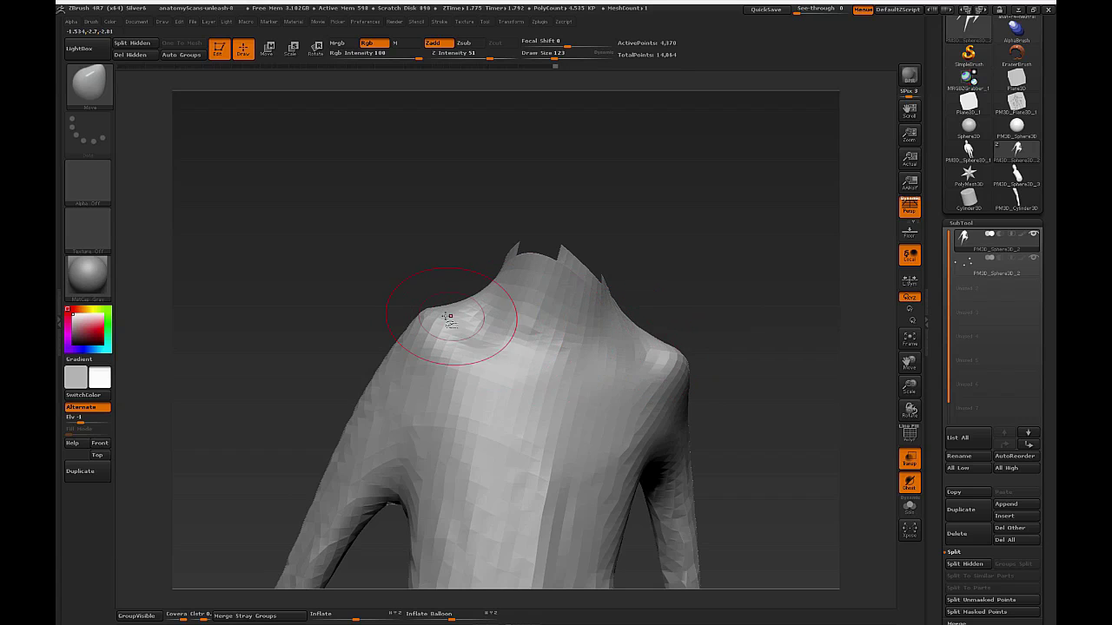
# Smooth the shoulder top and reshape the upper back beside the spine with the Move brush at draw size 238.
pyautogui.press('shift')
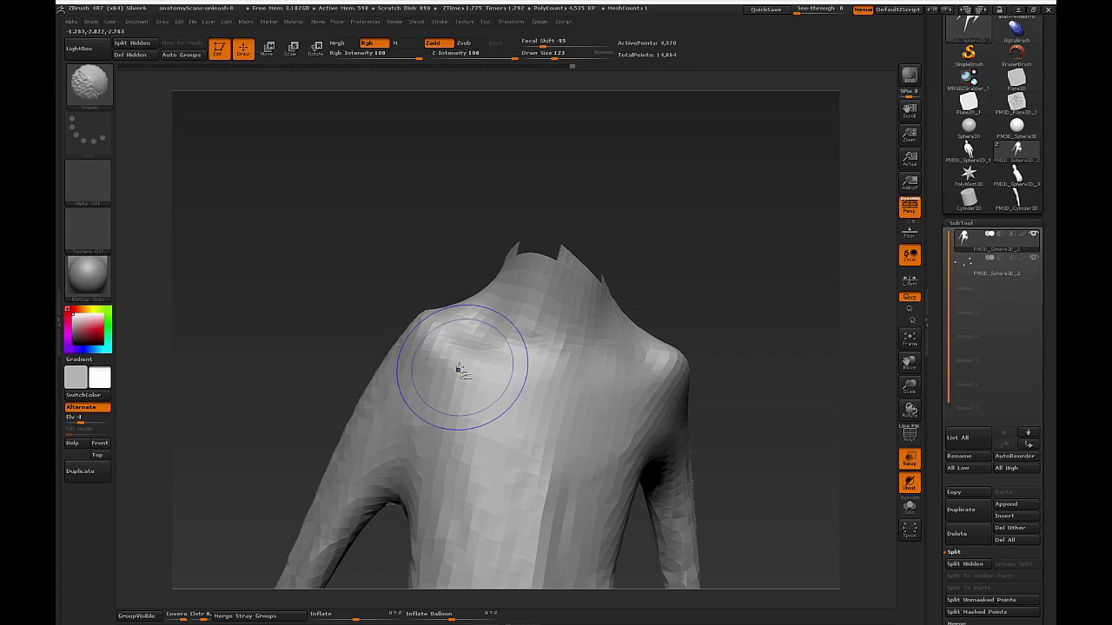
pyautogui.moveTo(748, 335)
pyautogui.mouseDown()
pyautogui.moveTo(784, 313)
pyautogui.moveTo(785, 375)
pyautogui.moveTo(772, 313)
pyautogui.moveTo(759, 368)
pyautogui.moveTo(764, 347)
pyautogui.moveTo(745, 356)
pyautogui.moveTo(784, 289)
pyautogui.mouseUp()
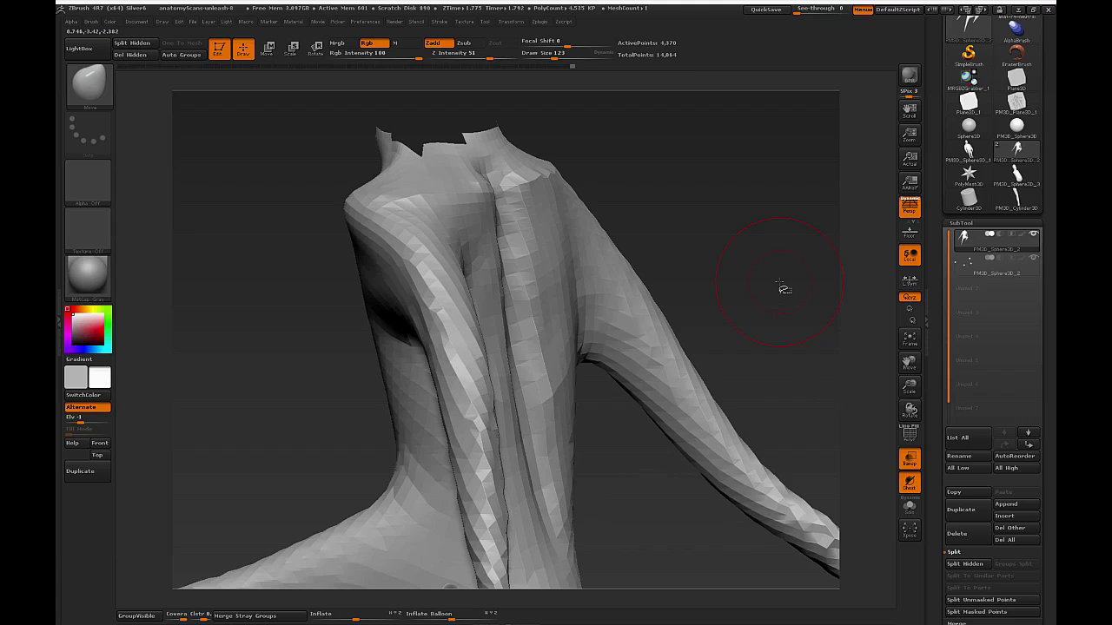
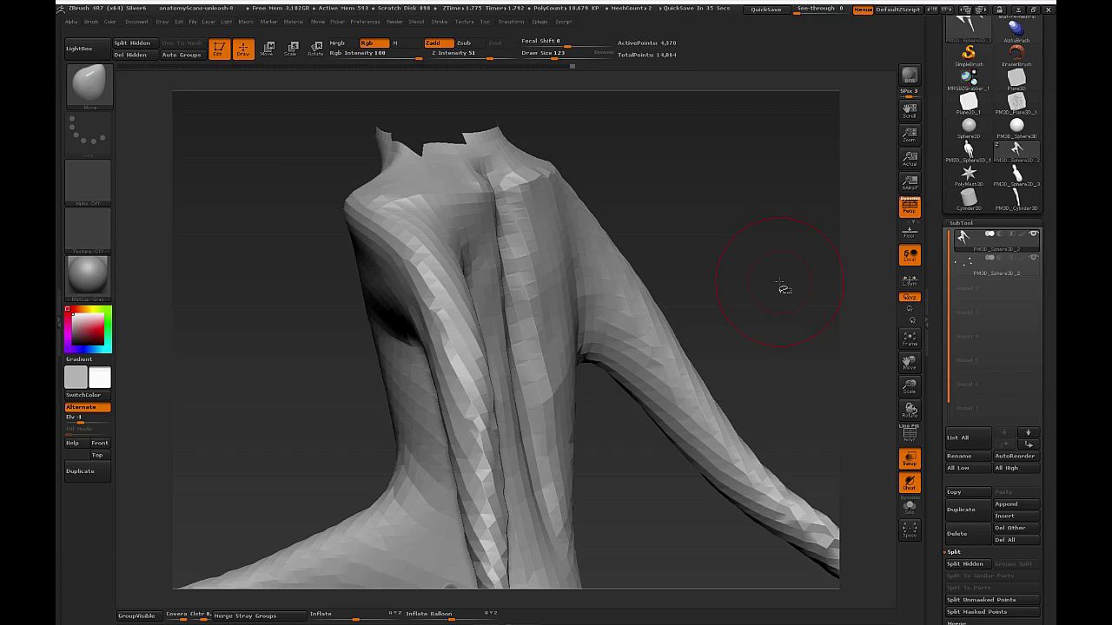
pyautogui.moveTo(791, 306); pyautogui.dragTo(755, 313)
pyautogui.keyDown('alt'); pyautogui.moveTo(720, 367); pyautogui.dragTo(782, 328); pyautogui.keyUp('alt')
pyautogui.press('s')
pyautogui.moveTo(470, 315); pyautogui.dragTo(484, 316)
pyautogui.moveTo(786, 277)
pyautogui.mouseDown()
pyautogui.moveTo(757, 278)
pyautogui.moveTo(769, 279)
pyautogui.moveTo(754, 358)
pyautogui.mouseUp()
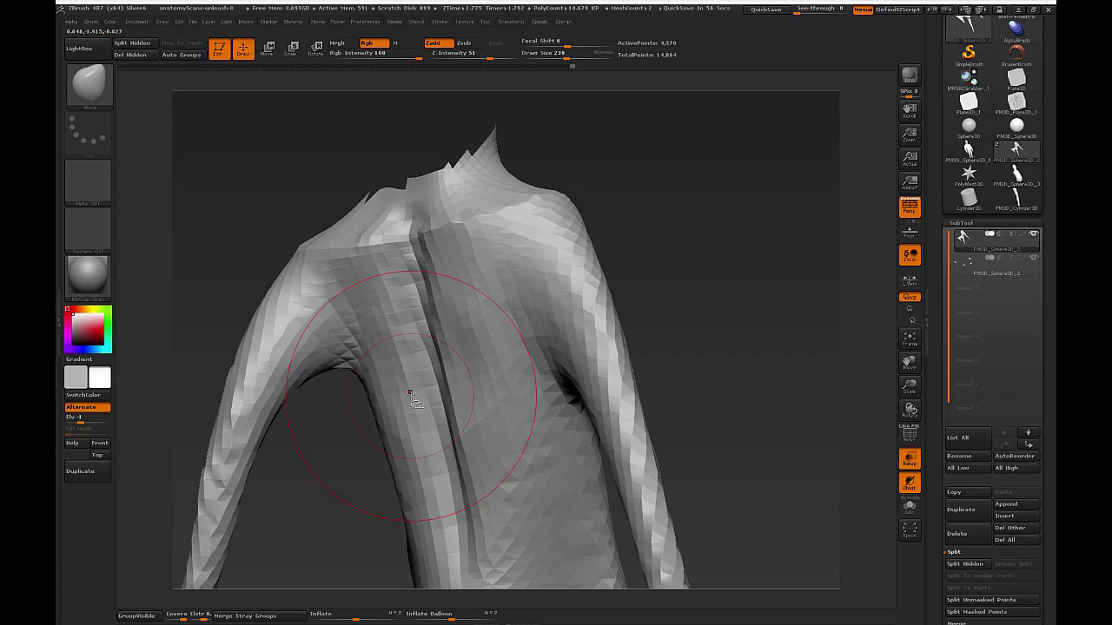
pyautogui.moveTo(684, 295); pyautogui.dragTo(708, 287)
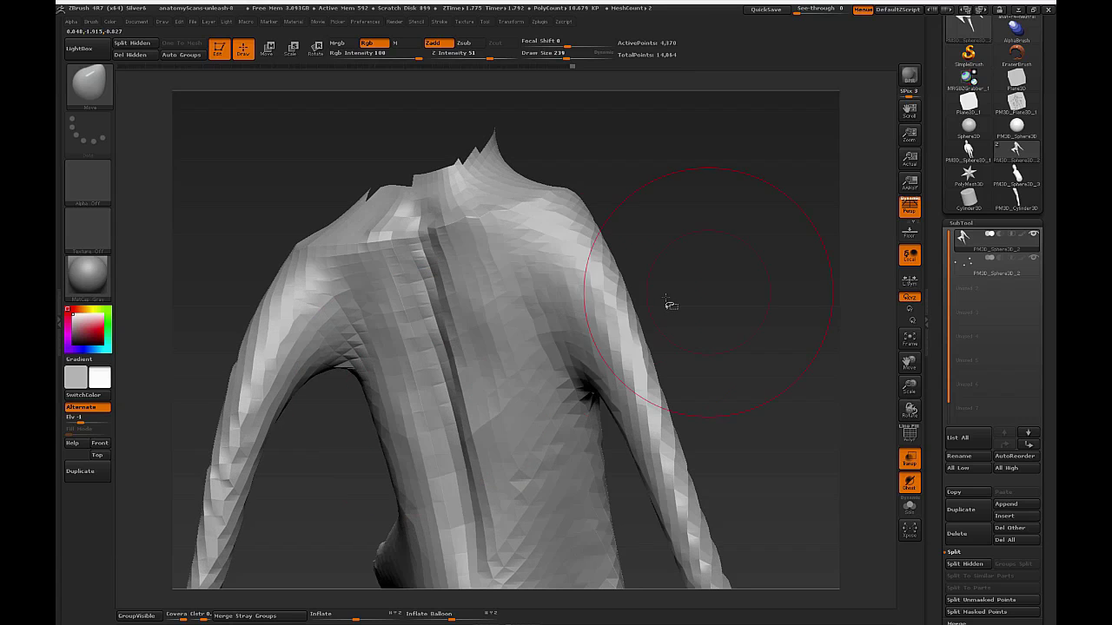
pyautogui.moveTo(423, 369); pyautogui.dragTo(449, 356)
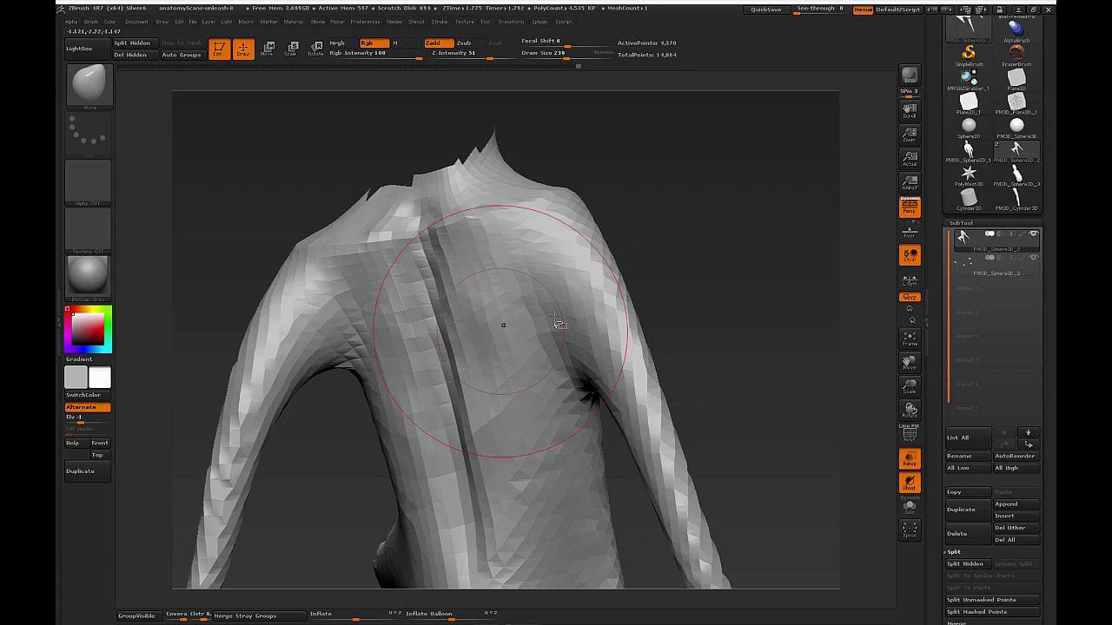
# Refine the upper back and shoulder blade area with the Move brush at draw size 245.
pyautogui.moveTo(727, 323); pyautogui.dragTo(722, 205)
pyautogui.press(']')
pyautogui.moveTo(444, 358); pyautogui.dragTo(432, 336)
pyautogui.moveTo(510, 224); pyautogui.dragTo(513, 274)
pyautogui.press('s')
pyautogui.moveTo(425, 298); pyautogui.dragTo(394, 294)
pyautogui.moveTo(575, 185)
pyautogui.mouseDown()
pyautogui.moveTo(626, 196)
pyautogui.moveTo(565, 175)
pyautogui.mouseUp()
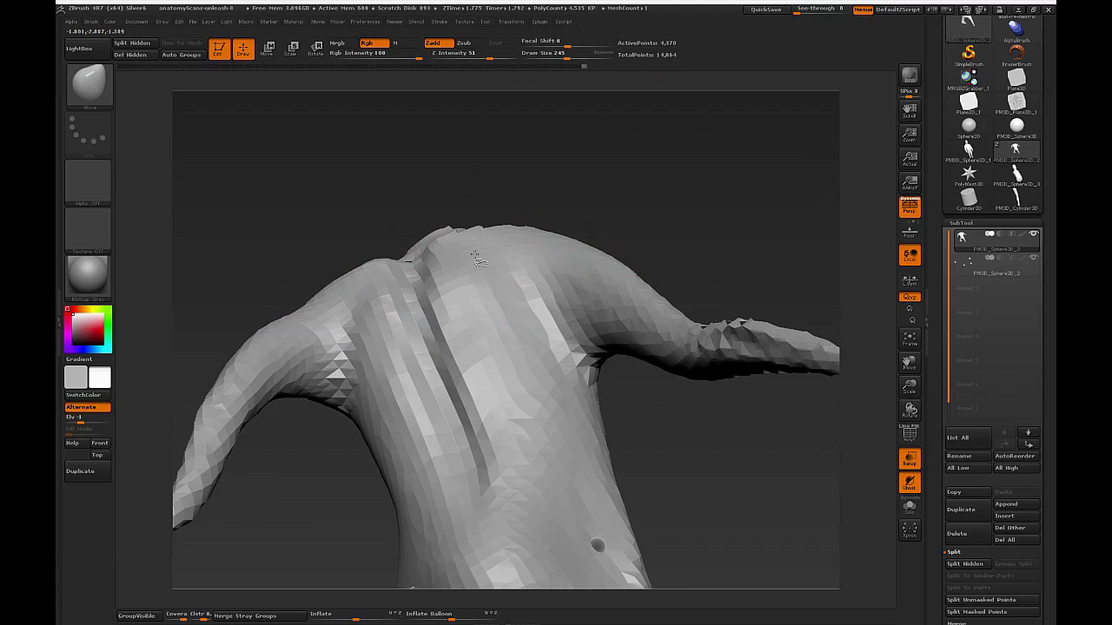
pyautogui.moveTo(660, 199)
pyautogui.mouseDown()
pyautogui.moveTo(663, 298)
pyautogui.moveTo(710, 303)
pyautogui.moveTo(608, 314)
pyautogui.mouseUp()
pyautogui.moveTo(489, 455); pyautogui.dragTo(571, 461)
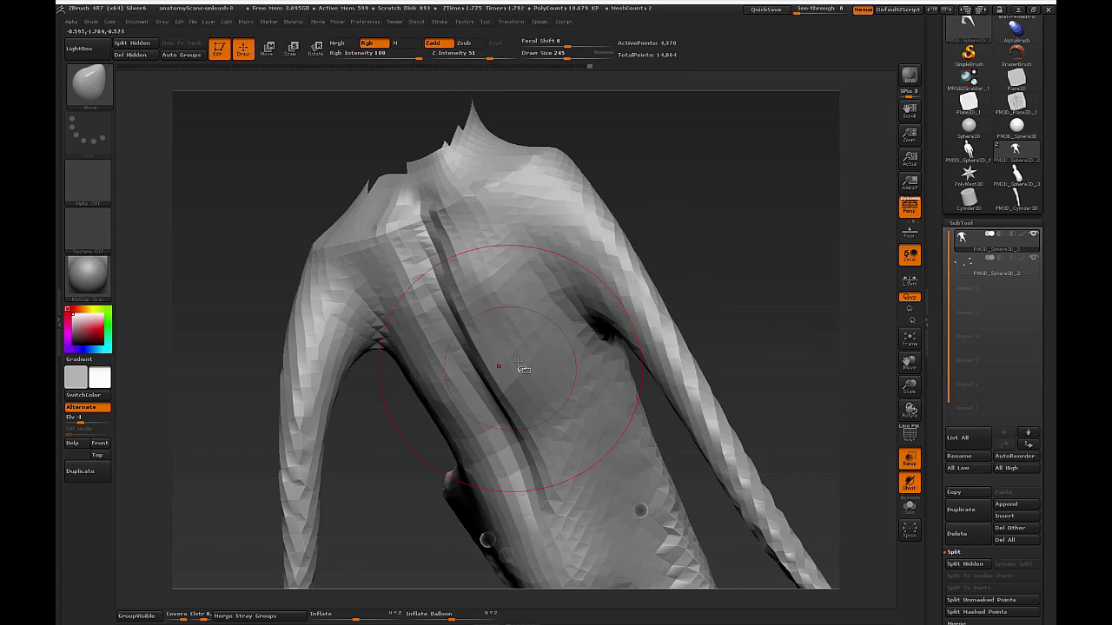
pyautogui.moveTo(744, 281)
pyautogui.mouseDown()
pyautogui.moveTo(757, 278)
pyautogui.moveTo(742, 287)
pyautogui.moveTo(747, 263)
pyautogui.moveTo(713, 247)
pyautogui.moveTo(693, 261)
pyautogui.mouseUp()
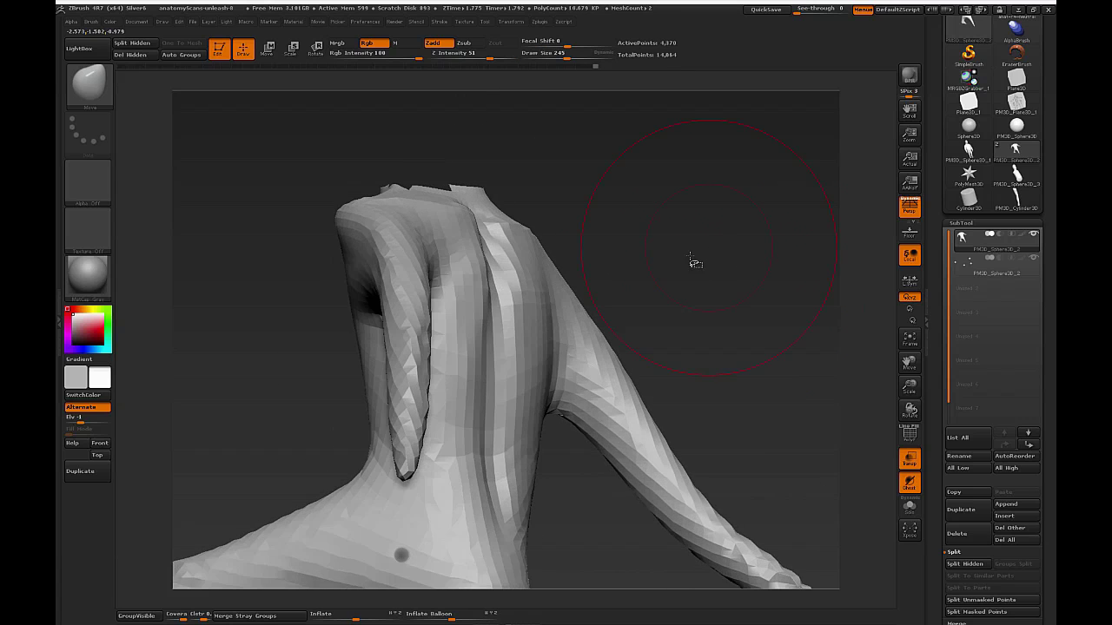
# Trace the spine curve, lower back masses and waist line over the torso to study the back's form.
pyautogui.moveTo(462, 206)
pyautogui.keyDown('ctrl'); pyautogui.keyDown('shift'); pyautogui.mouseDown()
pyautogui.moveTo(477, 372)
pyautogui.moveTo(459, 441)
pyautogui.mouseUp(); pyautogui.keyUp('shift'); pyautogui.keyUp('ctrl')
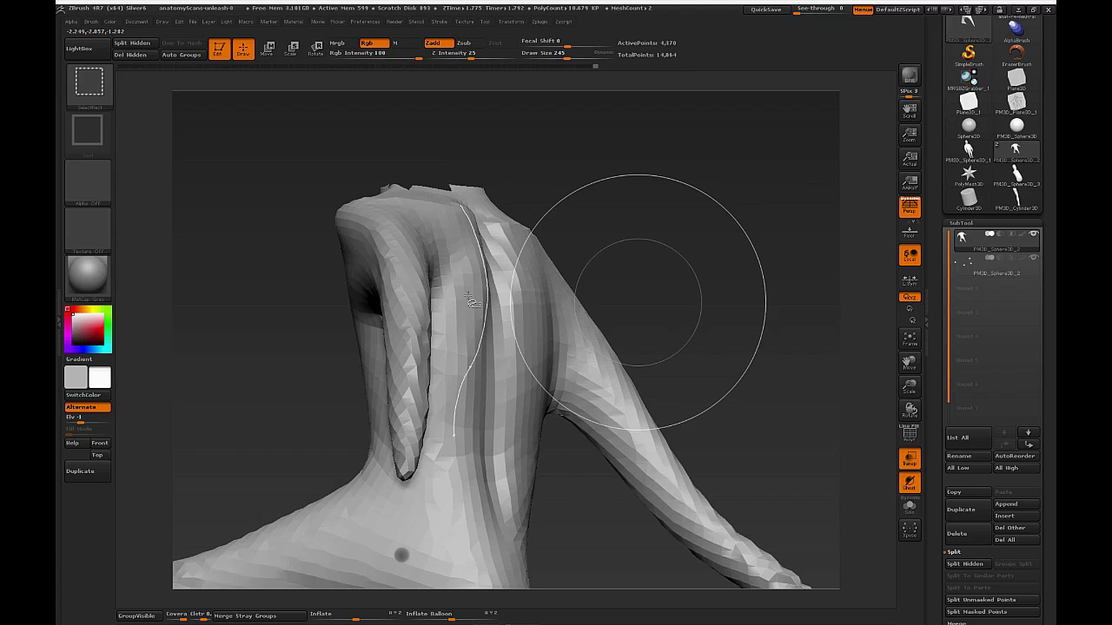
pyautogui.moveTo(453, 197)
pyautogui.keyDown('ctrl'); pyautogui.keyDown('shift'); pyautogui.mouseDown()
pyautogui.moveTo(484, 308)
pyautogui.moveTo(471, 366)
pyautogui.moveTo(414, 448)
pyautogui.moveTo(420, 473)
pyautogui.mouseUp(); pyautogui.keyUp('shift'); pyautogui.keyUp('ctrl')
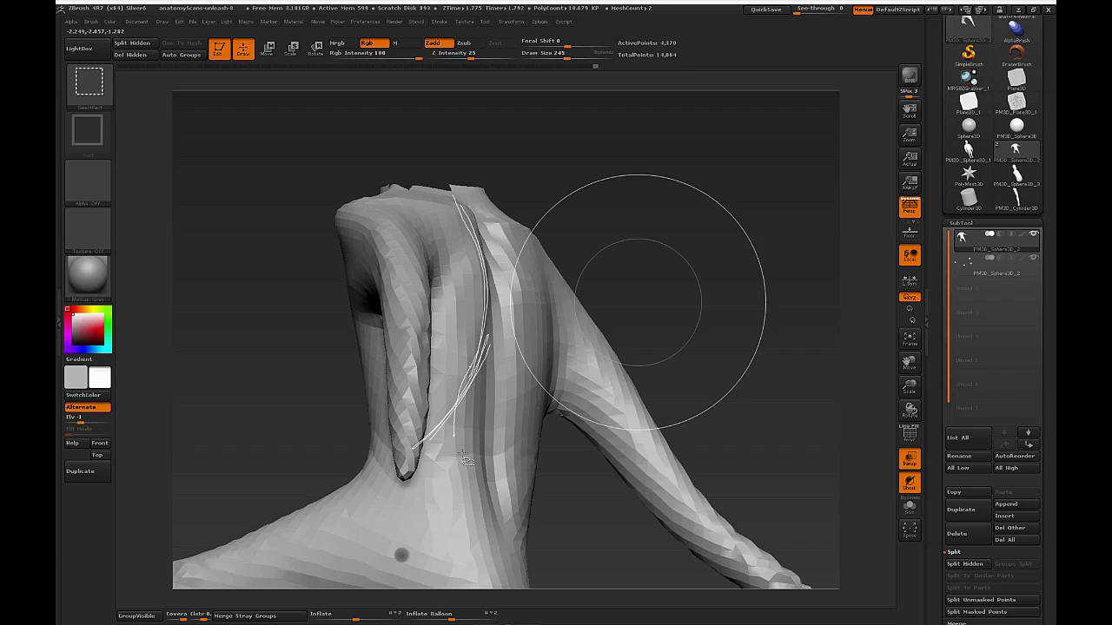
pyautogui.moveTo(460, 400)
pyautogui.keyDown('ctrl'); pyautogui.keyDown('shift'); pyautogui.mouseDown()
pyautogui.moveTo(462, 452)
pyautogui.moveTo(445, 421)
pyautogui.mouseUp(); pyautogui.keyUp('shift'); pyautogui.keyUp('ctrl')
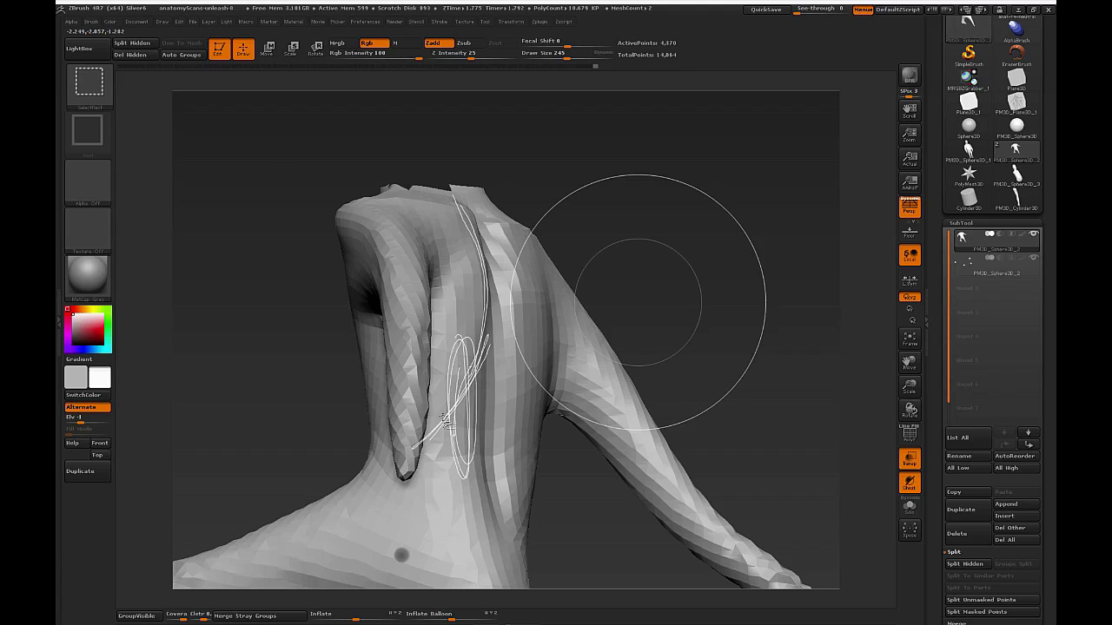
pyautogui.keyDown('ctrl'); pyautogui.keyDown('shift'); pyautogui.moveTo(462, 374); pyautogui.dragTo(443, 443); pyautogui.keyUp('shift'); pyautogui.keyUp('ctrl')
pyautogui.moveTo(483, 486)
pyautogui.keyDown('ctrl'); pyautogui.keyDown('shift'); pyautogui.mouseDown()
pyautogui.moveTo(500, 558)
pyautogui.moveTo(495, 532)
pyautogui.mouseUp(); pyautogui.keyUp('shift'); pyautogui.keyUp('ctrl')
pyautogui.moveTo(392, 510)
pyautogui.keyDown('ctrl'); pyautogui.keyDown('shift'); pyautogui.mouseDown()
pyautogui.moveTo(451, 478)
pyautogui.moveTo(536, 515)
pyautogui.moveTo(365, 508)
pyautogui.mouseUp(); pyautogui.keyUp('shift'); pyautogui.keyUp('ctrl')
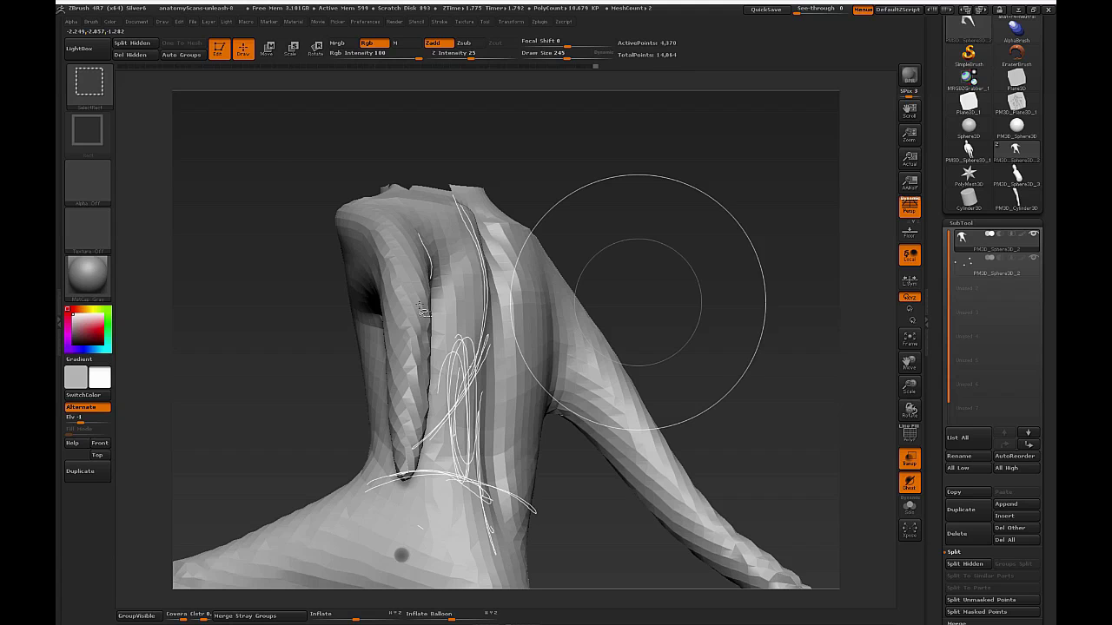
pyautogui.hotkey('ctrl', 'shift', '6')
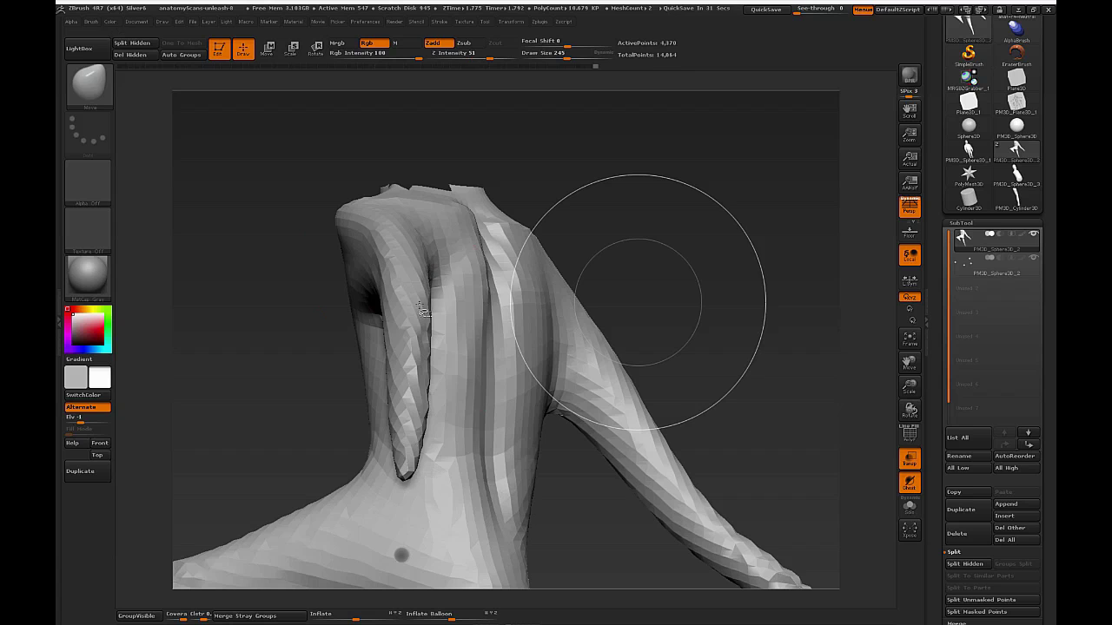
# Reduce the draw size to 123 and unhide the head above the torso.
pyautogui.moveTo(739, 379)
pyautogui.mouseDown()
pyautogui.moveTo(746, 386)
pyautogui.moveTo(722, 402)
pyautogui.moveTo(762, 403)
pyautogui.moveTo(761, 356)
pyautogui.moveTo(720, 368)
pyautogui.mouseUp()
pyautogui.press('s')
pyautogui.moveTo(726, 361)
pyautogui.mouseDown()
pyautogui.moveTo(749, 368)
pyautogui.moveTo(787, 290)
pyautogui.moveTo(794, 310)
pyautogui.moveTo(811, 310)
pyautogui.mouseUp()
pyautogui.hotkey('ctrl', 'shift')
pyautogui.moveTo(395, 274)
pyautogui.keyDown('ctrl'); pyautogui.keyDown('shift'); pyautogui.mouseDown()
pyautogui.moveTo(346, 328)
pyautogui.moveTo(393, 356)
pyautogui.moveTo(518, 345)
pyautogui.moveTo(599, 317)
pyautogui.moveTo(503, 283)
pyautogui.mouseUp(); pyautogui.keyUp('shift'); pyautogui.keyUp('ctrl')
pyautogui.moveTo(773, 365)
pyautogui.mouseDown()
pyautogui.moveTo(799, 350)
pyautogui.moveTo(792, 323)
pyautogui.moveTo(789, 365)
pyautogui.moveTo(822, 382)
pyautogui.moveTo(817, 398)
pyautogui.mouseUp()
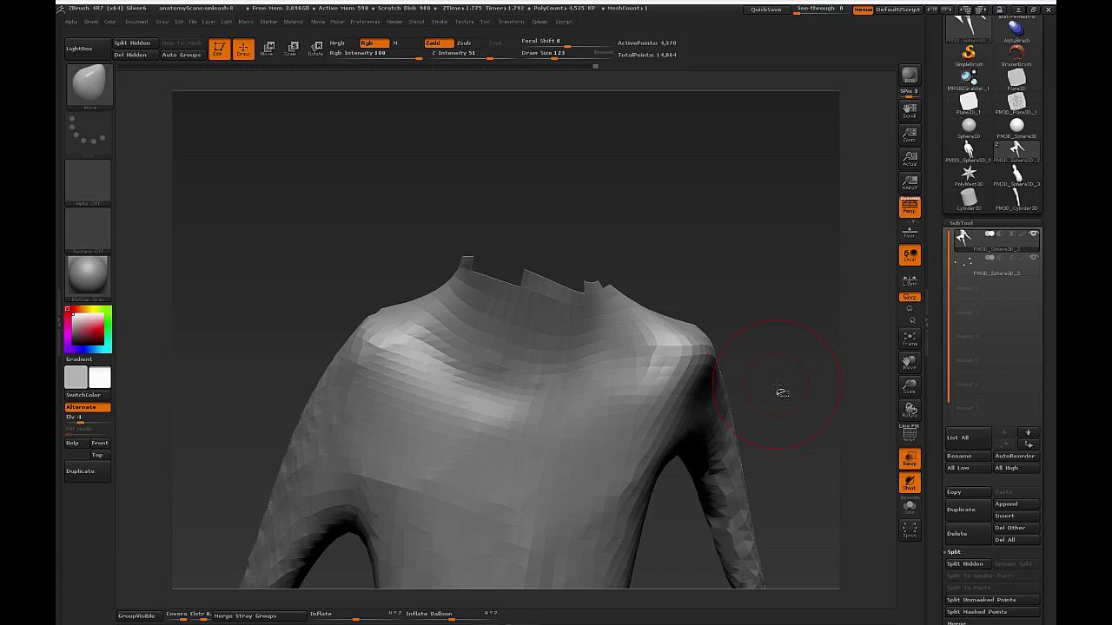
pyautogui.keyDown('ctrl'); pyautogui.keyDown('shift'); pyautogui.click(795, 300); pyautogui.keyUp('shift'); pyautogui.keyUp('ctrl')
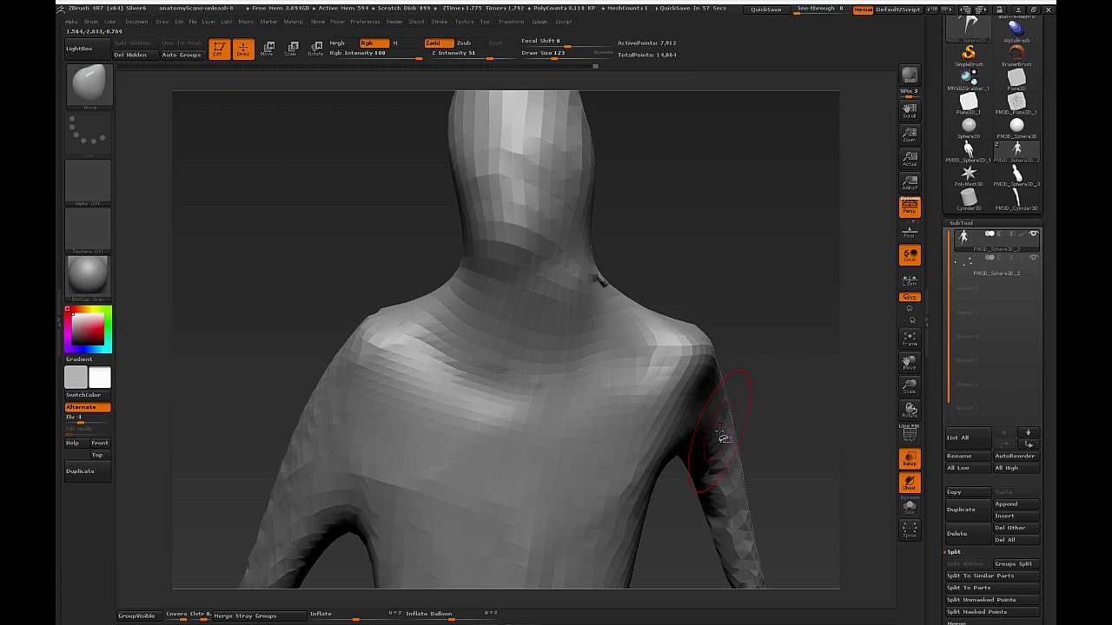
# Mask a band across the shoulder girdle and smooth the unmasked slope between neck and shoulder.
pyautogui.moveTo(697, 350)
pyautogui.keyDown('ctrl'); pyautogui.mouseDown()
pyautogui.moveTo(659, 383)
pyautogui.moveTo(501, 416)
pyautogui.moveTo(355, 311)
pyautogui.mouseUp(); pyautogui.keyUp('ctrl')
pyautogui.moveTo(784, 281); pyautogui.dragTo(707, 322)
pyautogui.keyDown('ctrl'); pyautogui.moveTo(674, 205); pyautogui.dragTo(515, 157); pyautogui.keyUp('ctrl')
pyautogui.moveTo(528, 475)
pyautogui.mouseDown()
pyautogui.moveTo(559, 355)
pyautogui.moveTo(650, 282)
pyautogui.mouseUp()
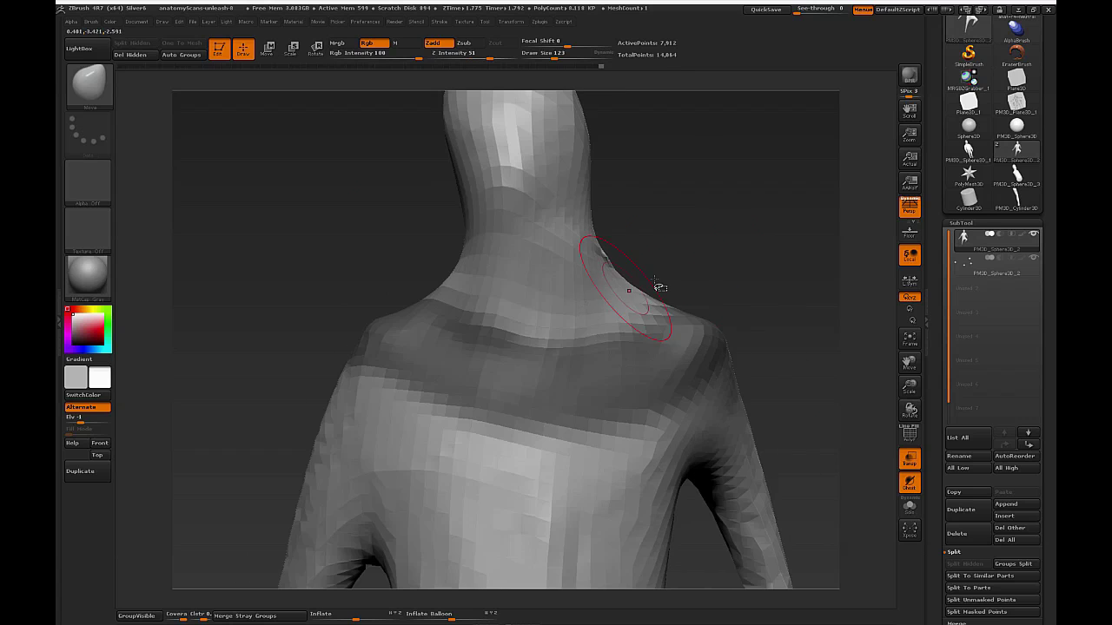
pyautogui.moveTo(735, 268); pyautogui.dragTo(714, 269)
pyautogui.keyDown('shift'); pyautogui.moveTo(586, 271); pyautogui.dragTo(596, 273); pyautogui.keyUp('shift')
pyautogui.moveTo(764, 273); pyautogui.dragTo(766, 275)
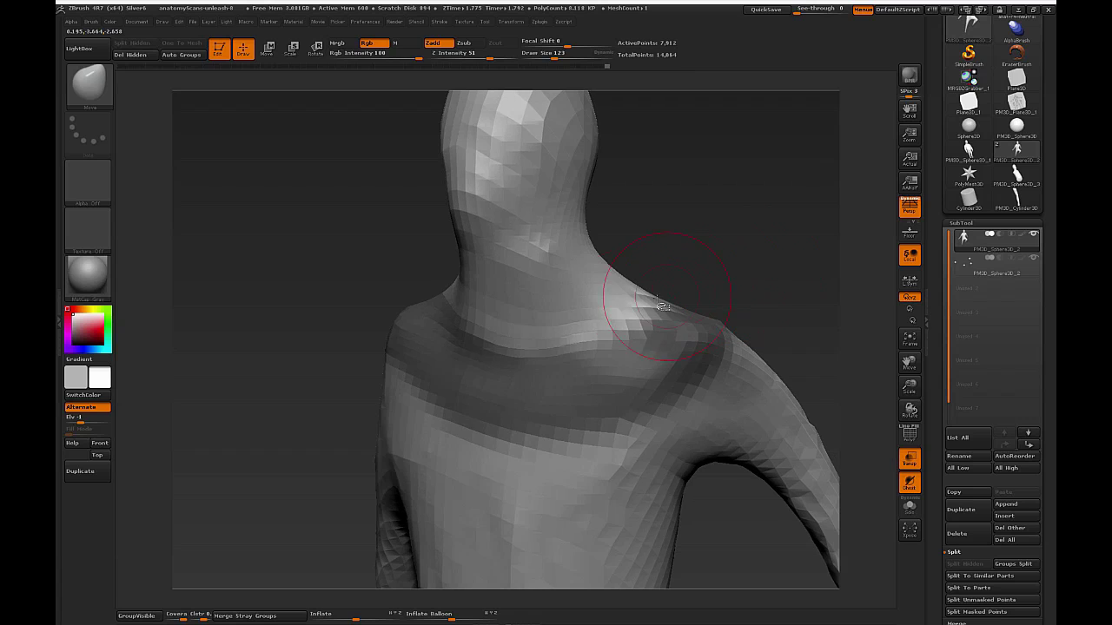
# Build up the front of the neck above the masked shoulders with the ClayBuildup brush at draw size 127.
pyautogui.press('b')
pyautogui.press('c')
pyautogui.press('b')
pyautogui.press('s')
pyautogui.moveTo(599, 322); pyautogui.dragTo(602, 322)
pyautogui.moveTo(712, 267); pyautogui.dragTo(710, 291)
pyautogui.press('s')
pyautogui.moveTo(651, 311); pyautogui.dragTo(472, 341)
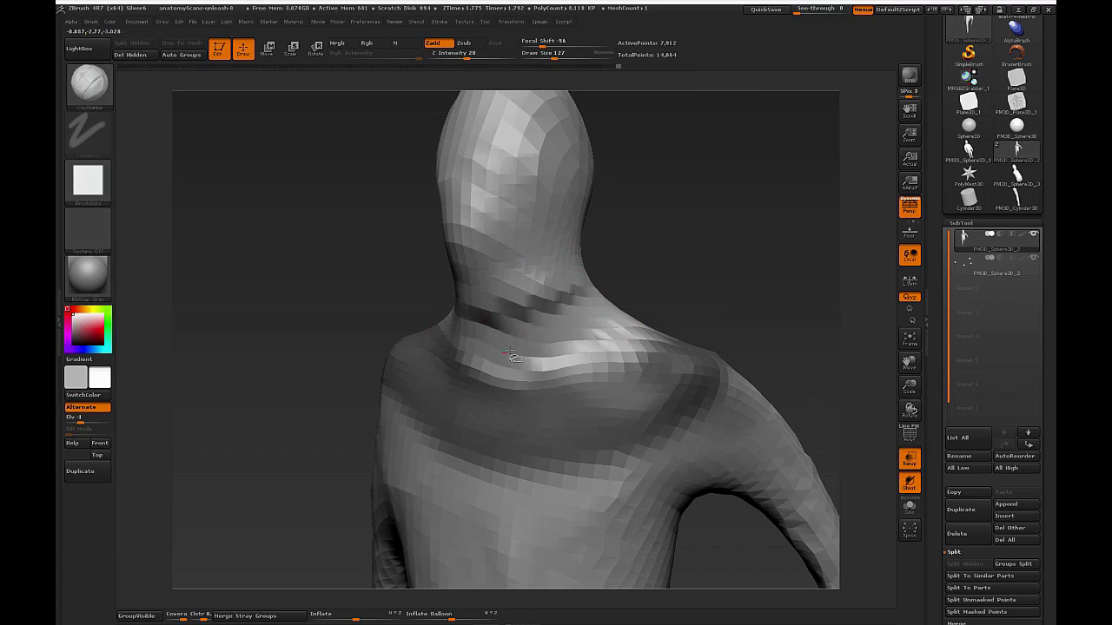
pyautogui.moveTo(737, 304); pyautogui.dragTo(712, 307)
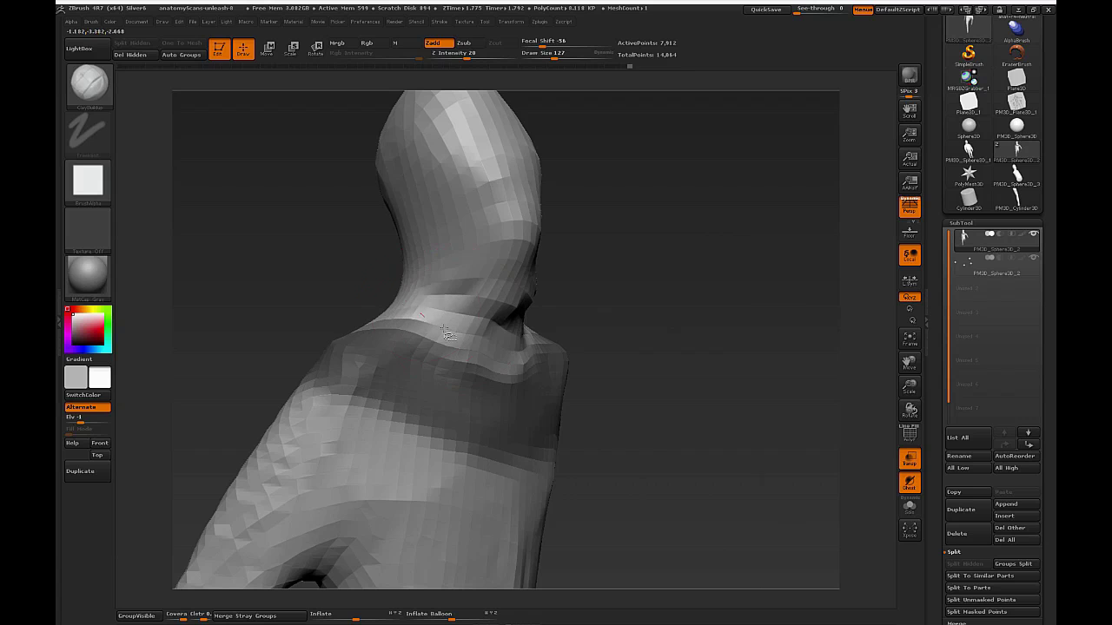
pyautogui.moveTo(734, 313); pyautogui.dragTo(539, 310)
# Add ClayBuildup strokes around the sides and base of the neck.
pyautogui.moveTo(677, 268); pyautogui.dragTo(604, 293)
pyautogui.moveTo(768, 265)
pyautogui.mouseDown()
pyautogui.moveTo(673, 276)
pyautogui.moveTo(639, 261)
pyautogui.moveTo(570, 277)
pyautogui.mouseUp()
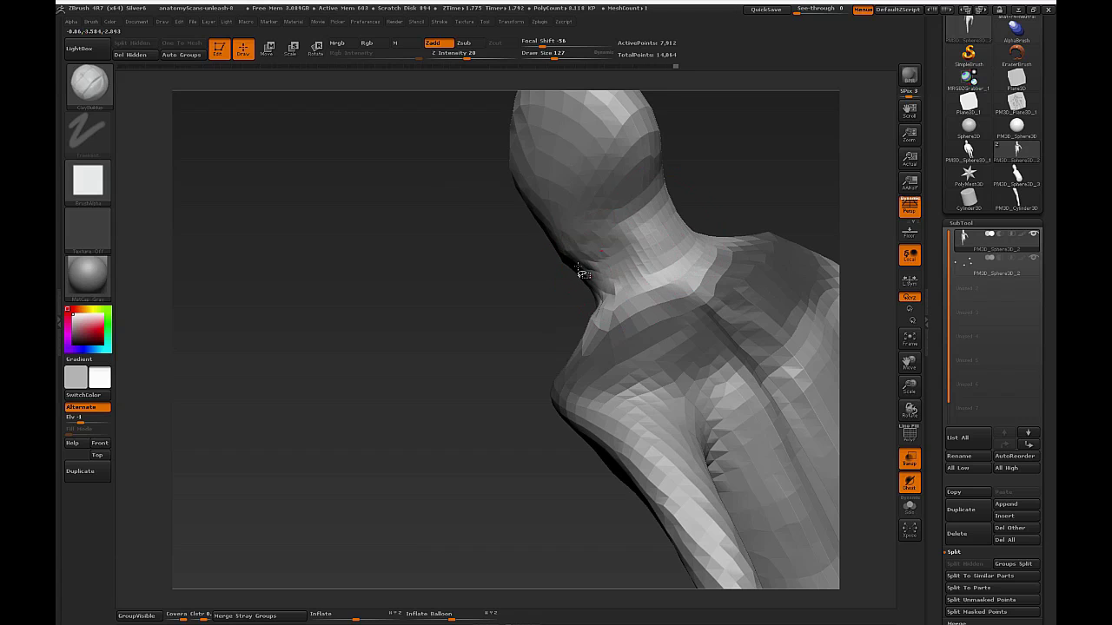
pyautogui.moveTo(785, 189)
pyautogui.mouseDown()
pyautogui.moveTo(750, 217)
pyautogui.moveTo(669, 243)
pyautogui.moveTo(601, 230)
pyautogui.mouseUp()
pyautogui.moveTo(790, 241); pyautogui.dragTo(684, 259)
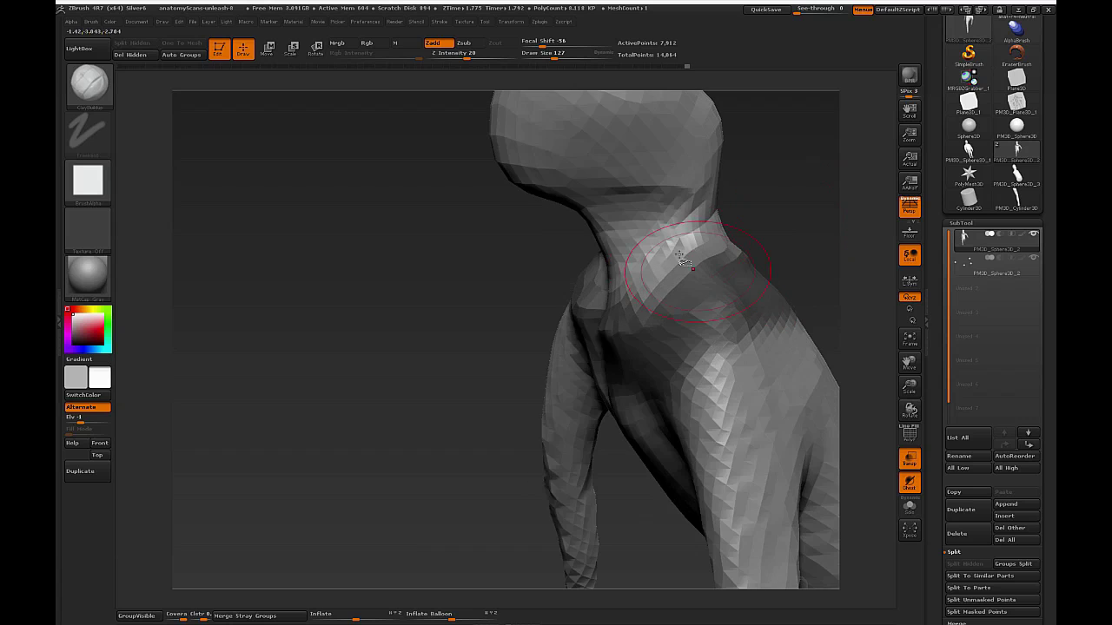
pyautogui.moveTo(798, 231); pyautogui.dragTo(661, 213)
pyautogui.moveTo(795, 178)
pyautogui.mouseDown()
pyautogui.moveTo(710, 233)
pyautogui.moveTo(774, 200)
pyautogui.mouseUp()
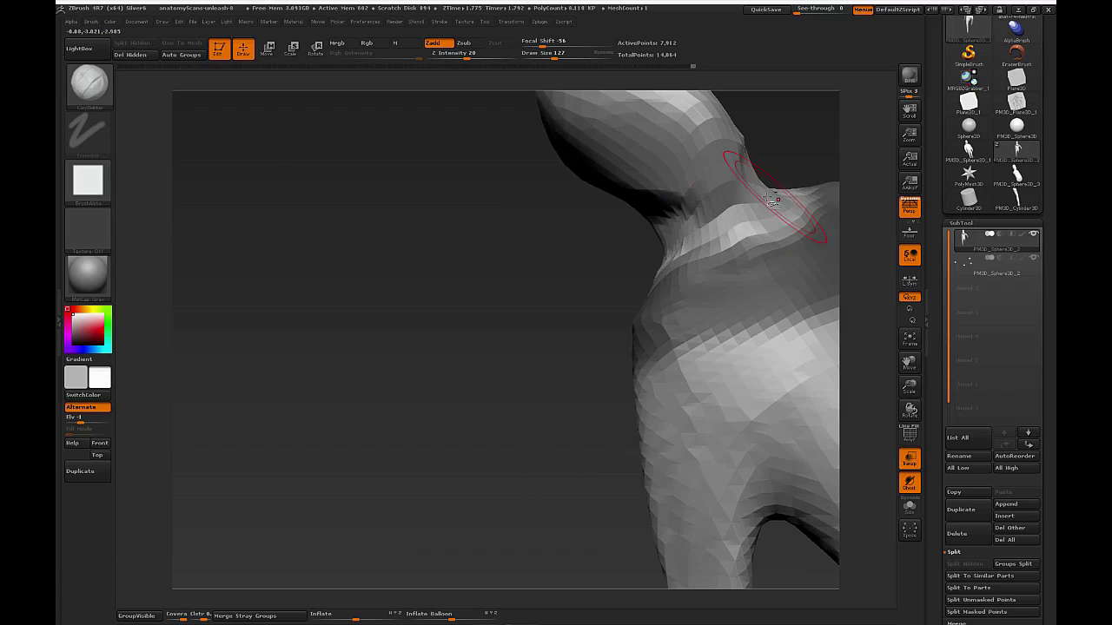
pyautogui.moveTo(833, 144); pyautogui.dragTo(784, 196)
# Fill out the side of the neck beneath the jaw with ClayBuildup strokes.
pyautogui.moveTo(640, 273)
pyautogui.mouseDown()
pyautogui.moveTo(693, 266)
pyautogui.moveTo(491, 335)
pyautogui.moveTo(474, 355)
pyautogui.mouseUp()
pyautogui.moveTo(678, 270); pyautogui.dragTo(632, 273)
pyautogui.moveTo(533, 300); pyautogui.dragTo(451, 349)
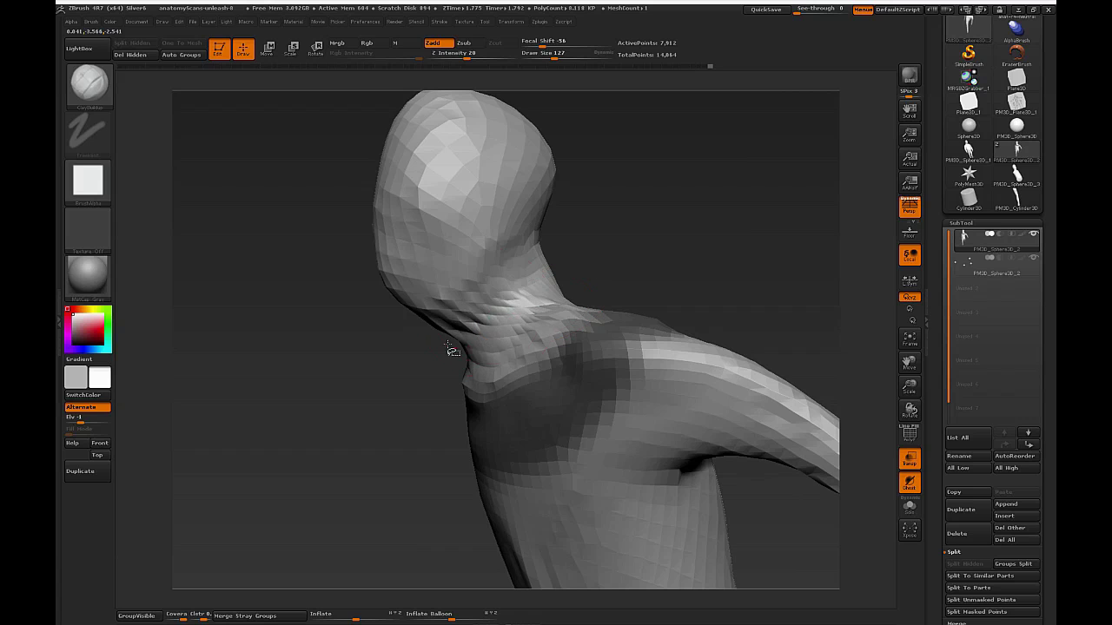
pyautogui.moveTo(496, 317); pyautogui.dragTo(455, 320)
pyautogui.moveTo(647, 263); pyautogui.dragTo(708, 264)
pyautogui.moveTo(541, 312); pyautogui.dragTo(412, 330)
pyautogui.moveTo(705, 285); pyautogui.dragTo(599, 301)
pyautogui.moveTo(502, 313); pyautogui.dragTo(459, 293)
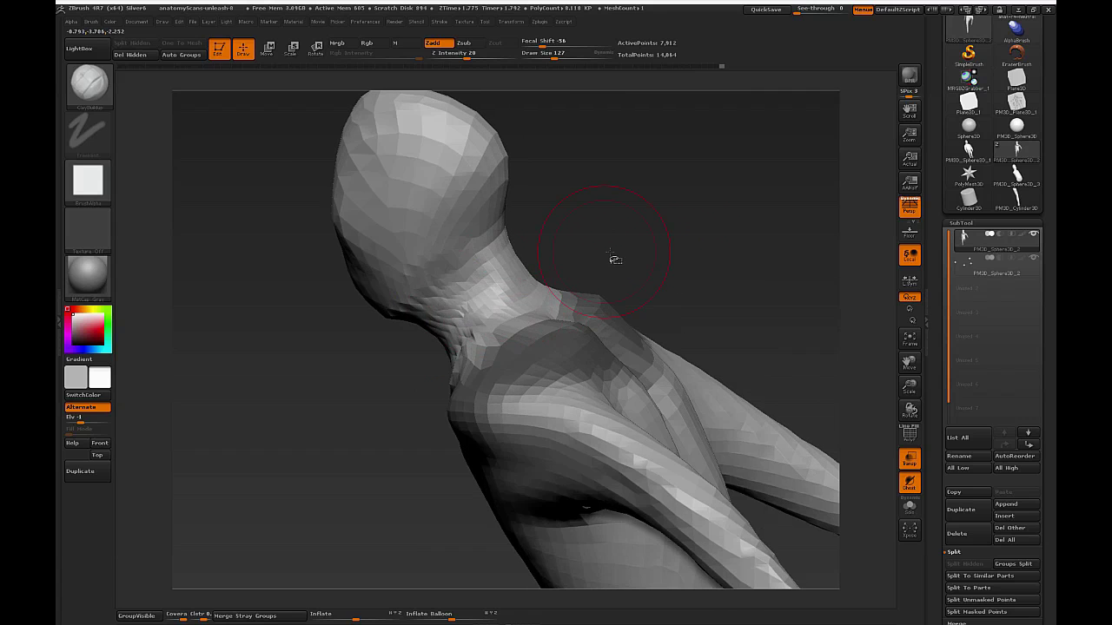
pyautogui.moveTo(616, 259); pyautogui.dragTo(674, 222)
pyautogui.moveTo(488, 327); pyautogui.dragTo(436, 351)
# Trace the neck's form in a zigzag, then shape its front and side as a column with ClayBuildup.
pyautogui.keyDown('alt'); pyautogui.moveTo(624, 300); pyautogui.dragTo(773, 247); pyautogui.keyUp('alt')
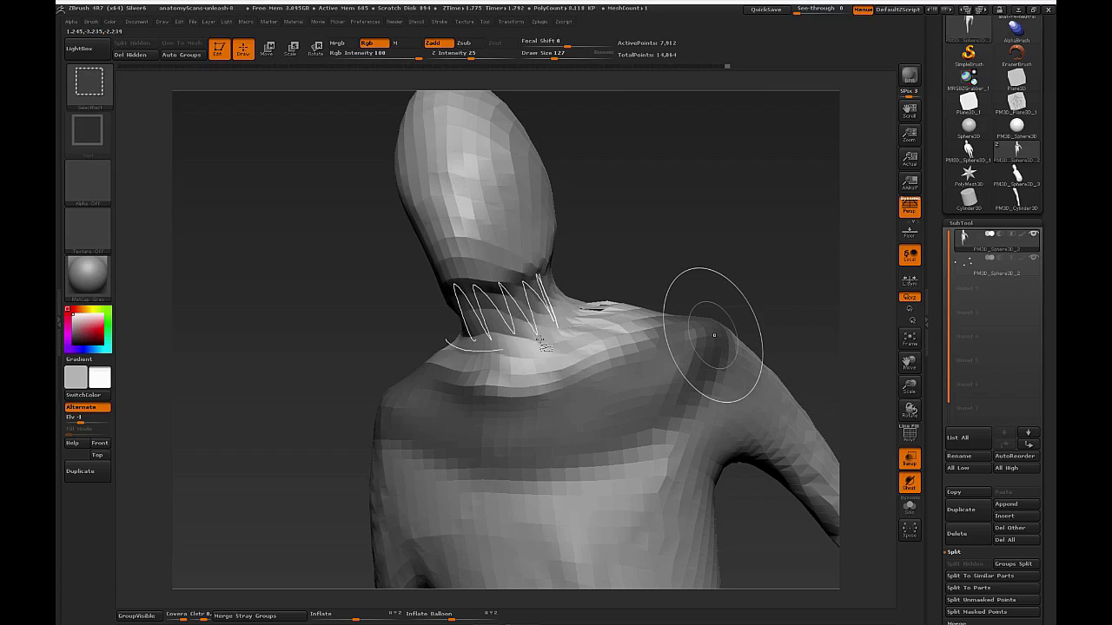
pyautogui.moveTo(665, 261); pyautogui.dragTo(730, 263)
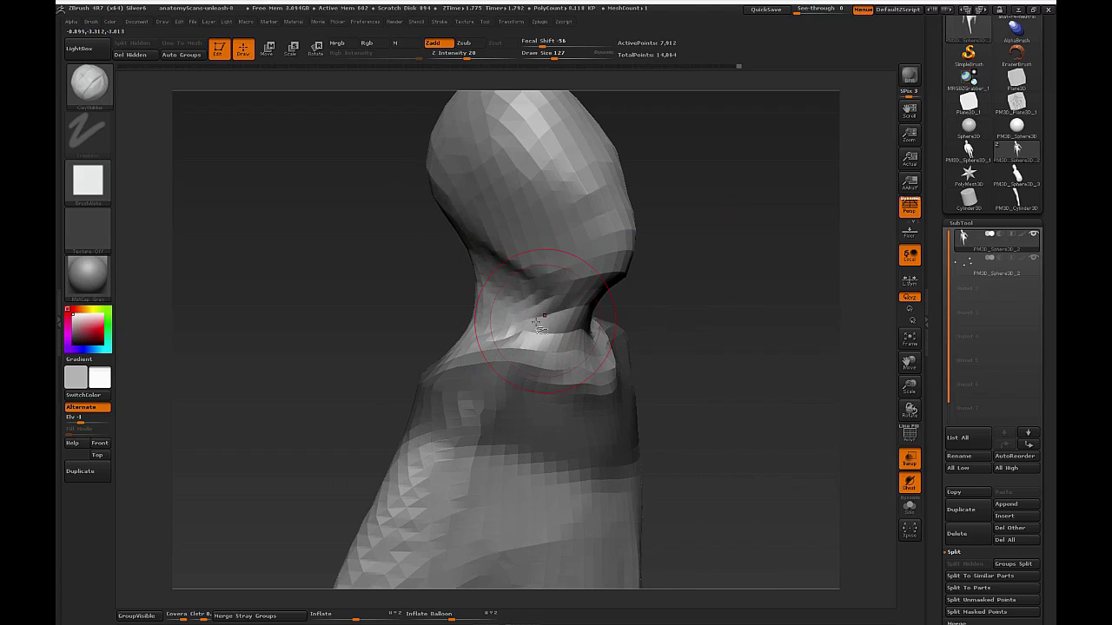
pyautogui.moveTo(691, 324); pyautogui.dragTo(559, 325)
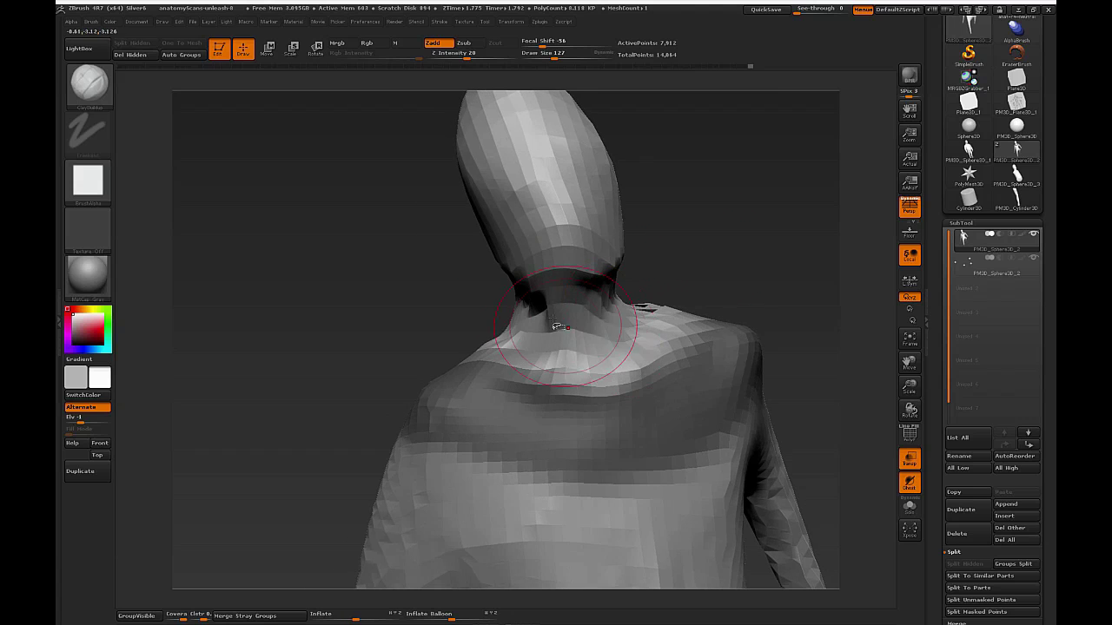
pyautogui.moveTo(701, 276); pyautogui.dragTo(611, 310)
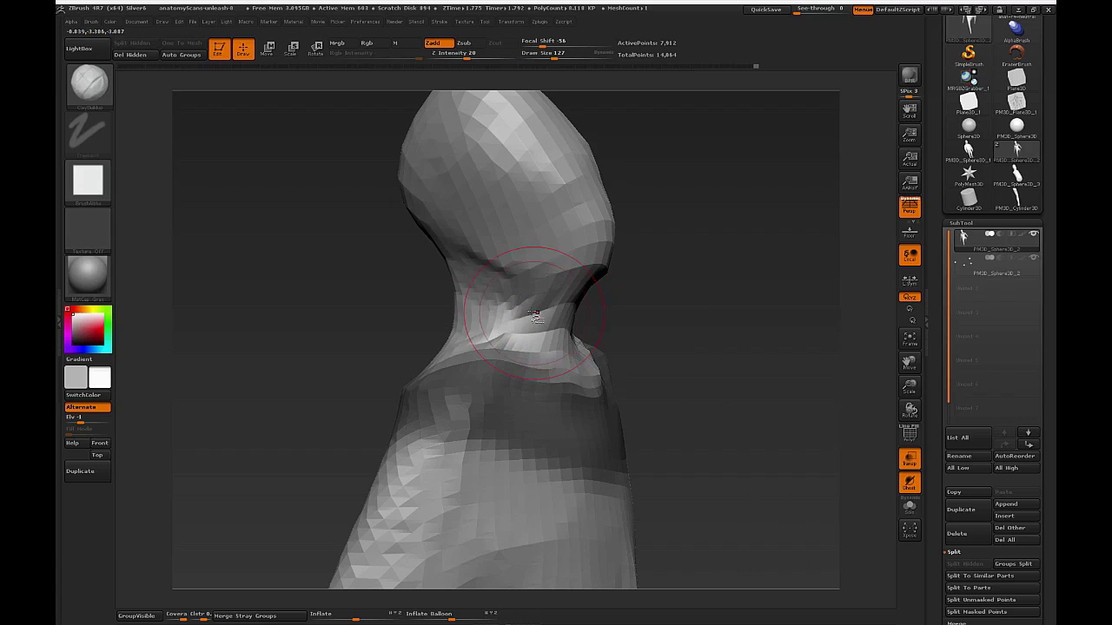
pyautogui.moveTo(619, 321); pyautogui.dragTo(704, 353)
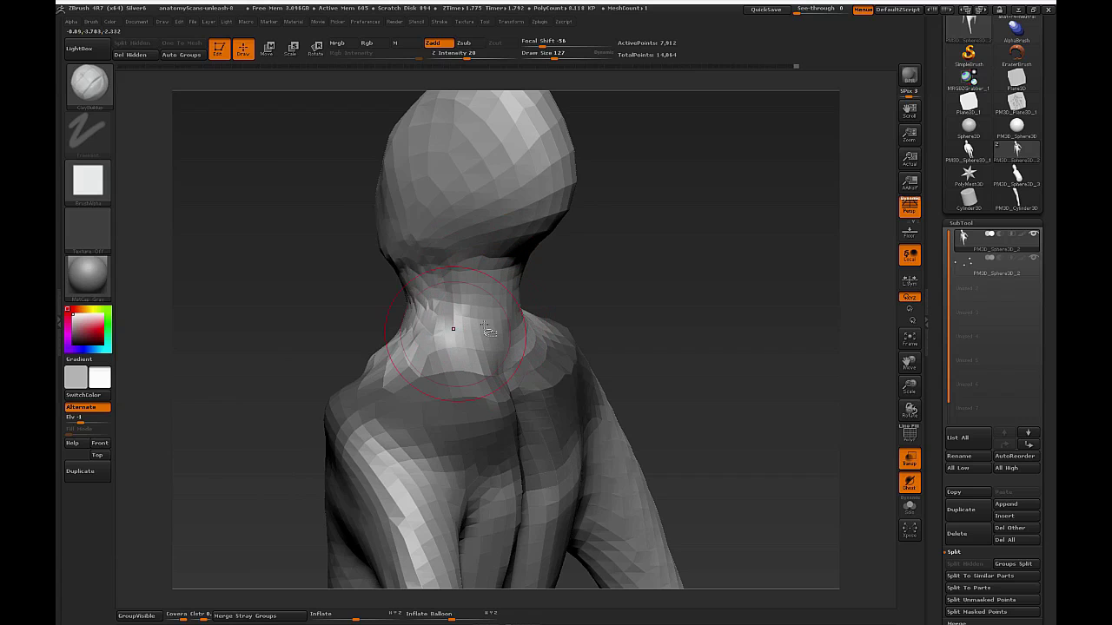
# Build up the nape between the masked shoulders and the skull with ClayBuildup.
pyautogui.moveTo(674, 331); pyautogui.dragTo(545, 334)
pyautogui.moveTo(673, 276); pyautogui.dragTo(737, 294)
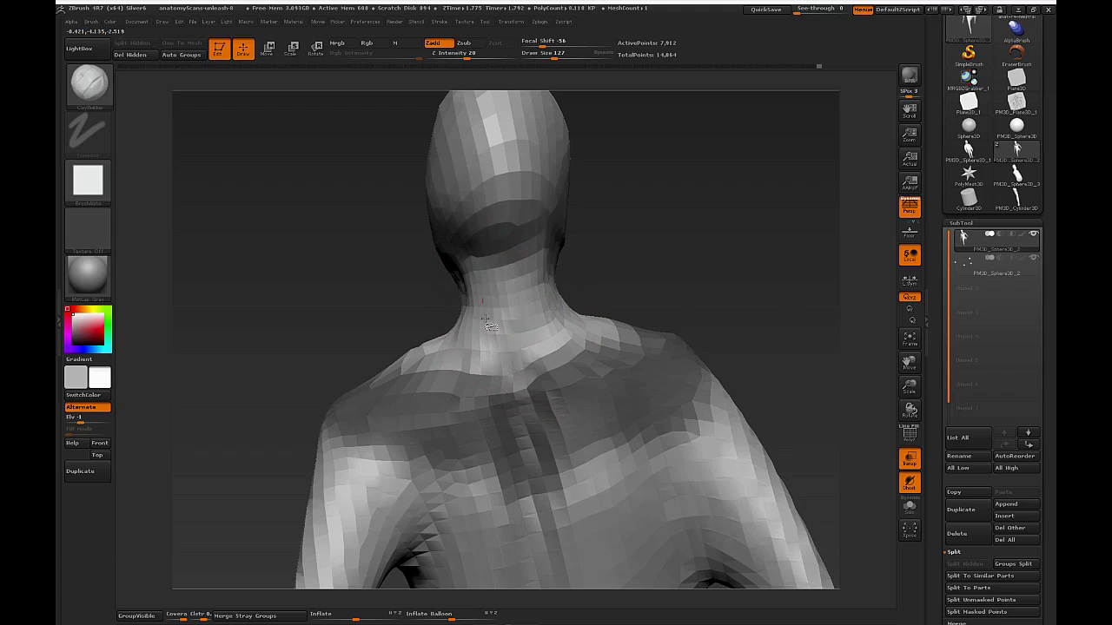
pyautogui.moveTo(774, 347)
pyautogui.mouseDown()
pyautogui.moveTo(752, 347)
pyautogui.moveTo(760, 293)
pyautogui.moveTo(747, 287)
pyautogui.mouseUp()
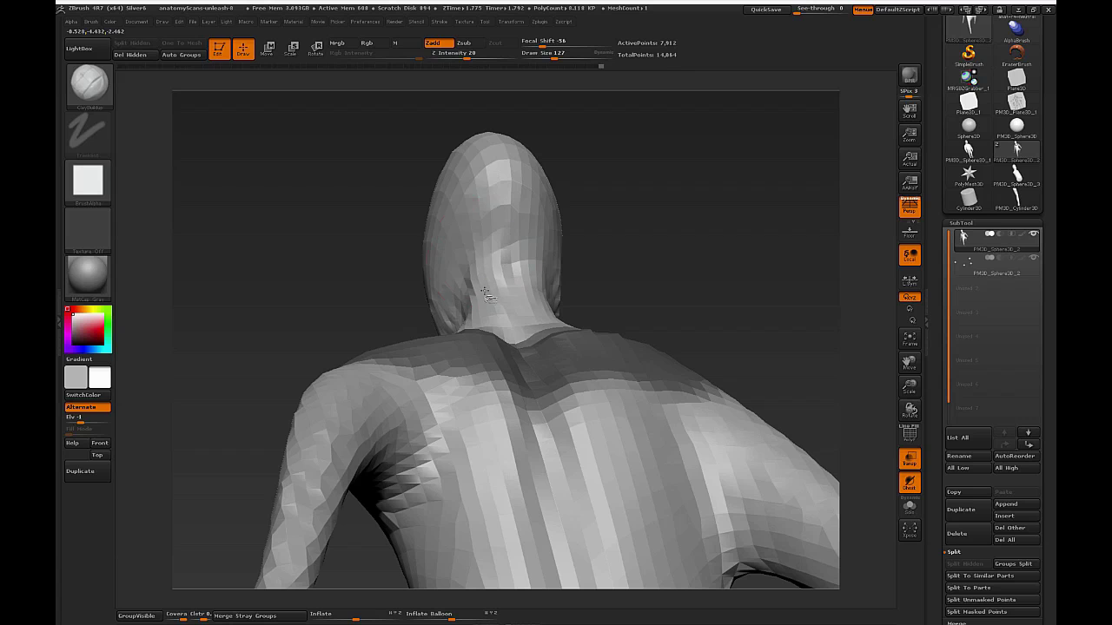
# Build up the back of the skull and the jaw with ClayBuildup, and smooth the head's surface.
pyautogui.moveTo(670, 261); pyautogui.dragTo(643, 300)
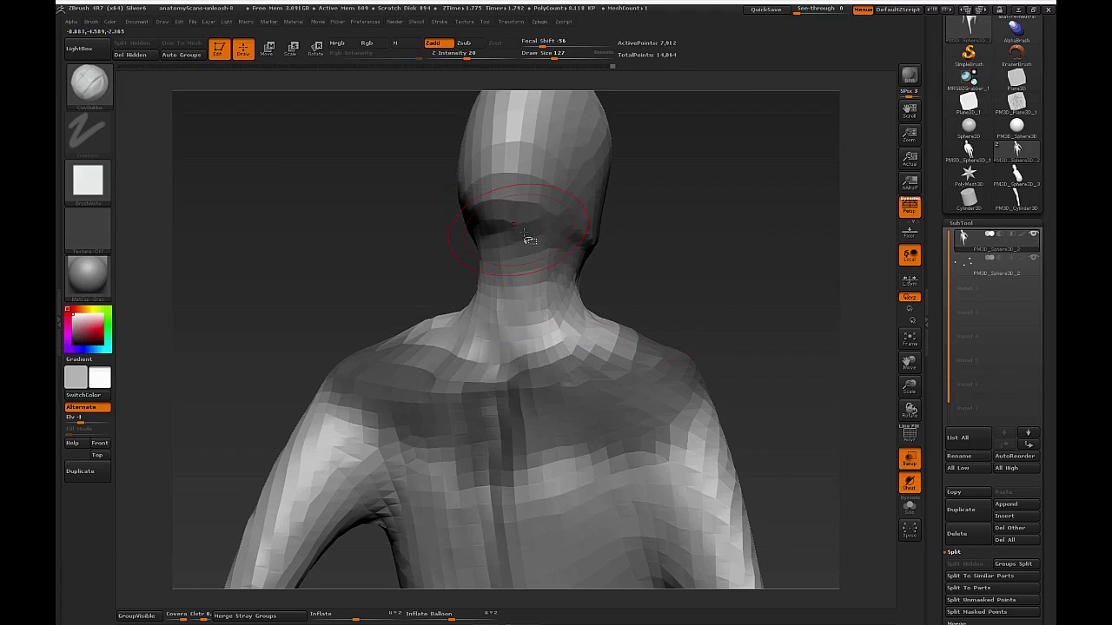
pyautogui.moveTo(685, 290); pyautogui.dragTo(554, 305)
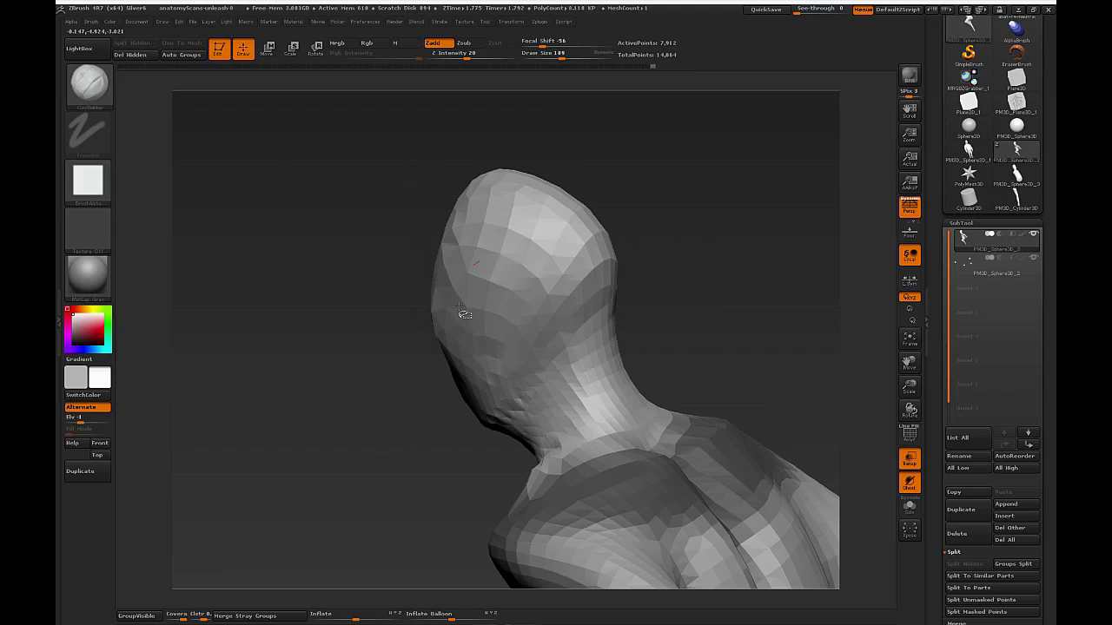
pyautogui.moveTo(489, 292); pyautogui.dragTo(695, 191)
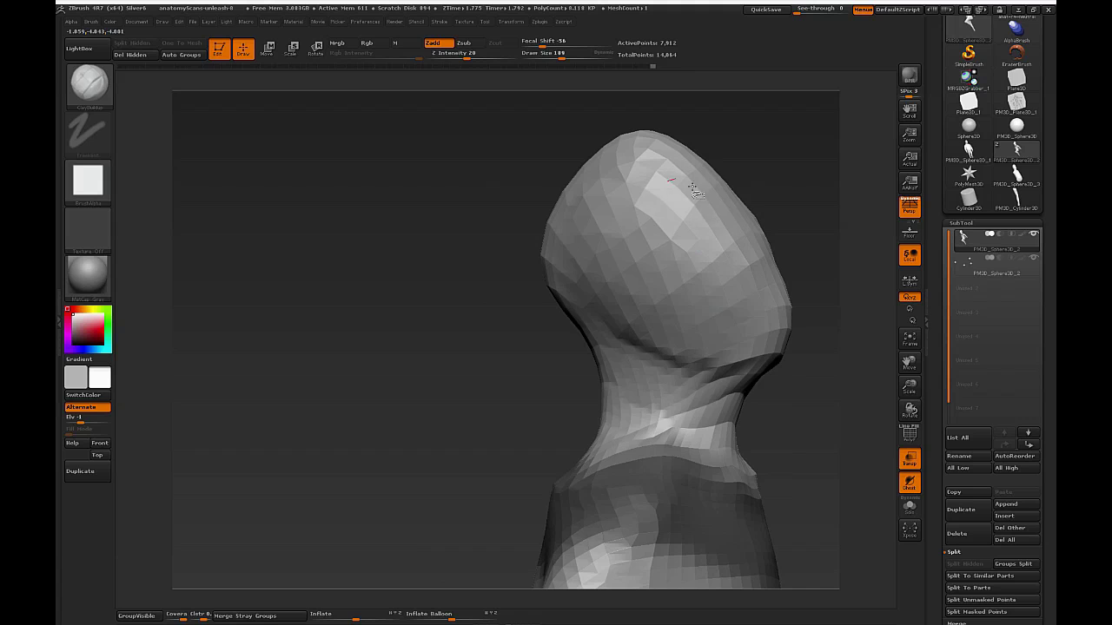
pyautogui.moveTo(801, 144)
pyautogui.mouseDown()
pyautogui.moveTo(710, 213)
pyautogui.moveTo(747, 243)
pyautogui.moveTo(703, 364)
pyautogui.moveTo(721, 361)
pyautogui.mouseUp()
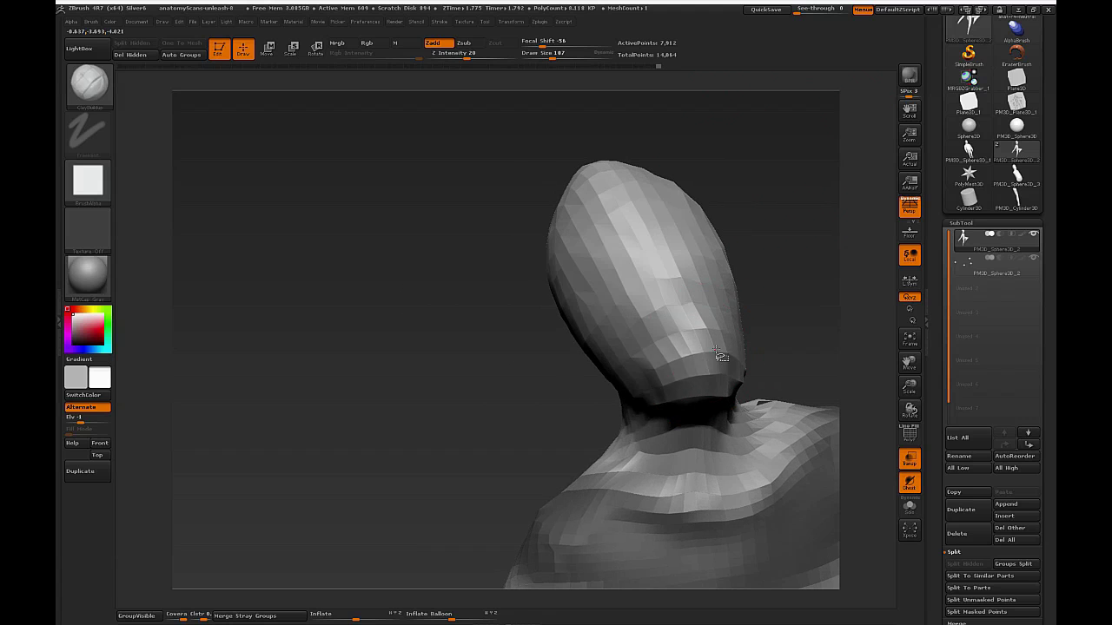
pyautogui.moveTo(749, 265)
pyautogui.mouseDown()
pyautogui.moveTo(811, 251)
pyautogui.moveTo(768, 295)
pyautogui.moveTo(785, 283)
pyautogui.moveTo(715, 273)
pyautogui.moveTo(744, 317)
pyautogui.moveTo(739, 363)
pyautogui.moveTo(634, 278)
pyautogui.mouseUp()
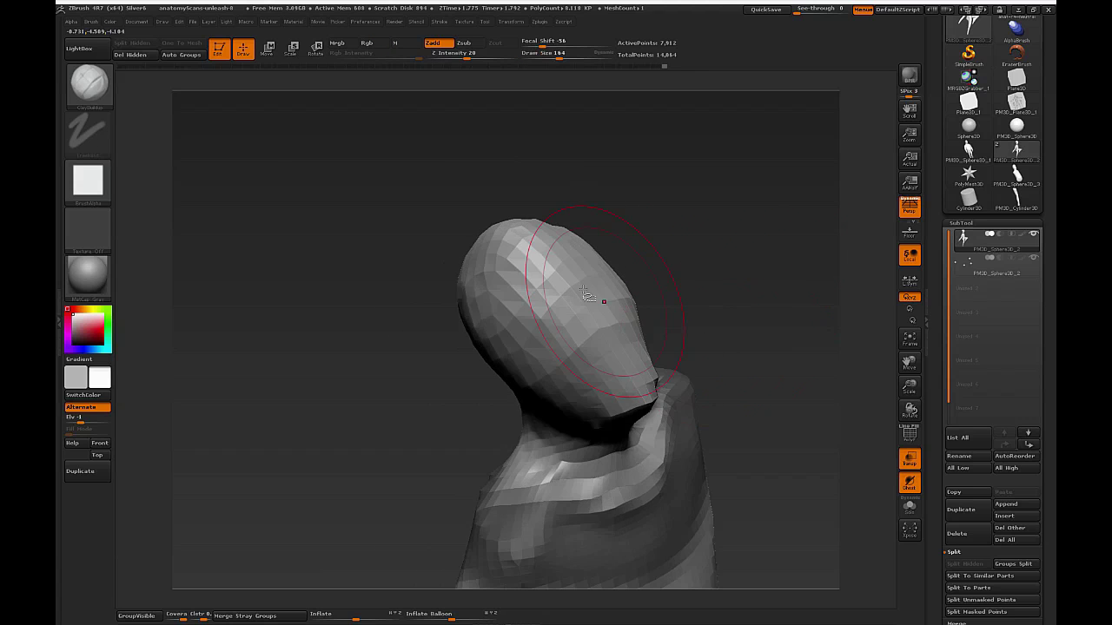
pyautogui.press('shift')
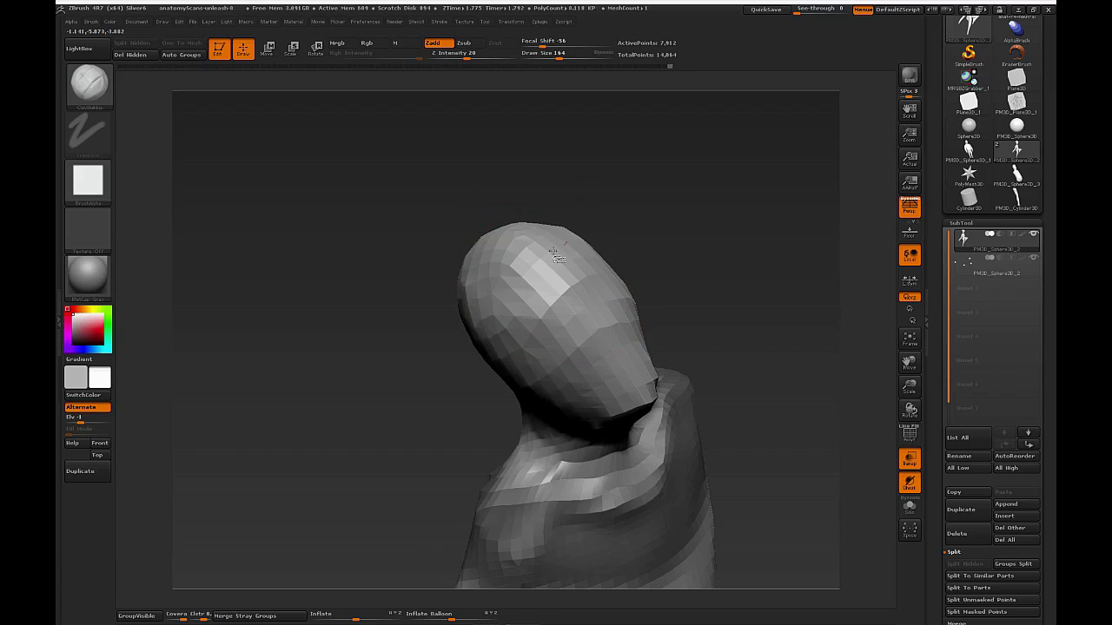
pyautogui.moveTo(727, 288); pyautogui.dragTo(751, 293)
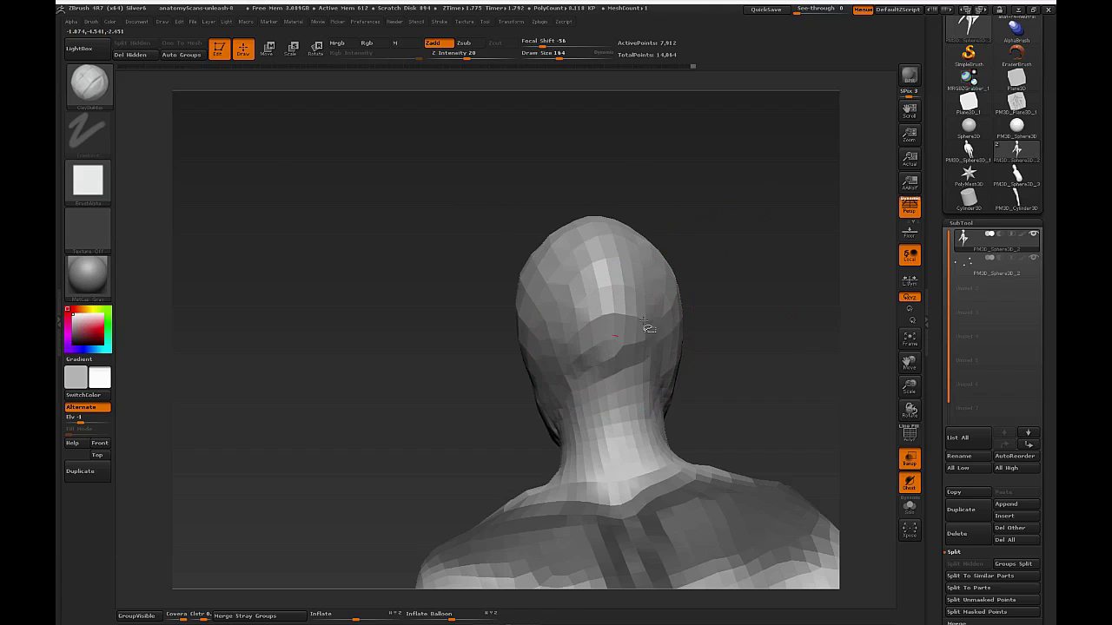
# Adjust the jaw corner and the side of the neck with the Move brush at draw size 107.
pyautogui.moveTo(797, 374)
pyautogui.mouseDown()
pyautogui.moveTo(832, 305)
pyautogui.moveTo(707, 211)
pyautogui.moveTo(785, 278)
pyautogui.moveTo(747, 323)
pyautogui.moveTo(767, 370)
pyautogui.moveTo(780, 354)
pyautogui.moveTo(807, 375)
pyautogui.moveTo(773, 374)
pyautogui.mouseUp()
pyautogui.press('b')
pyautogui.press('m')
pyautogui.press('v')
pyautogui.press('s')
pyautogui.moveTo(567, 326); pyautogui.dragTo(554, 326)
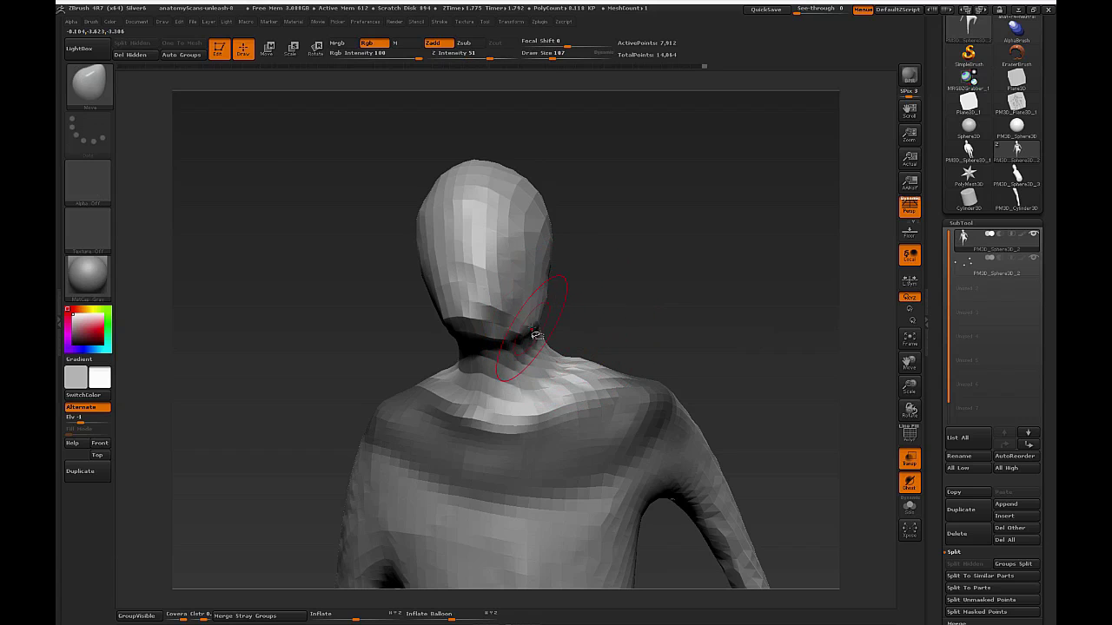
pyautogui.moveTo(514, 337)
pyautogui.mouseDown()
pyautogui.moveTo(631, 308)
pyautogui.moveTo(576, 306)
pyautogui.mouseUp()
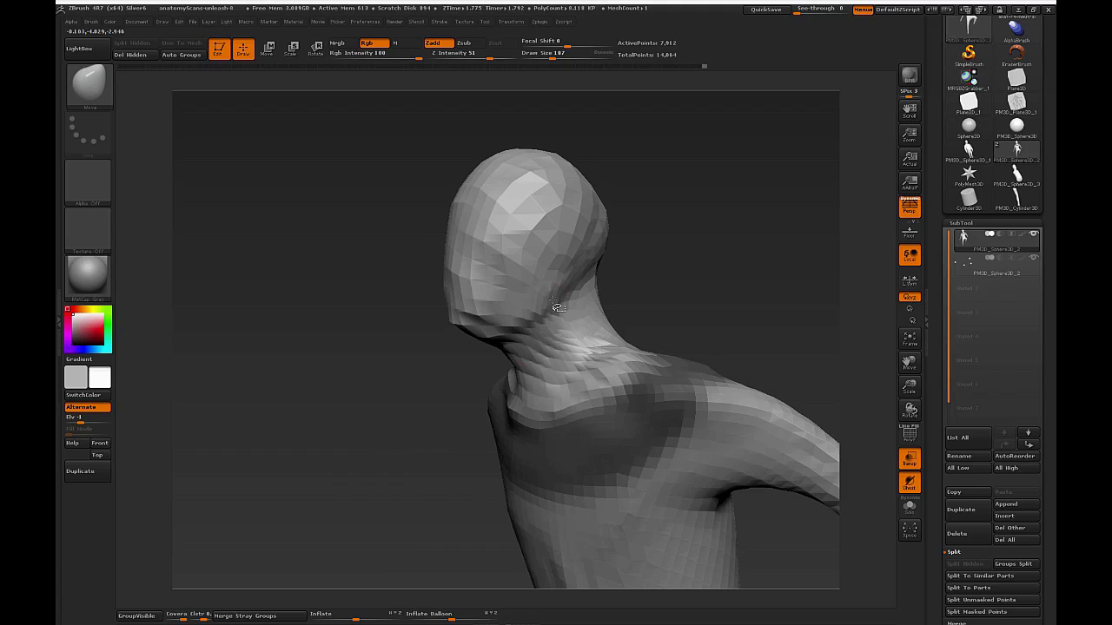
pyautogui.moveTo(654, 290)
pyautogui.mouseDown()
pyautogui.moveTo(677, 286)
pyautogui.moveTo(612, 304)
pyautogui.moveTo(628, 268)
pyautogui.moveTo(640, 328)
pyautogui.mouseUp()
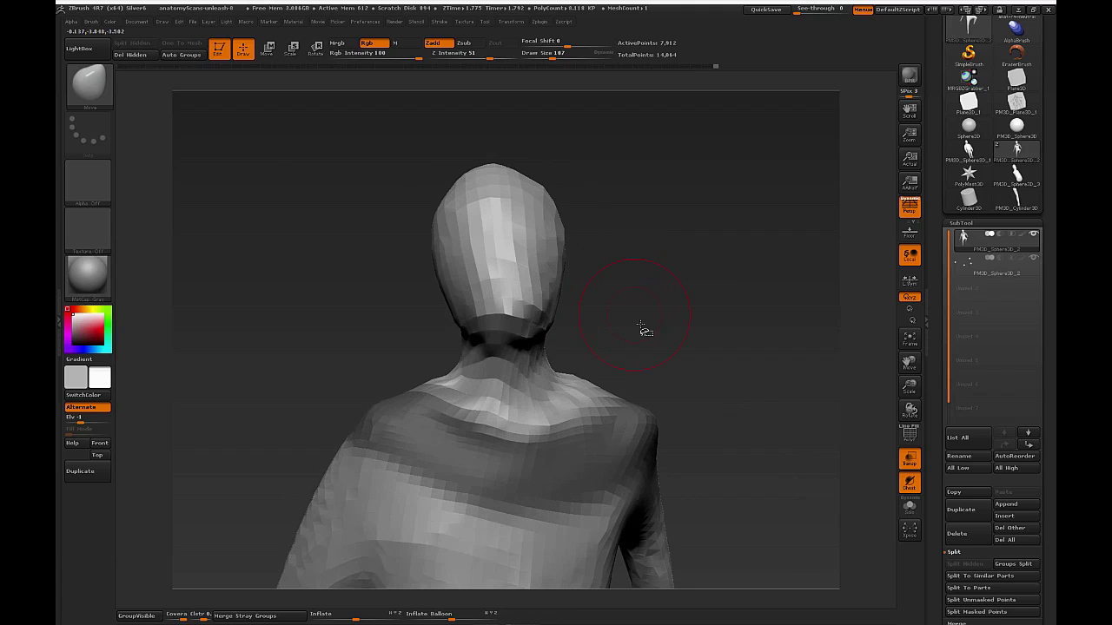
# Clear the shoulder mask and measure the head from chin to crown with a transpose line.
pyautogui.moveTo(747, 361)
pyautogui.keyDown('alt'); pyautogui.mouseDown()
pyautogui.moveTo(725, 361)
pyautogui.moveTo(731, 349)
pyautogui.moveTo(732, 376)
pyautogui.moveTo(765, 376)
pyautogui.moveTo(794, 355)
pyautogui.moveTo(804, 318)
pyautogui.moveTo(700, 351)
pyautogui.moveTo(608, 295)
pyautogui.mouseUp(); pyautogui.keyUp('alt')
pyautogui.press('w')
pyautogui.moveTo(413, 391)
pyautogui.mouseDown()
pyautogui.moveTo(539, 164)
pyautogui.moveTo(522, 204)
pyautogui.mouseUp()
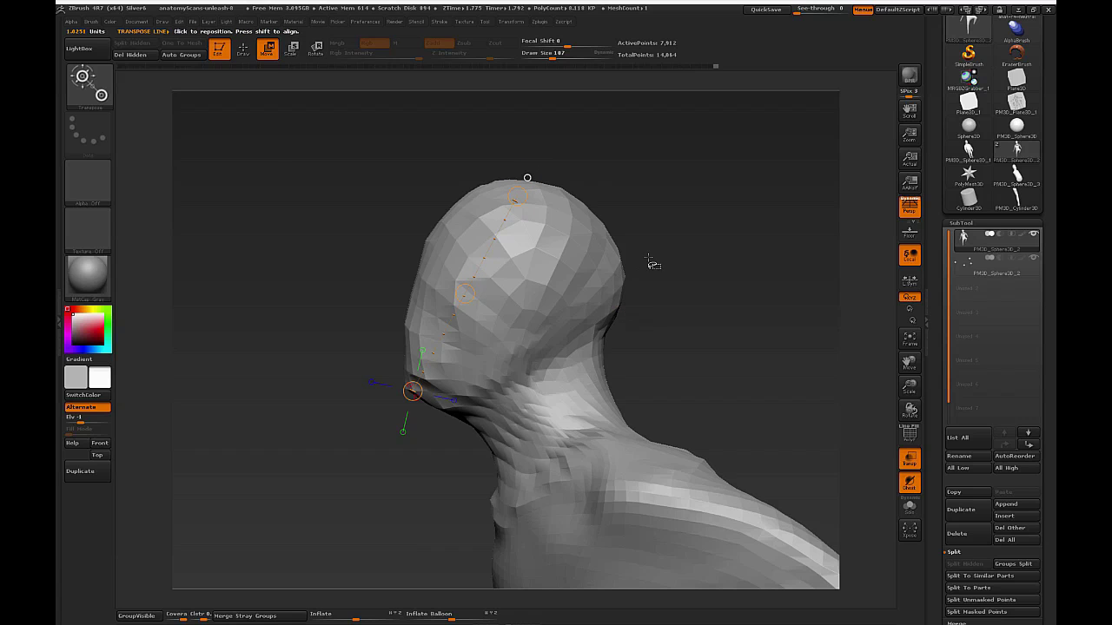
pyautogui.press('q')
# Reshape the crown and the back of the skull with the Move brush at draw size 401.
pyautogui.press('s')
pyautogui.moveTo(610, 245); pyautogui.dragTo(637, 243)
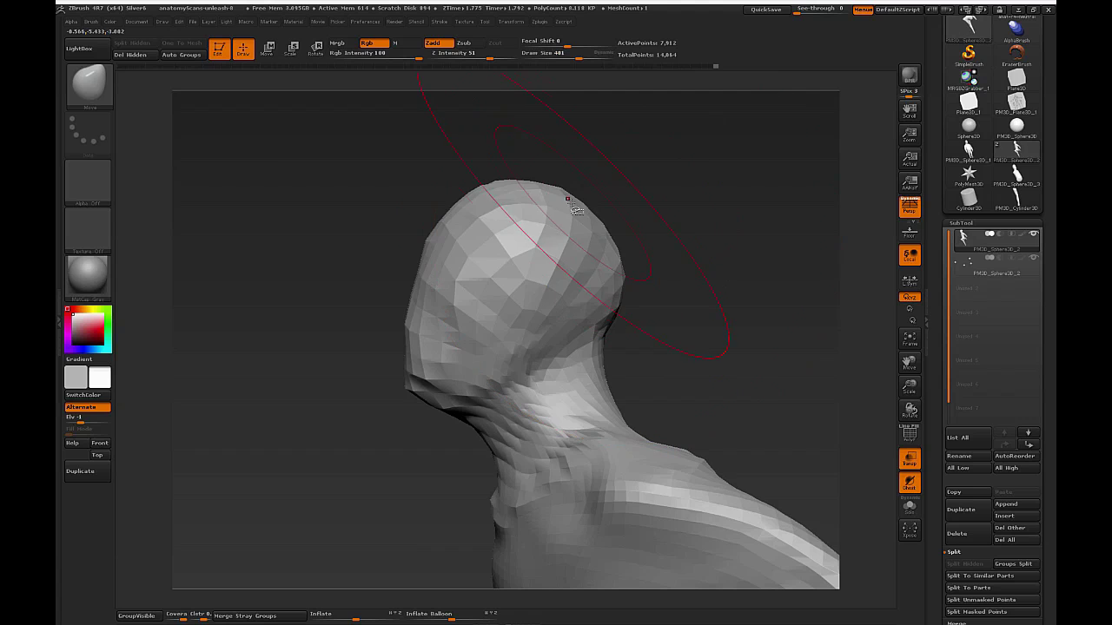
pyautogui.moveTo(568, 199); pyautogui.dragTo(561, 211)
pyautogui.moveTo(668, 232)
pyautogui.mouseDown()
pyautogui.moveTo(725, 256)
pyautogui.moveTo(658, 224)
pyautogui.moveTo(626, 222)
pyautogui.mouseUp()
pyautogui.moveTo(325, 185); pyautogui.dragTo(334, 199)
pyautogui.moveTo(471, 164); pyautogui.dragTo(592, 196)
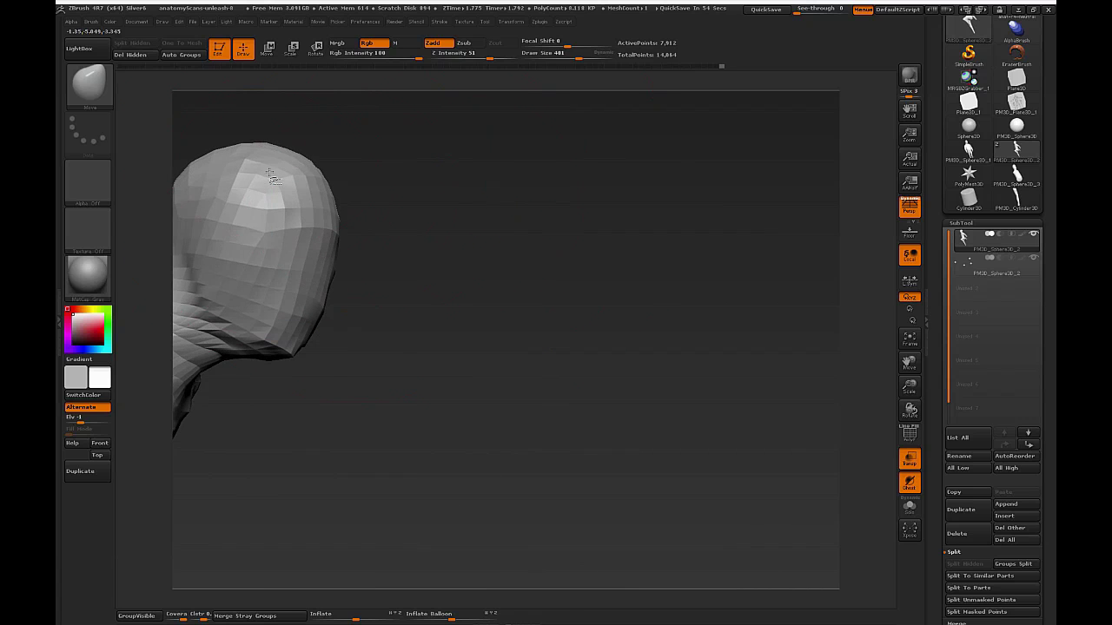
# Push the crown down and pull in the back of the skull in profile with the Move brush.
pyautogui.moveTo(532, 277); pyautogui.dragTo(623, 330)
pyautogui.press('w')
pyautogui.moveTo(569, 259); pyautogui.dragTo(526, 281)
pyautogui.press('q')
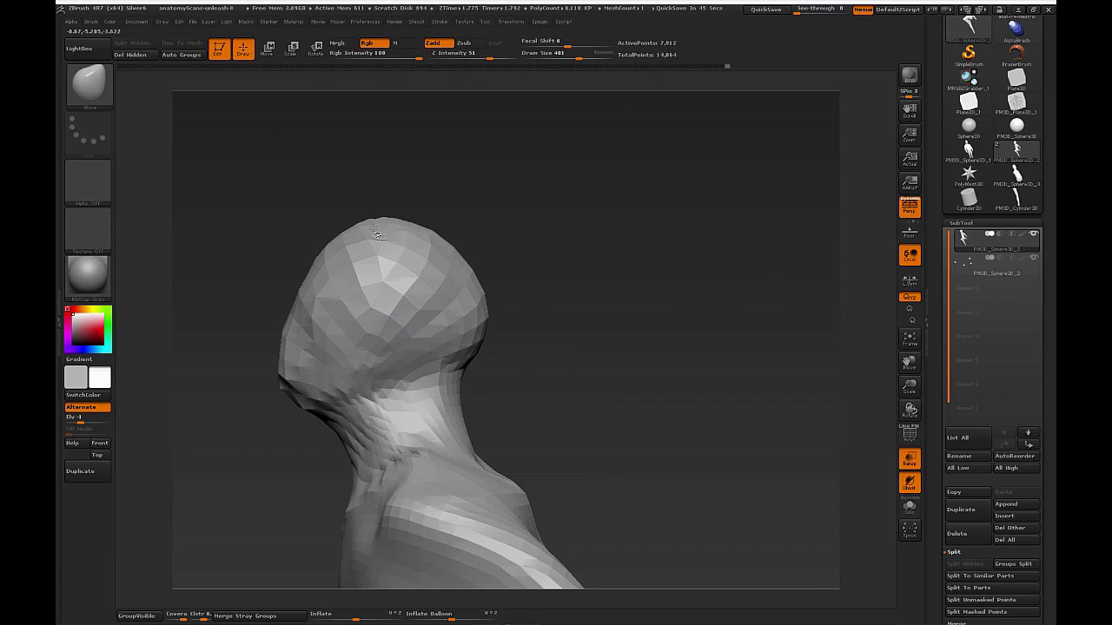
pyautogui.moveTo(375, 232); pyautogui.dragTo(374, 245)
pyautogui.press('w')
pyautogui.moveTo(608, 300)
pyautogui.mouseDown()
pyautogui.moveTo(603, 276)
pyautogui.moveTo(610, 290)
pyautogui.moveTo(590, 302)
pyautogui.mouseUp()
pyautogui.press('q')
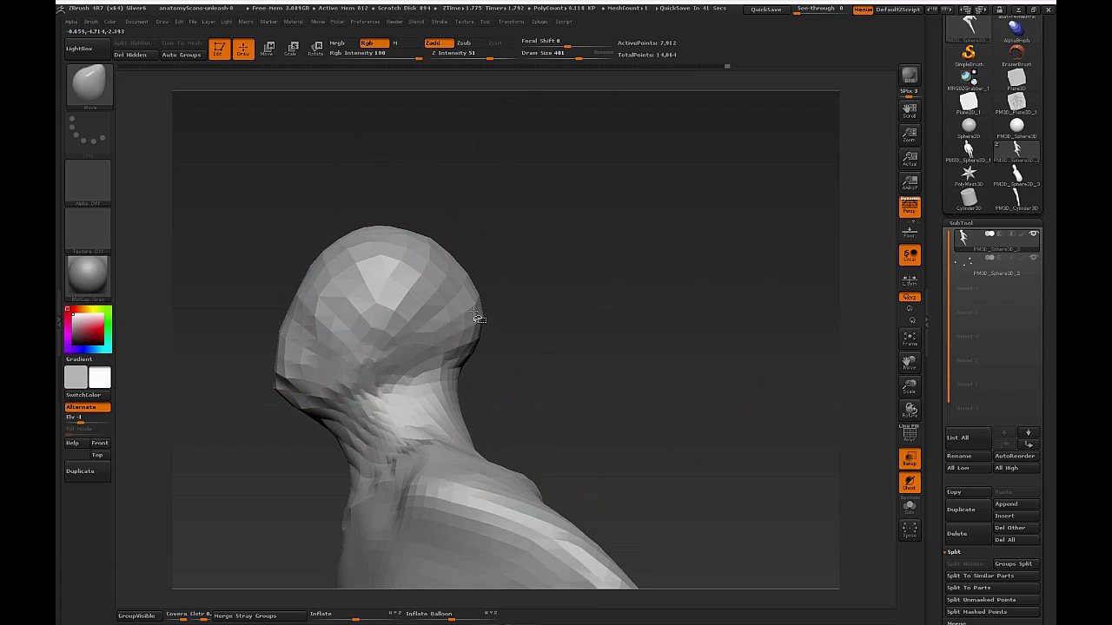
# Set the Move brush's draw size to 227 and examine the whole figure's proportions around the front.
pyautogui.moveTo(501, 309)
pyautogui.mouseDown()
pyautogui.moveTo(608, 325)
pyautogui.moveTo(626, 290)
pyautogui.moveTo(650, 320)
pyautogui.moveTo(704, 350)
pyautogui.moveTo(695, 379)
pyautogui.moveTo(635, 364)
pyautogui.moveTo(648, 369)
pyautogui.mouseUp()
pyautogui.press('s')
pyautogui.press('s')
pyautogui.moveTo(648, 365); pyautogui.dragTo(645, 377)
pyautogui.moveTo(581, 353)
pyautogui.mouseDown()
pyautogui.moveTo(635, 365)
pyautogui.moveTo(707, 305)
pyautogui.moveTo(718, 330)
pyautogui.moveTo(599, 316)
pyautogui.moveTo(643, 312)
pyautogui.moveTo(603, 248)
pyautogui.moveTo(670, 295)
pyautogui.moveTo(693, 348)
pyautogui.moveTo(739, 365)
pyautogui.moveTo(726, 357)
pyautogui.mouseUp()
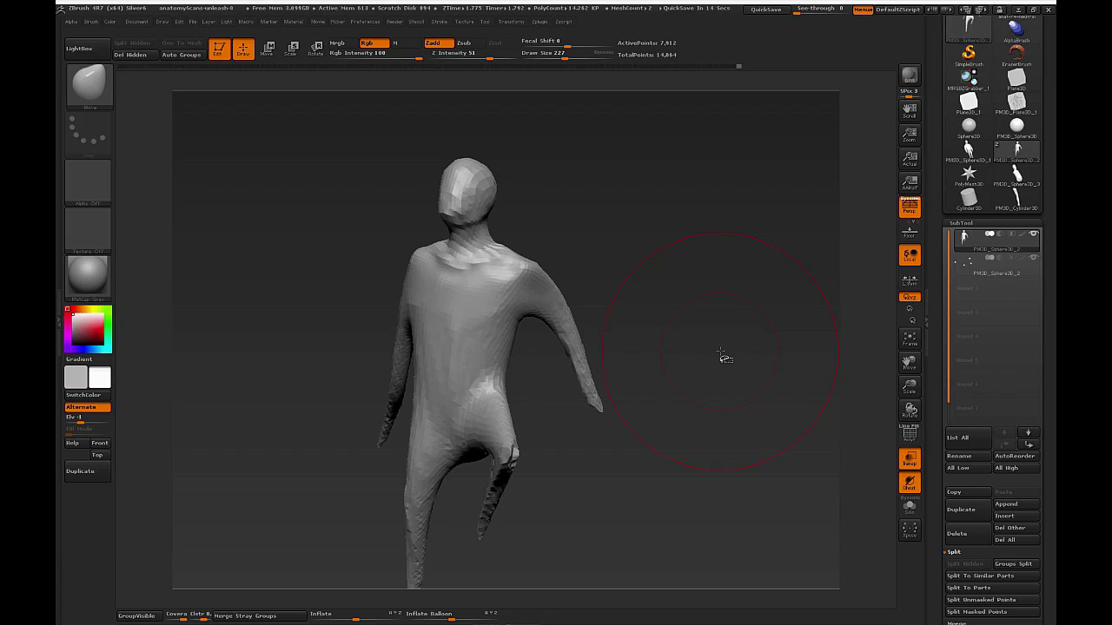
pyautogui.moveTo(788, 544)
pyautogui.mouseDown()
pyautogui.moveTo(762, 449)
pyautogui.moveTo(755, 461)
pyautogui.moveTo(786, 466)
pyautogui.moveTo(796, 484)
pyautogui.moveTo(773, 409)
pyautogui.mouseUp()
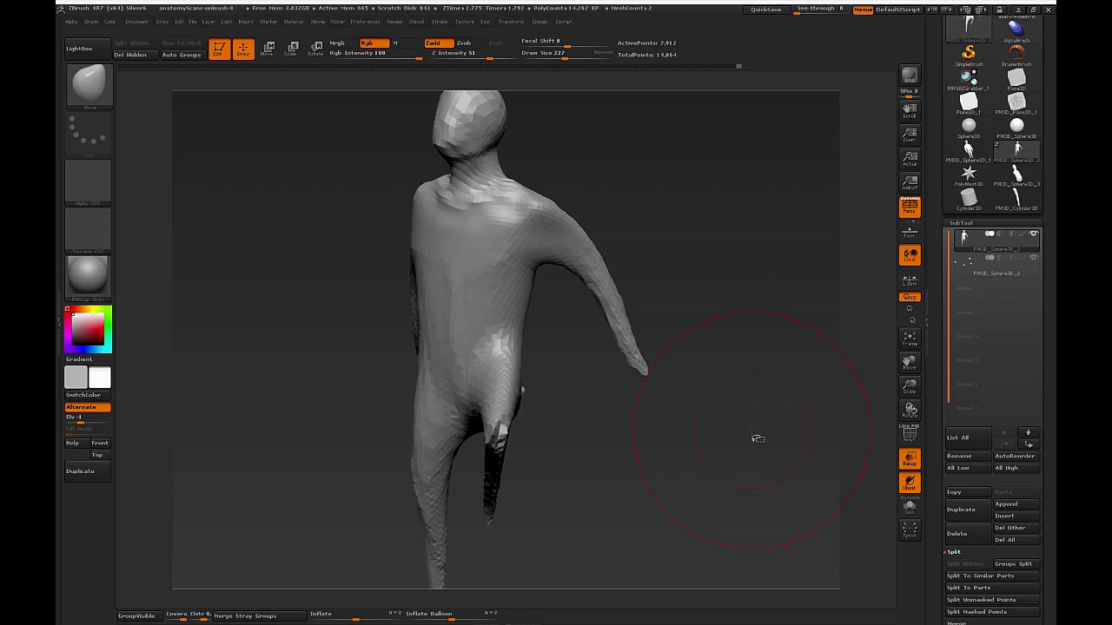
# Measure the torso from crotch to top of head and the shoulder half-width with transpose lines.
pyautogui.moveTo(757, 439)
pyautogui.mouseDown()
pyautogui.moveTo(750, 434)
pyautogui.moveTo(777, 504)
pyautogui.moveTo(750, 506)
pyautogui.moveTo(757, 513)
pyautogui.moveTo(746, 505)
pyautogui.mouseUp()
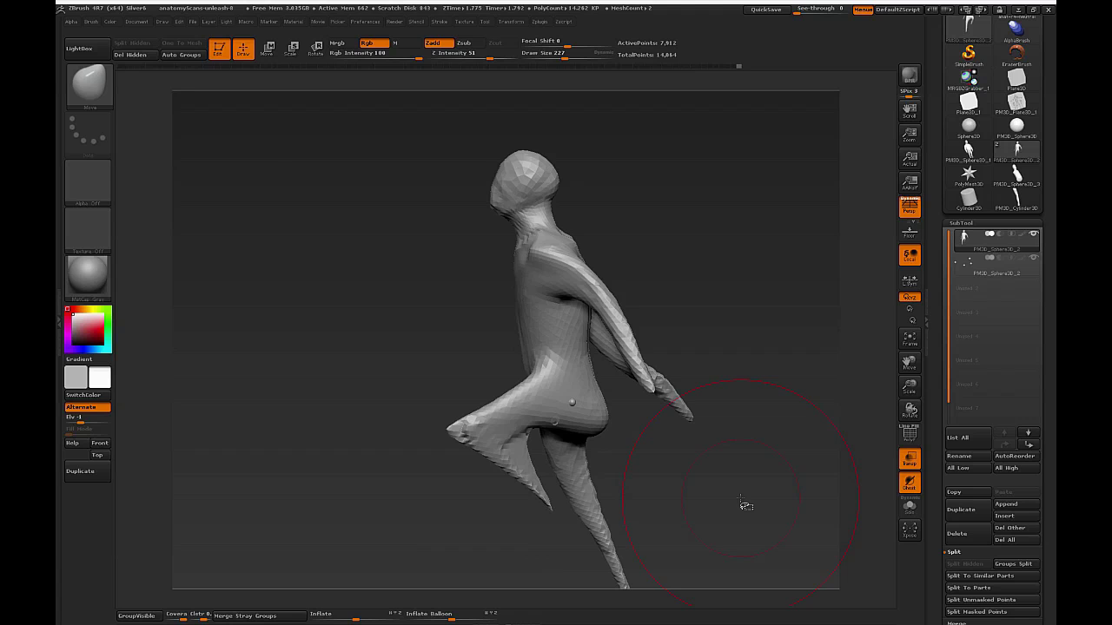
pyautogui.moveTo(745, 505); pyautogui.dragTo(788, 408)
pyautogui.press('w')
pyautogui.moveTo(529, 419); pyautogui.dragTo(528, 154)
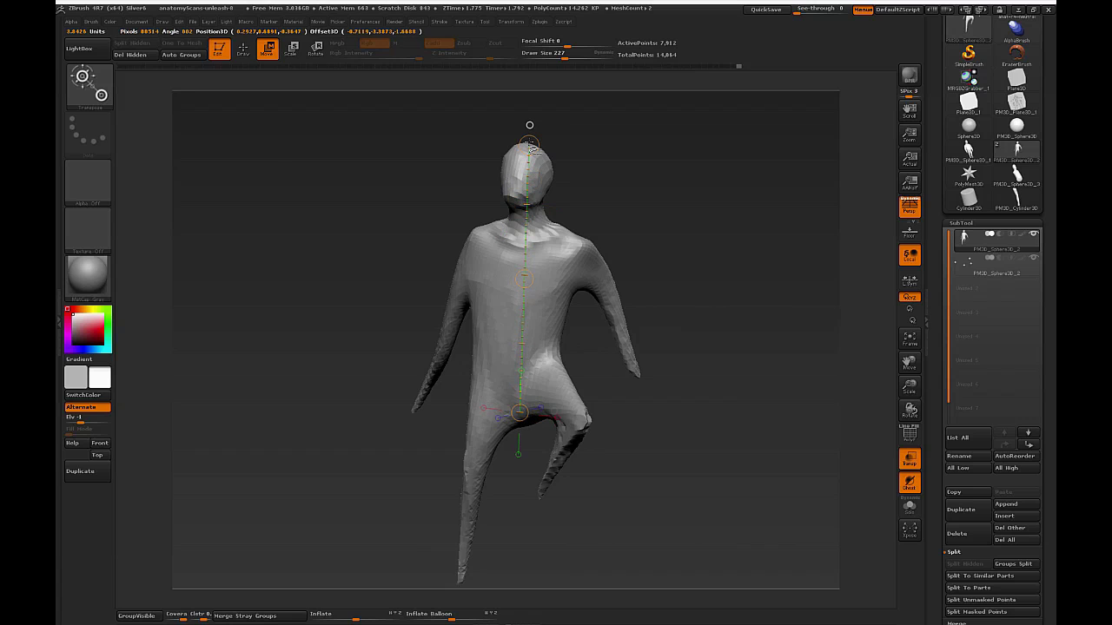
pyautogui.moveTo(618, 176); pyautogui.dragTo(657, 228)
pyautogui.moveTo(530, 246); pyautogui.dragTo(600, 256)
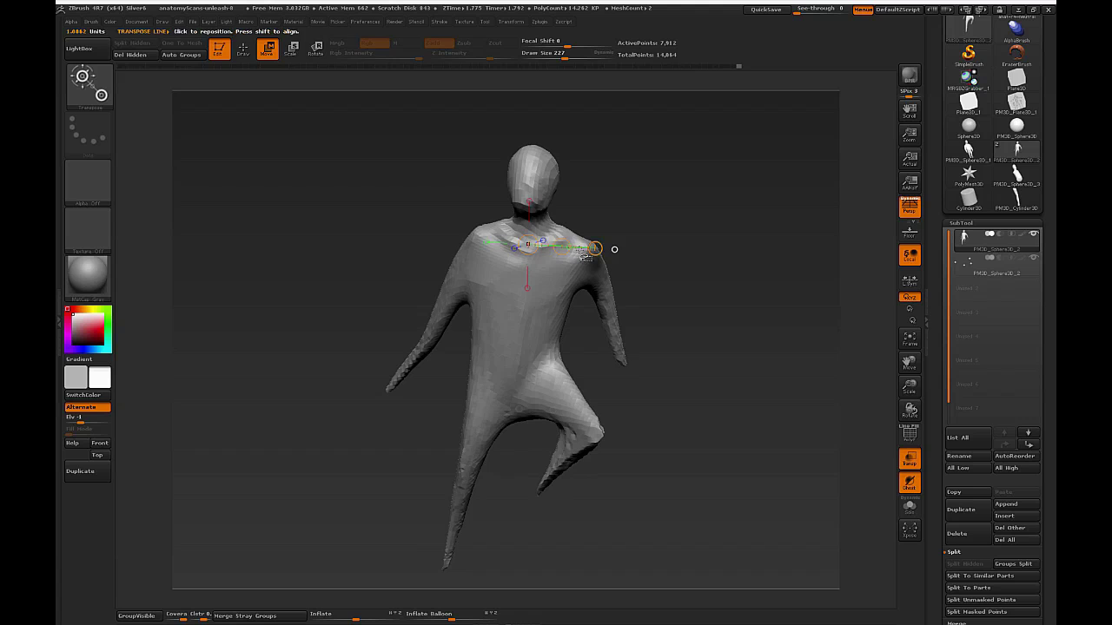
# Compare the raised leg's thigh with the straight leg and the raised lower leg using transpose lines.
pyautogui.moveTo(683, 273)
pyautogui.mouseDown()
pyautogui.moveTo(679, 327)
pyautogui.moveTo(684, 265)
pyautogui.mouseUp()
pyautogui.keyDown('alt'); pyautogui.moveTo(705, 328); pyautogui.dragTo(708, 257); pyautogui.keyUp('alt')
pyautogui.moveTo(708, 269)
pyautogui.mouseDown()
pyautogui.moveTo(677, 318)
pyautogui.moveTo(455, 359)
pyautogui.mouseUp()
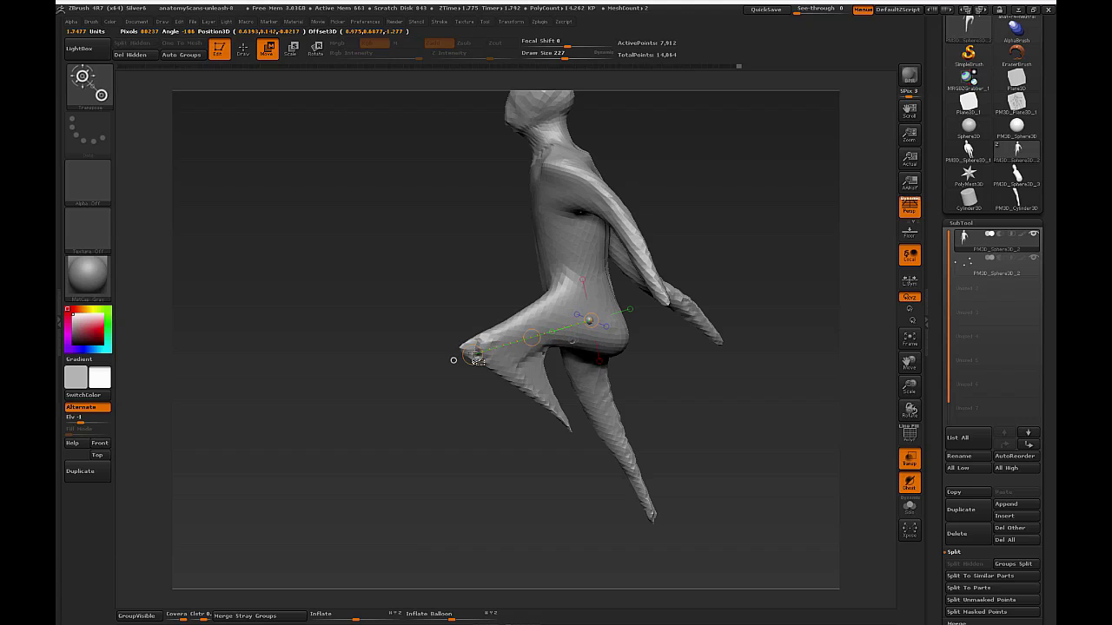
pyautogui.moveTo(470, 443); pyautogui.dragTo(704, 489)
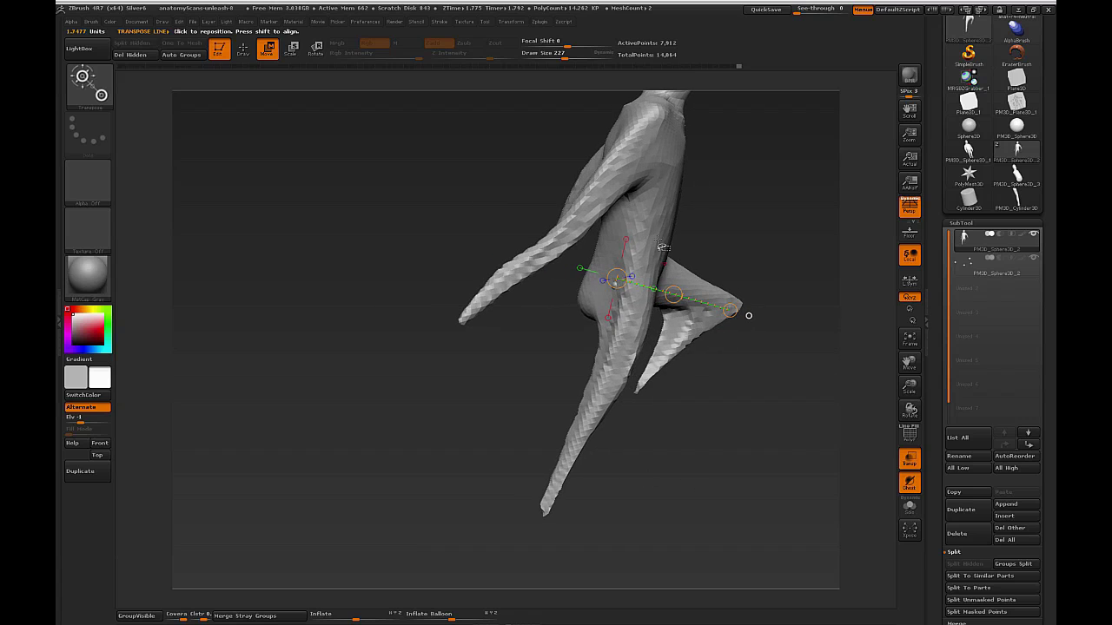
pyautogui.moveTo(615, 287)
pyautogui.mouseDown()
pyautogui.moveTo(599, 410)
pyautogui.moveTo(579, 451)
pyautogui.mouseUp()
pyautogui.keyDown('alt'); pyautogui.moveTo(663, 484); pyautogui.dragTo(669, 424); pyautogui.keyUp('alt')
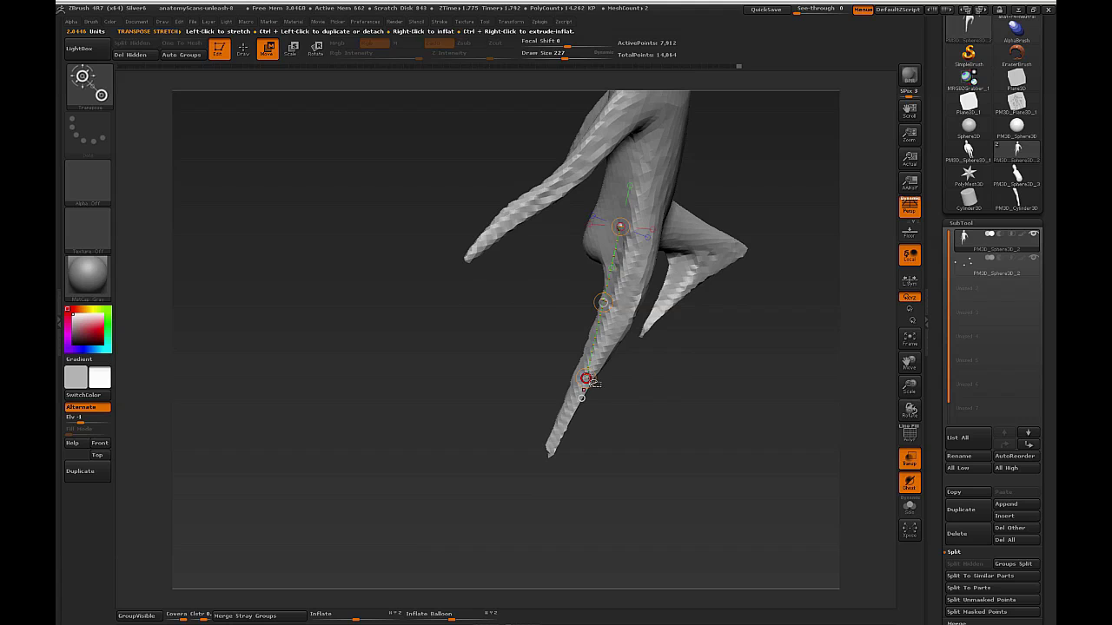
pyautogui.moveTo(581, 397); pyautogui.dragTo(736, 318)
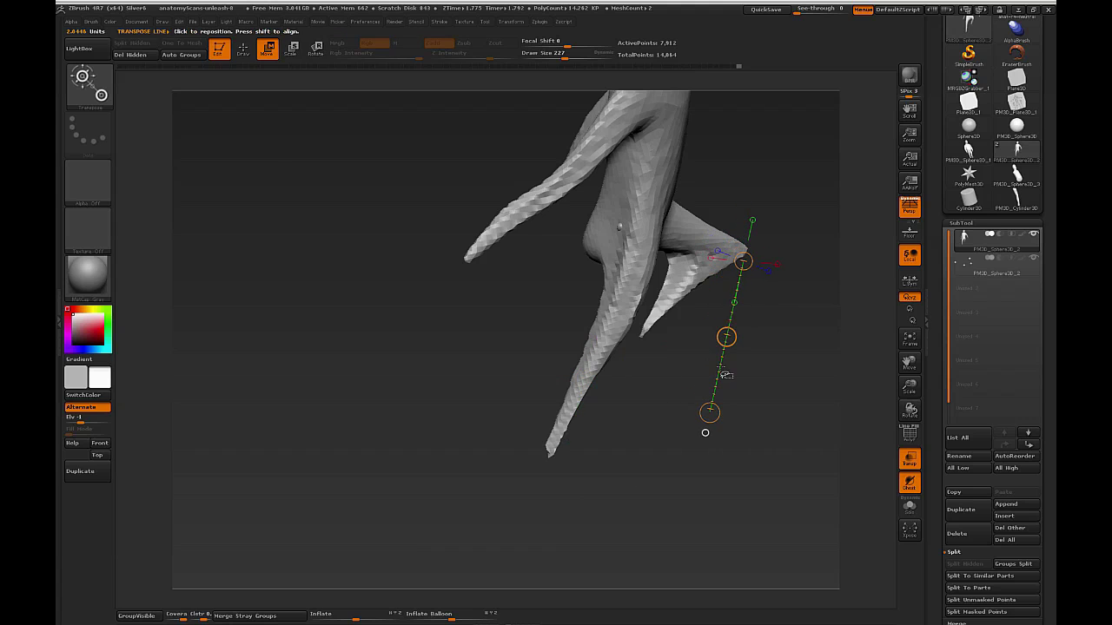
pyautogui.moveTo(707, 430); pyautogui.dragTo(608, 372)
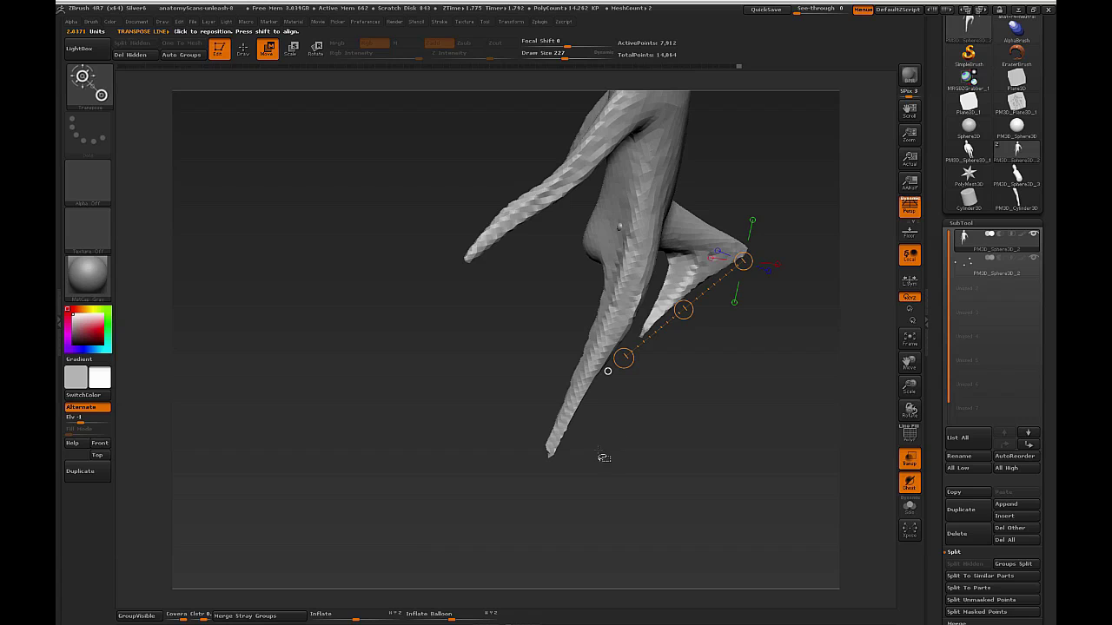
# Lengthen both lower legs by pulling their tips outward with the SnakeHook brush at draw size 164.
pyautogui.press('b')
pyautogui.press('s')
pyautogui.press('h')
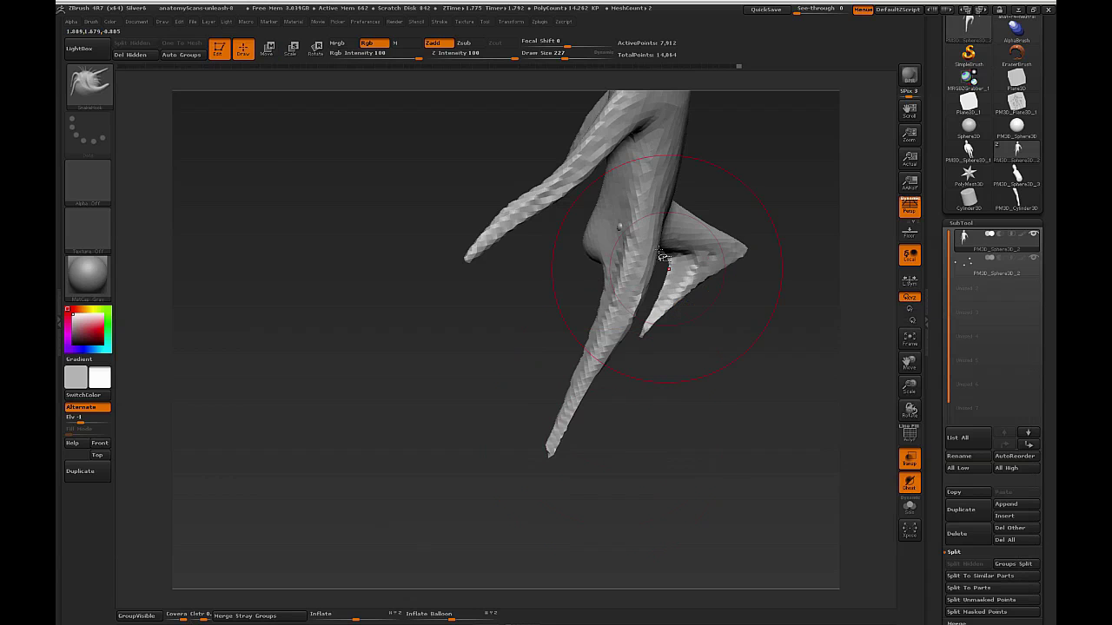
pyautogui.press('s')
pyautogui.click(557, 460)
pyautogui.moveTo(551, 448); pyautogui.dragTo(512, 490)
pyautogui.moveTo(651, 323); pyautogui.dragTo(619, 366)
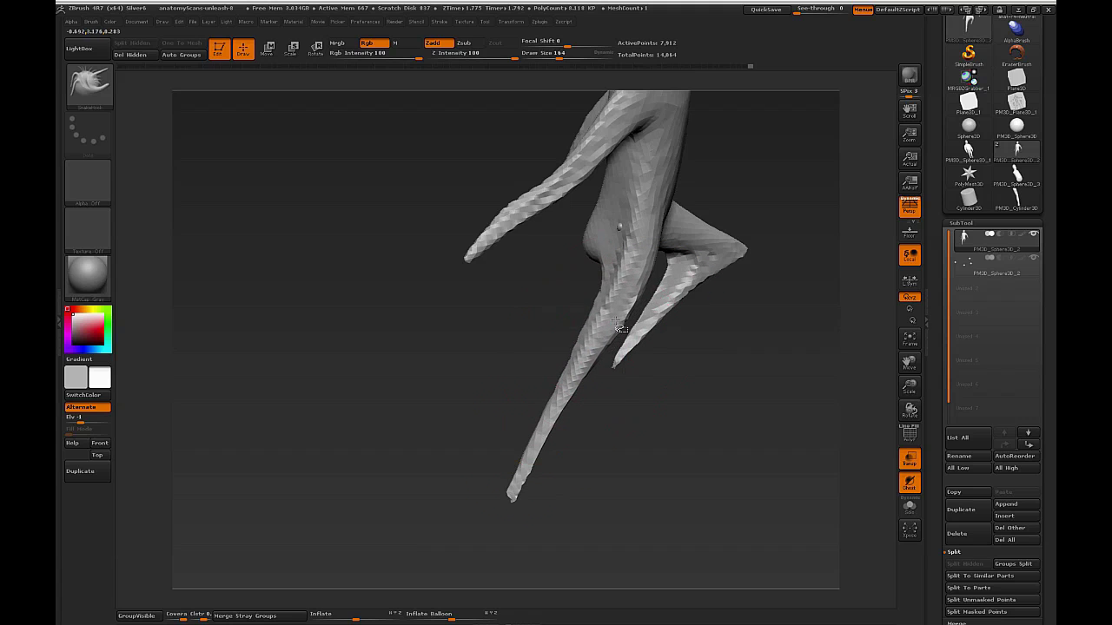
# Curve the straight leg's shin and pull out a heel and foot at its end with a smaller SnakeHook brush.
pyautogui.moveTo(566, 406); pyautogui.dragTo(505, 475)
pyautogui.press('s')
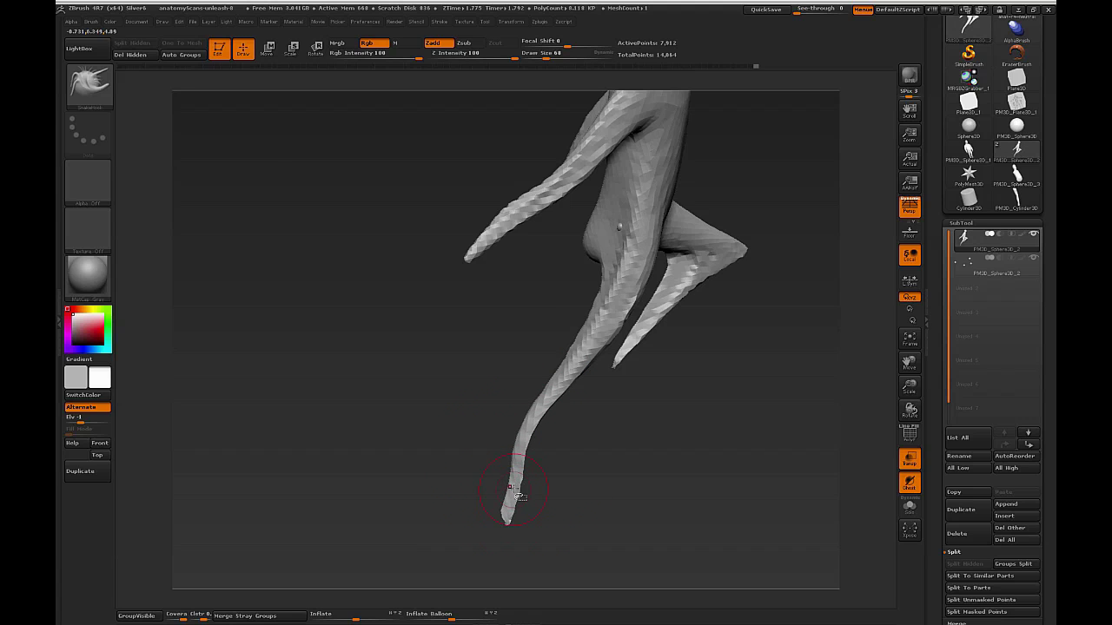
pyautogui.press('s')
pyautogui.moveTo(515, 477)
pyautogui.mouseDown()
pyautogui.moveTo(525, 485)
pyautogui.moveTo(502, 526)
pyautogui.mouseUp()
pyautogui.press('s')
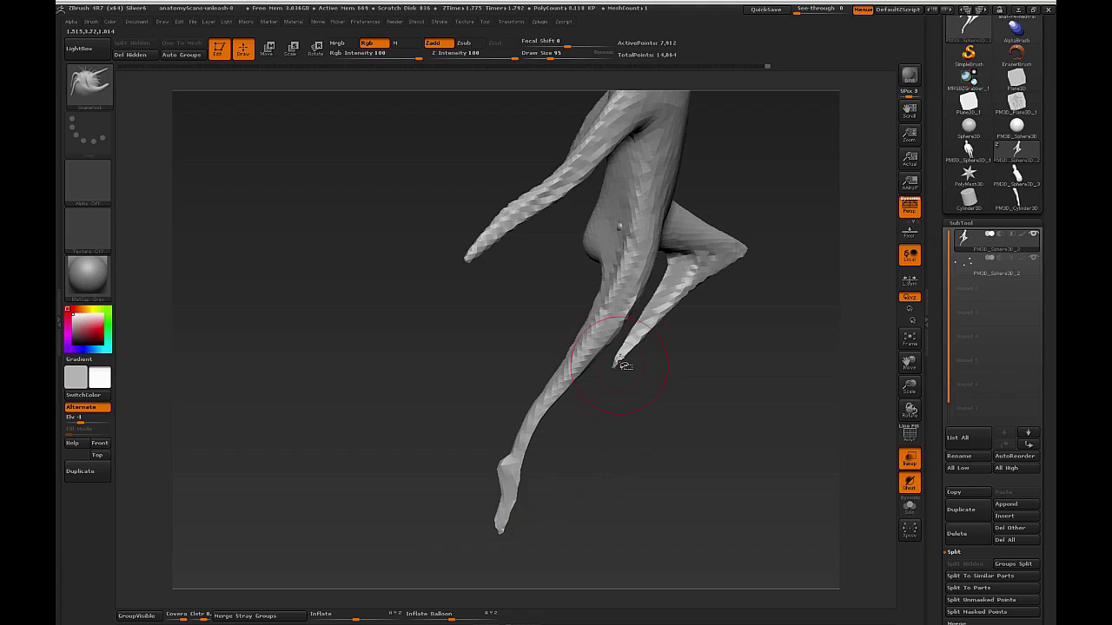
# Measure the raised leg's shin and compare it with the straight leg from knee to ankle.
pyautogui.moveTo(628, 493)
pyautogui.mouseDown()
pyautogui.moveTo(578, 499)
pyautogui.moveTo(623, 504)
pyautogui.moveTo(635, 483)
pyautogui.mouseUp()
pyautogui.press('w')
pyautogui.moveTo(624, 359); pyautogui.dragTo(748, 260)
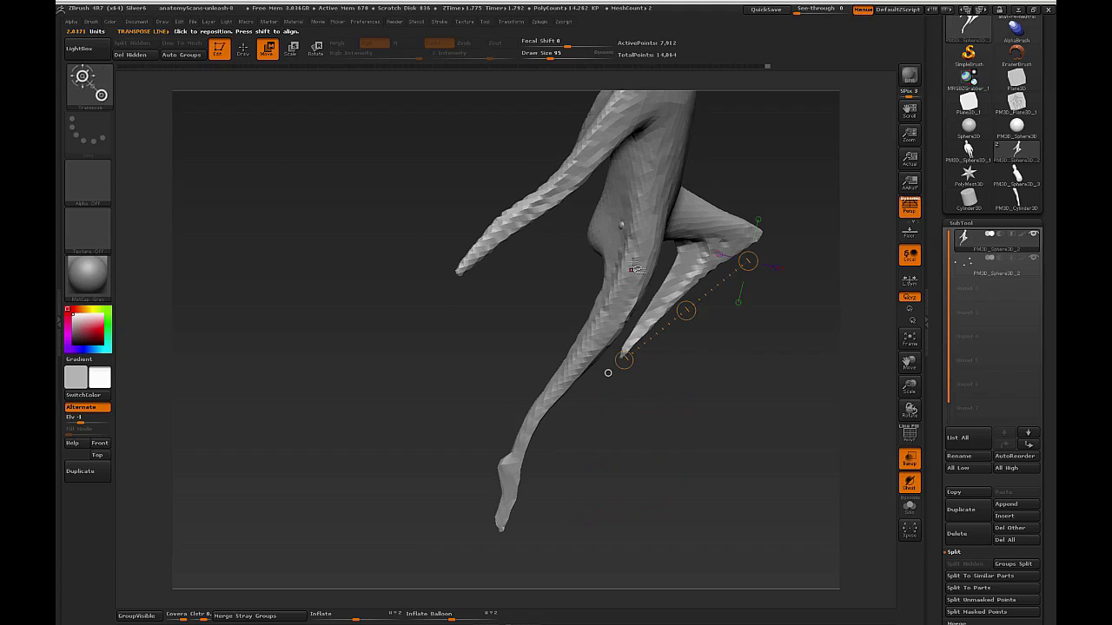
pyautogui.moveTo(622, 227); pyautogui.dragTo(766, 260)
pyautogui.moveTo(573, 370); pyautogui.dragTo(499, 479)
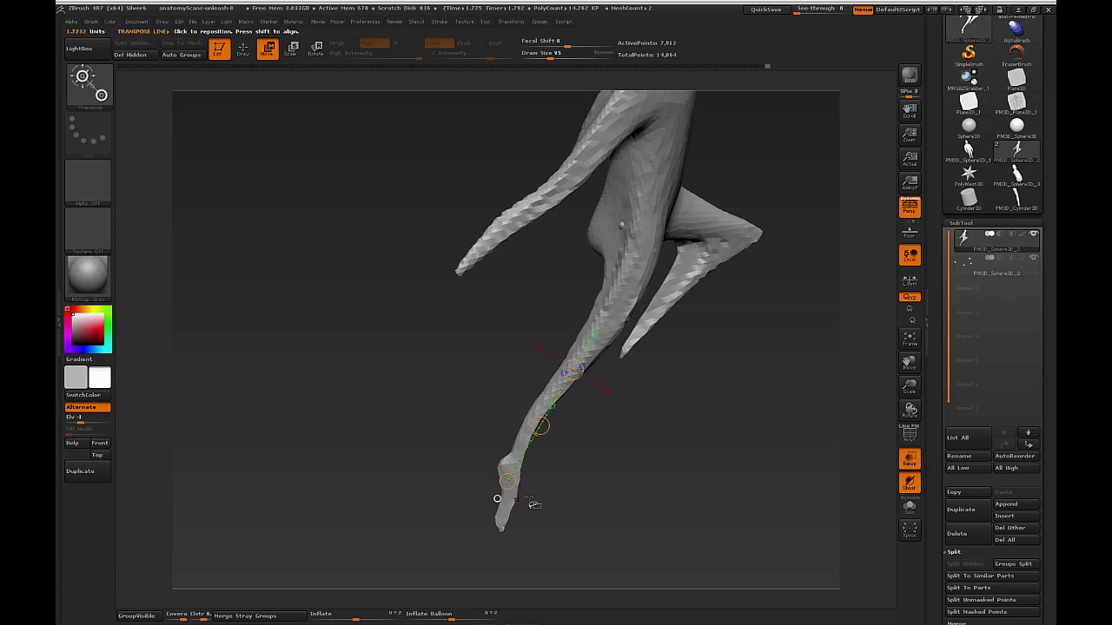
# Lengthen the straight leg's shin by pulling the ankle and foot outward with SnakeHook at draw size 208.
pyautogui.press('q')
pyautogui.press('s')
pyautogui.moveTo(531, 470); pyautogui.dragTo(497, 485)
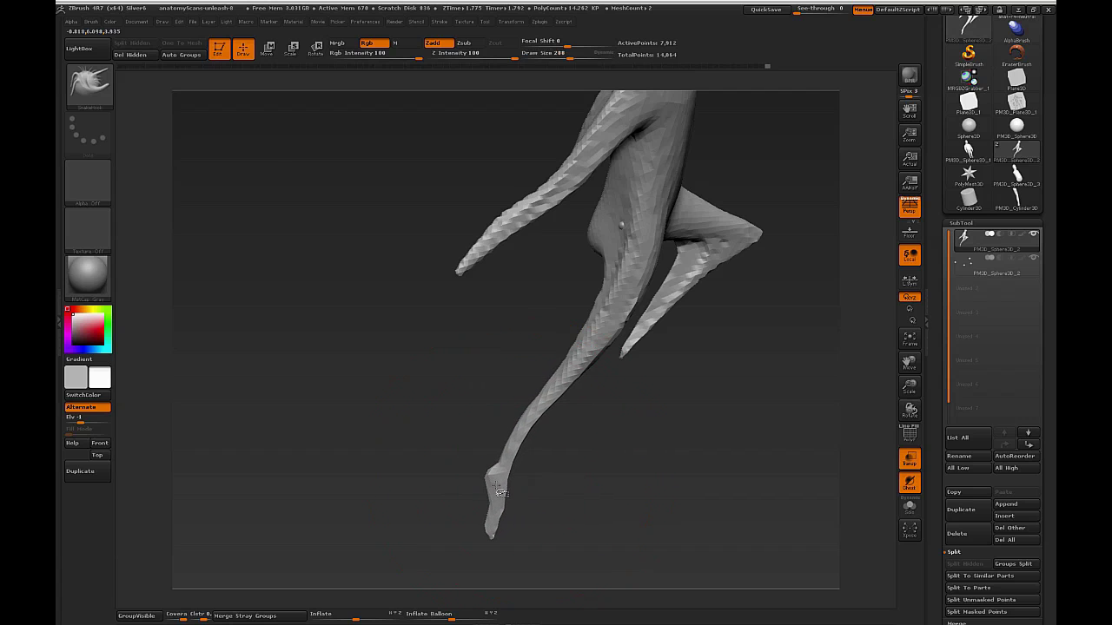
# Check the straight leg's shin length against the raised leg's shin using the transpose line.
pyautogui.press('w')
pyautogui.moveTo(496, 497); pyautogui.dragTo(476, 507)
pyautogui.moveTo(682, 442)
pyautogui.mouseDown()
pyautogui.moveTo(669, 427)
pyautogui.moveTo(765, 402)
pyautogui.moveTo(686, 418)
pyautogui.moveTo(693, 404)
pyautogui.moveTo(749, 417)
pyautogui.mouseUp()
pyautogui.moveTo(365, 258)
pyautogui.mouseDown()
pyautogui.moveTo(534, 372)
pyautogui.moveTo(512, 357)
pyautogui.mouseUp()
pyautogui.keyDown('alt'); pyautogui.moveTo(531, 409); pyautogui.dragTo(574, 436); pyautogui.keyUp('alt')
# Pull out a heel and foot at the end of the raised leg with the SnakeHook brush.
pyautogui.press('b')
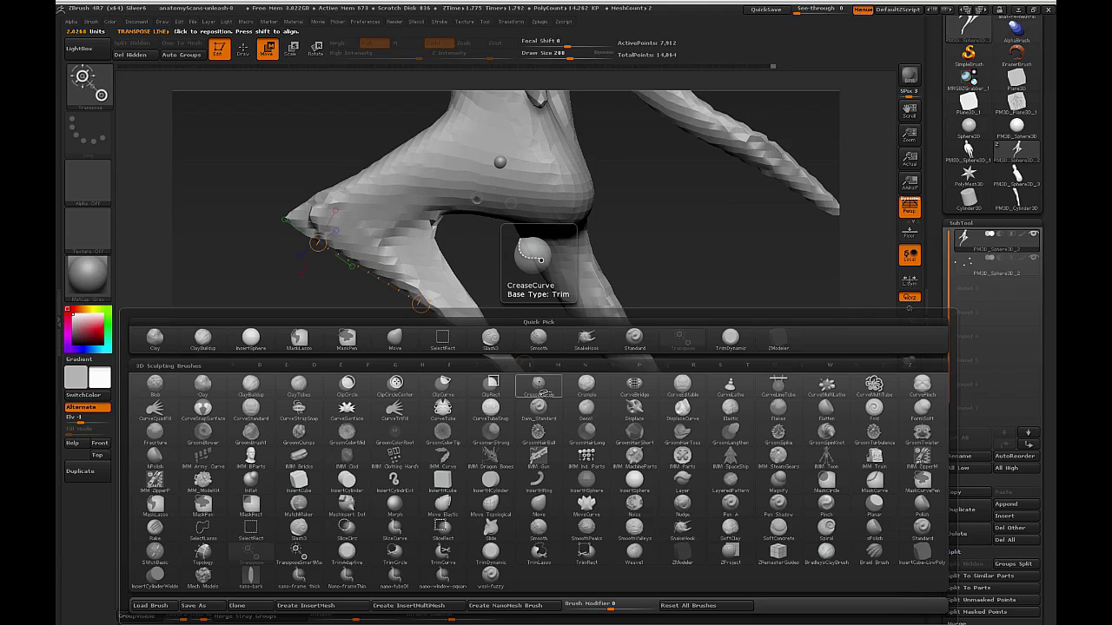
pyautogui.press('s')
pyautogui.press('h')
pyautogui.press('s')
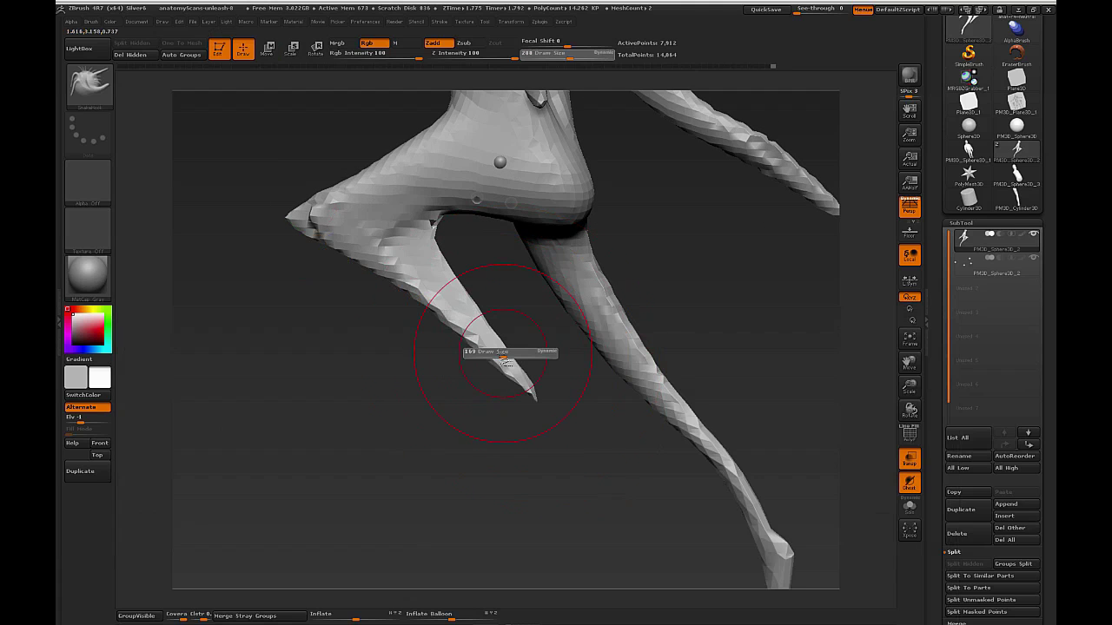
pyautogui.press('s')
pyautogui.moveTo(500, 346)
pyautogui.mouseDown()
pyautogui.moveTo(519, 332)
pyautogui.moveTo(485, 320)
pyautogui.mouseUp()
pyautogui.moveTo(524, 390); pyautogui.dragTo(539, 411)
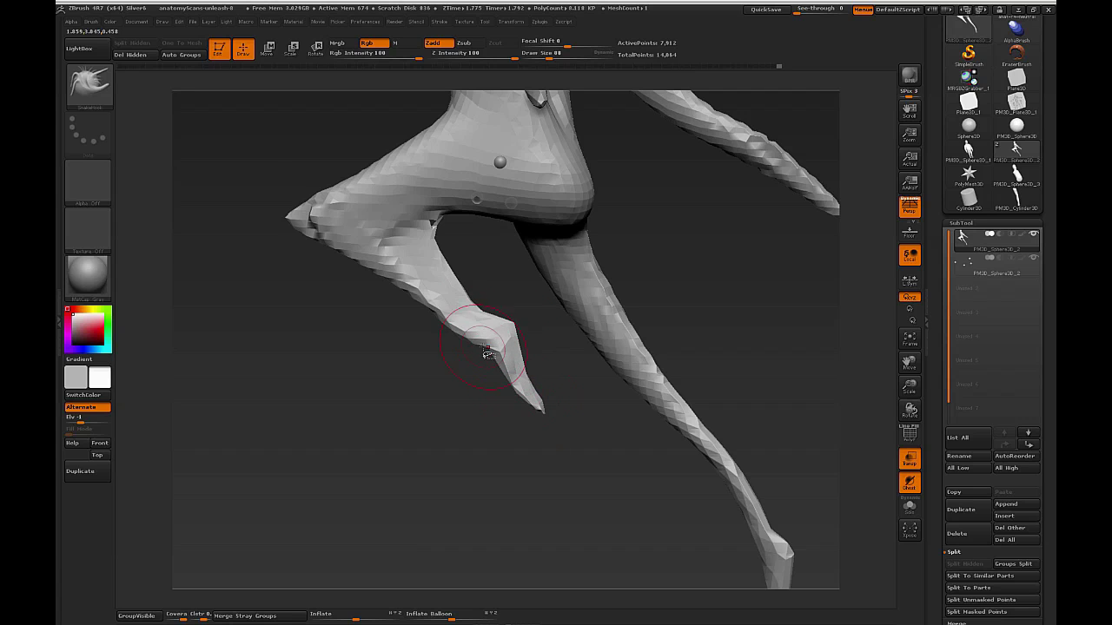
# Open the hollow behind the raised leg's knee, separating thigh and calf with SnakeHook at smaller draw sizes.
pyautogui.press('s')
pyautogui.moveTo(433, 235)
pyautogui.mouseDown()
pyautogui.moveTo(425, 222)
pyautogui.moveTo(394, 235)
pyautogui.moveTo(482, 228)
pyautogui.moveTo(492, 268)
pyautogui.mouseUp()
pyautogui.press('s')
pyautogui.press('s')
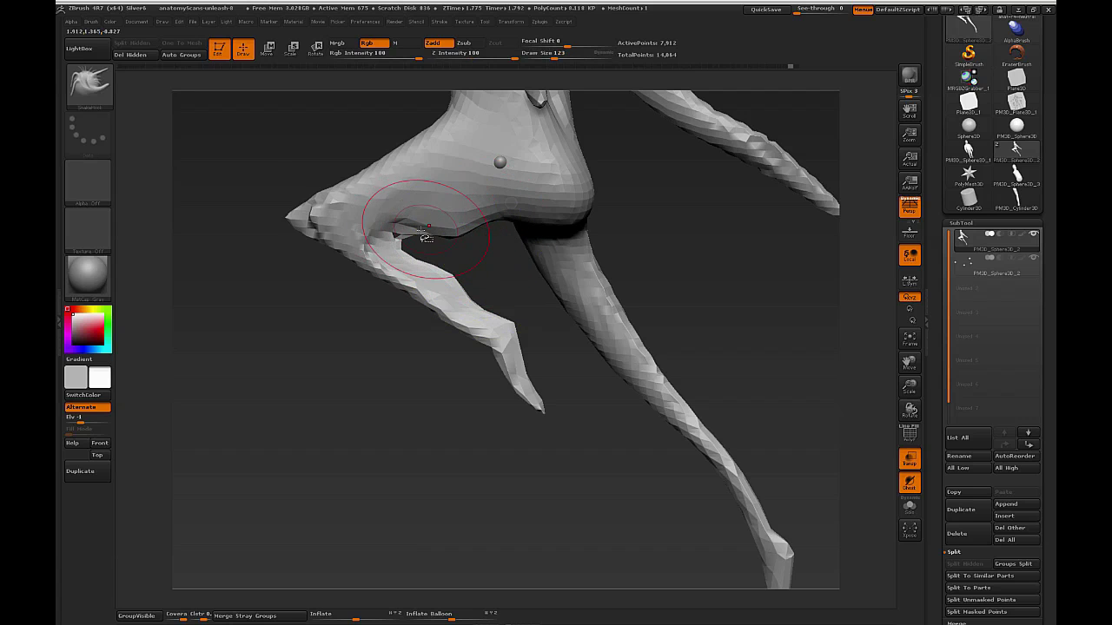
pyautogui.press('s')
pyautogui.moveTo(423, 242); pyautogui.dragTo(415, 243)
# Thicken the raised leg behind the knee and along the calf with the Inflat brush at draw size 132, smoothing the shin.
pyautogui.press('b')
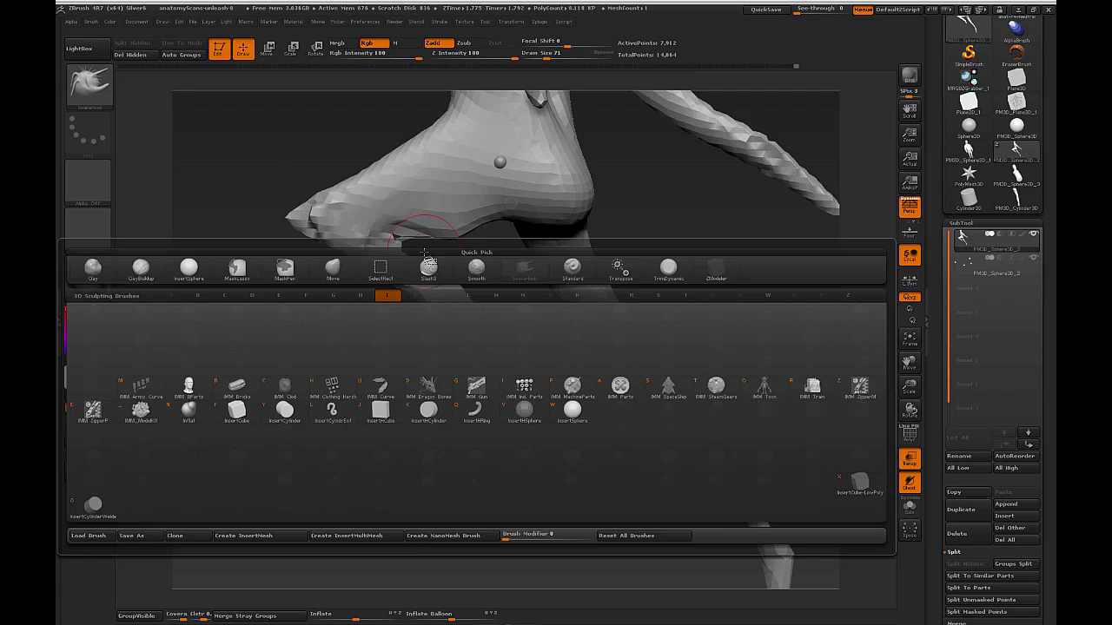
pyautogui.press('n')
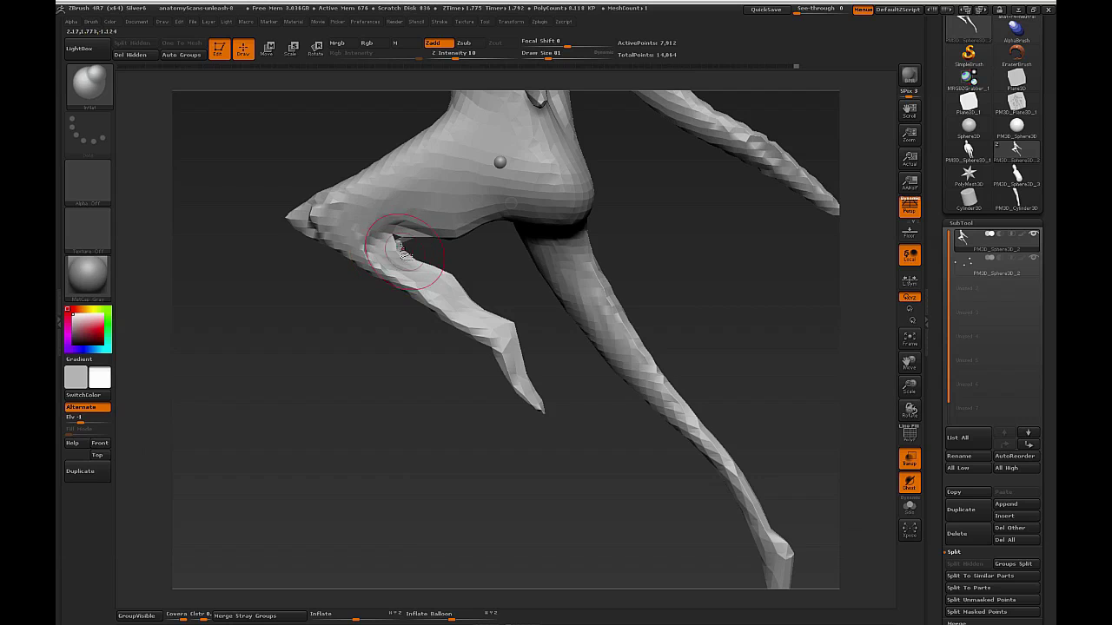
pyautogui.moveTo(484, 267); pyautogui.dragTo(472, 271)
pyautogui.press('s')
pyautogui.moveTo(381, 244)
pyautogui.mouseDown()
pyautogui.moveTo(392, 251)
pyautogui.moveTo(378, 239)
pyautogui.mouseUp()
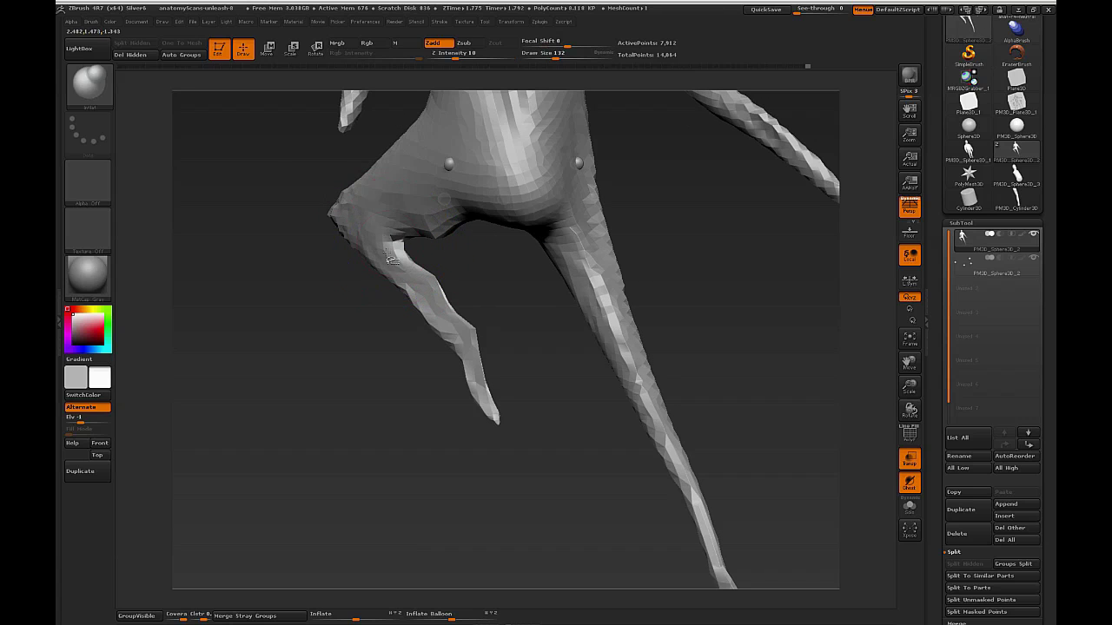
pyautogui.keyDown('shift'); pyautogui.moveTo(417, 295); pyautogui.dragTo(434, 304); pyautogui.keyUp('shift')
pyautogui.moveTo(373, 241); pyautogui.dragTo(351, 236)
pyautogui.moveTo(332, 322)
pyautogui.mouseDown()
pyautogui.moveTo(416, 315)
pyautogui.moveTo(417, 332)
pyautogui.moveTo(541, 251)
pyautogui.mouseUp()
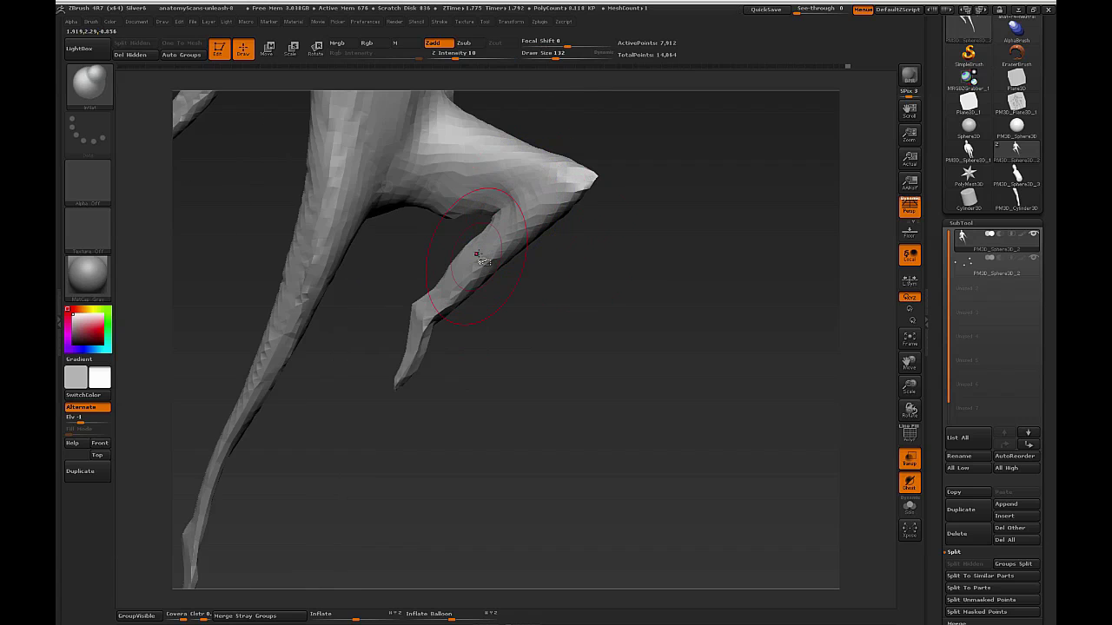
pyautogui.moveTo(486, 236); pyautogui.dragTo(497, 217)
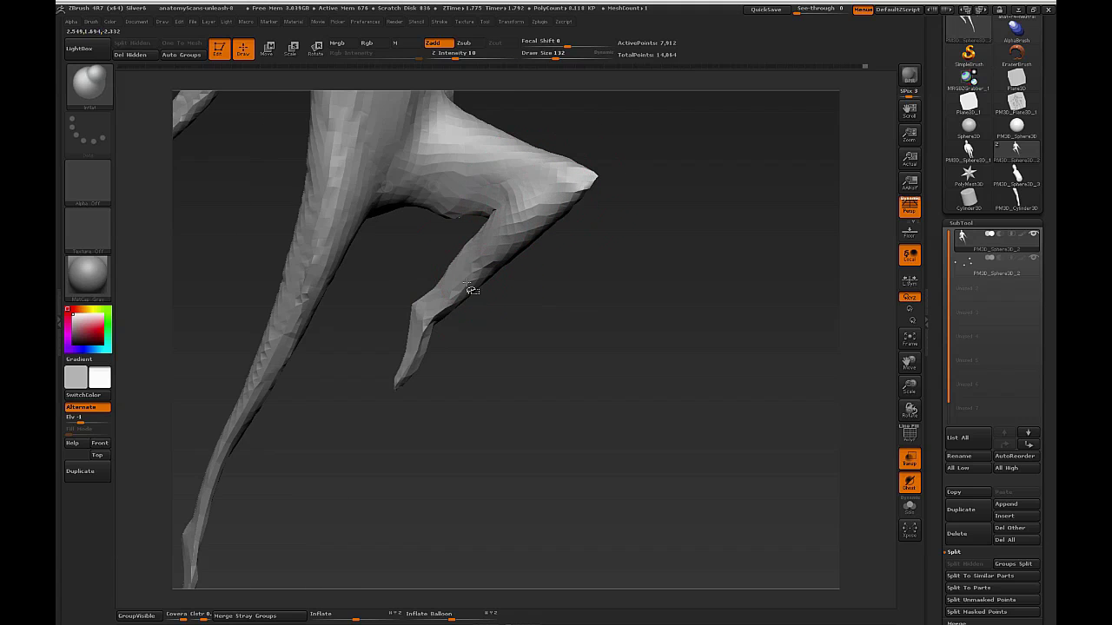
pyautogui.moveTo(461, 273)
pyautogui.mouseDown()
pyautogui.moveTo(504, 205)
pyautogui.moveTo(450, 209)
pyautogui.mouseUp()
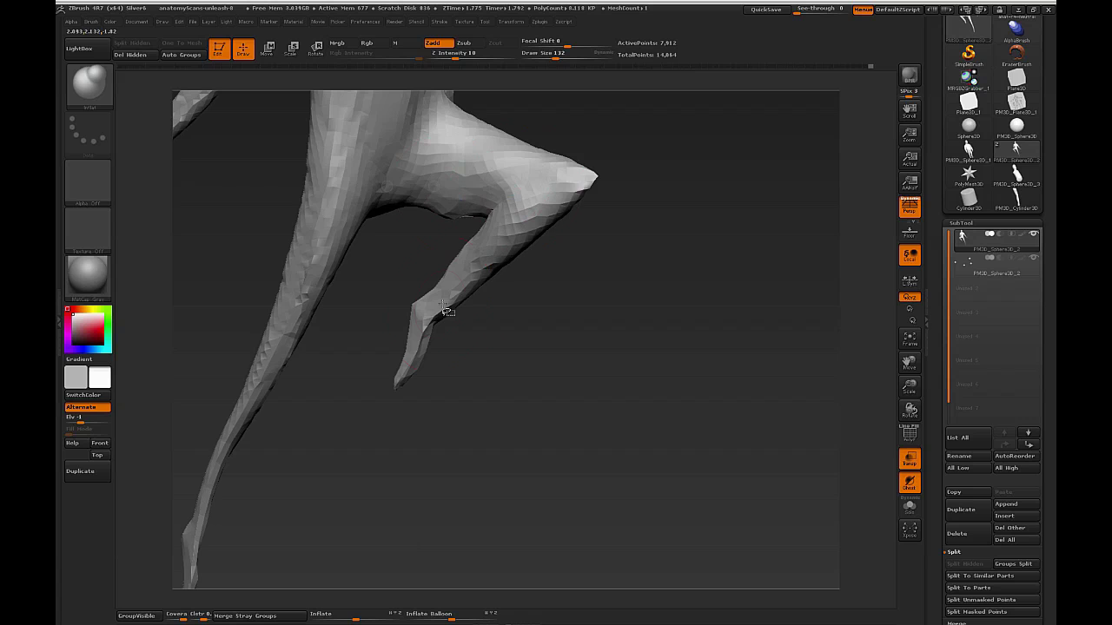
# Add volume to the straight leg's shin, ankle and foot with the Inflat brush at draw size 132.
pyautogui.moveTo(412, 440); pyautogui.dragTo(484, 292)
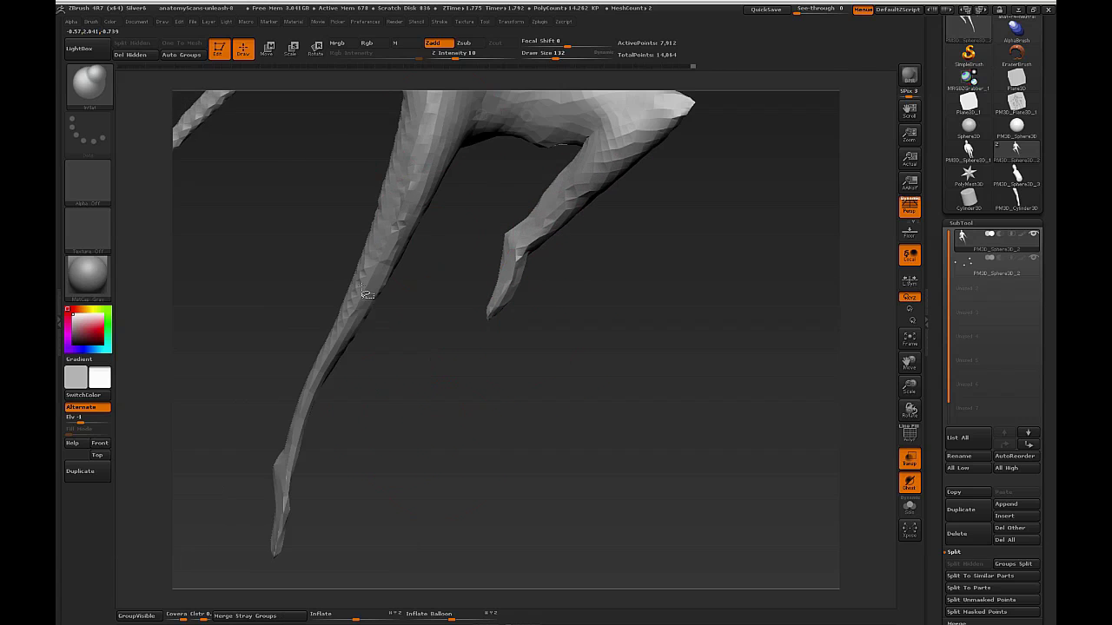
pyautogui.moveTo(342, 347); pyautogui.dragTo(327, 374)
pyautogui.moveTo(291, 482); pyautogui.dragTo(278, 557)
pyautogui.moveTo(368, 451); pyautogui.dragTo(335, 469)
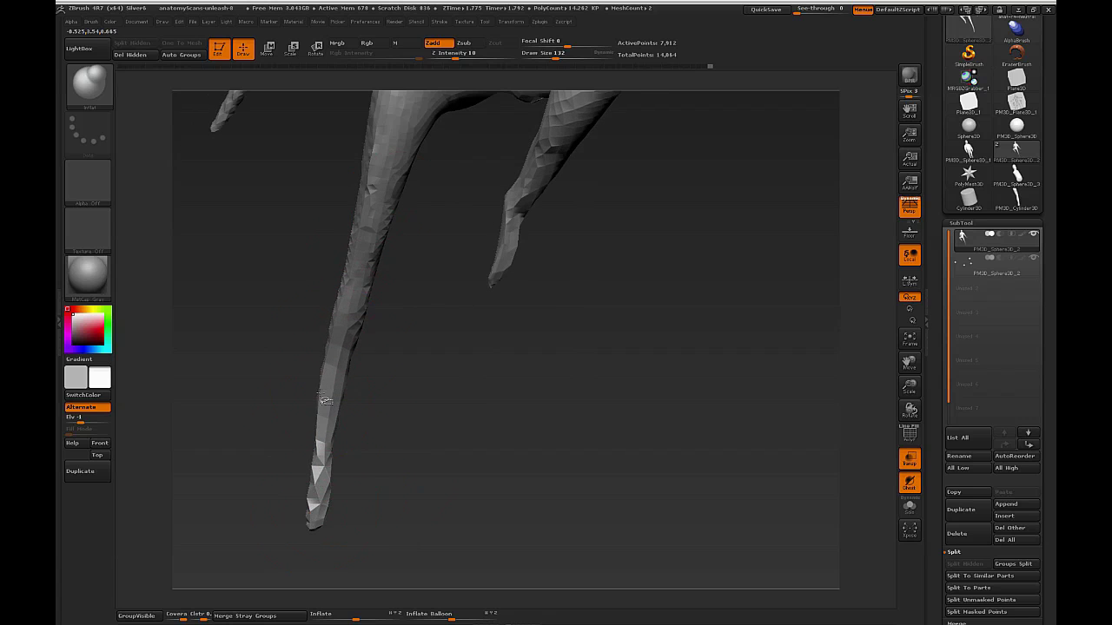
pyautogui.moveTo(420, 316); pyautogui.dragTo(457, 392)
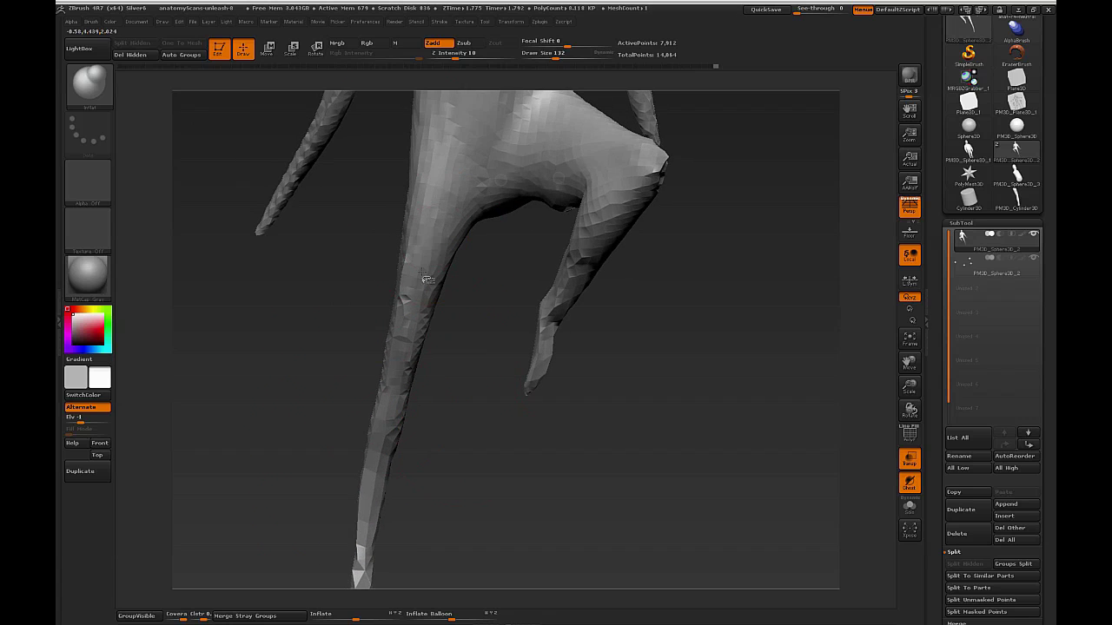
pyautogui.moveTo(401, 448); pyautogui.dragTo(623, 295)
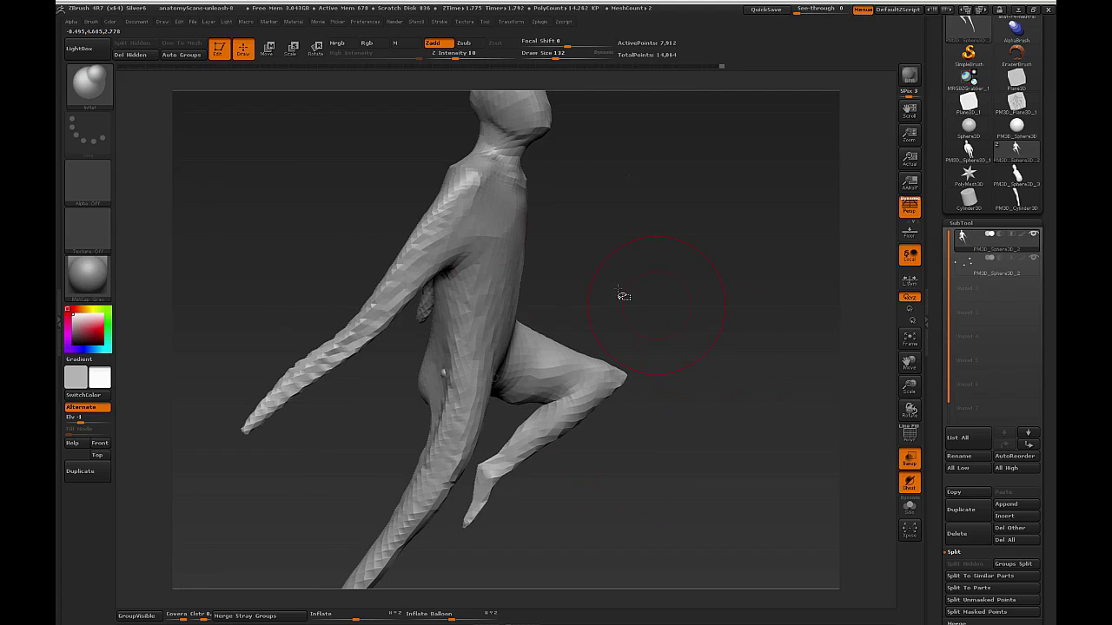
# Measure the upper arm from shoulder to elbow and compare it with the forearm using a transpose line.
pyautogui.click(267, 48)
pyautogui.moveTo(483, 167); pyautogui.dragTo(411, 280)
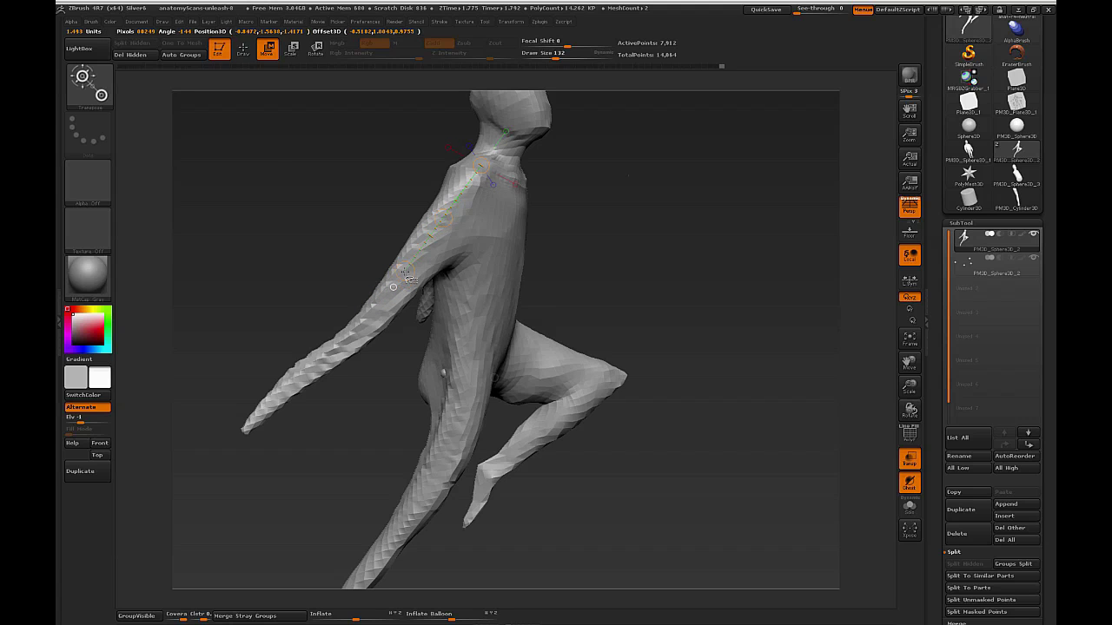
pyautogui.moveTo(611, 255)
pyautogui.mouseDown()
pyautogui.moveTo(586, 257)
pyautogui.moveTo(607, 272)
pyautogui.mouseUp()
pyautogui.moveTo(412, 280); pyautogui.dragTo(344, 376)
# Pull the elbow and armpit areas upward with the SnakeHook brush at draw size 222.
pyautogui.press('q')
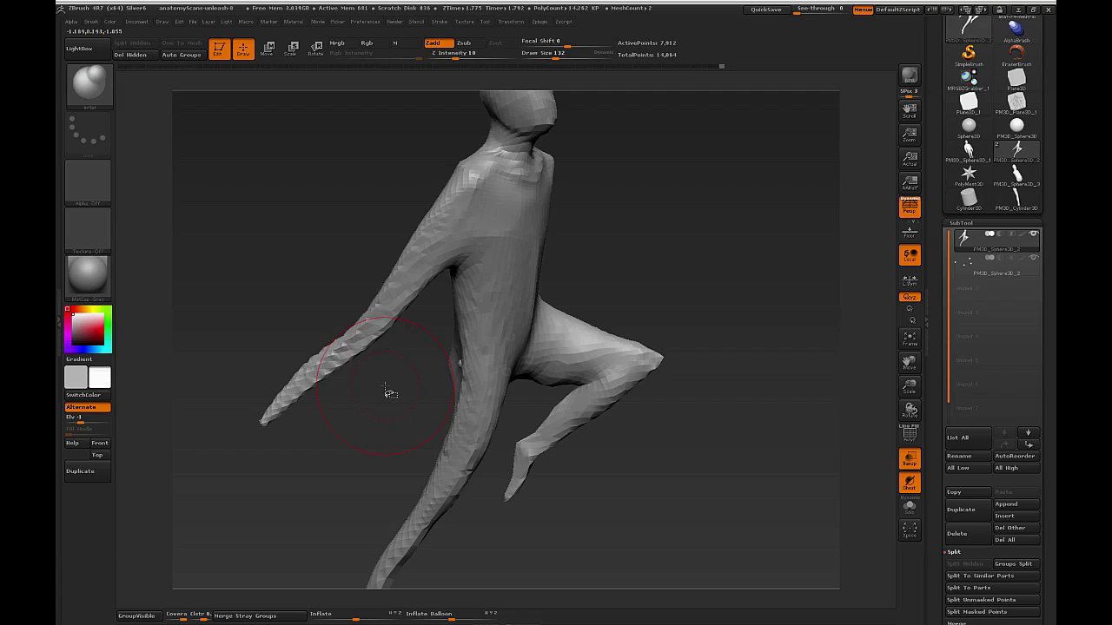
pyautogui.press('s')
pyautogui.moveTo(385, 388)
pyautogui.mouseDown()
pyautogui.moveTo(412, 377)
pyautogui.moveTo(401, 374)
pyautogui.mouseUp()
pyautogui.press('b')
pyautogui.press('s')
pyautogui.press('h')
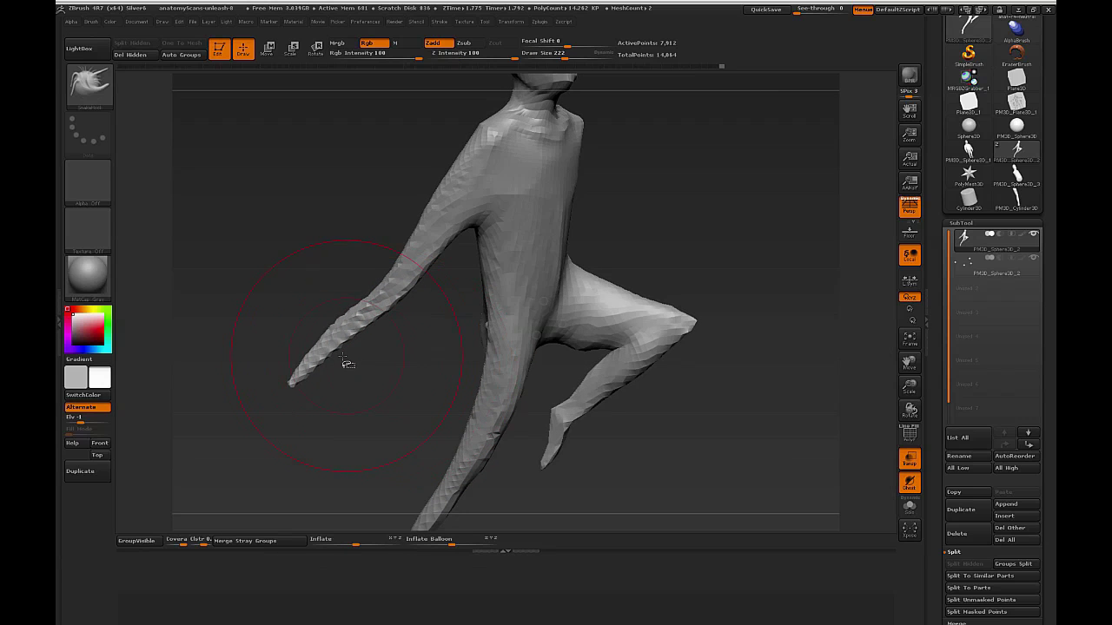
pyautogui.moveTo(394, 296); pyautogui.dragTo(405, 276)
pyautogui.moveTo(462, 223)
pyautogui.mouseDown()
pyautogui.moveTo(466, 210)
pyautogui.moveTo(453, 216)
pyautogui.moveTo(490, 196)
pyautogui.moveTo(474, 212)
pyautogui.mouseUp()
# Reshape the arm's elbow, forearm and hand end with SnakeHook strokes, reducing the draw size to 179.
pyautogui.press('s')
pyautogui.press('s')
pyautogui.press('s')
pyautogui.moveTo(352, 339); pyautogui.dragTo(355, 339)
pyautogui.moveTo(390, 295); pyautogui.dragTo(395, 281)
pyautogui.press('s')
pyautogui.press('s')
pyautogui.moveTo(334, 348); pyautogui.dragTo(333, 346)
pyautogui.moveTo(397, 260); pyautogui.dragTo(400, 254)
pyautogui.moveTo(327, 343); pyautogui.dragTo(333, 335)
pyautogui.press('s')
pyautogui.moveTo(395, 266); pyautogui.dragTo(391, 265)
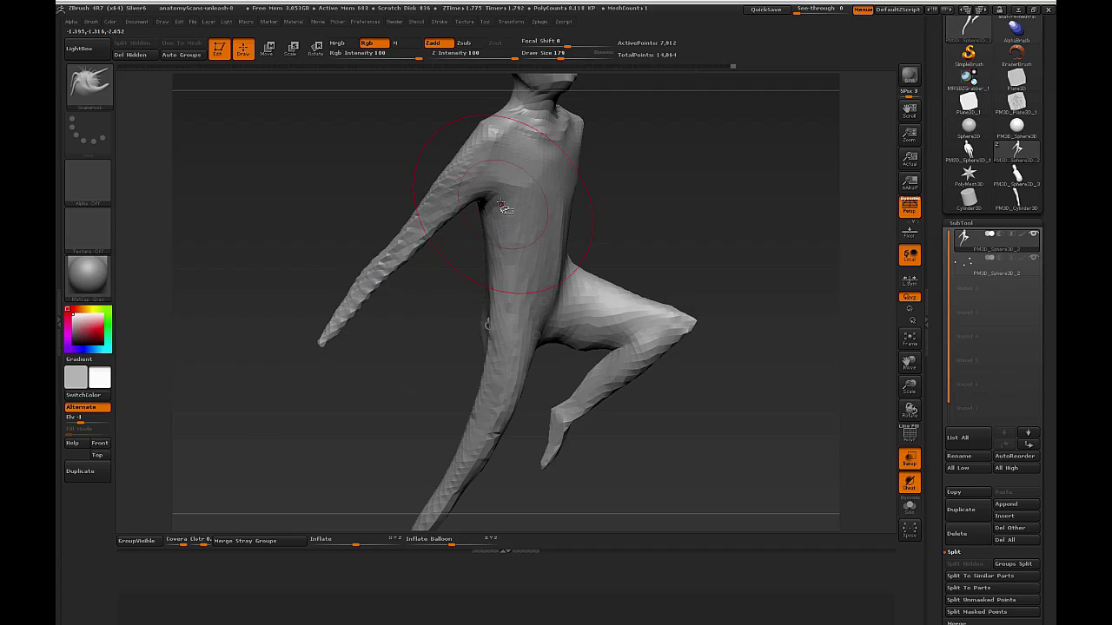
# Measure the whole arm from the shoulder to the hand tip with a transpose line.
pyautogui.press('w')
pyautogui.moveTo(469, 135)
pyautogui.mouseDown()
pyautogui.moveTo(484, 142)
pyautogui.moveTo(318, 345)
pyautogui.mouseUp()
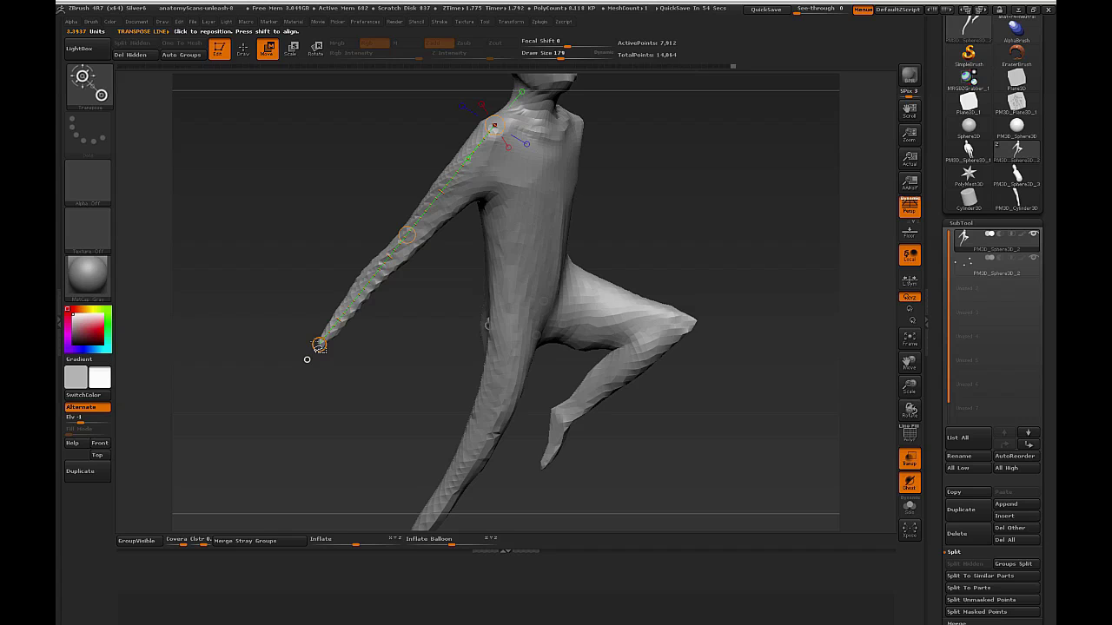
pyautogui.moveTo(741, 275); pyautogui.dragTo(612, 242)
pyautogui.click(522, 199)
# Compare the upper arm and forearm lengths with transpose lines, then measure the opposite forearm.
pyautogui.moveTo(495, 125); pyautogui.dragTo(349, 310)
pyautogui.moveTo(412, 228); pyautogui.dragTo(532, 161)
pyautogui.moveTo(349, 309); pyautogui.dragTo(300, 374)
pyautogui.moveTo(448, 297); pyautogui.dragTo(695, 332)
pyautogui.moveTo(281, 231)
pyautogui.mouseDown()
pyautogui.moveTo(423, 289)
pyautogui.moveTo(486, 172)
pyautogui.mouseUp()
pyautogui.moveTo(421, 287)
pyautogui.mouseDown()
pyautogui.moveTo(439, 294)
pyautogui.moveTo(483, 377)
pyautogui.mouseUp()
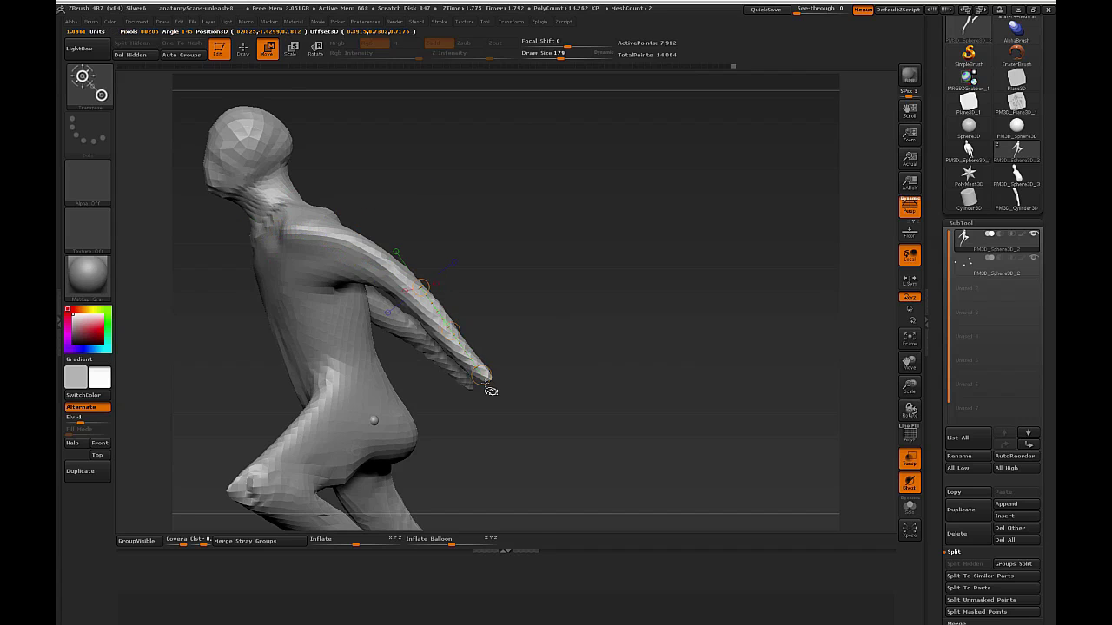
# Pull out the hand end of the forearm with the SnakeHook brush at draw size 95.
pyautogui.moveTo(571, 414)
pyautogui.mouseDown()
pyautogui.moveTo(591, 434)
pyautogui.moveTo(588, 426)
pyautogui.mouseUp()
pyautogui.press('b')
pyautogui.press('s')
pyautogui.press('h')
pyautogui.press('s')
pyautogui.moveTo(527, 371); pyautogui.dragTo(514, 383)
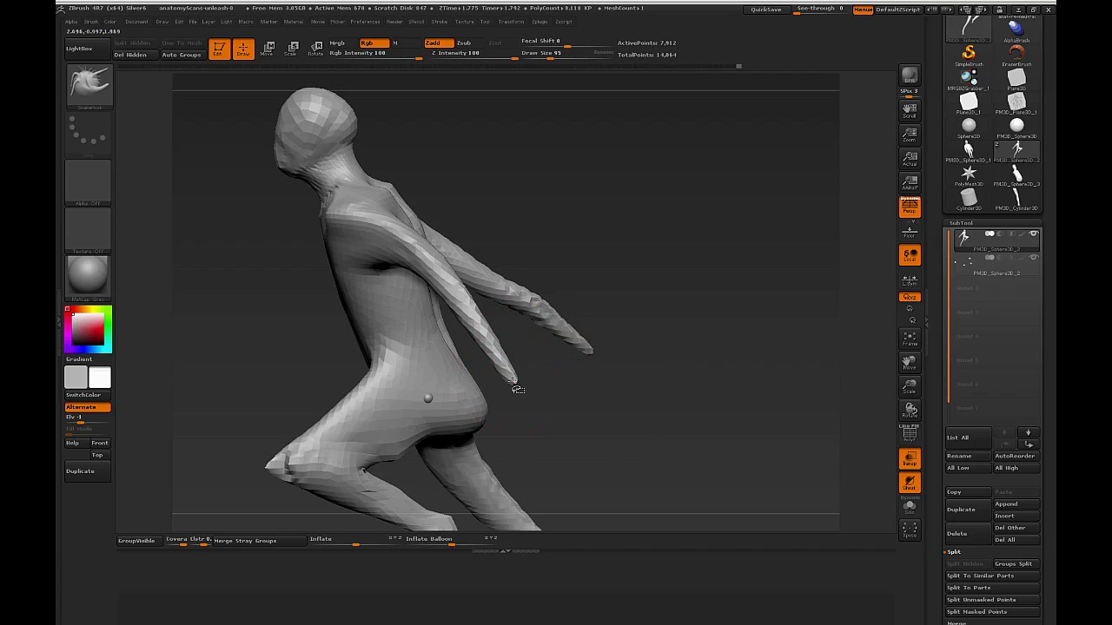
pyautogui.press('s')
pyautogui.moveTo(533, 397)
pyautogui.mouseDown()
pyautogui.moveTo(520, 392)
pyautogui.moveTo(552, 413)
pyautogui.moveTo(543, 435)
pyautogui.moveTo(513, 443)
pyautogui.moveTo(527, 418)
pyautogui.moveTo(541, 450)
pyautogui.moveTo(556, 424)
pyautogui.moveTo(583, 429)
pyautogui.moveTo(556, 391)
pyautogui.moveTo(593, 385)
pyautogui.moveTo(605, 367)
pyautogui.moveTo(717, 397)
pyautogui.moveTo(680, 263)
pyautogui.moveTo(708, 353)
pyautogui.mouseUp()
# Thicken the hand end of the arm into a blocky mass with the Inflat brush.
pyautogui.press('b')
pyautogui.press('i')
pyautogui.press('n')
pyautogui.press('s')
# Switch to the Move brush, then clear workspace by closing the tray below the canvas and collapsing the SubTool Split section.
pyautogui.press('b')
pyautogui.press('m')
pyautogui.press('v')
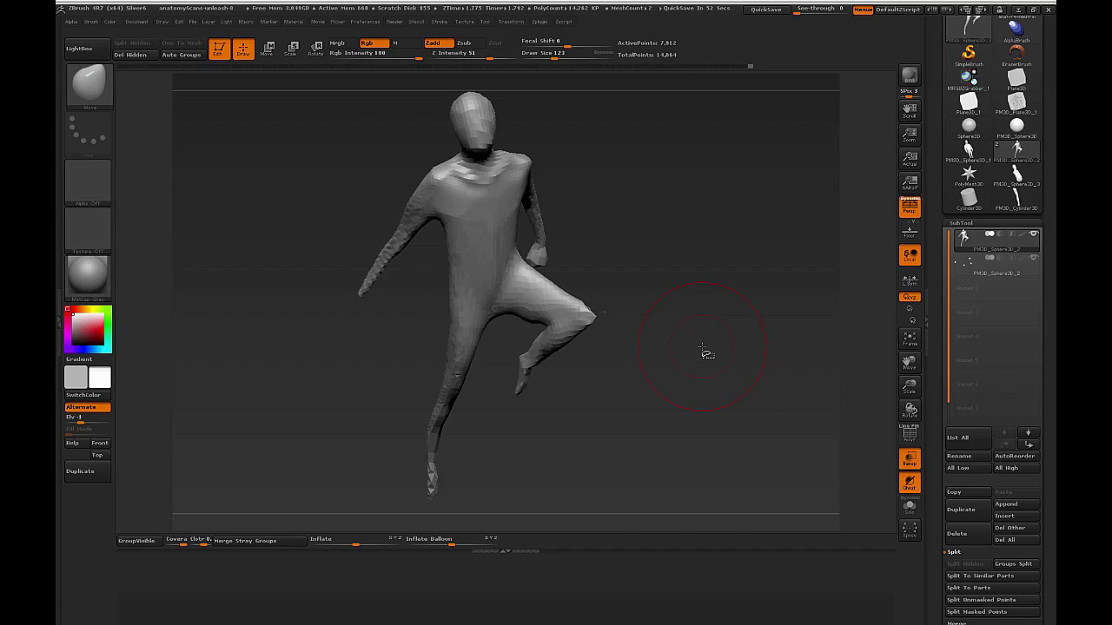
pyautogui.click(512, 556)
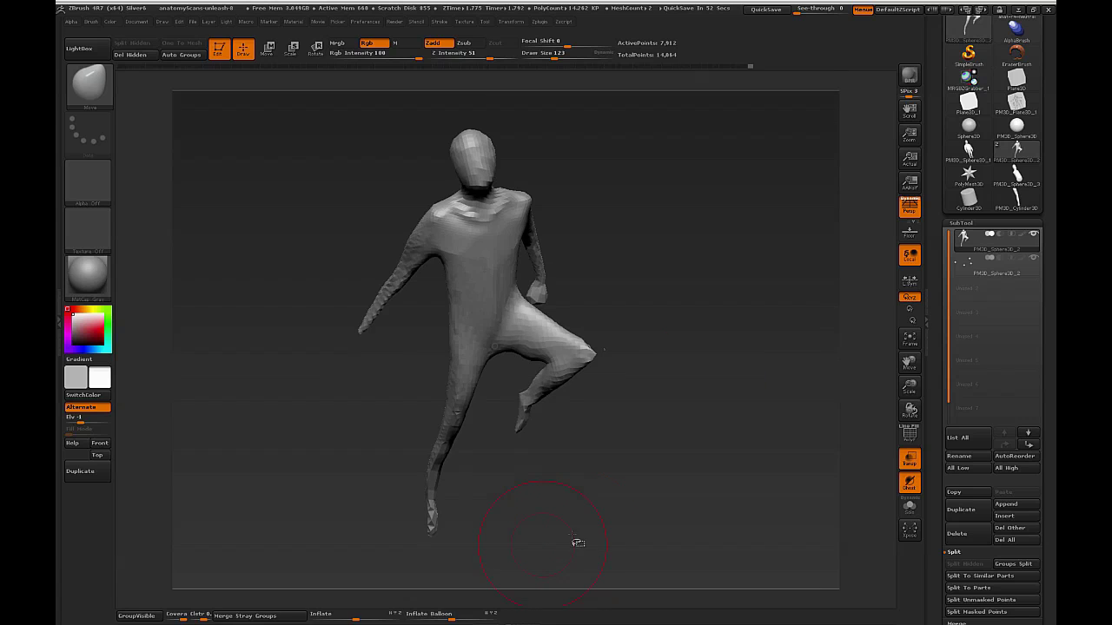
pyautogui.click(971, 553)
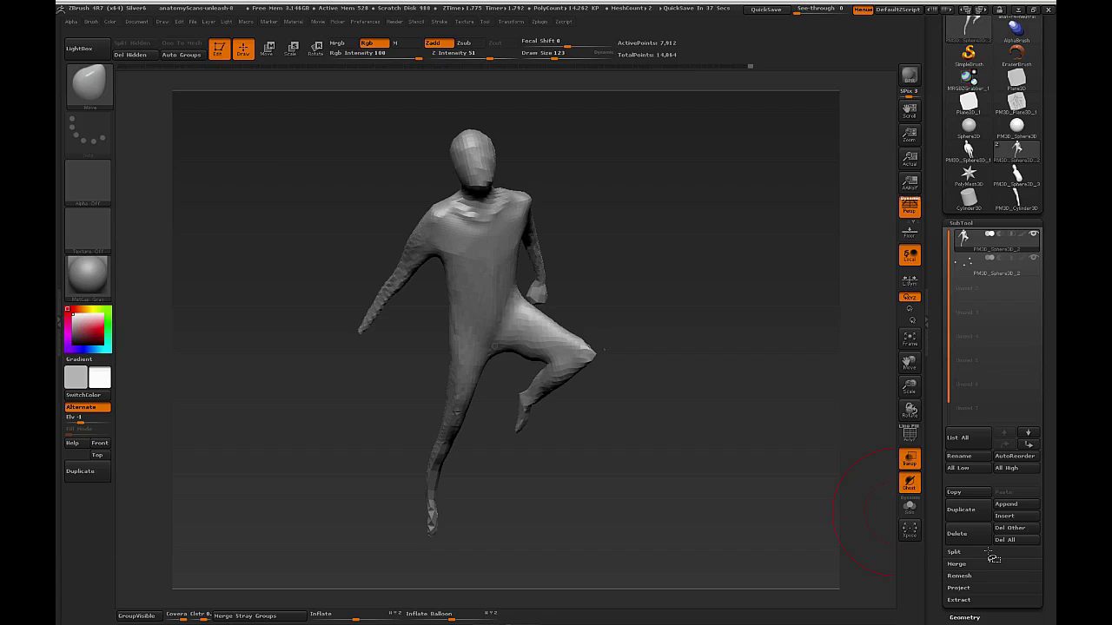
# Examine the hip landmark spheres inside the pelvis by switching between the sphere and body subtools.
pyautogui.moveTo(748, 435); pyautogui.dragTo(779, 421)
pyautogui.press('s')
pyautogui.click(717, 381)
pyautogui.moveTo(756, 386); pyautogui.dragTo(746, 412)
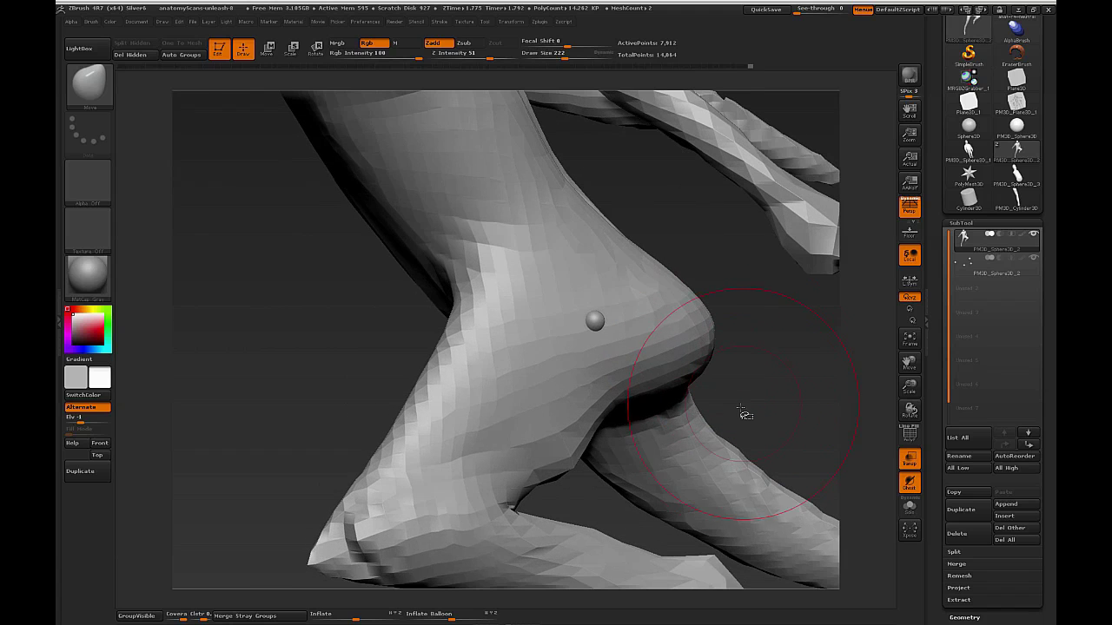
pyautogui.click(990, 263)
pyautogui.moveTo(793, 385)
pyautogui.mouseDown()
pyautogui.moveTo(839, 365)
pyautogui.moveTo(792, 383)
pyautogui.mouseUp()
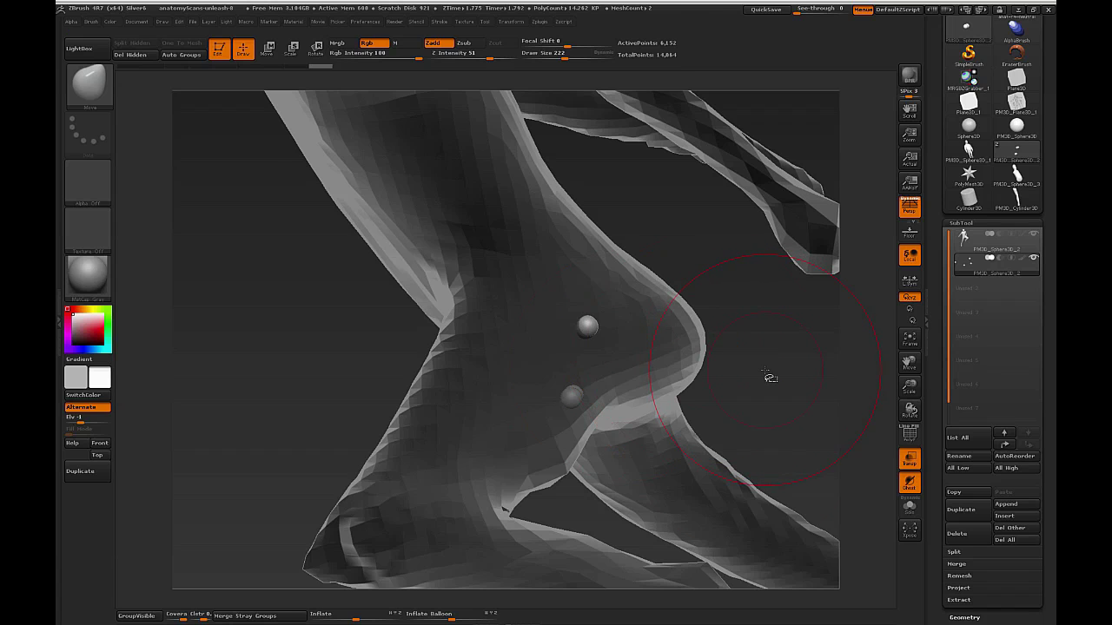
pyautogui.moveTo(767, 405); pyautogui.dragTo(893, 313)
pyautogui.click(965, 238)
pyautogui.moveTo(821, 352)
pyautogui.mouseDown()
pyautogui.moveTo(765, 363)
pyautogui.moveTo(762, 430)
pyautogui.moveTo(576, 318)
pyautogui.moveTo(532, 318)
pyautogui.mouseUp()
pyautogui.press('s')
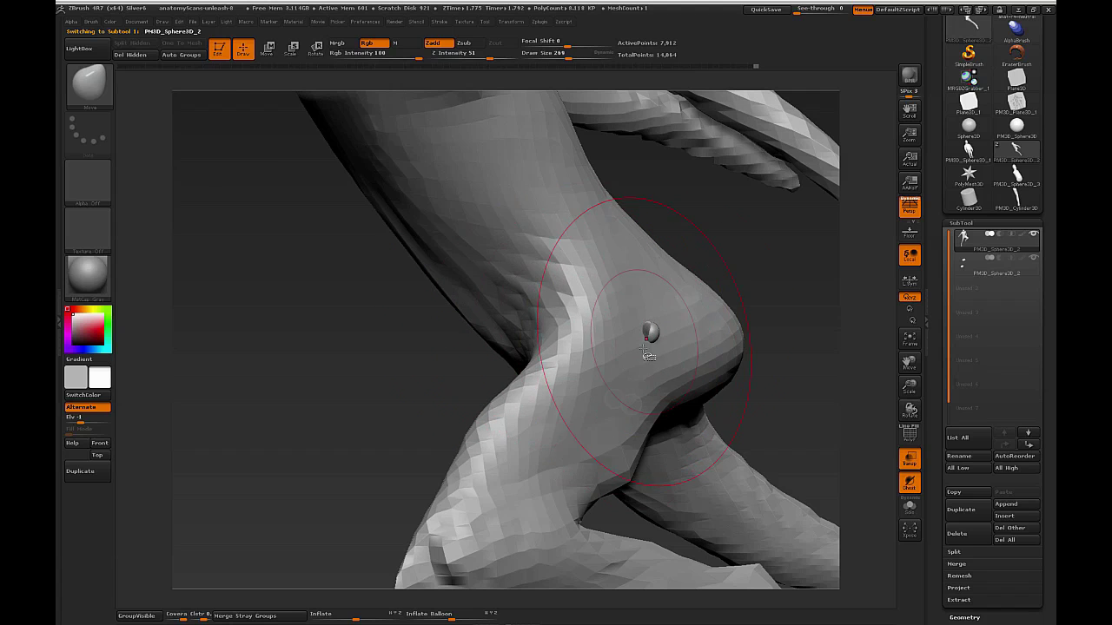
# Select the hip landmark spheres subtool and try to transform them with a transpose line from the lower sphere, undoing the change.
pyautogui.moveTo(770, 392)
pyautogui.mouseDown()
pyautogui.moveTo(825, 397)
pyautogui.moveTo(787, 365)
pyautogui.moveTo(764, 373)
pyautogui.mouseUp()
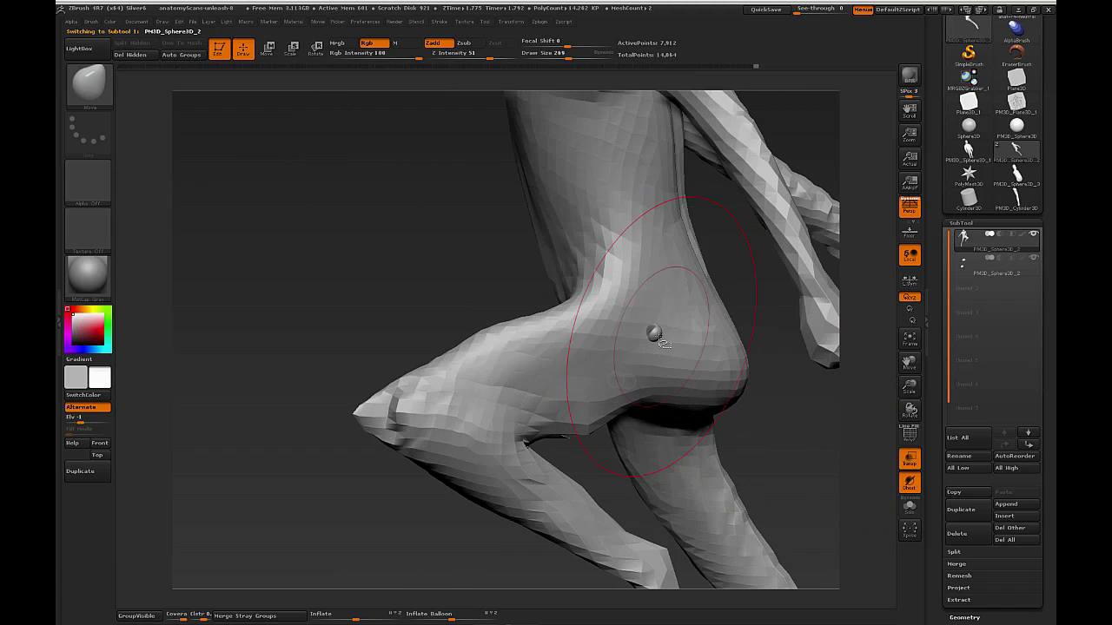
pyautogui.press('ctrl')
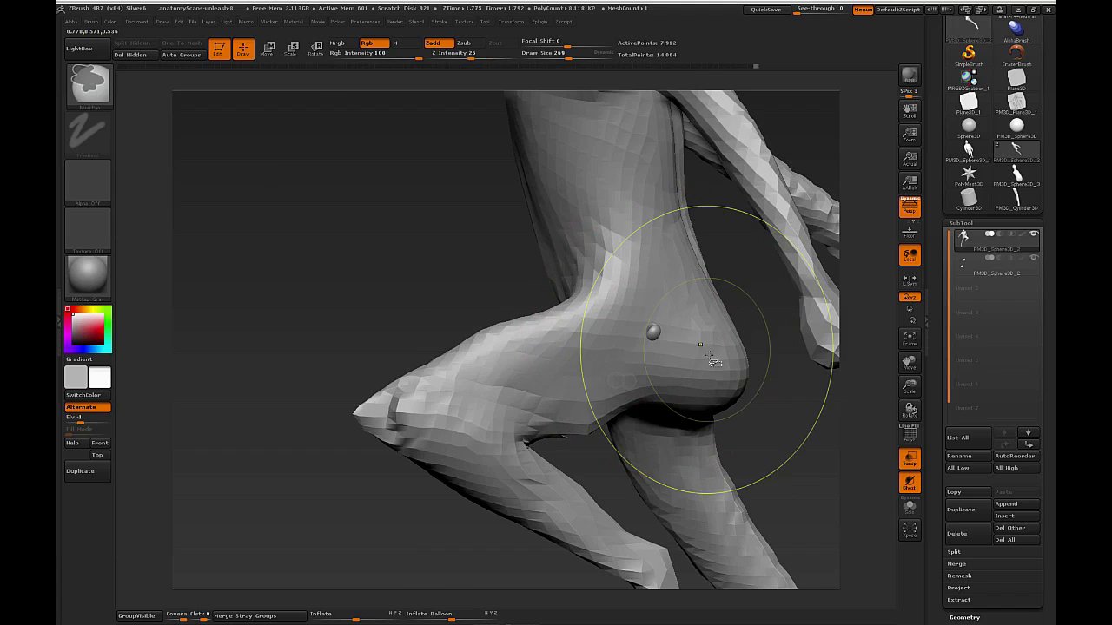
pyautogui.keyDown('alt'); pyautogui.click(653, 332); pyautogui.keyUp('alt')
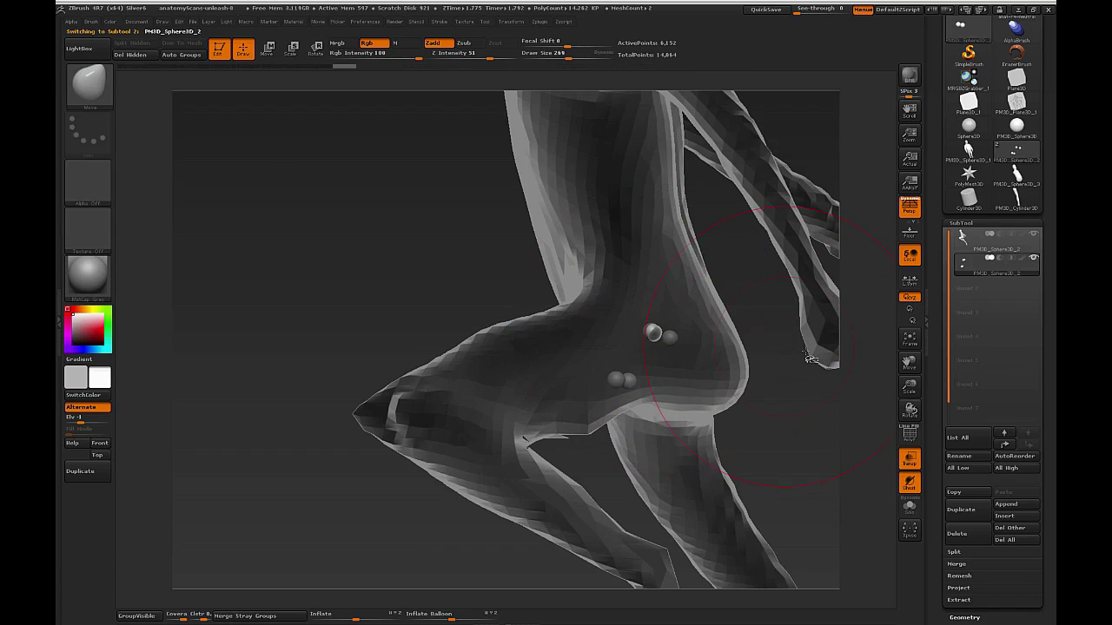
pyautogui.press('w')
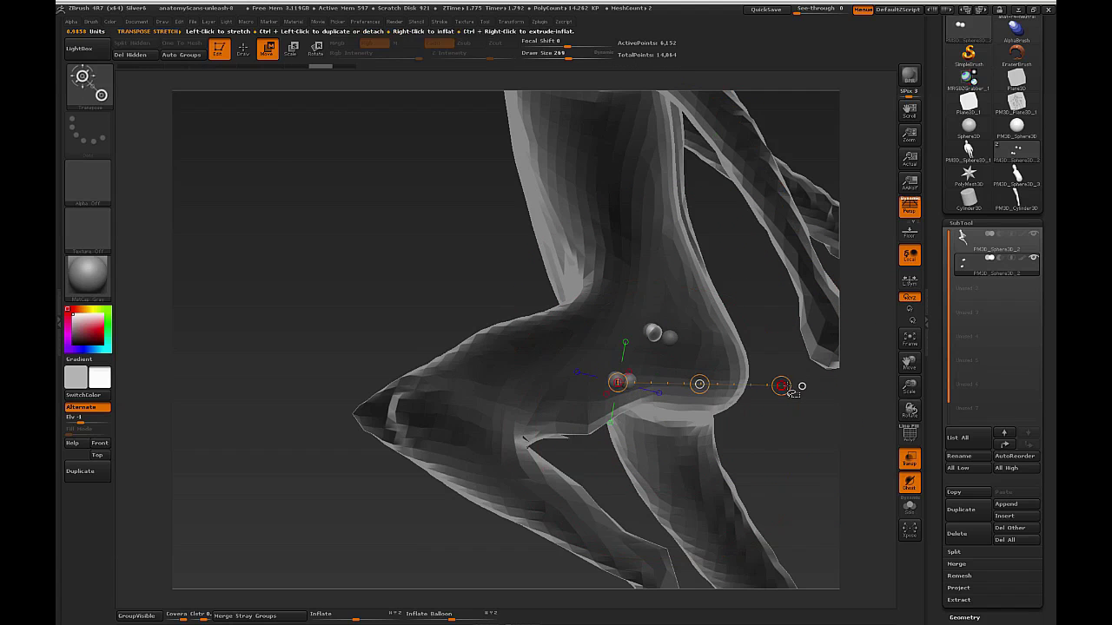
pyautogui.moveTo(617, 382); pyautogui.dragTo(782, 436)
pyautogui.press('r')
pyautogui.hotkey('ctrl', 'z')
# Rotate the landmark spheres inside the pelvis with a transpose line, hiding the body temporarily while placing the line.
pyautogui.click(1034, 235)
pyautogui.moveTo(617, 373); pyautogui.dragTo(655, 350)
pyautogui.moveTo(621, 306); pyautogui.dragTo(616, 373)
pyautogui.moveTo(699, 412)
pyautogui.mouseDown()
pyautogui.moveTo(732, 422)
pyautogui.moveTo(712, 373)
pyautogui.moveTo(722, 335)
pyautogui.moveTo(686, 307)
pyautogui.mouseUp()
pyautogui.click(1034, 234)
pyautogui.moveTo(795, 371); pyautogui.dragTo(765, 343)
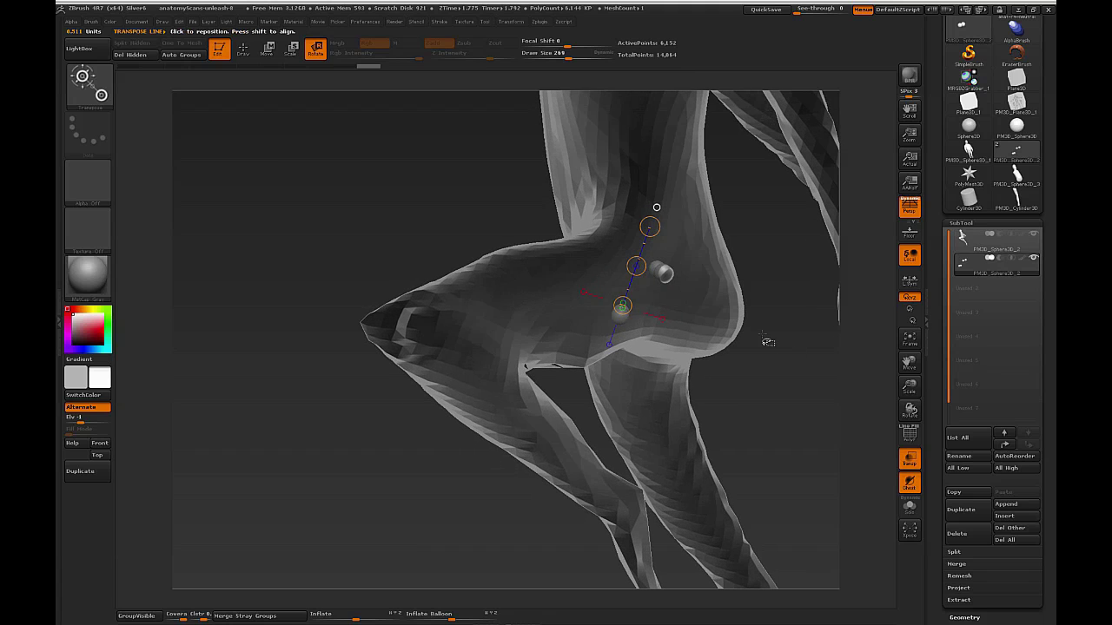
pyautogui.moveTo(644, 231); pyautogui.dragTo(608, 241)
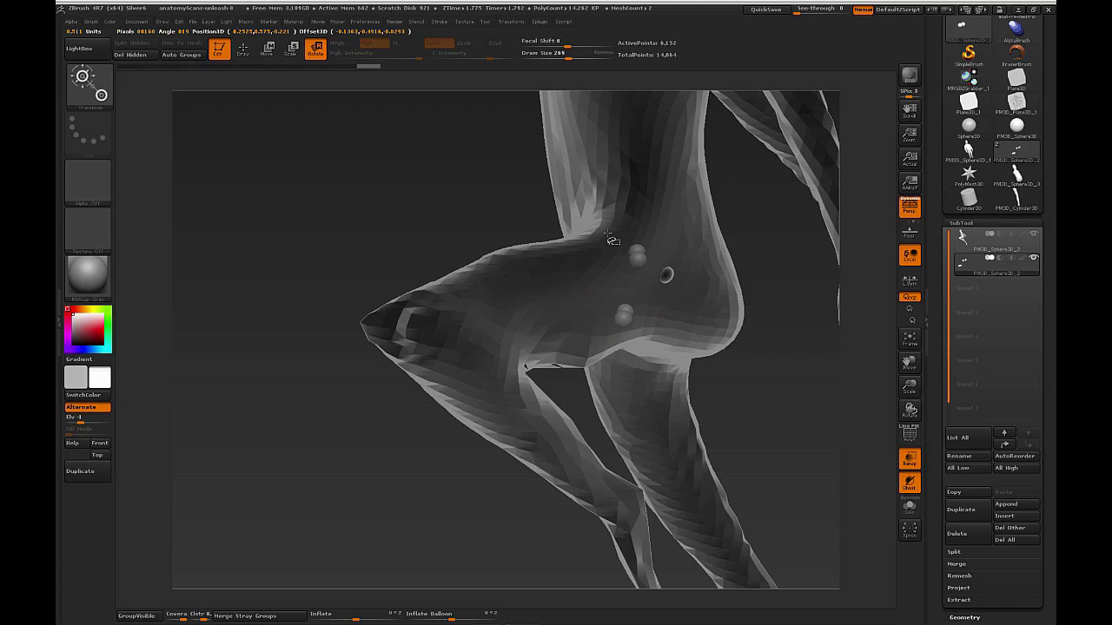
pyautogui.moveTo(748, 387); pyautogui.dragTo(713, 364)
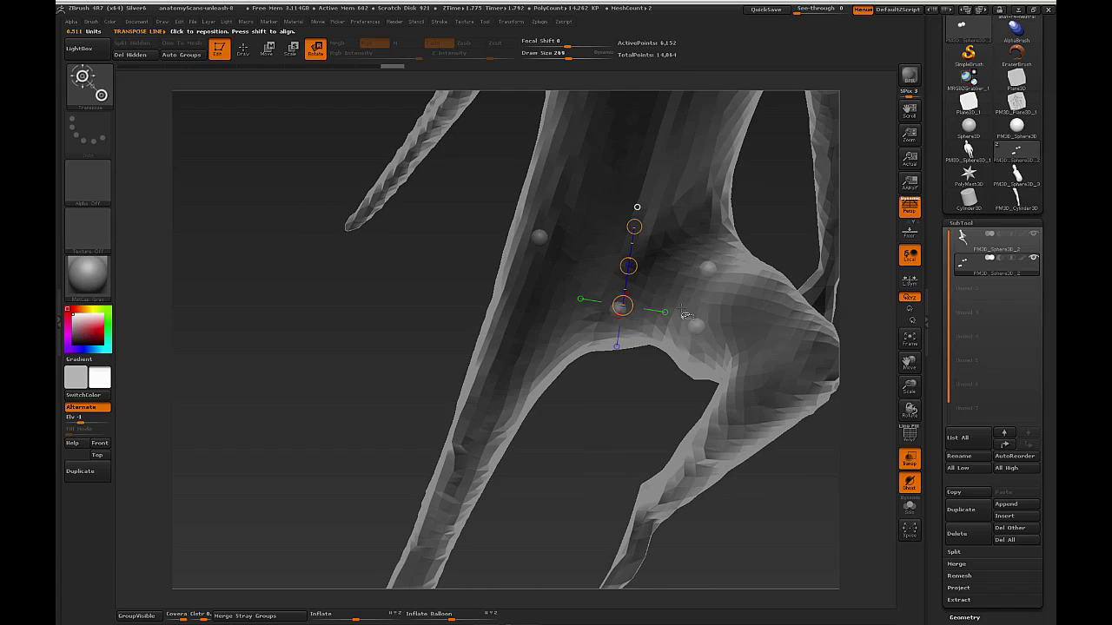
pyautogui.moveTo(635, 407); pyautogui.dragTo(757, 371)
# Reshape the body's hip and upper thigh at the front crease with the Move brush, reducing the draw size from 222 to 179.
pyautogui.click(964, 246)
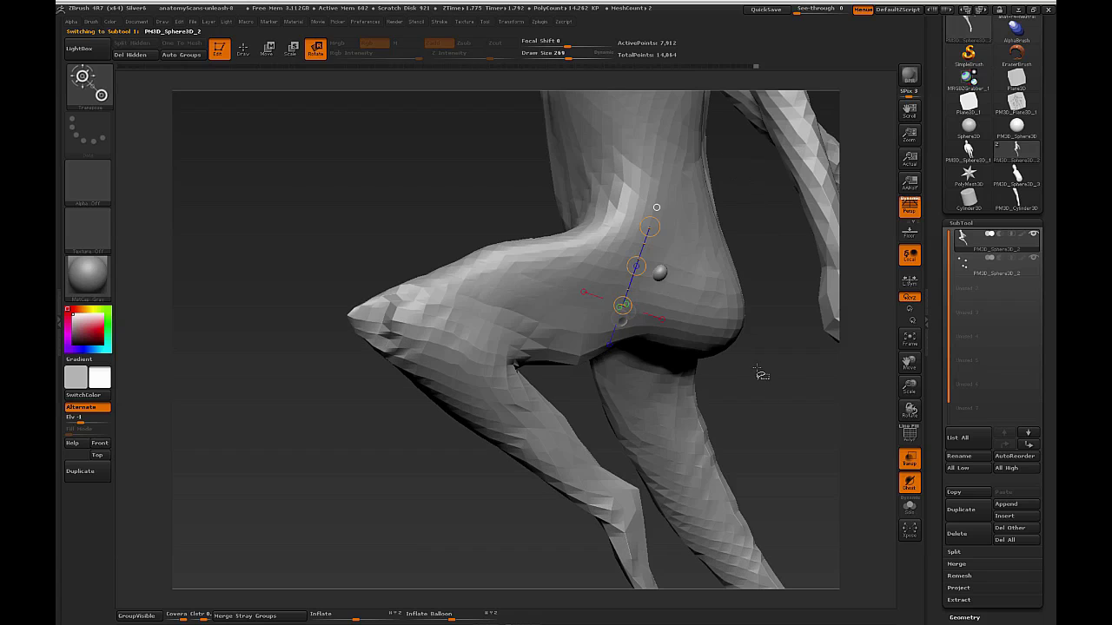
pyautogui.press('q')
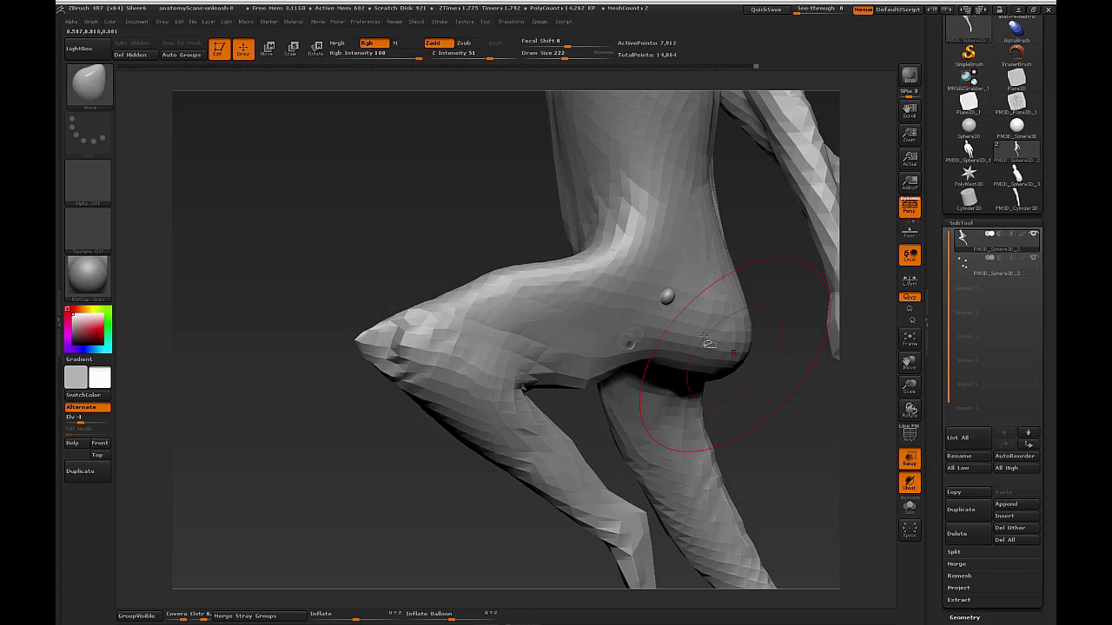
pyautogui.moveTo(769, 406)
pyautogui.mouseDown()
pyautogui.moveTo(762, 398)
pyautogui.moveTo(777, 429)
pyautogui.moveTo(658, 372)
pyautogui.mouseUp()
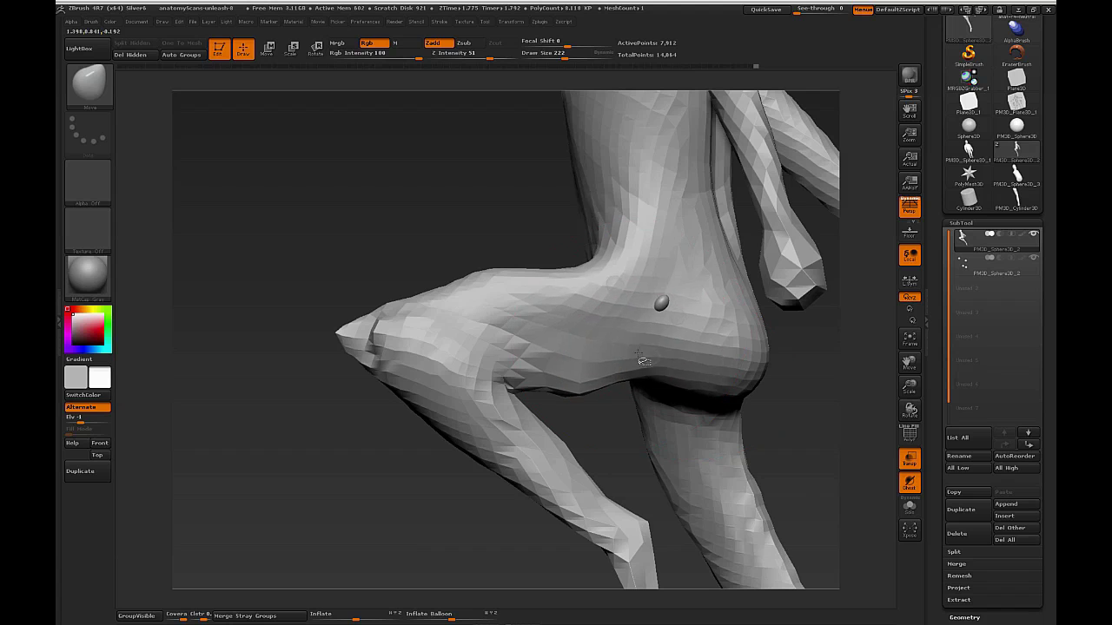
pyautogui.moveTo(495, 279)
pyautogui.mouseDown()
pyautogui.moveTo(502, 299)
pyautogui.moveTo(563, 297)
pyautogui.mouseUp()
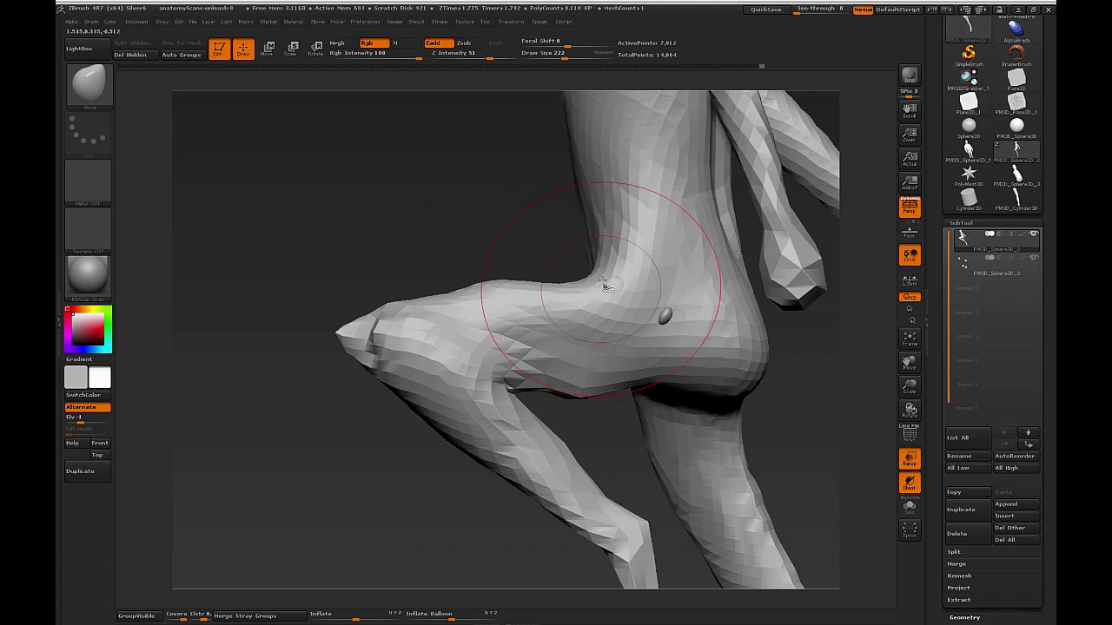
pyautogui.press('s')
pyautogui.moveTo(611, 309); pyautogui.dragTo(608, 291)
pyautogui.press('s')
pyautogui.moveTo(510, 271); pyautogui.dragTo(665, 275)
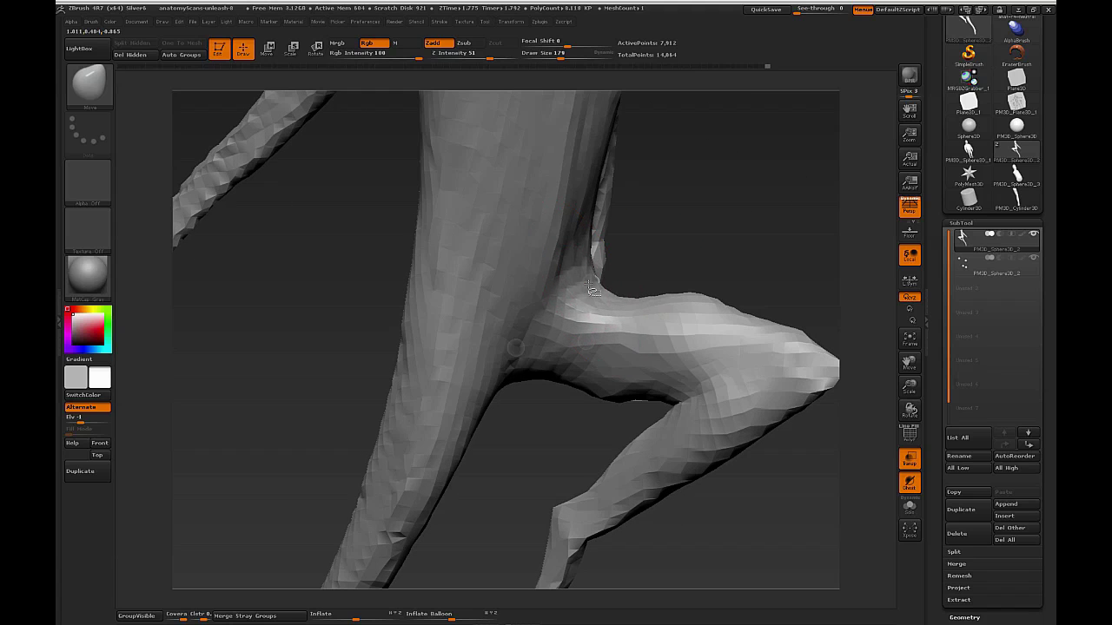
# Refine the groin crease and the underside of the raised thigh with the Move brush at draw size 169.
pyautogui.press('s')
pyautogui.moveTo(577, 322); pyautogui.dragTo(569, 324)
pyautogui.press('s')
pyautogui.moveTo(566, 387); pyautogui.dragTo(574, 385)
pyautogui.moveTo(641, 395); pyautogui.dragTo(644, 423)
pyautogui.moveTo(561, 441); pyautogui.dragTo(664, 451)
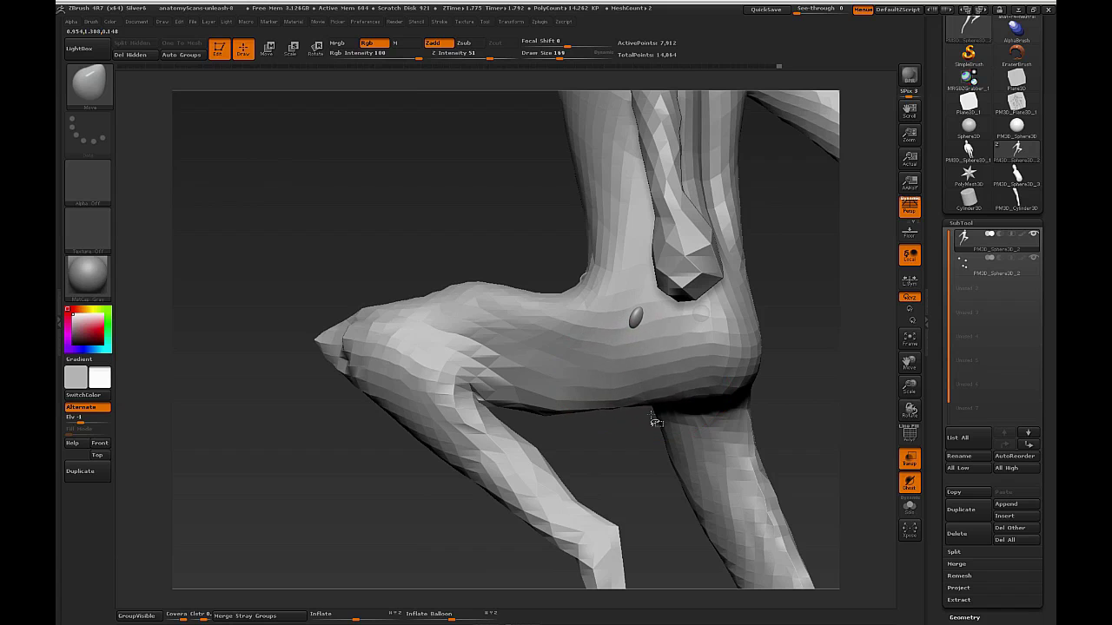
pyautogui.moveTo(675, 402)
pyautogui.mouseDown()
pyautogui.moveTo(726, 374)
pyautogui.moveTo(732, 386)
pyautogui.mouseUp()
pyautogui.moveTo(819, 386); pyautogui.dragTo(739, 382)
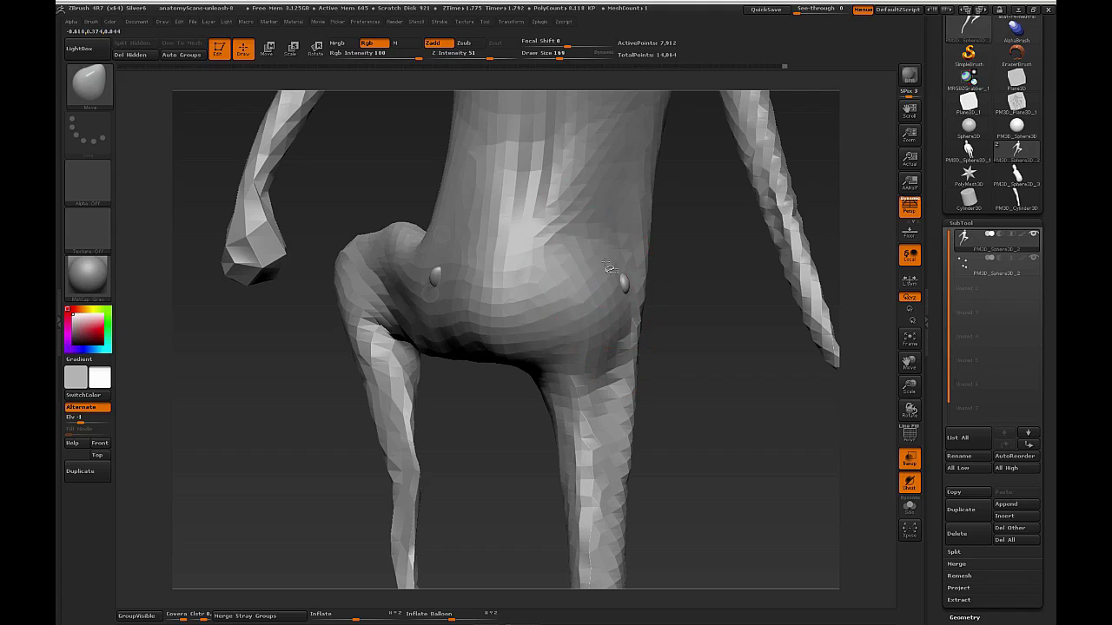
# Adjust the buttocks, the sides of the hips and the crotch with Move brush strokes.
pyautogui.moveTo(640, 387); pyautogui.dragTo(629, 384)
pyautogui.moveTo(434, 337); pyautogui.dragTo(428, 327)
pyautogui.moveTo(444, 276); pyautogui.dragTo(438, 270)
pyautogui.moveTo(620, 248); pyautogui.dragTo(615, 236)
pyautogui.moveTo(724, 290); pyautogui.dragTo(547, 326)
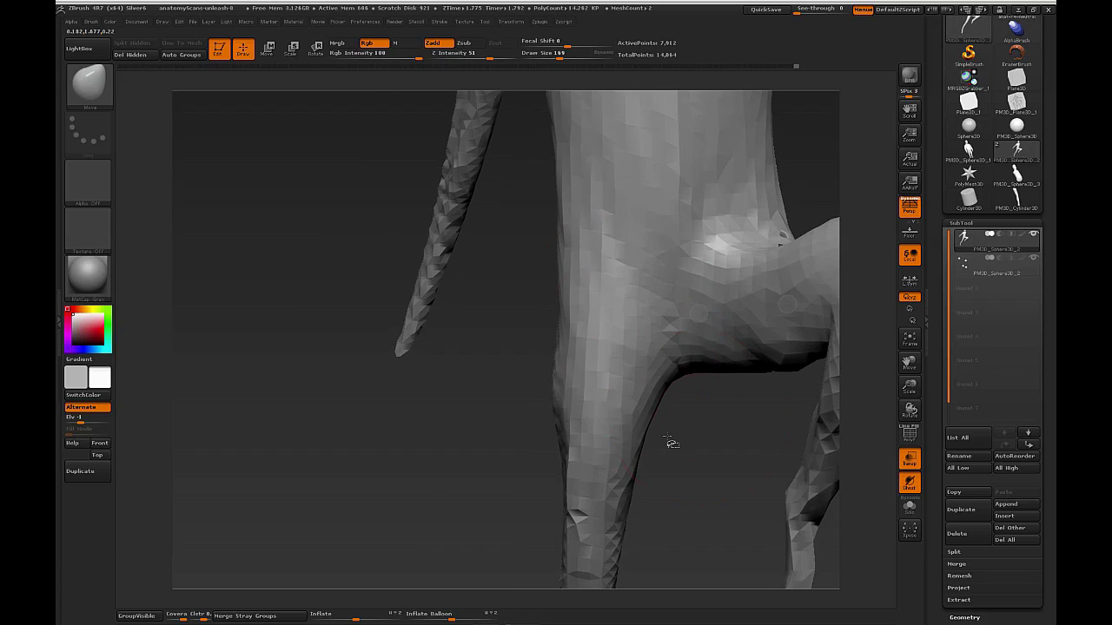
pyautogui.moveTo(672, 444); pyautogui.dragTo(668, 417)
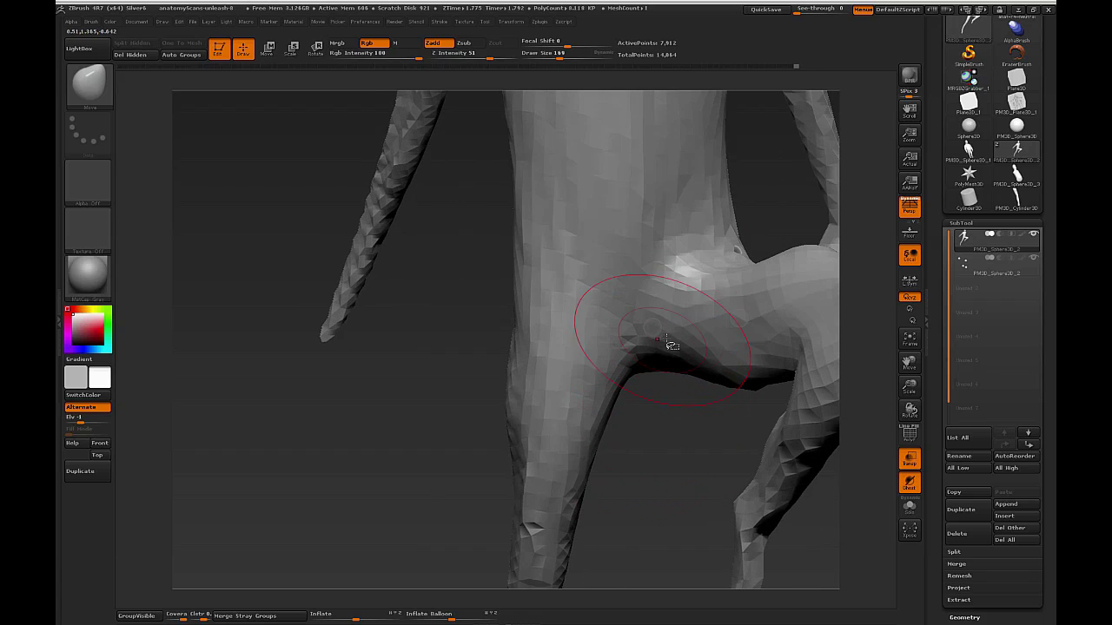
pyautogui.moveTo(772, 227)
pyautogui.mouseDown()
pyautogui.moveTo(710, 251)
pyautogui.moveTo(703, 283)
pyautogui.moveTo(608, 337)
pyautogui.mouseUp()
pyautogui.moveTo(756, 320); pyautogui.dragTo(599, 348)
# Outline the raised thigh from hip crease to knee with annotation strokes, then clear them.
pyautogui.keyDown('alt'); pyautogui.moveTo(582, 545); pyautogui.dragTo(763, 438); pyautogui.keyUp('alt')
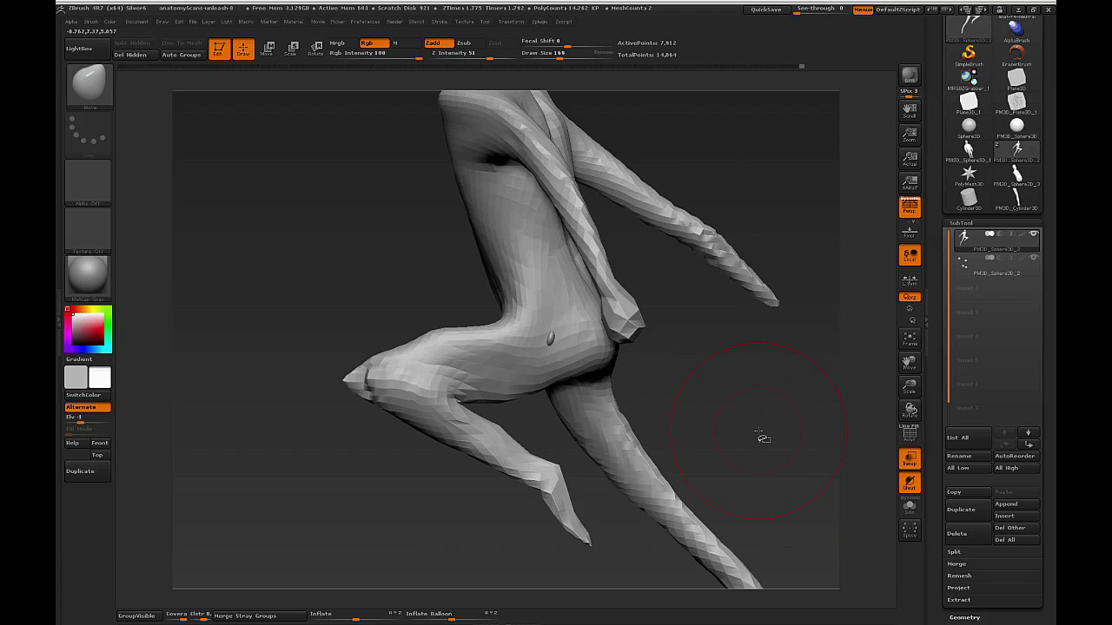
pyautogui.moveTo(413, 344)
pyautogui.mouseDown()
pyautogui.moveTo(514, 322)
pyautogui.moveTo(382, 352)
pyautogui.moveTo(349, 379)
pyautogui.moveTo(372, 406)
pyautogui.mouseUp()
pyautogui.moveTo(451, 400); pyautogui.dragTo(539, 393)
pyautogui.moveTo(521, 325)
pyautogui.mouseDown()
pyautogui.moveTo(371, 363)
pyautogui.moveTo(364, 395)
pyautogui.mouseUp()
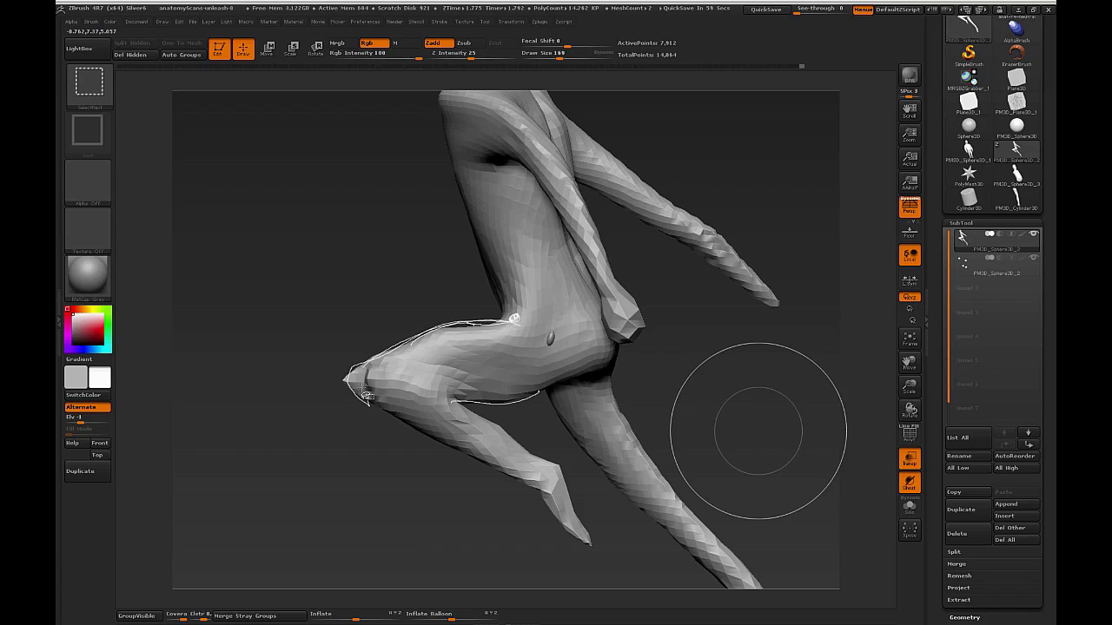
pyautogui.press('Escape')
pyautogui.moveTo(695, 424)
pyautogui.mouseDown()
pyautogui.moveTo(744, 449)
pyautogui.moveTo(722, 455)
pyautogui.mouseUp()
pyautogui.moveTo(722, 455)
pyautogui.mouseDown()
pyautogui.moveTo(744, 444)
pyautogui.moveTo(759, 455)
pyautogui.moveTo(719, 453)
pyautogui.mouseUp()
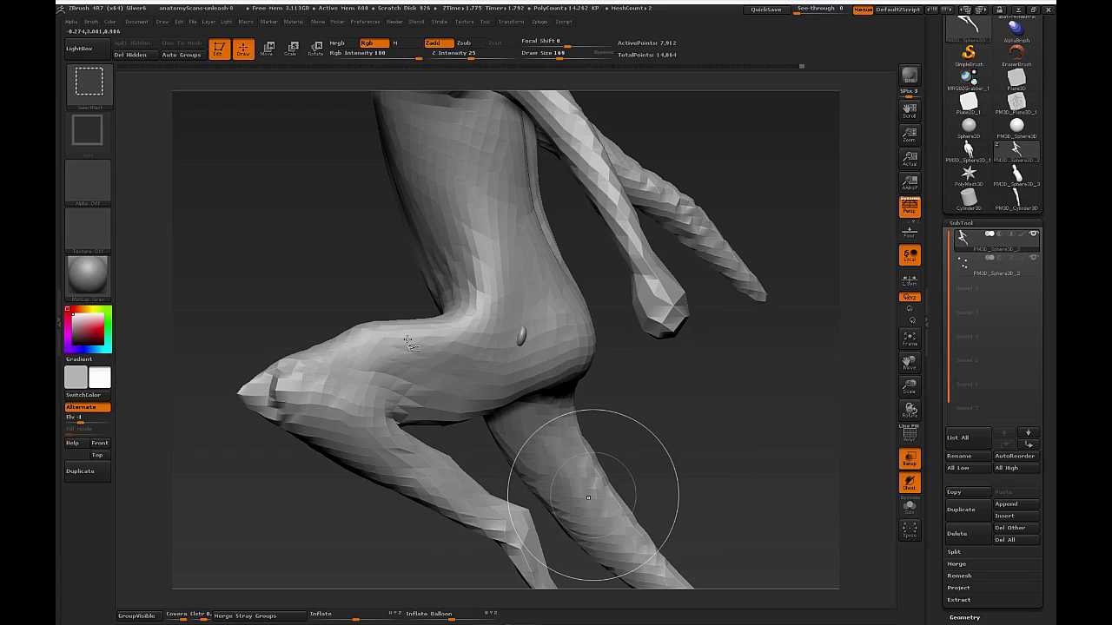
# Mark the muscle volumes on top of the raised thigh with annotation ovals, then clear them.
pyautogui.moveTo(323, 351)
pyautogui.mouseDown()
pyautogui.moveTo(382, 330)
pyautogui.moveTo(360, 338)
pyautogui.moveTo(412, 341)
pyautogui.moveTo(348, 337)
pyautogui.moveTo(420, 323)
pyautogui.moveTo(439, 348)
pyautogui.moveTo(386, 367)
pyautogui.moveTo(340, 350)
pyautogui.mouseUp()
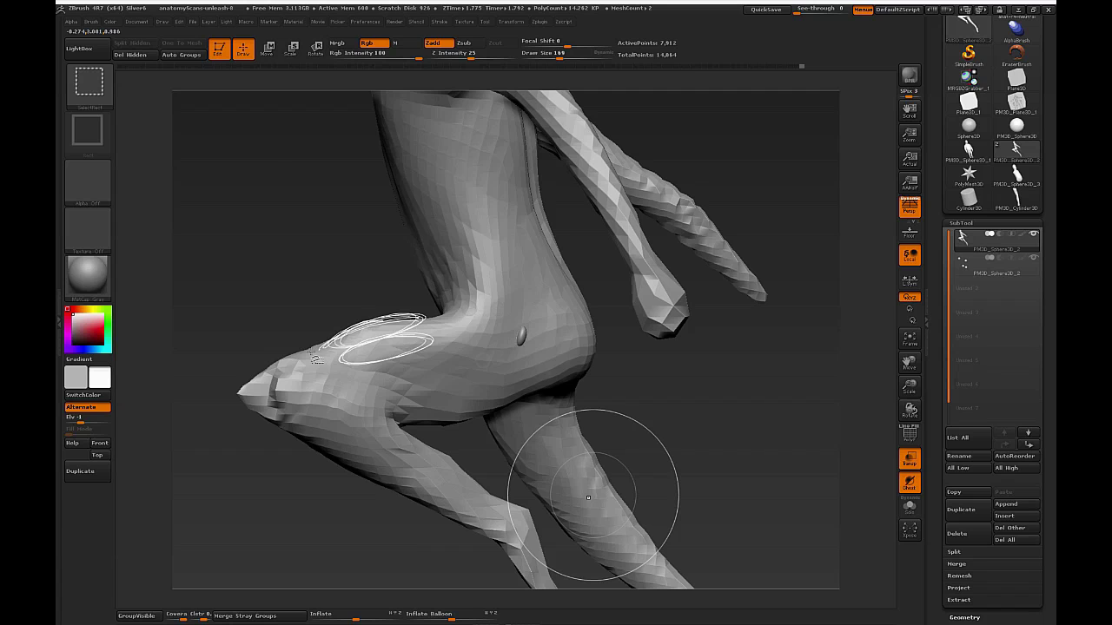
pyautogui.moveTo(393, 351)
pyautogui.mouseDown()
pyautogui.moveTo(371, 251)
pyautogui.moveTo(387, 276)
pyautogui.mouseUp()
pyautogui.moveTo(520, 344)
pyautogui.mouseDown()
pyautogui.moveTo(282, 404)
pyautogui.moveTo(439, 358)
pyautogui.moveTo(404, 363)
pyautogui.mouseUp()
pyautogui.moveTo(384, 310); pyautogui.dragTo(345, 286)
pyautogui.hotkey('ctrl', 'shift', '6')
pyautogui.moveTo(719, 456); pyautogui.dragTo(763, 434)
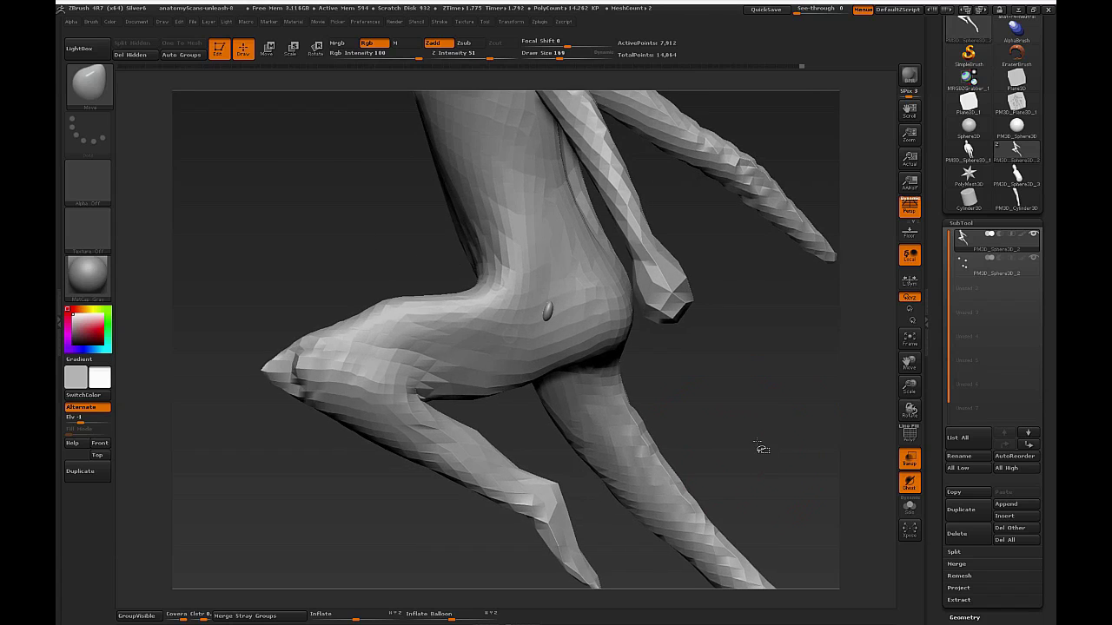
# Sketch the pelvis, hip joint, leg bones and surrounding hip muscle volumes over the side view with white and red annotation strokes, then clear them.
pyautogui.hotkey('ctrl', 'shift', '3')
pyautogui.moveTo(500, 287)
pyautogui.mouseDown()
pyautogui.moveTo(535, 243)
pyautogui.moveTo(582, 243)
pyautogui.moveTo(513, 251)
pyautogui.moveTo(502, 285)
pyautogui.moveTo(524, 339)
pyautogui.moveTo(592, 278)
pyautogui.moveTo(569, 261)
pyautogui.moveTo(578, 252)
pyautogui.moveTo(607, 307)
pyautogui.moveTo(570, 279)
pyautogui.moveTo(549, 326)
pyautogui.moveTo(541, 311)
pyautogui.moveTo(573, 327)
pyautogui.moveTo(347, 358)
pyautogui.moveTo(337, 382)
pyautogui.moveTo(351, 396)
pyautogui.moveTo(350, 425)
pyautogui.moveTo(519, 491)
pyautogui.moveTo(530, 485)
pyautogui.mouseUp()
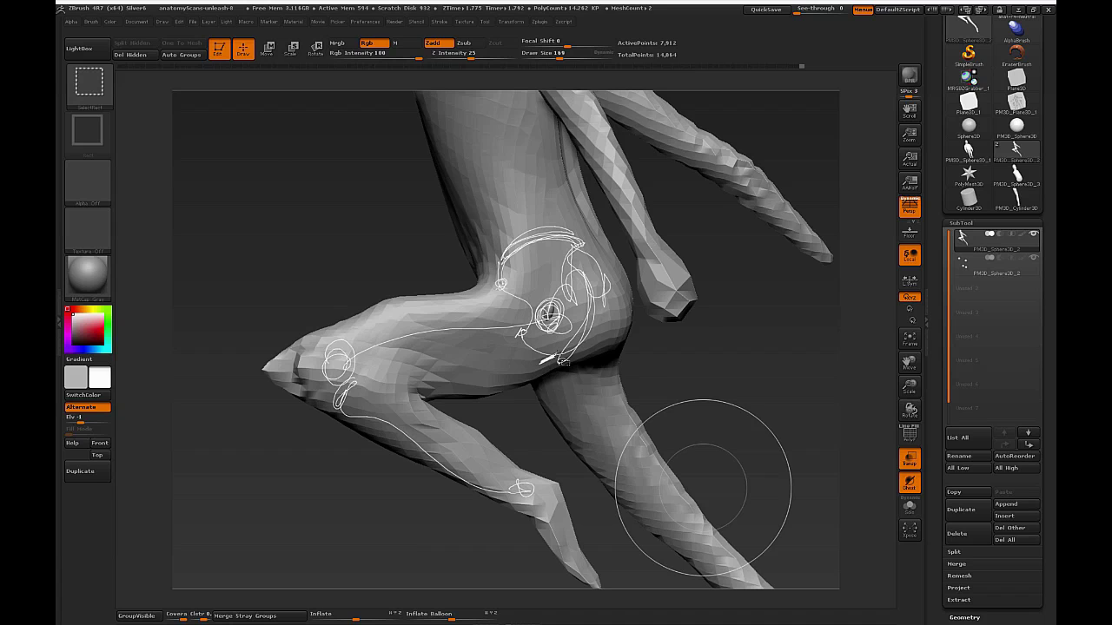
pyautogui.moveTo(524, 336)
pyautogui.mouseDown()
pyautogui.moveTo(570, 354)
pyautogui.moveTo(517, 384)
pyautogui.moveTo(426, 396)
pyautogui.moveTo(521, 383)
pyautogui.moveTo(556, 358)
pyautogui.moveTo(488, 415)
pyautogui.moveTo(510, 412)
pyautogui.mouseUp()
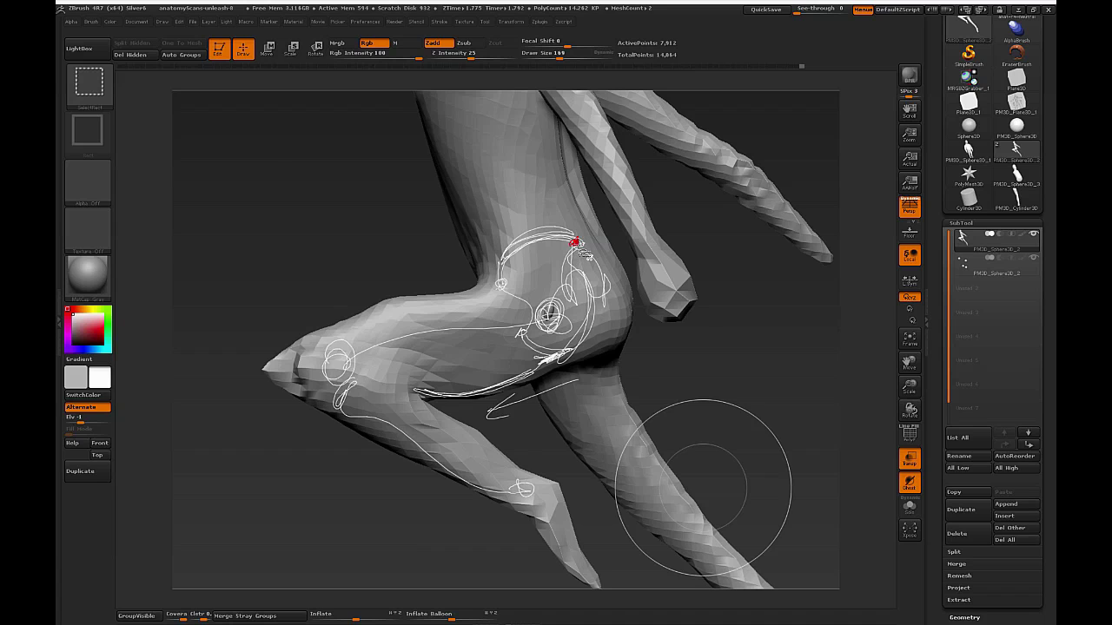
pyautogui.moveTo(611, 285)
pyautogui.mouseDown()
pyautogui.moveTo(613, 329)
pyautogui.moveTo(599, 352)
pyautogui.moveTo(564, 363)
pyautogui.moveTo(492, 336)
pyautogui.moveTo(531, 369)
pyautogui.moveTo(616, 326)
pyautogui.moveTo(509, 343)
pyautogui.moveTo(621, 317)
pyautogui.moveTo(556, 365)
pyautogui.mouseUp()
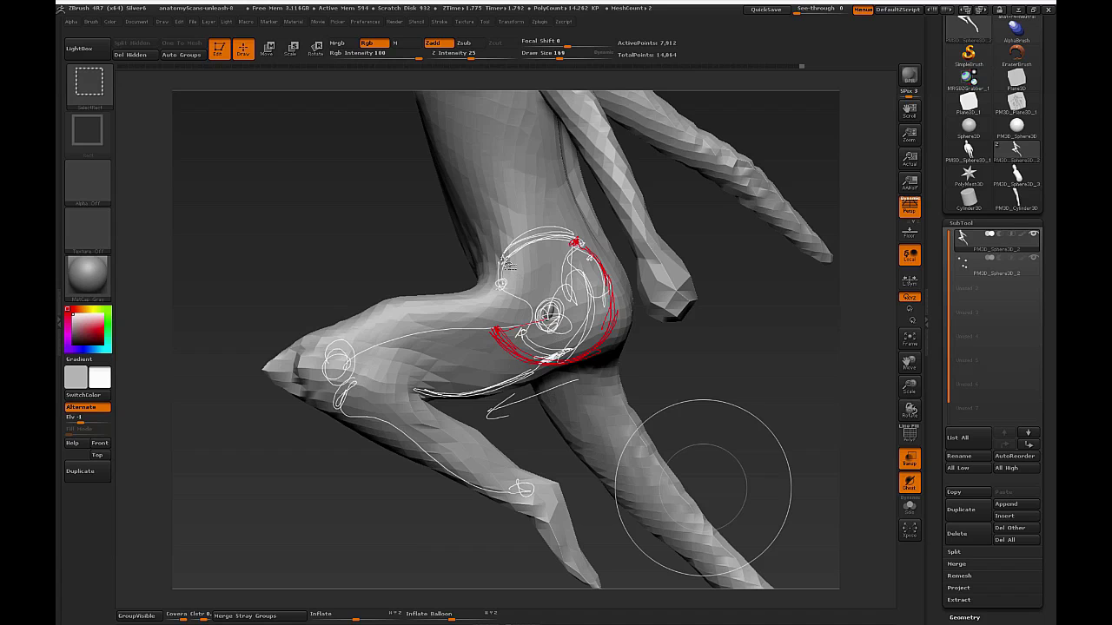
pyautogui.moveTo(508, 266)
pyautogui.mouseDown()
pyautogui.moveTo(506, 281)
pyautogui.moveTo(522, 286)
pyautogui.moveTo(483, 315)
pyautogui.moveTo(452, 298)
pyautogui.moveTo(503, 280)
pyautogui.moveTo(484, 309)
pyautogui.moveTo(514, 274)
pyautogui.mouseUp()
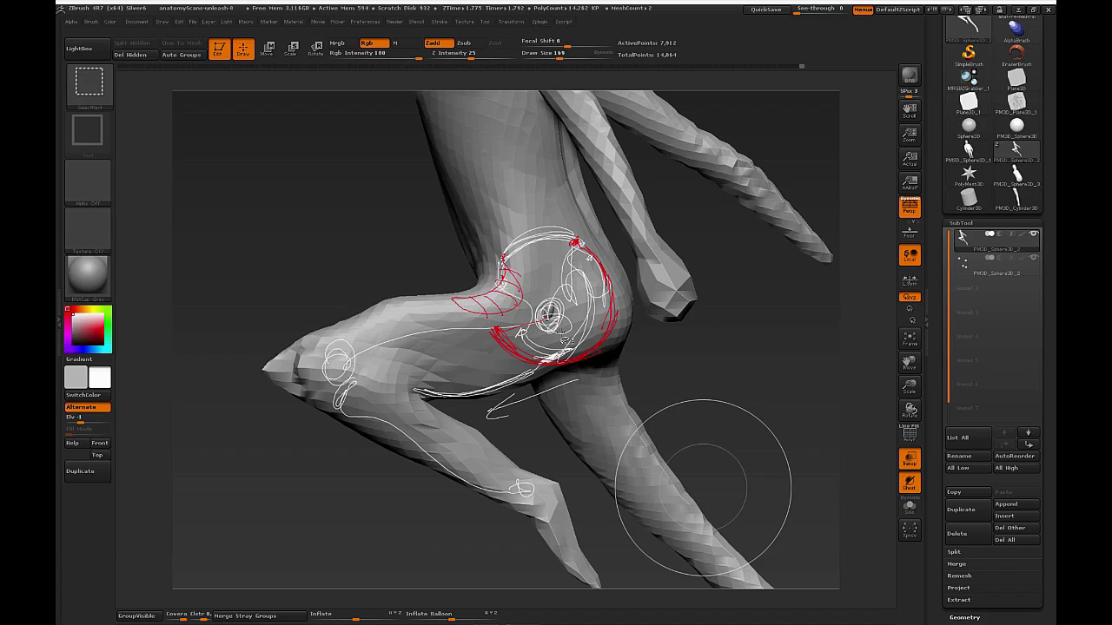
pyautogui.hotkey('ctrl', 'shift', '7')
# Sketch the hip and buttock muscle volumes over the back of the pelvis with red annotation strokes, then clear them.
pyautogui.moveTo(771, 399)
pyautogui.mouseDown()
pyautogui.moveTo(762, 403)
pyautogui.moveTo(778, 403)
pyautogui.mouseUp()
pyautogui.hotkey('ctrl', 'shift', '3')
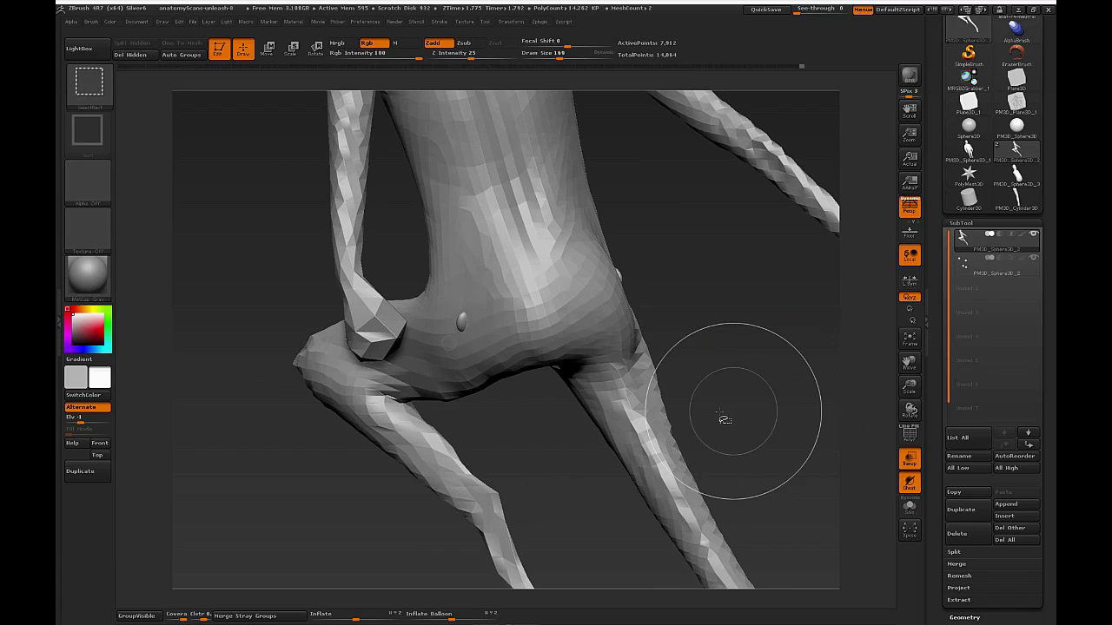
pyautogui.moveTo(434, 261)
pyautogui.mouseDown()
pyautogui.moveTo(429, 304)
pyautogui.moveTo(465, 291)
pyautogui.moveTo(442, 259)
pyautogui.moveTo(429, 270)
pyautogui.mouseUp()
pyautogui.moveTo(430, 267)
pyautogui.mouseDown()
pyautogui.moveTo(449, 325)
pyautogui.moveTo(487, 329)
pyautogui.moveTo(486, 372)
pyautogui.moveTo(462, 375)
pyautogui.mouseUp()
pyautogui.moveTo(464, 300)
pyautogui.mouseDown()
pyautogui.moveTo(513, 285)
pyautogui.moveTo(492, 372)
pyautogui.moveTo(537, 344)
pyautogui.moveTo(445, 285)
pyautogui.moveTo(391, 284)
pyautogui.moveTo(368, 304)
pyautogui.mouseUp()
pyautogui.moveTo(488, 314)
pyautogui.mouseDown()
pyautogui.moveTo(531, 320)
pyautogui.moveTo(571, 305)
pyautogui.moveTo(556, 329)
pyautogui.mouseUp()
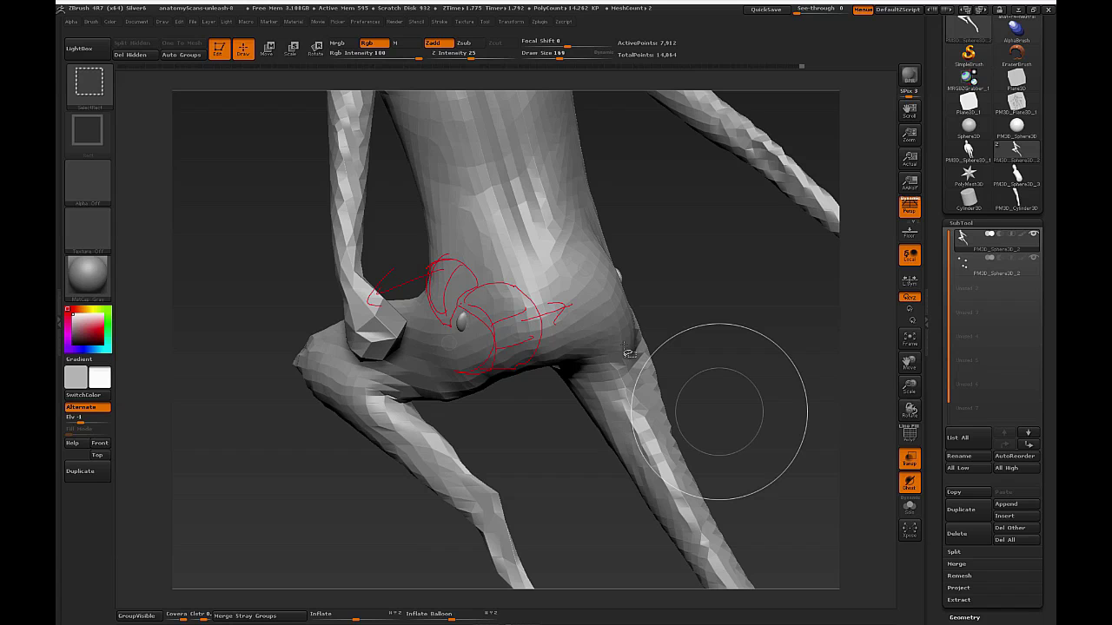
pyautogui.moveTo(805, 373)
pyautogui.mouseDown()
pyautogui.moveTo(830, 383)
pyautogui.moveTo(674, 358)
pyautogui.mouseUp()
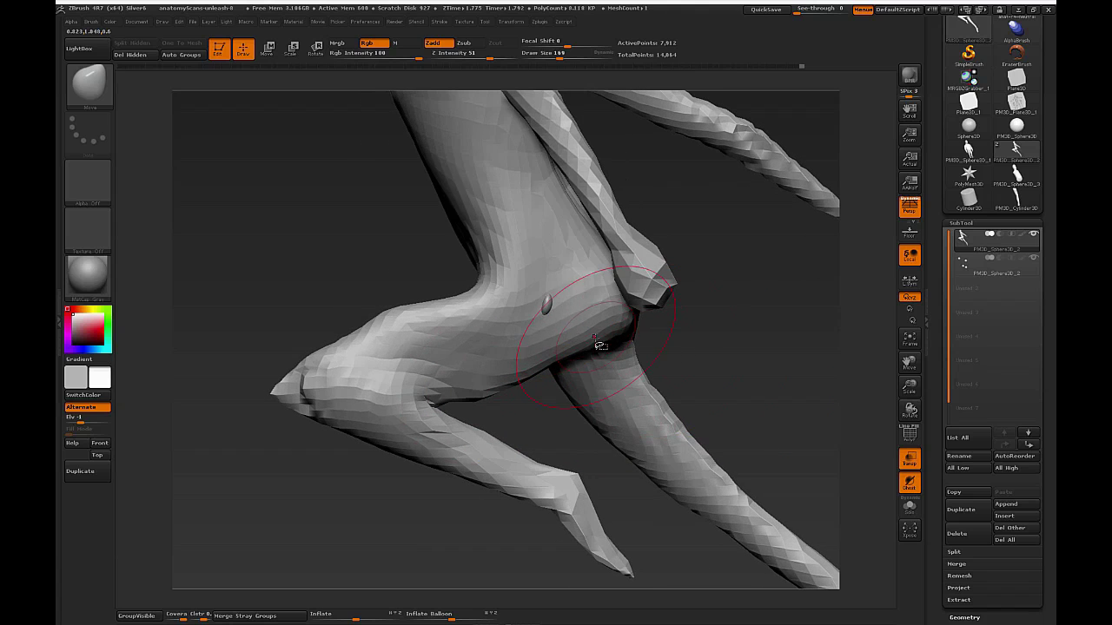
# Reshape the buttock contour and the fold beneath it on the raised-leg side with a smaller Move brush.
pyautogui.press('s')
pyautogui.moveTo(603, 339); pyautogui.dragTo(594, 338)
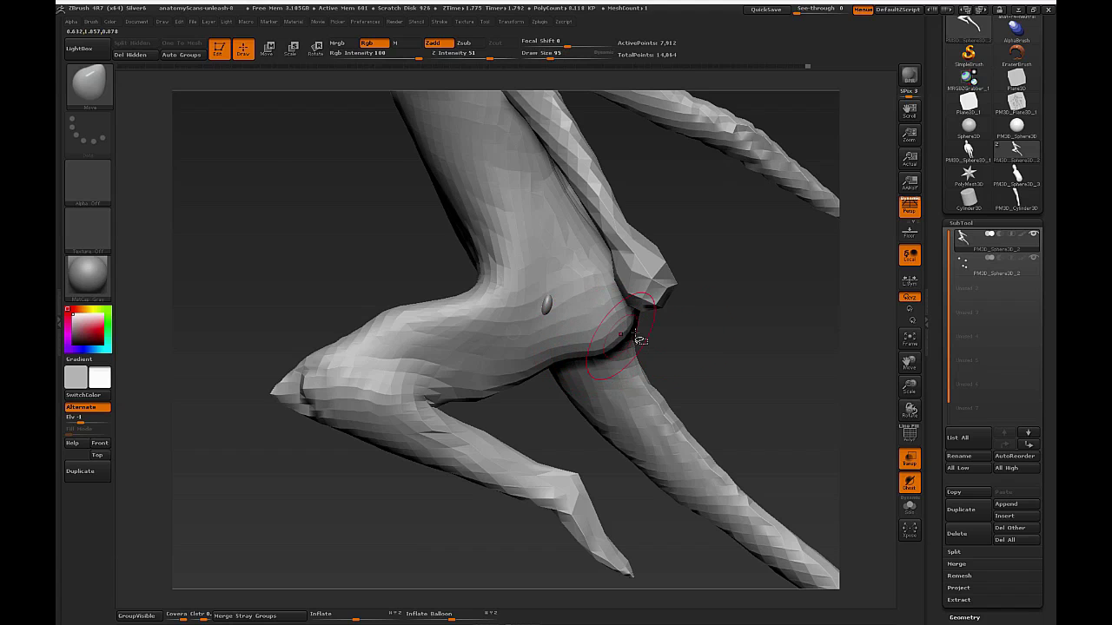
pyautogui.moveTo(655, 346); pyautogui.dragTo(674, 351)
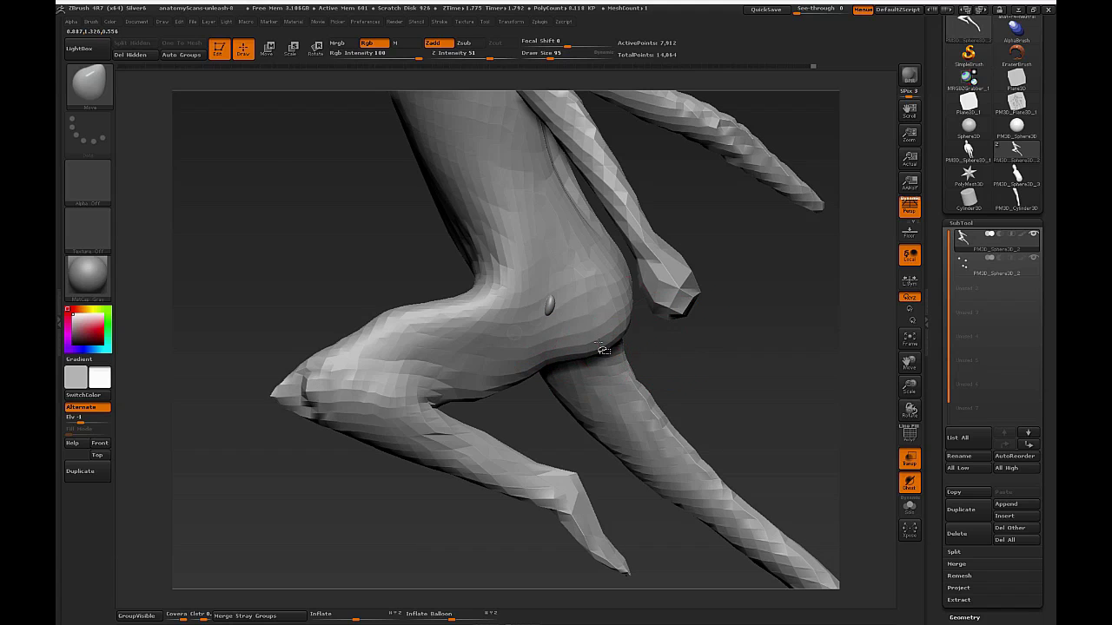
pyautogui.press('s')
pyautogui.moveTo(617, 317); pyautogui.dragTo(622, 323)
pyautogui.press('s')
pyautogui.moveTo(712, 356)
pyautogui.mouseDown()
pyautogui.moveTo(773, 370)
pyautogui.moveTo(753, 422)
pyautogui.moveTo(738, 421)
pyautogui.mouseUp()
# Build up the hip crease, side of the hip and upper raised thigh with the ClayBuildup brush.
pyautogui.press('b')
pyautogui.press('c')
pyautogui.press('b')
pyautogui.press('s')
pyautogui.moveTo(569, 319)
pyautogui.mouseDown()
pyautogui.moveTo(567, 337)
pyautogui.moveTo(634, 367)
pyautogui.mouseUp()
pyautogui.press('s')
pyautogui.moveTo(521, 381)
pyautogui.mouseDown()
pyautogui.moveTo(474, 402)
pyautogui.moveTo(496, 397)
pyautogui.mouseUp()
pyautogui.moveTo(648, 372); pyautogui.dragTo(674, 378)
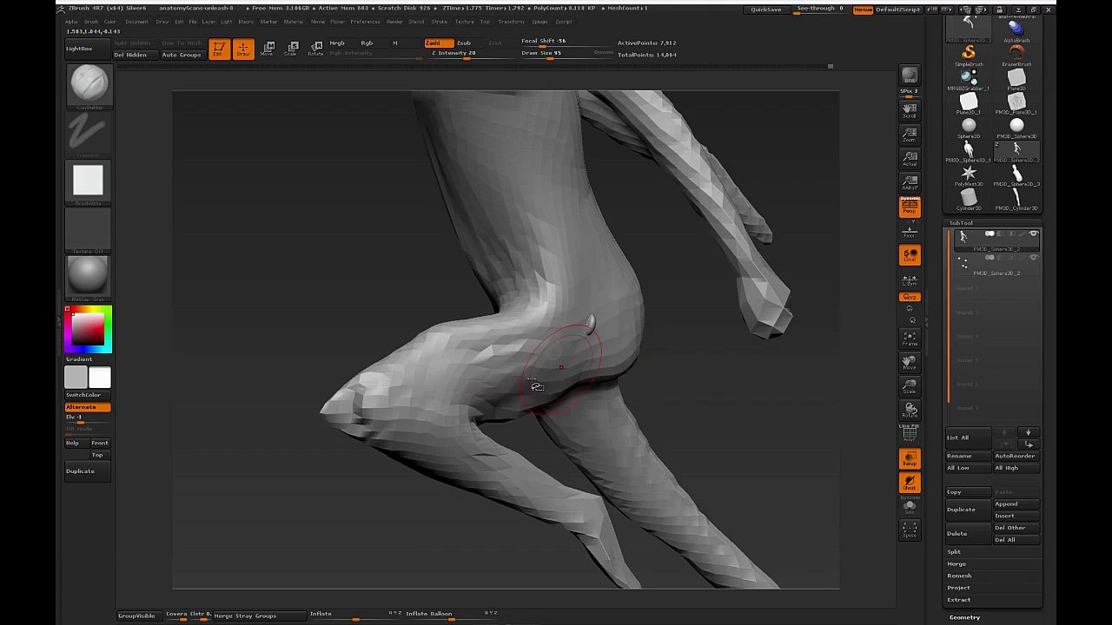
pyautogui.moveTo(557, 345); pyautogui.dragTo(408, 396)
pyautogui.moveTo(718, 409)
pyautogui.mouseDown()
pyautogui.moveTo(699, 393)
pyautogui.moveTo(615, 377)
pyautogui.mouseUp()
pyautogui.moveTo(497, 397)
pyautogui.mouseDown()
pyautogui.moveTo(609, 442)
pyautogui.moveTo(573, 420)
pyautogui.mouseUp()
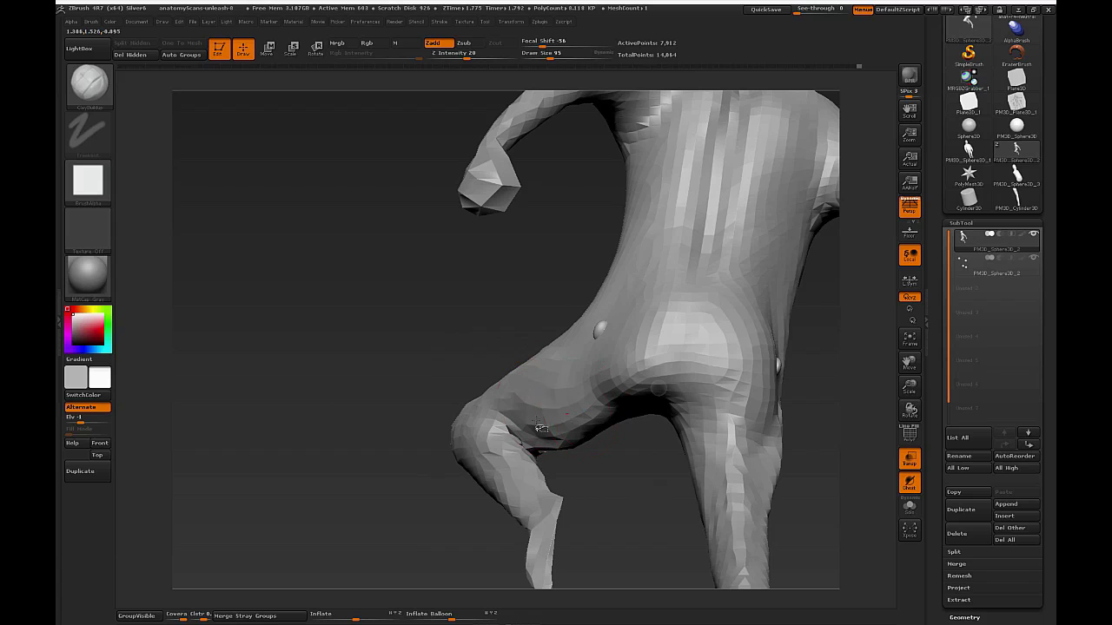
# Fill out the back and outer side of the raised thigh from buttock to knee at draw size 127.
pyautogui.press('s')
pyautogui.moveTo(517, 354); pyautogui.dragTo(522, 354)
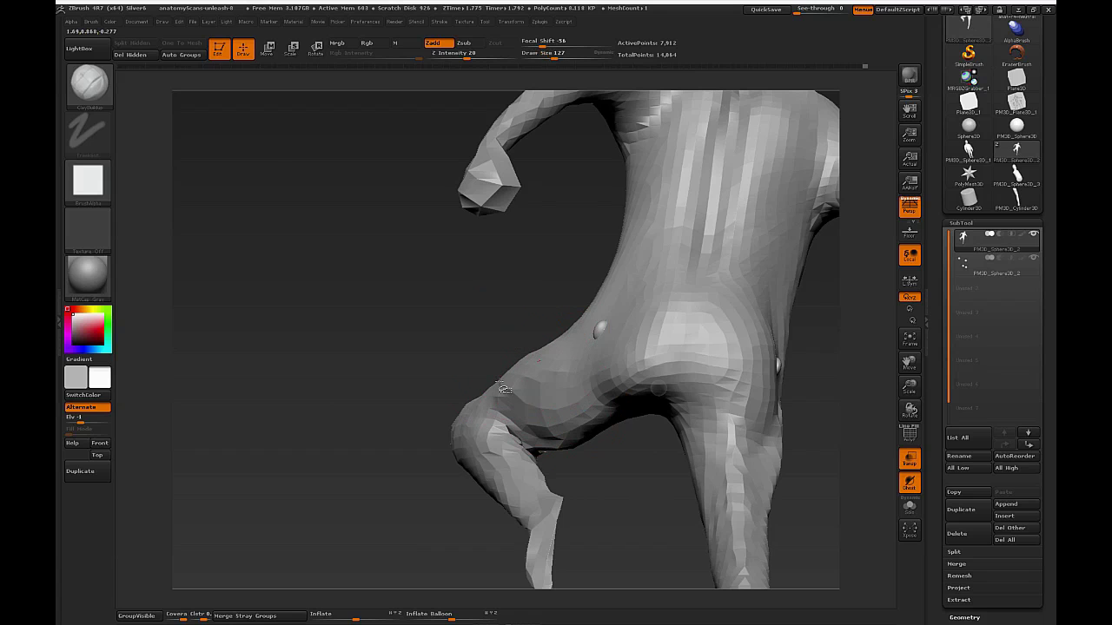
pyautogui.hotkey('ctrl', 'shift')
pyautogui.moveTo(480, 380)
pyautogui.mouseDown()
pyautogui.moveTo(464, 377)
pyautogui.moveTo(469, 369)
pyautogui.mouseUp()
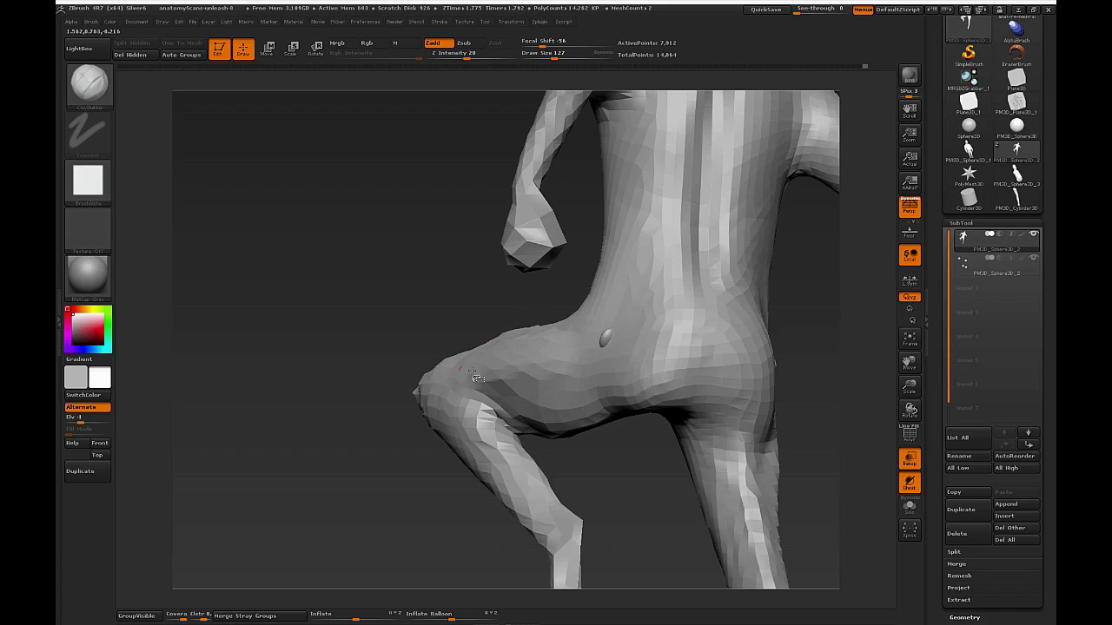
pyautogui.moveTo(406, 463)
pyautogui.mouseDown()
pyautogui.moveTo(397, 437)
pyautogui.moveTo(503, 380)
pyautogui.mouseUp()
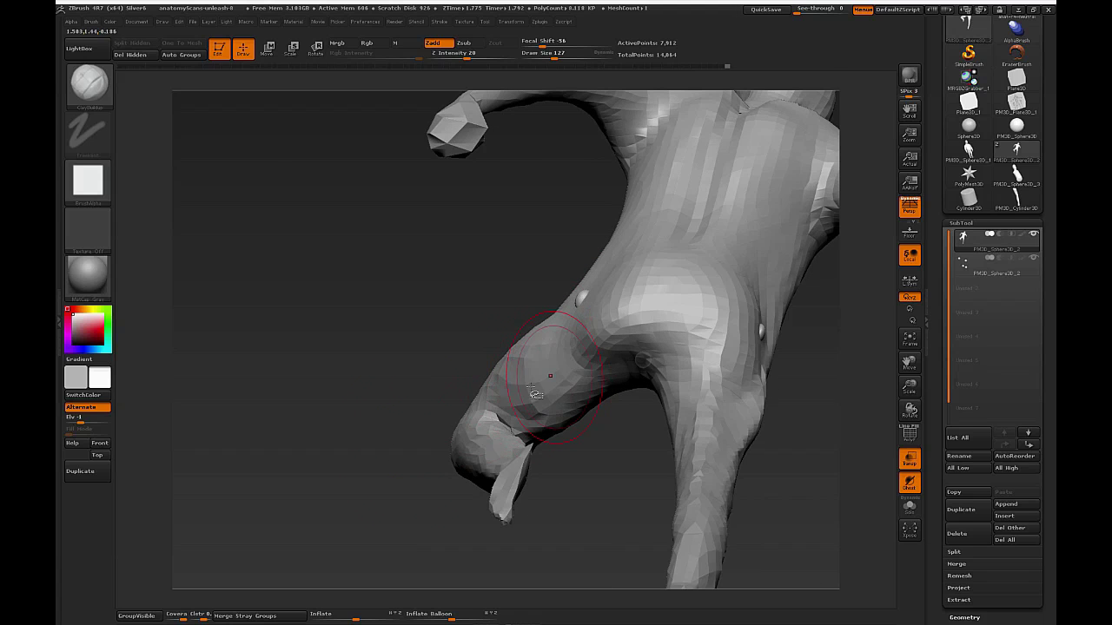
pyautogui.moveTo(450, 376)
pyautogui.mouseDown()
pyautogui.moveTo(450, 353)
pyautogui.moveTo(523, 358)
pyautogui.mouseUp()
pyautogui.moveTo(412, 348)
pyautogui.mouseDown()
pyautogui.moveTo(410, 324)
pyautogui.moveTo(460, 330)
pyautogui.mouseUp()
pyautogui.moveTo(640, 337); pyautogui.dragTo(618, 357)
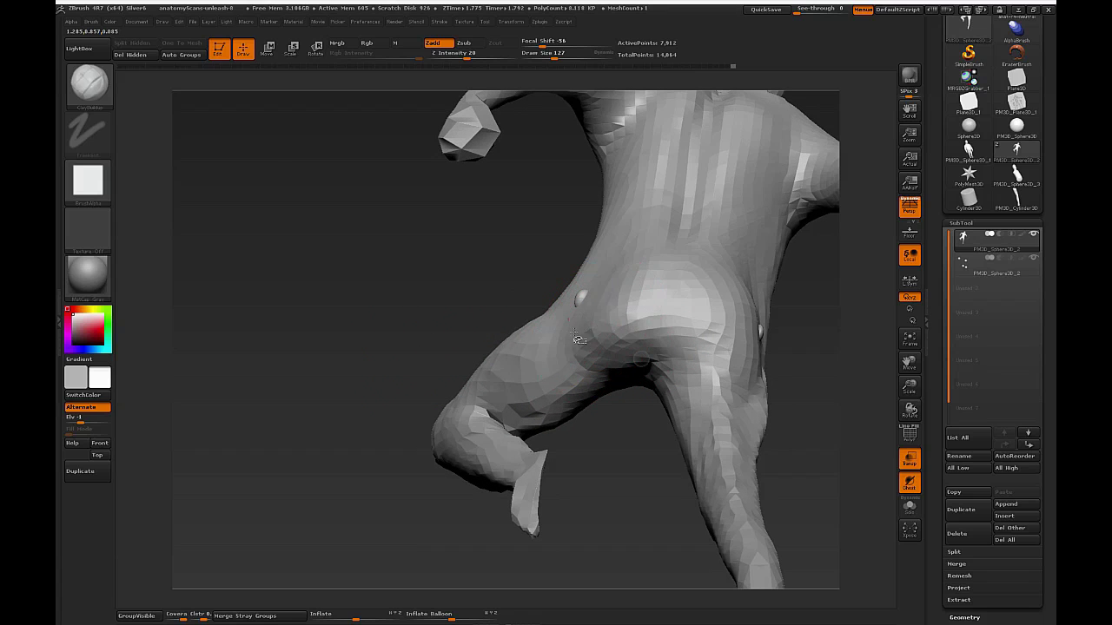
# Build up the front of the hip and the groin crease of the raised thigh at draw size 81.
pyautogui.moveTo(492, 293)
pyautogui.mouseDown()
pyautogui.moveTo(511, 304)
pyautogui.moveTo(501, 311)
pyautogui.moveTo(640, 330)
pyautogui.moveTo(675, 380)
pyautogui.moveTo(608, 348)
pyautogui.moveTo(686, 329)
pyautogui.mouseUp()
pyautogui.press('s')
pyautogui.click(582, 336)
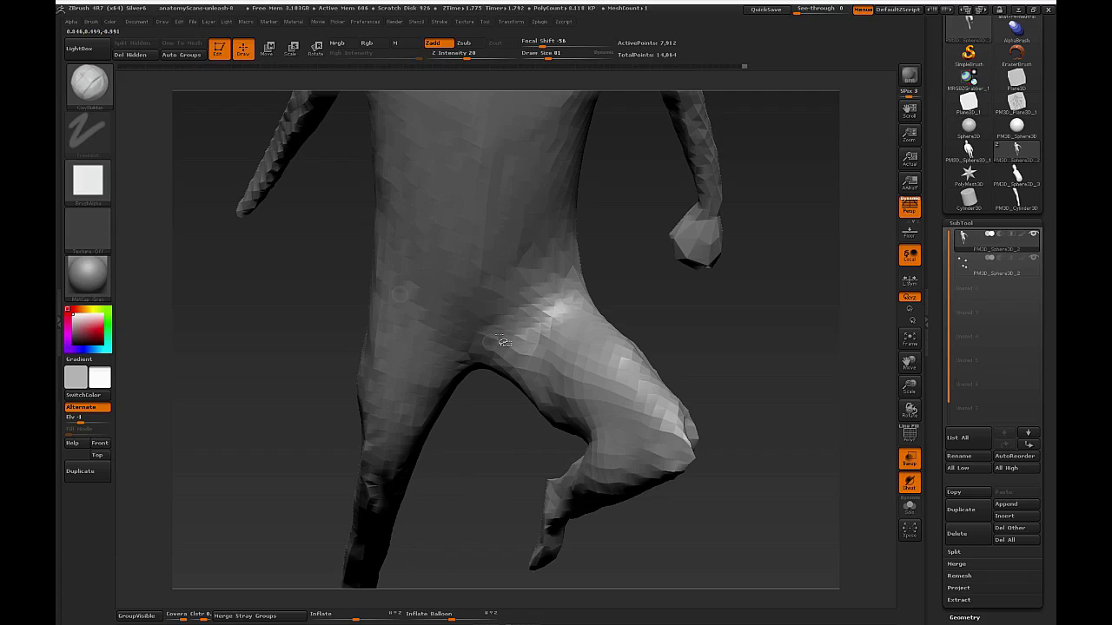
pyautogui.moveTo(639, 303)
pyautogui.mouseDown()
pyautogui.moveTo(573, 301)
pyautogui.moveTo(461, 336)
pyautogui.moveTo(558, 292)
pyautogui.mouseUp()
pyautogui.moveTo(639, 295); pyautogui.dragTo(582, 310)
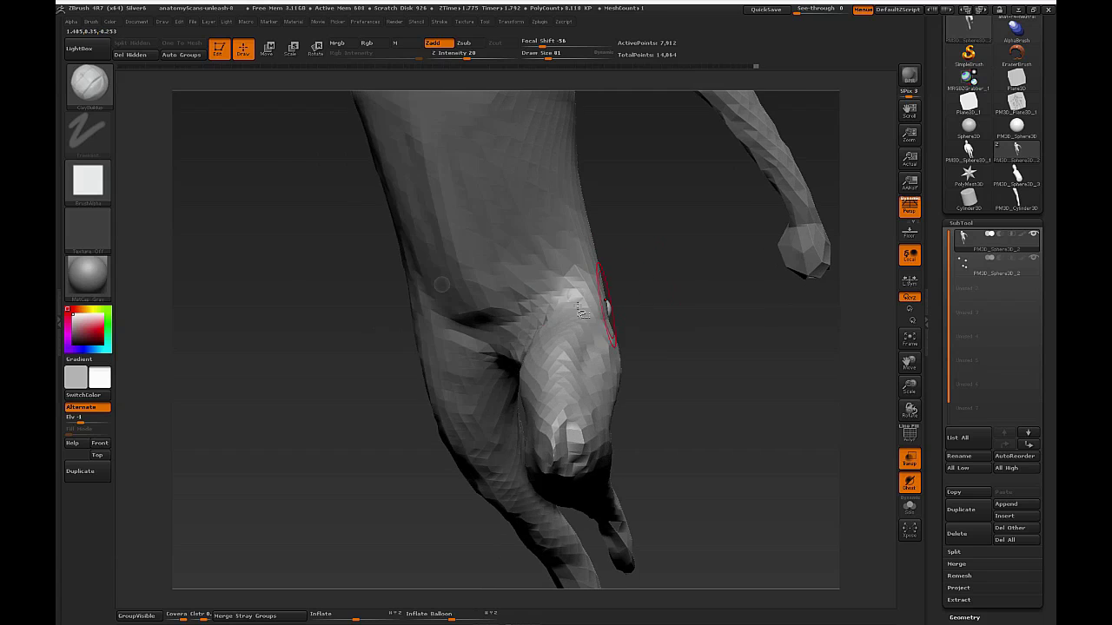
pyautogui.moveTo(669, 305); pyautogui.dragTo(582, 282)
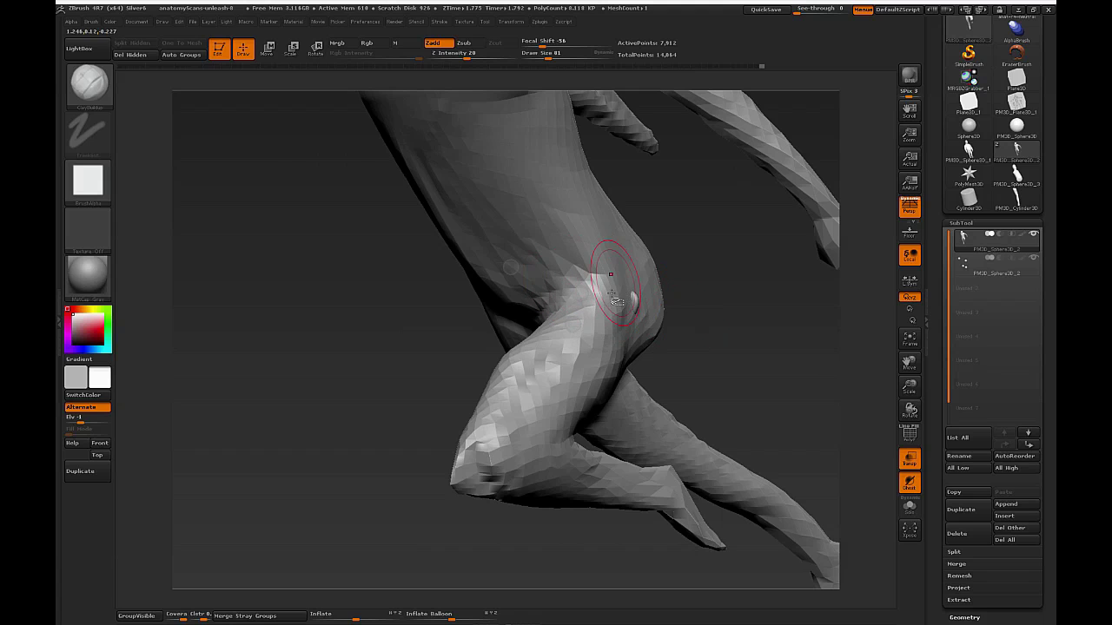
pyautogui.moveTo(698, 316); pyautogui.dragTo(622, 308)
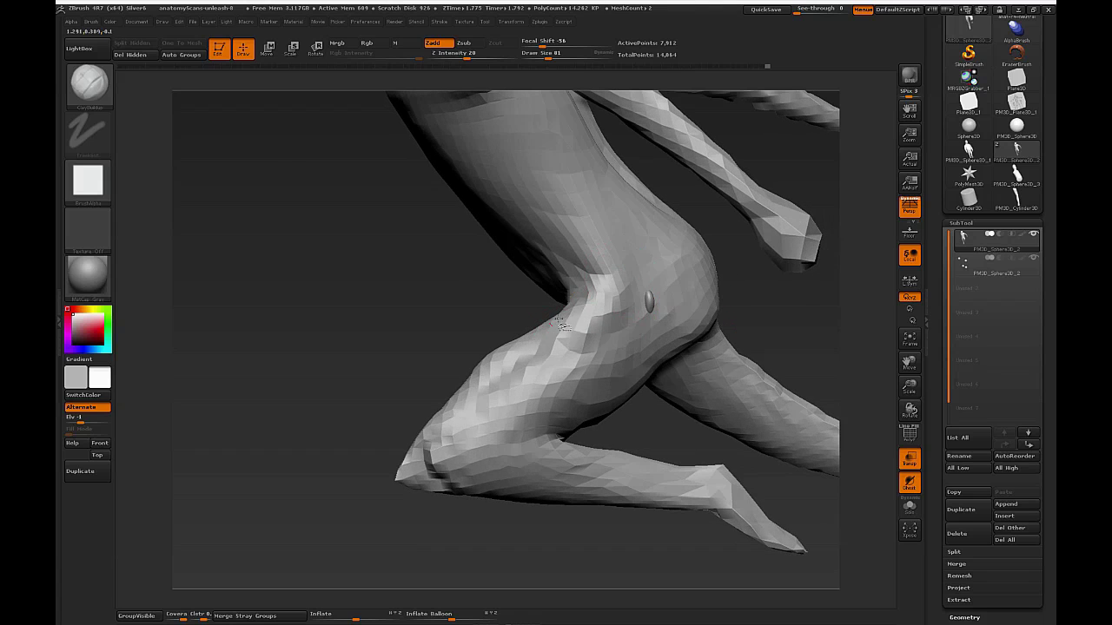
# Subdivide the figure mesh and sculpt the hip crest and the muscle ridges along the raised thigh.
pyautogui.hotkey('ctrl', 'd')
pyautogui.moveTo(347, 434); pyautogui.dragTo(558, 330)
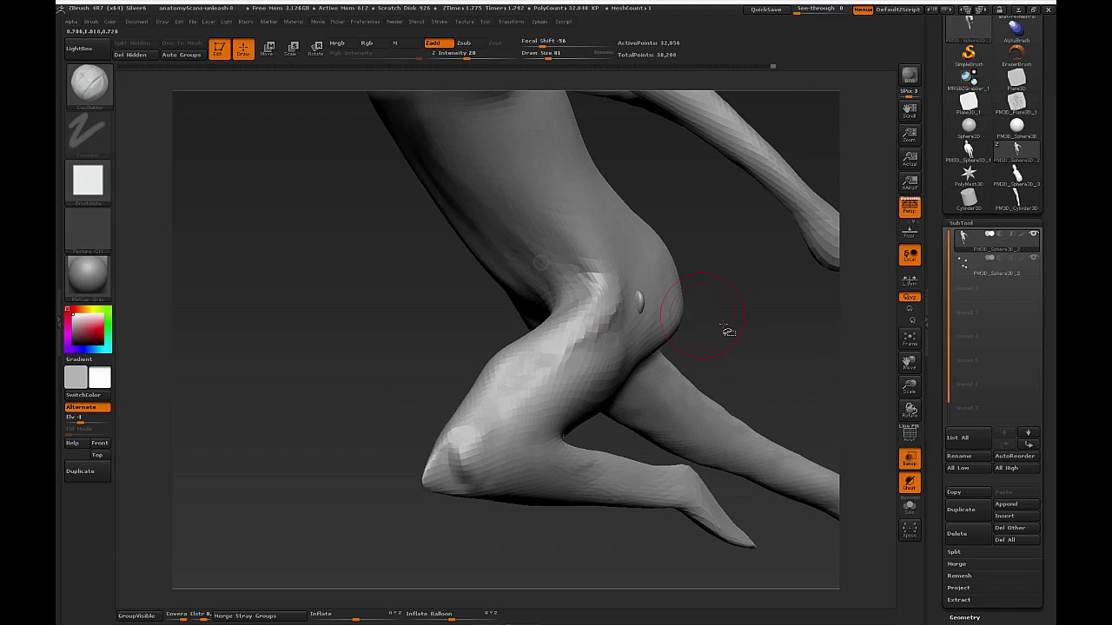
pyautogui.moveTo(727, 331); pyautogui.dragTo(710, 327)
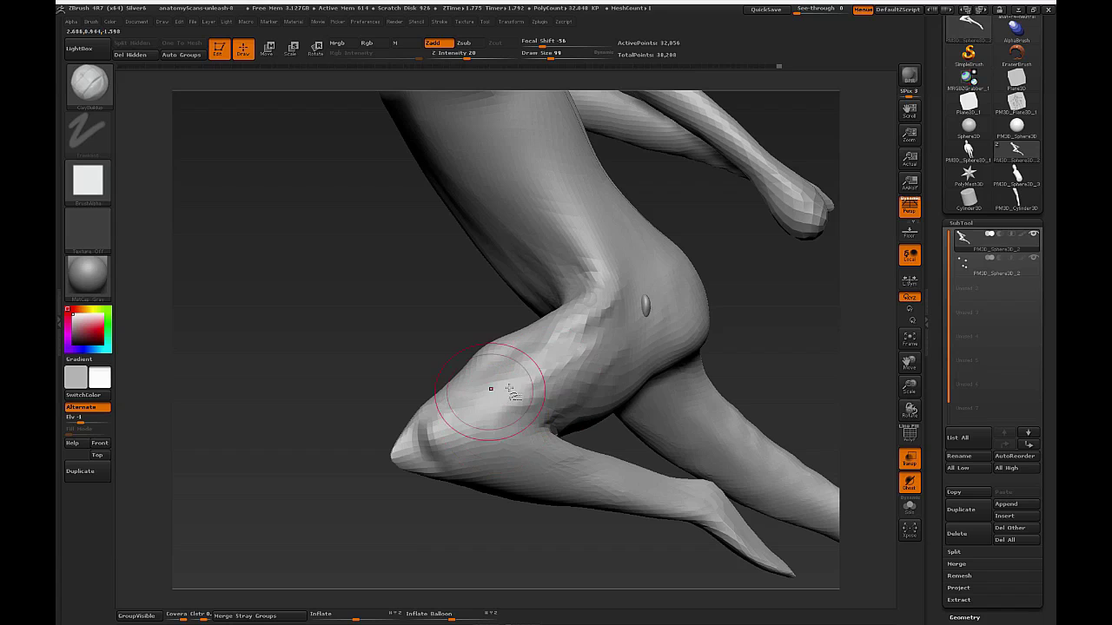
pyautogui.moveTo(782, 331)
pyautogui.mouseDown()
pyautogui.moveTo(787, 344)
pyautogui.moveTo(549, 313)
pyautogui.mouseUp()
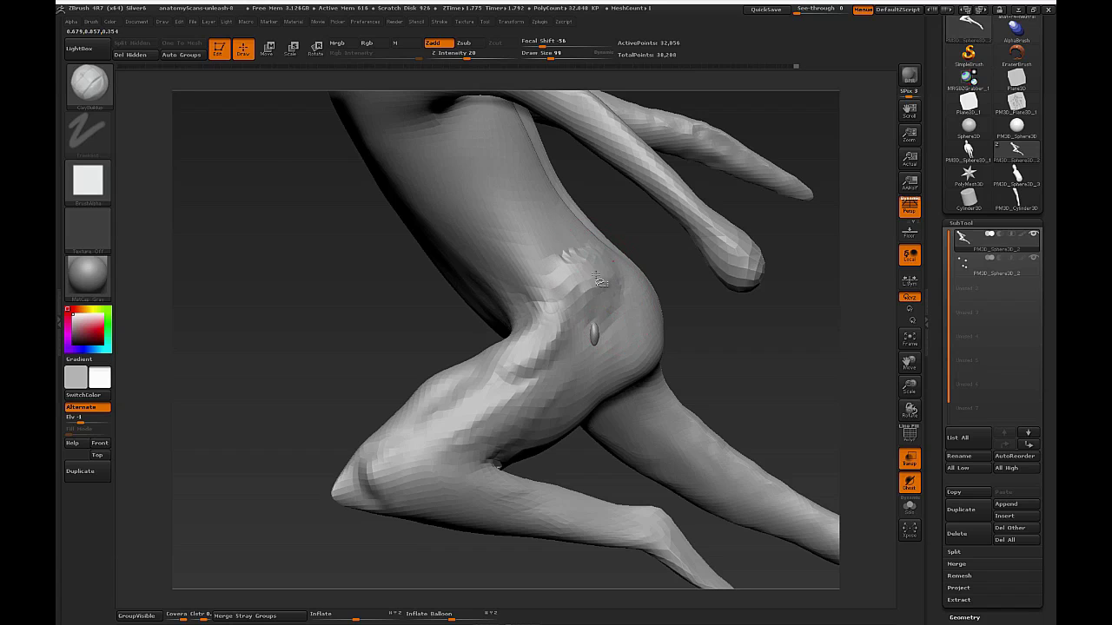
# Sculpt the buttock muscle behind the hip sphere and the back of the raised thigh.
pyautogui.moveTo(711, 323)
pyautogui.mouseDown()
pyautogui.moveTo(599, 295)
pyautogui.moveTo(616, 315)
pyautogui.mouseUp()
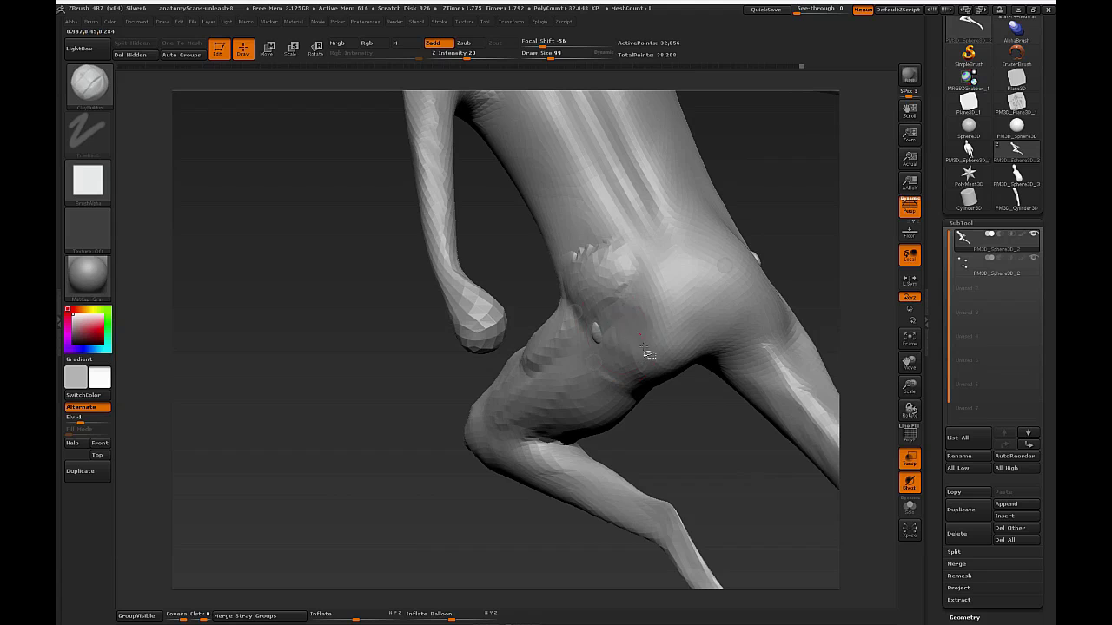
pyautogui.moveTo(665, 330)
pyautogui.mouseDown()
pyautogui.moveTo(649, 304)
pyautogui.moveTo(679, 325)
pyautogui.moveTo(676, 358)
pyautogui.moveTo(638, 378)
pyautogui.mouseUp()
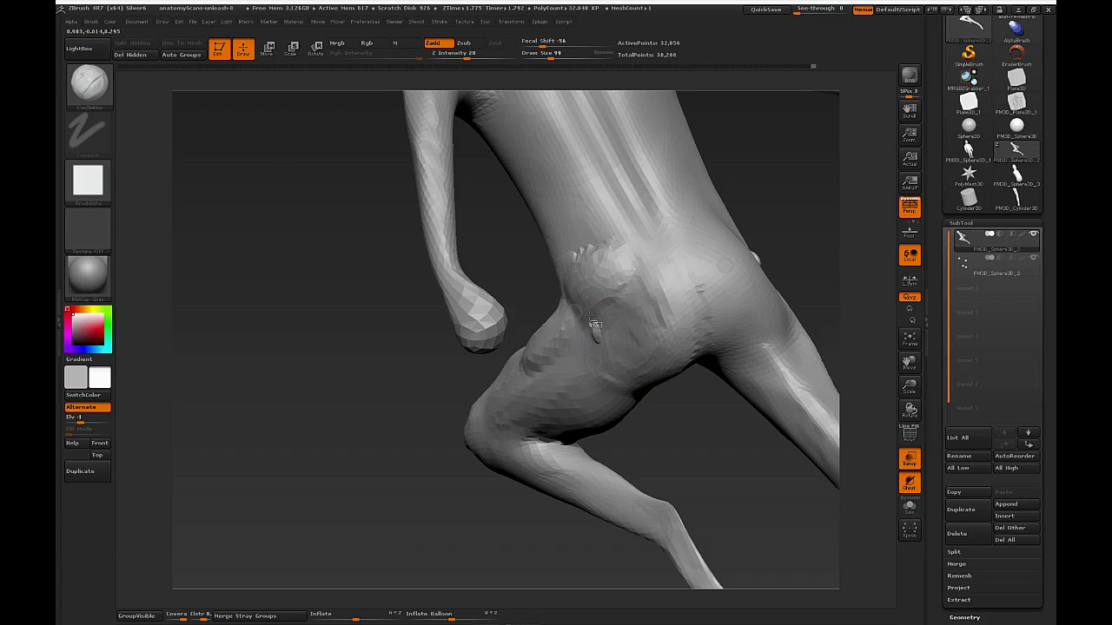
pyautogui.moveTo(610, 245)
pyautogui.mouseDown()
pyautogui.moveTo(595, 250)
pyautogui.moveTo(602, 291)
pyautogui.mouseUp()
pyautogui.moveTo(692, 440); pyautogui.dragTo(695, 322)
pyautogui.moveTo(702, 427)
pyautogui.mouseDown()
pyautogui.moveTo(701, 393)
pyautogui.moveTo(651, 408)
pyautogui.mouseUp()
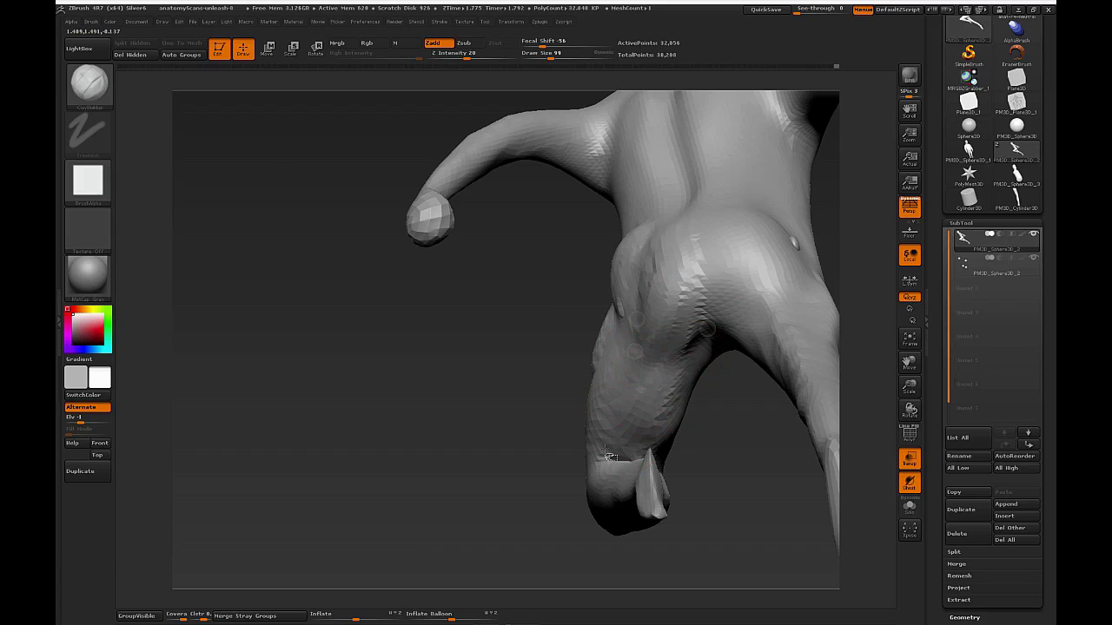
# Build up the sacrum area, the rear hip crest and the upper buttock volumes across the back of the pelvis.
pyautogui.moveTo(653, 279)
pyautogui.mouseDown()
pyautogui.moveTo(638, 268)
pyautogui.moveTo(626, 300)
pyautogui.mouseUp()
pyautogui.moveTo(525, 322)
pyautogui.mouseDown()
pyautogui.moveTo(529, 382)
pyautogui.moveTo(464, 477)
pyautogui.mouseUp()
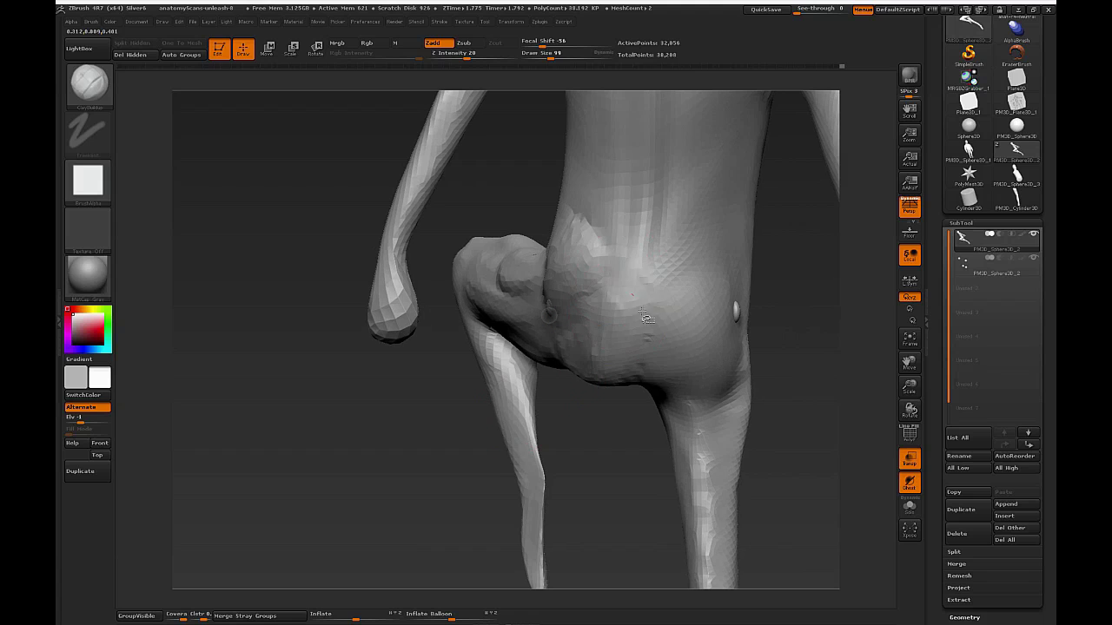
pyautogui.moveTo(664, 287)
pyautogui.mouseDown()
pyautogui.moveTo(632, 283)
pyautogui.moveTo(665, 278)
pyautogui.moveTo(658, 245)
pyautogui.mouseUp()
pyautogui.moveTo(830, 290); pyautogui.dragTo(749, 302)
pyautogui.moveTo(569, 357)
pyautogui.mouseDown()
pyautogui.moveTo(492, 432)
pyautogui.moveTo(498, 392)
pyautogui.moveTo(534, 352)
pyautogui.mouseUp()
pyautogui.moveTo(564, 275); pyautogui.dragTo(565, 297)
pyautogui.moveTo(410, 417); pyautogui.dragTo(476, 401)
pyautogui.moveTo(579, 312)
pyautogui.mouseDown()
pyautogui.moveTo(546, 307)
pyautogui.moveTo(548, 350)
pyautogui.mouseUp()
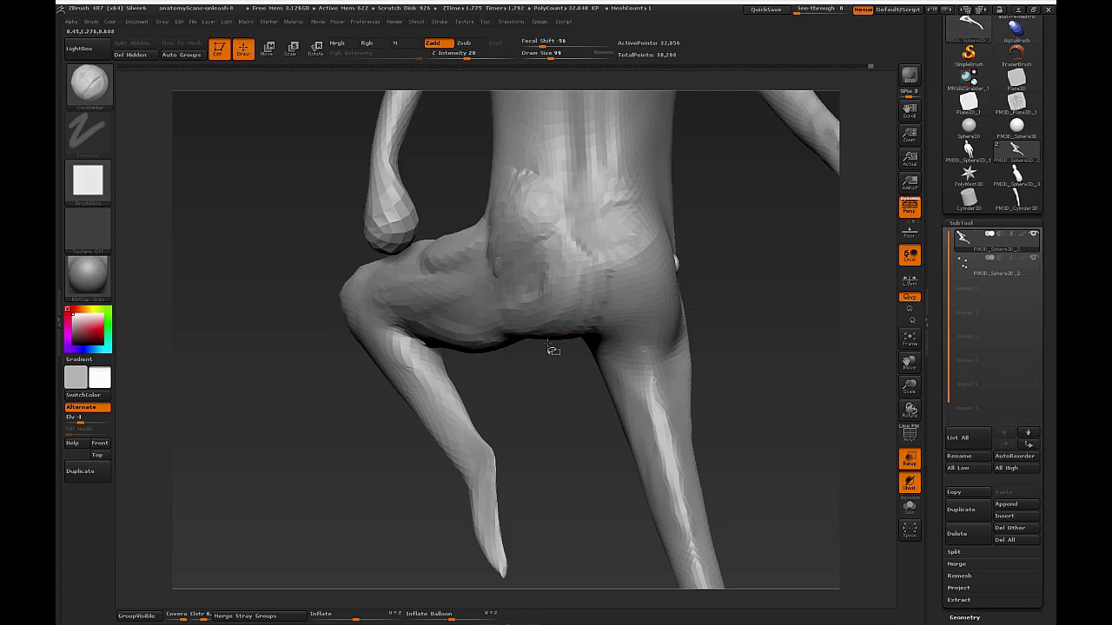
# Mark the buttock contour on the standing-leg side with red annotation strokes, then clear them.
pyautogui.moveTo(677, 341)
pyautogui.mouseDown()
pyautogui.moveTo(695, 360)
pyautogui.moveTo(732, 365)
pyautogui.moveTo(705, 409)
pyautogui.moveTo(782, 447)
pyautogui.moveTo(804, 518)
pyautogui.moveTo(746, 474)
pyautogui.mouseUp()
pyautogui.hotkey('ctrl', 'shift')
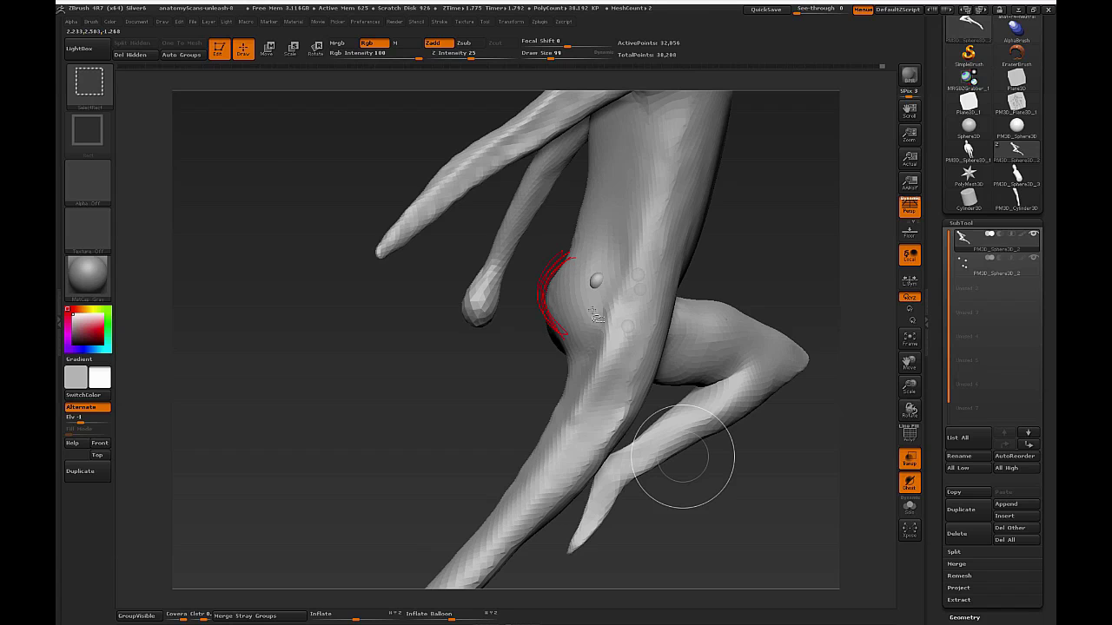
pyautogui.moveTo(484, 387)
pyautogui.mouseDown()
pyautogui.moveTo(533, 412)
pyautogui.moveTo(446, 447)
pyautogui.moveTo(707, 417)
pyautogui.moveTo(769, 380)
pyautogui.mouseUp()
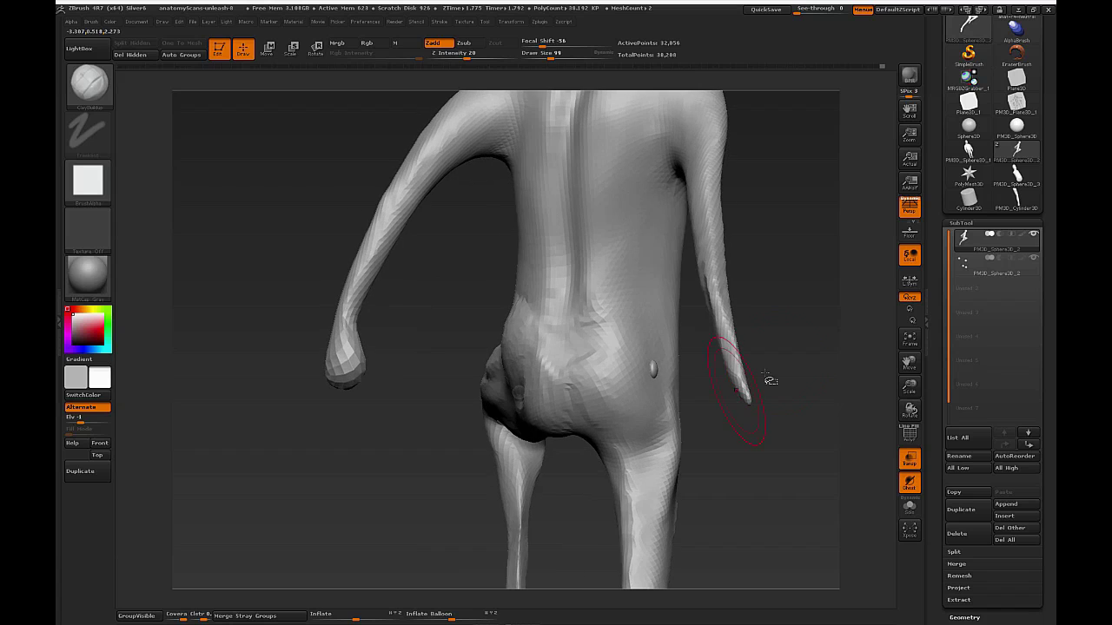
pyautogui.moveTo(821, 311); pyautogui.dragTo(840, 248)
# Hide both forearms and build up the hip crest and buttock on the standing-leg side.
pyautogui.keyDown('ctrl'); pyautogui.keyDown('shift'); pyautogui.moveTo(835, 161); pyautogui.dragTo(692, 438); pyautogui.keyUp('shift'); pyautogui.keyUp('ctrl')
pyautogui.keyDown('ctrl'); pyautogui.keyDown('alt'); pyautogui.keyDown('shift'); pyautogui.moveTo(285, 174); pyautogui.dragTo(422, 426); pyautogui.keyUp('shift'); pyautogui.keyUp('alt'); pyautogui.keyUp('ctrl')
pyautogui.moveTo(768, 403)
pyautogui.mouseDown()
pyautogui.moveTo(712, 409)
pyautogui.moveTo(622, 380)
pyautogui.moveTo(576, 340)
pyautogui.moveTo(553, 393)
pyautogui.moveTo(520, 386)
pyautogui.moveTo(537, 404)
pyautogui.mouseUp()
pyautogui.moveTo(679, 405)
pyautogui.mouseDown()
pyautogui.moveTo(745, 409)
pyautogui.moveTo(599, 407)
pyautogui.moveTo(617, 392)
pyautogui.moveTo(526, 356)
pyautogui.moveTo(540, 384)
pyautogui.mouseUp()
pyautogui.moveTo(628, 407)
pyautogui.mouseDown()
pyautogui.moveTo(653, 405)
pyautogui.moveTo(528, 393)
pyautogui.moveTo(621, 422)
pyautogui.moveTo(614, 429)
pyautogui.mouseUp()
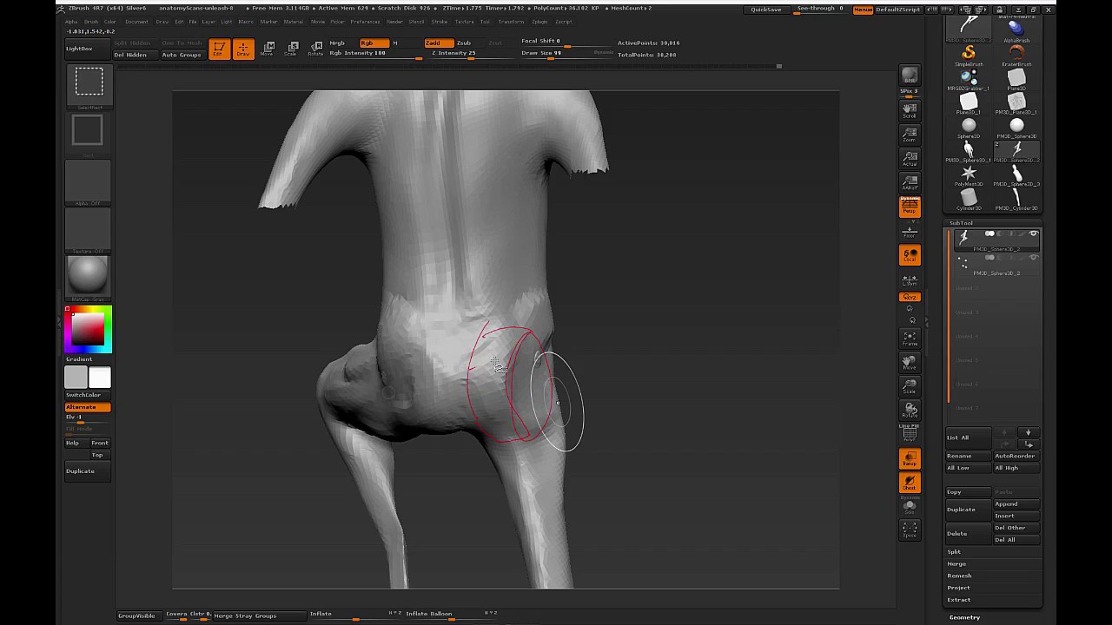
# Sculpt the long muscle volumes down the front and outer side of the standing thigh.
pyautogui.moveTo(669, 397)
pyautogui.mouseDown()
pyautogui.moveTo(615, 408)
pyautogui.moveTo(575, 389)
pyautogui.mouseUp()
pyautogui.moveTo(712, 326)
pyautogui.mouseDown()
pyautogui.moveTo(756, 301)
pyautogui.moveTo(677, 324)
pyautogui.mouseUp()
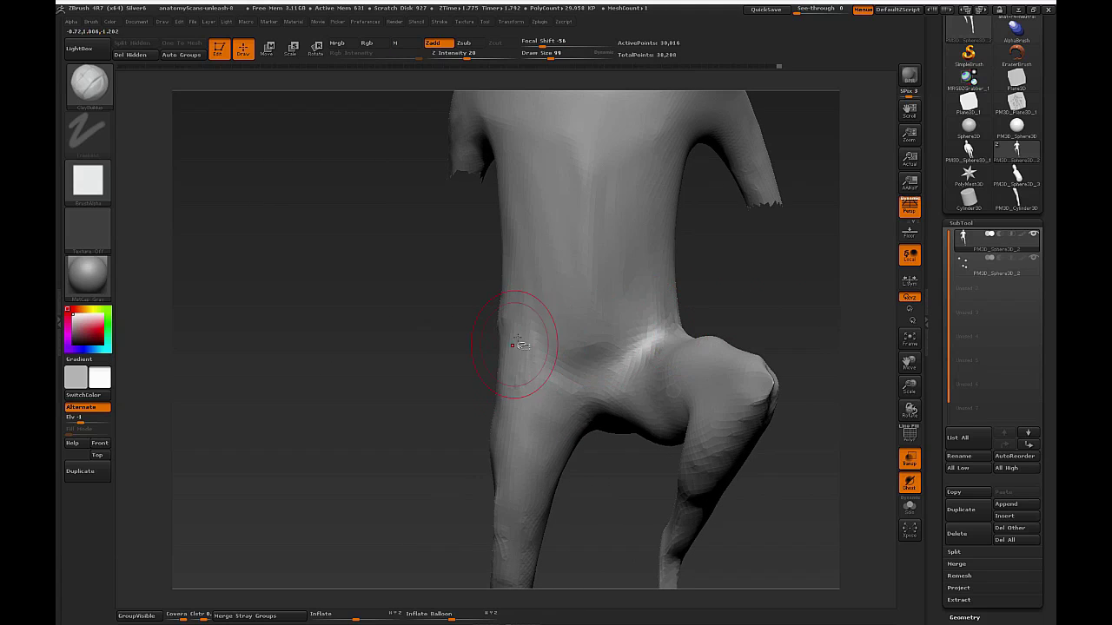
pyautogui.moveTo(429, 508); pyautogui.dragTo(495, 386)
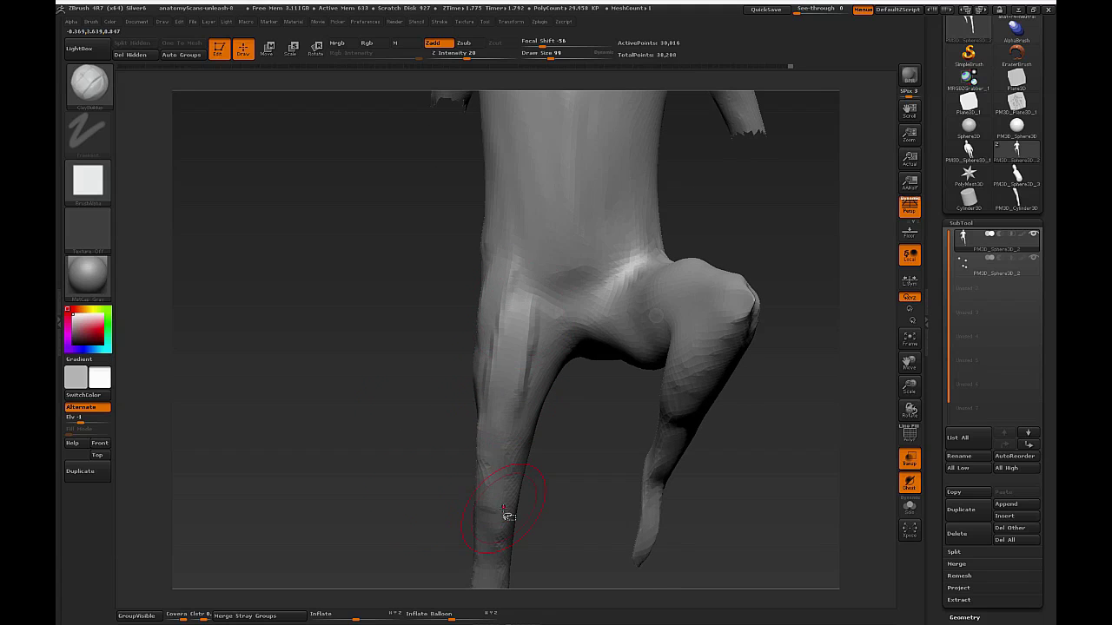
pyautogui.moveTo(546, 442)
pyautogui.mouseDown(button='right')
pyautogui.moveTo(581, 420)
pyautogui.moveTo(557, 429)
pyautogui.mouseUp(button='right')
pyautogui.moveTo(564, 372)
pyautogui.mouseDown(button='right')
pyautogui.moveTo(573, 437)
pyautogui.moveTo(542, 364)
pyautogui.moveTo(591, 426)
pyautogui.moveTo(569, 440)
pyautogui.moveTo(524, 289)
pyautogui.mouseUp(button='right')
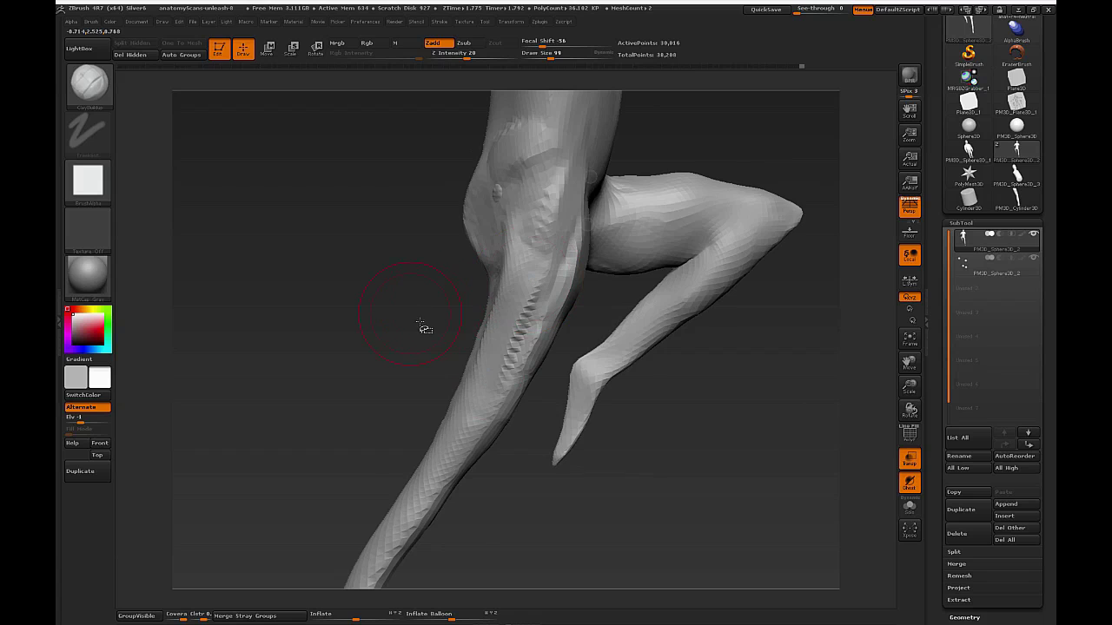
# Build up the back and outer side of the standing thigh from below the buttock toward the knee.
pyautogui.moveTo(424, 328); pyautogui.dragTo(517, 265, button='right')
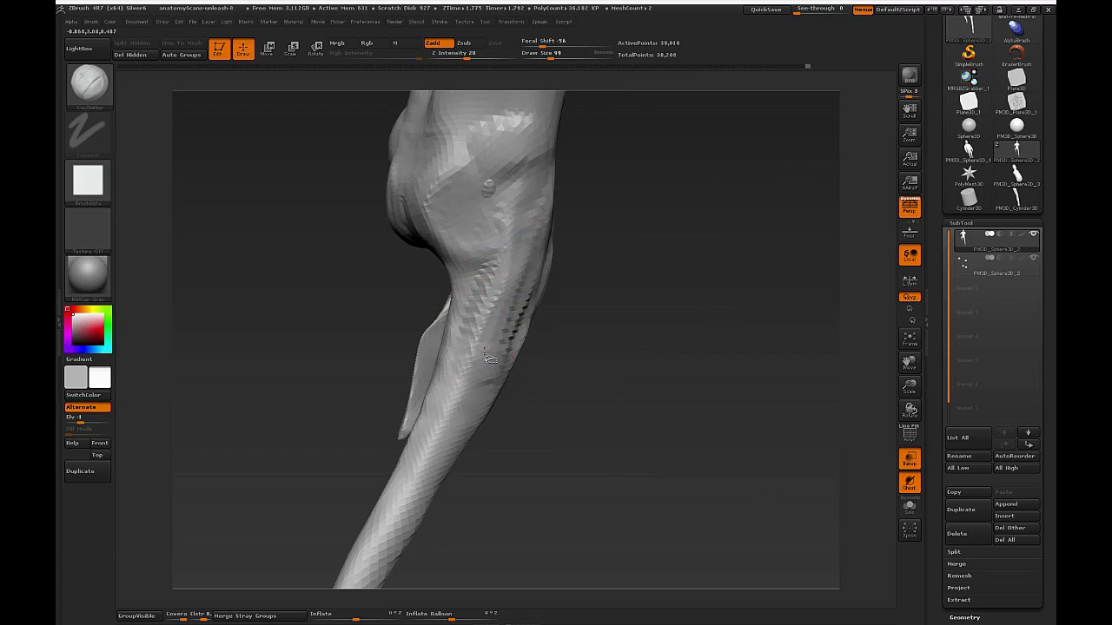
pyautogui.moveTo(627, 359)
pyautogui.mouseDown(button='right')
pyautogui.moveTo(652, 368)
pyautogui.moveTo(531, 344)
pyautogui.mouseUp(button='right')
pyautogui.moveTo(492, 293)
pyautogui.mouseDown(button='right')
pyautogui.moveTo(637, 365)
pyautogui.moveTo(501, 323)
pyautogui.mouseUp(button='right')
pyautogui.moveTo(488, 287)
pyautogui.mouseDown()
pyautogui.moveTo(476, 337)
pyautogui.moveTo(487, 369)
pyautogui.moveTo(466, 325)
pyautogui.mouseUp()
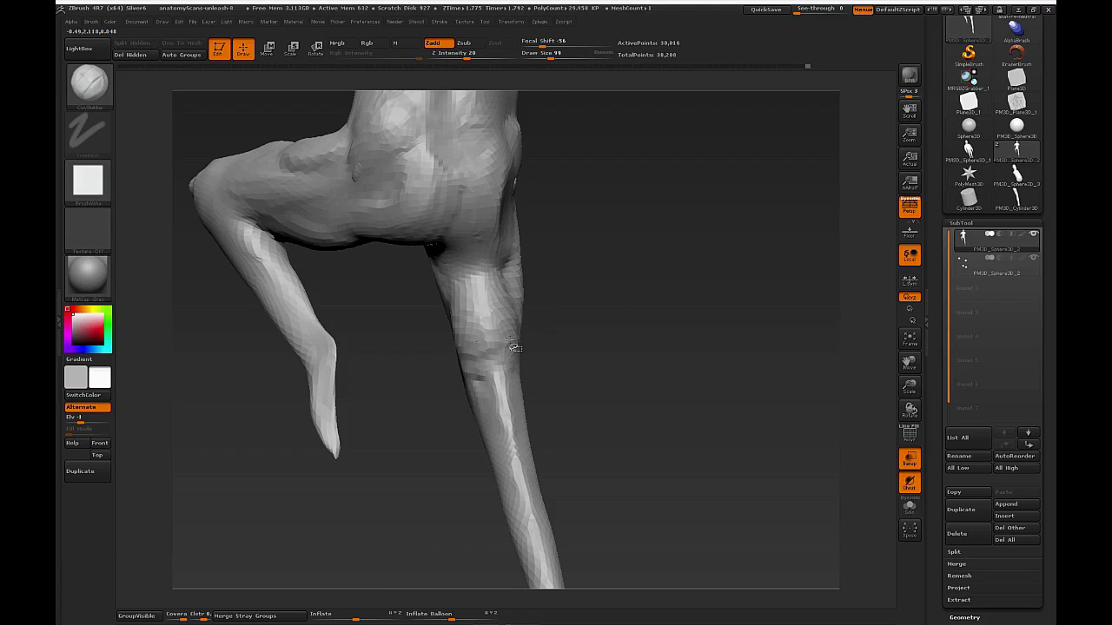
pyautogui.moveTo(595, 390); pyautogui.dragTo(515, 389, button='right')
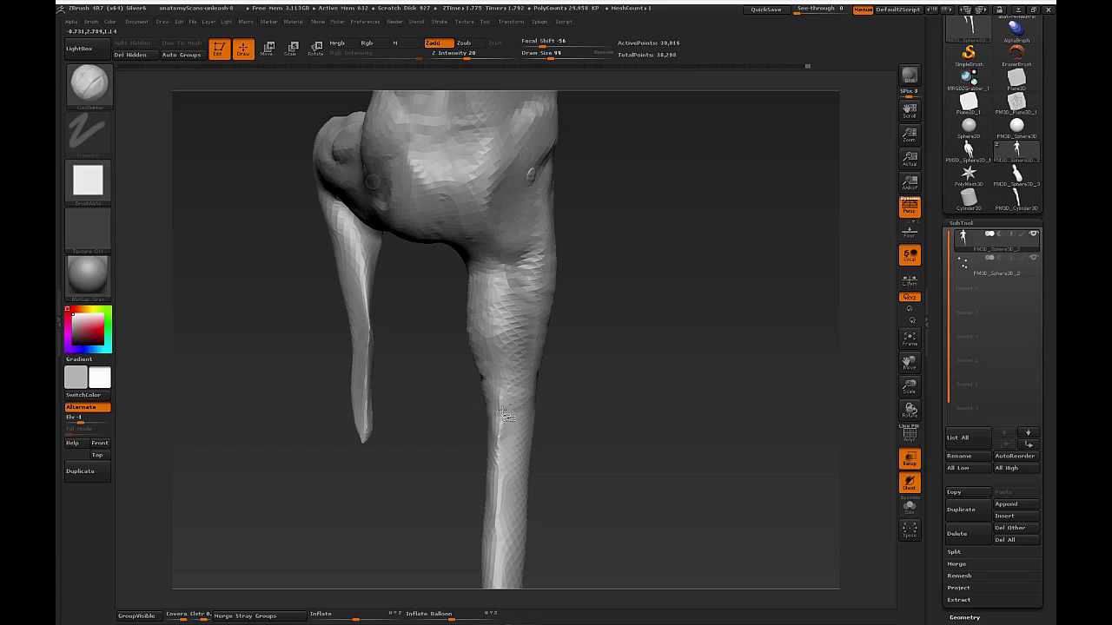
pyautogui.moveTo(508, 317)
pyautogui.mouseDown(button='right')
pyautogui.moveTo(617, 328)
pyautogui.moveTo(559, 322)
pyautogui.mouseUp(button='right')
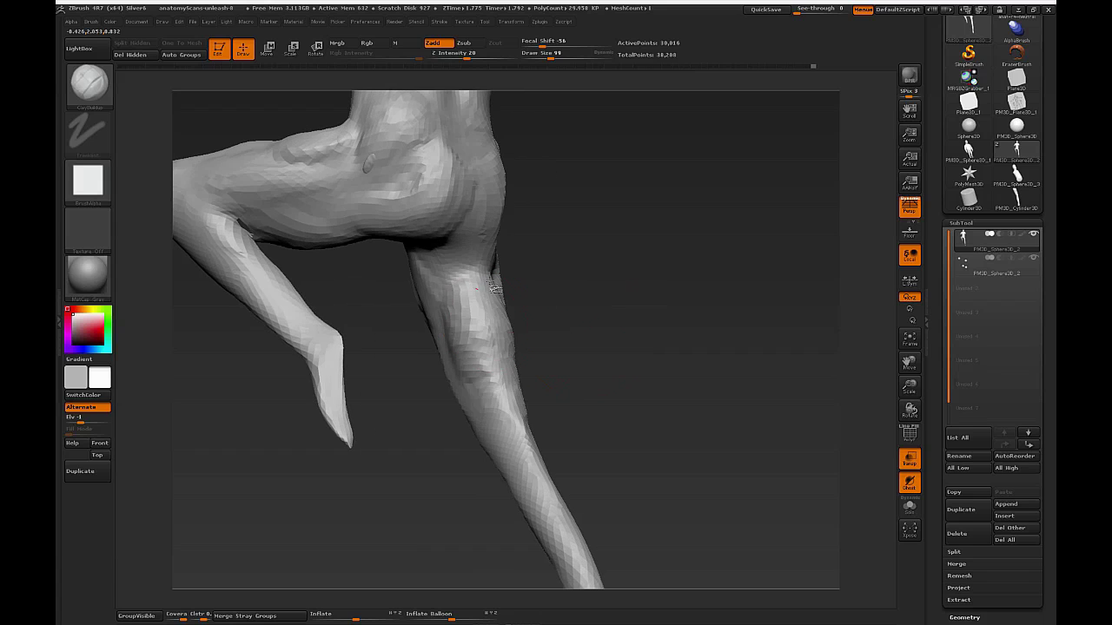
# Mark the standing leg's contours with annotation lines, then pull the calf volume out behind the lower leg with the Move brush.
pyautogui.moveTo(609, 324)
pyautogui.mouseDown()
pyautogui.moveTo(695, 365)
pyautogui.moveTo(608, 379)
pyautogui.mouseUp()
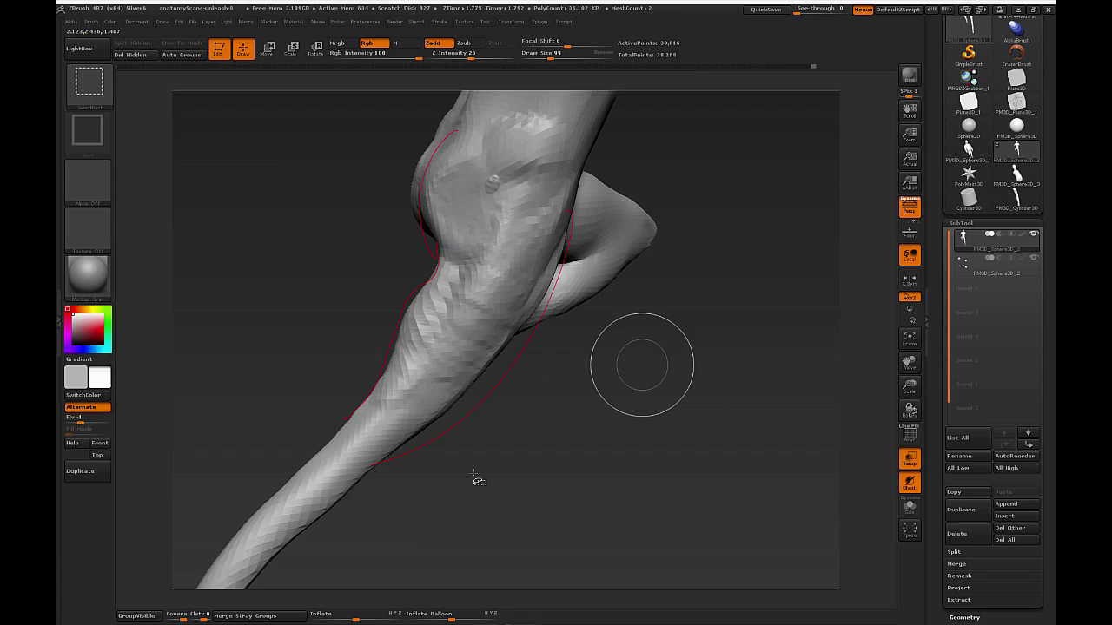
pyautogui.moveTo(714, 435)
pyautogui.mouseDown()
pyautogui.moveTo(661, 416)
pyautogui.moveTo(727, 452)
pyautogui.moveTo(707, 453)
pyautogui.moveTo(652, 415)
pyautogui.mouseUp()
pyautogui.press('b')
pyautogui.press('m')
pyautogui.press('v')
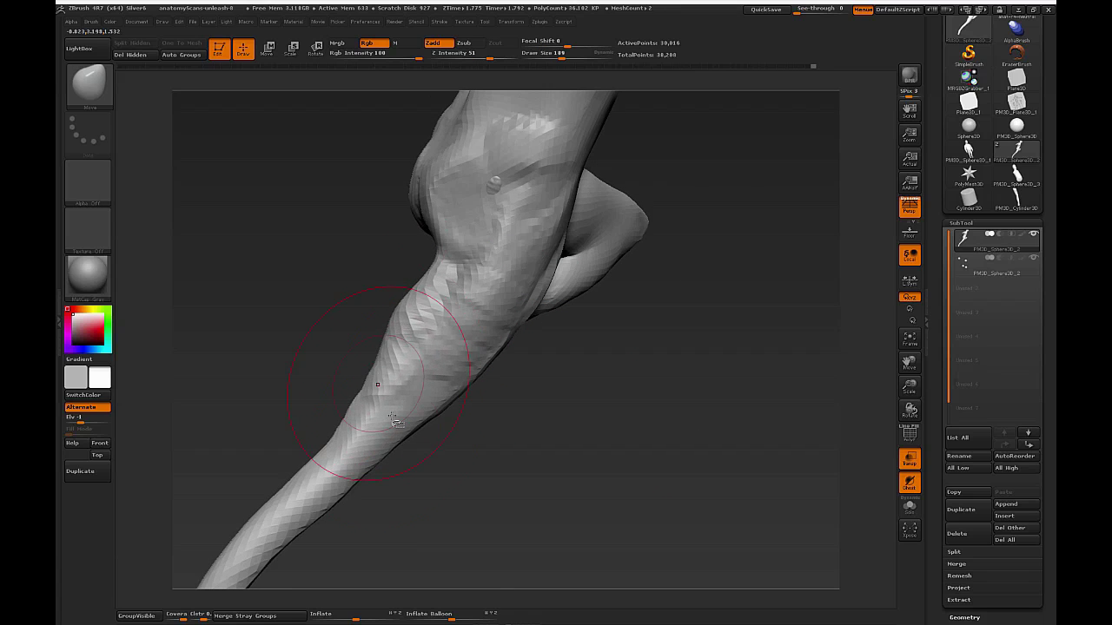
pyautogui.moveTo(301, 477); pyautogui.dragTo(283, 456)
pyautogui.moveTo(282, 497); pyautogui.dragTo(269, 484)
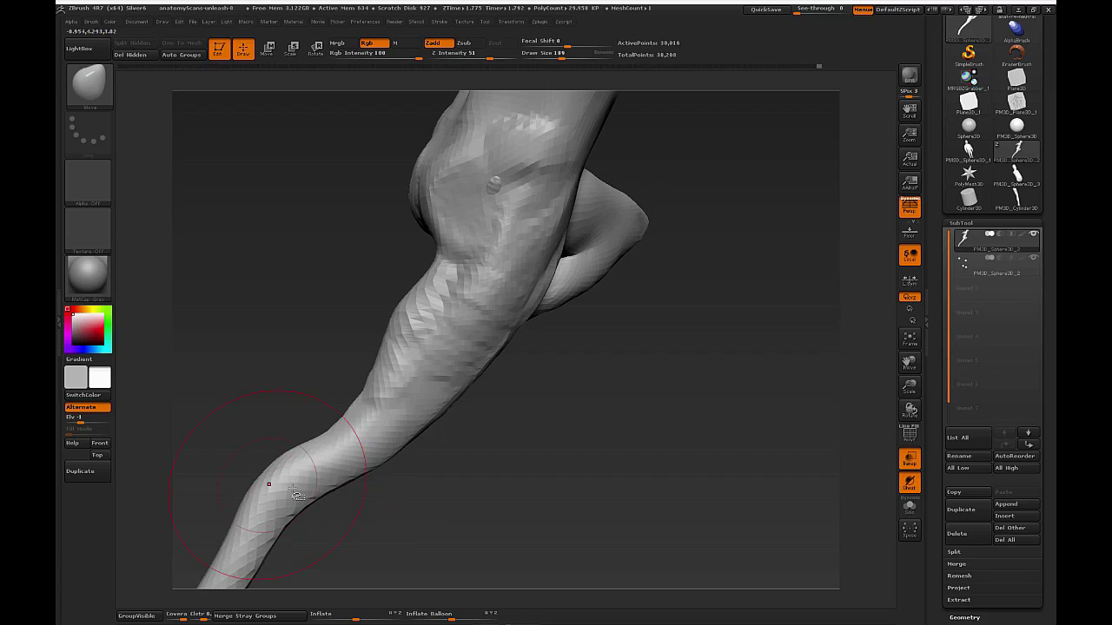
pyautogui.moveTo(346, 473); pyautogui.dragTo(357, 496)
pyautogui.moveTo(285, 517)
pyautogui.mouseDown()
pyautogui.moveTo(290, 553)
pyautogui.moveTo(273, 518)
pyautogui.mouseUp()
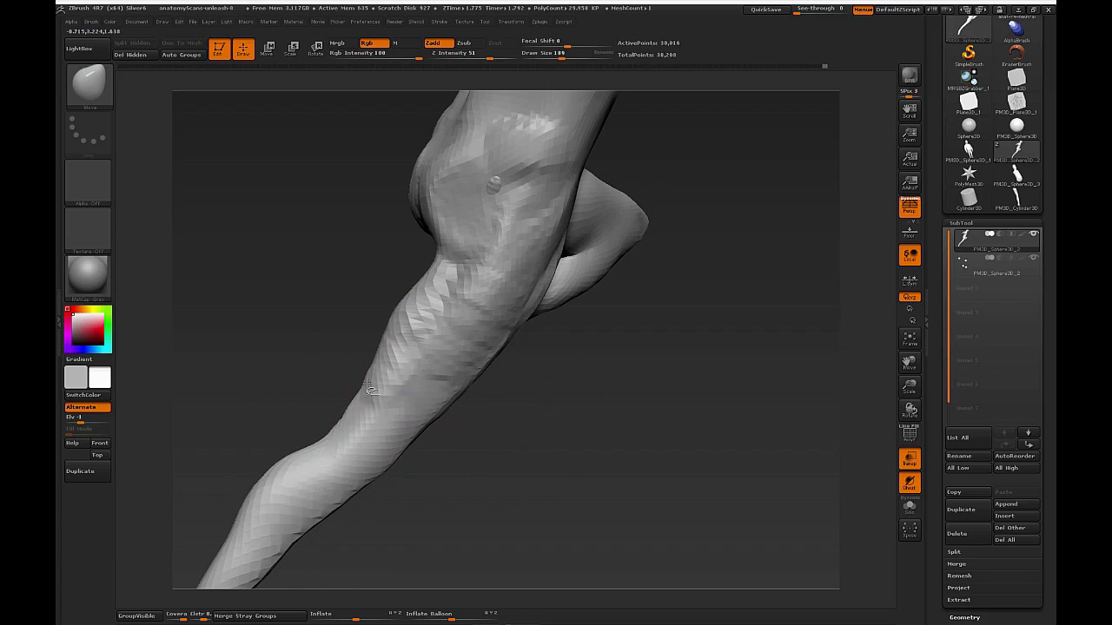
# Reshape the standing leg's knee and lower-leg contour from the front with the Move brush.
pyautogui.moveTo(588, 426)
pyautogui.mouseDown()
pyautogui.moveTo(541, 360)
pyautogui.moveTo(573, 369)
pyautogui.mouseUp()
pyautogui.moveTo(505, 375)
pyautogui.keyDown('alt'); pyautogui.mouseDown()
pyautogui.moveTo(556, 383)
pyautogui.moveTo(620, 431)
pyautogui.moveTo(596, 414)
pyautogui.moveTo(637, 417)
pyautogui.moveTo(698, 390)
pyautogui.moveTo(464, 345)
pyautogui.moveTo(426, 410)
pyautogui.moveTo(370, 420)
pyautogui.mouseUp(); pyautogui.keyUp('alt')
pyautogui.moveTo(425, 453); pyautogui.dragTo(437, 458)
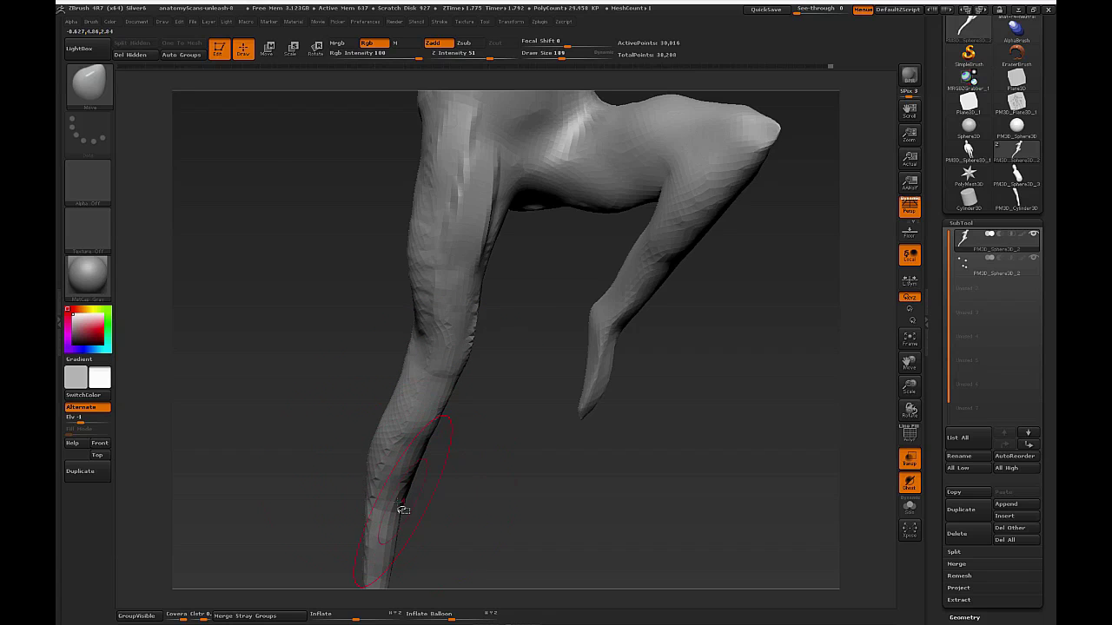
# Thicken the thin lower end of the standing leg around the ankle with the Inflate brush.
pyautogui.moveTo(469, 505)
pyautogui.mouseDown()
pyautogui.moveTo(447, 486)
pyautogui.moveTo(514, 409)
pyautogui.moveTo(490, 433)
pyautogui.moveTo(442, 407)
pyautogui.moveTo(509, 426)
pyautogui.moveTo(408, 387)
pyautogui.mouseUp()
pyautogui.press('b')
pyautogui.press('i')
pyautogui.press('n')
pyautogui.moveTo(426, 476); pyautogui.dragTo(434, 547)
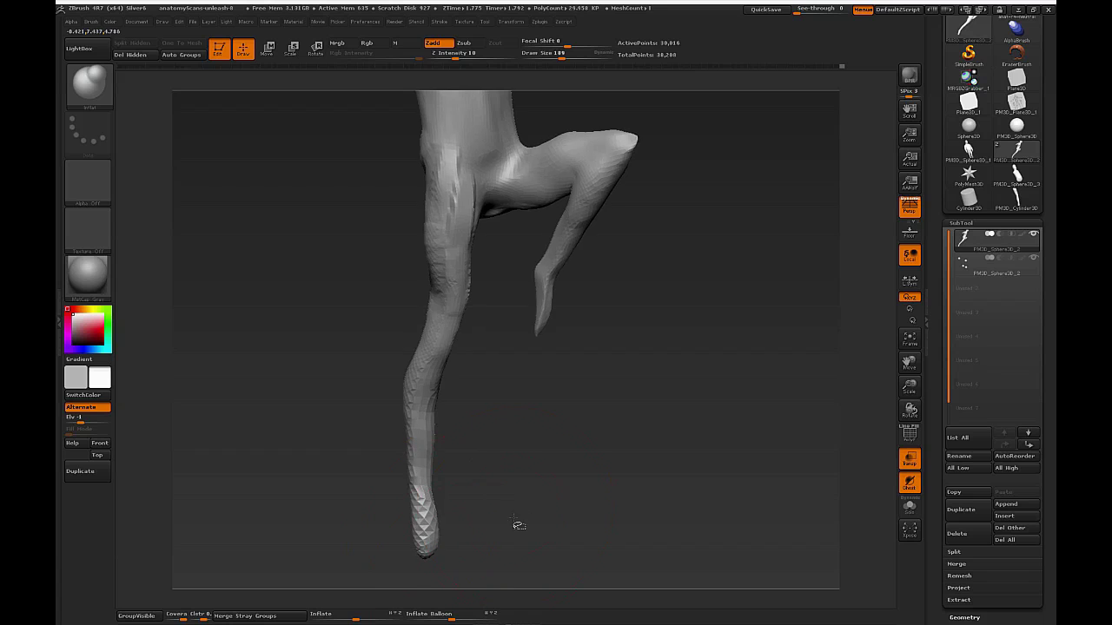
# Reshape the standing leg's knee and calf contour from the front and back with the Move brush.
pyautogui.press('b')
pyautogui.press('m')
pyautogui.press('v')
pyautogui.moveTo(519, 493); pyautogui.dragTo(485, 426)
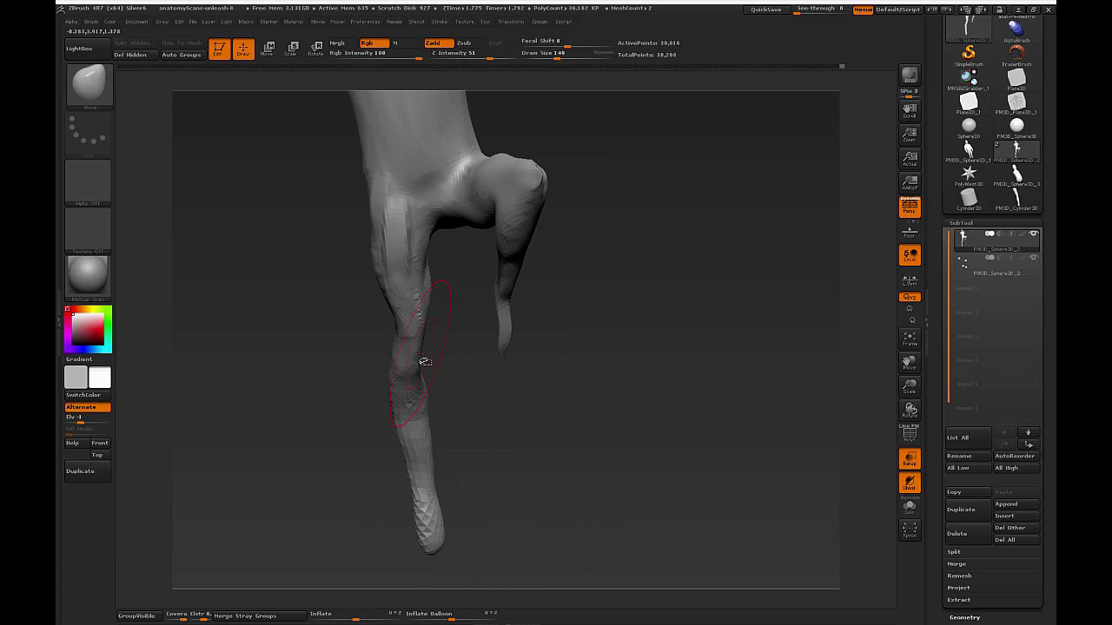
pyautogui.moveTo(439, 367)
pyautogui.mouseDown()
pyautogui.moveTo(461, 458)
pyautogui.moveTo(482, 391)
pyautogui.mouseUp()
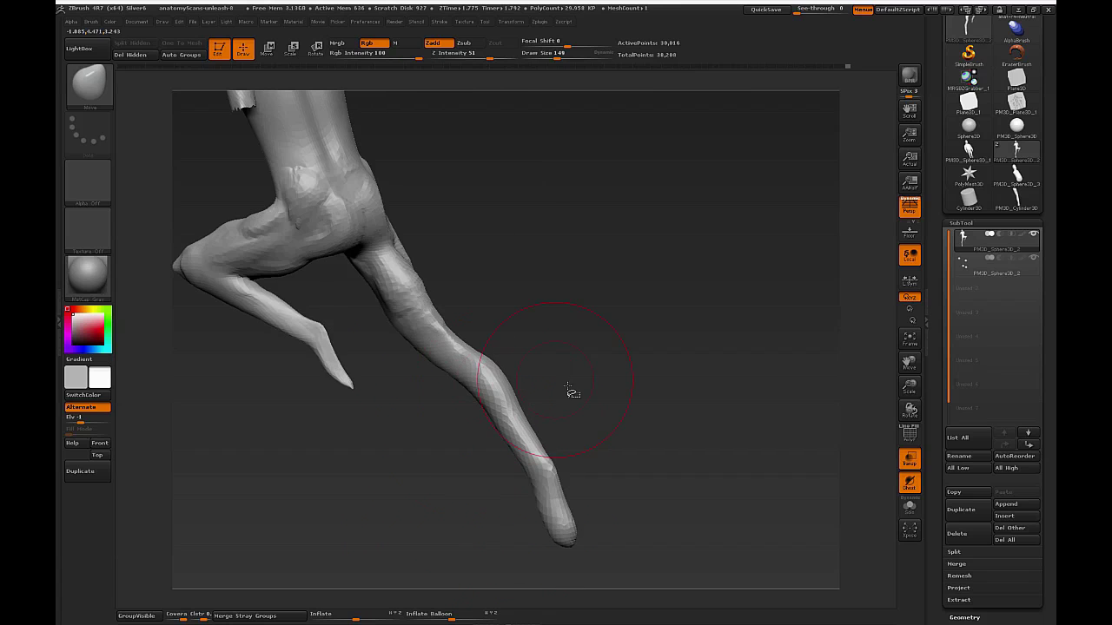
pyautogui.moveTo(569, 391); pyautogui.dragTo(508, 375)
# Build up the pubic volume between the thighs with the ClayBuildup brush at draw size 74.
pyautogui.moveTo(526, 257)
pyautogui.mouseDown()
pyautogui.moveTo(614, 374)
pyautogui.moveTo(600, 340)
pyautogui.moveTo(607, 357)
pyautogui.moveTo(762, 278)
pyautogui.moveTo(703, 395)
pyautogui.moveTo(732, 344)
pyautogui.moveTo(707, 344)
pyautogui.mouseUp()
pyautogui.press('s')
pyautogui.click(691, 377)
pyautogui.press('b')
pyautogui.press('c')
pyautogui.press('b')
pyautogui.press('s')
pyautogui.click(512, 420)
pyautogui.keyDown('alt'); pyautogui.moveTo(663, 381); pyautogui.dragTo(700, 324); pyautogui.keyUp('alt')
pyautogui.press('s')
pyautogui.click(540, 388)
pyautogui.moveTo(546, 388); pyautogui.dragTo(549, 416)
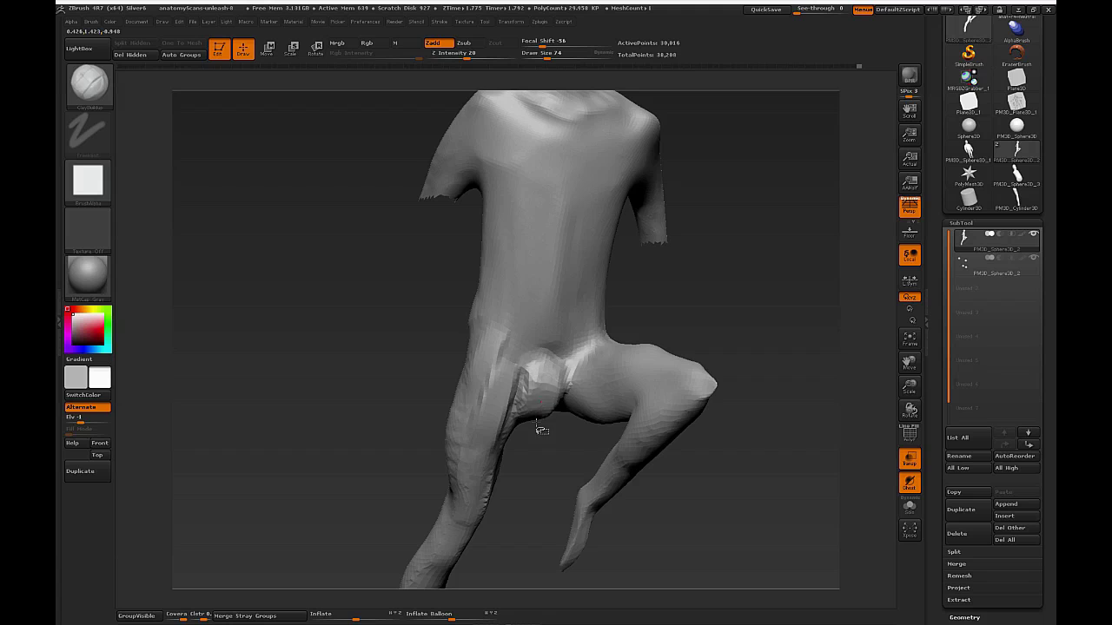
pyautogui.moveTo(559, 465); pyautogui.dragTo(562, 425)
# Mark the lower abdomen's fan-shaped contours with annotation lines, then build up the belly volume at draw size 115.
pyautogui.moveTo(584, 466)
pyautogui.mouseDown()
pyautogui.moveTo(600, 434)
pyautogui.moveTo(574, 418)
pyautogui.moveTo(764, 449)
pyautogui.moveTo(700, 448)
pyautogui.mouseUp()
pyautogui.moveTo(580, 351); pyautogui.dragTo(605, 323)
pyautogui.moveTo(703, 345)
pyautogui.mouseDown()
pyautogui.moveTo(686, 355)
pyautogui.moveTo(604, 333)
pyautogui.mouseUp()
pyautogui.moveTo(794, 385)
pyautogui.mouseDown()
pyautogui.moveTo(774, 405)
pyautogui.moveTo(784, 405)
pyautogui.mouseUp()
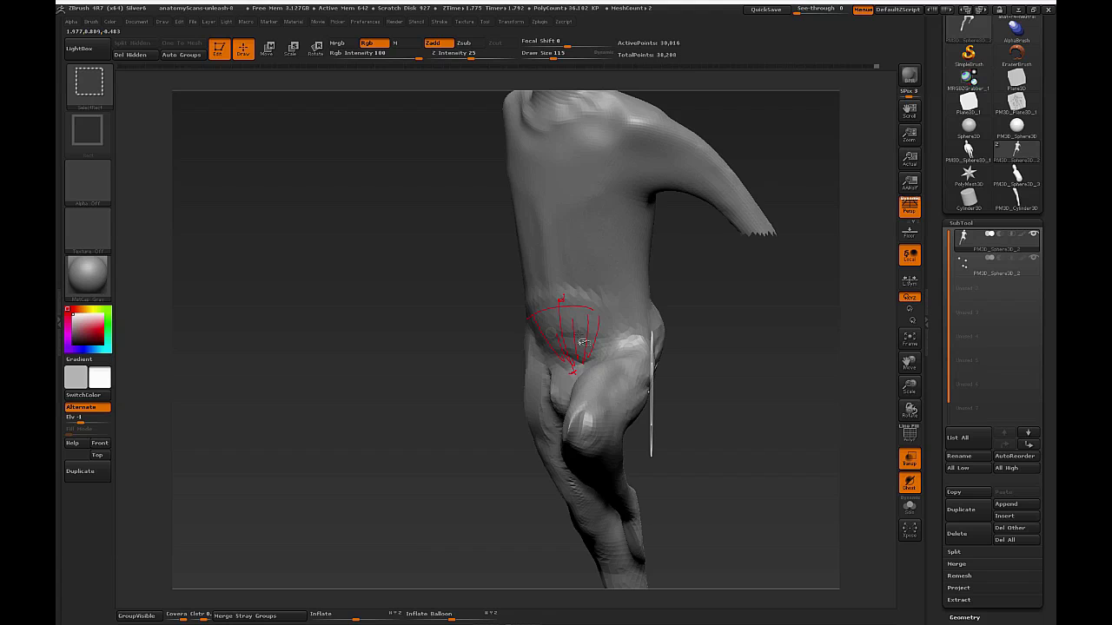
pyautogui.moveTo(737, 406); pyautogui.dragTo(753, 403)
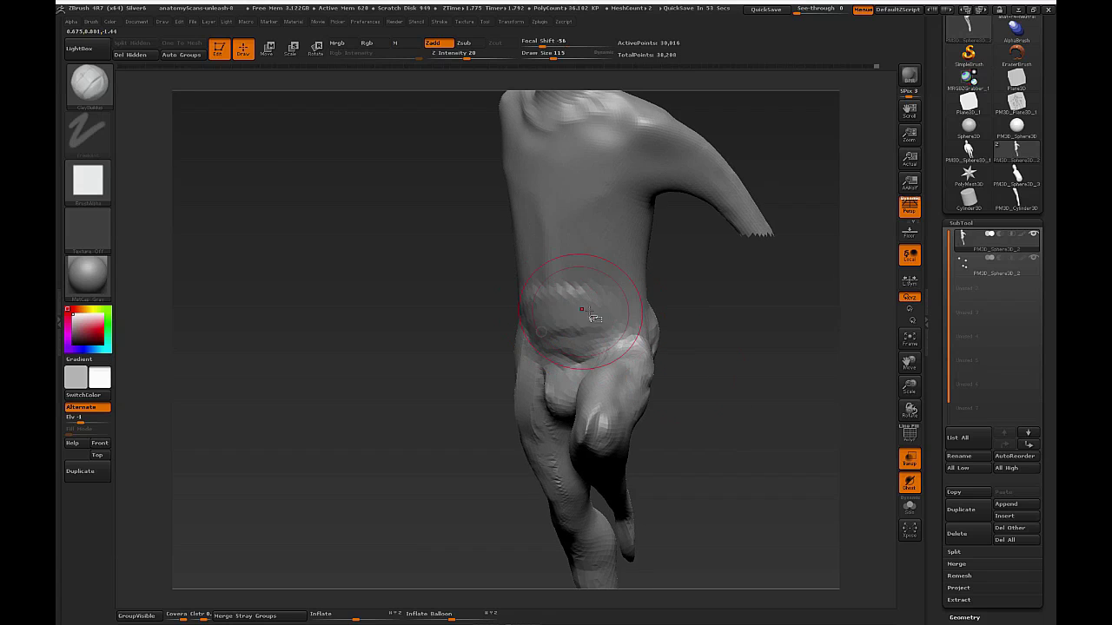
pyautogui.keyDown('ctrl'); pyautogui.keyDown('shift'); pyautogui.moveTo(546, 382); pyautogui.dragTo(657, 375); pyautogui.keyUp('shift'); pyautogui.keyUp('ctrl')
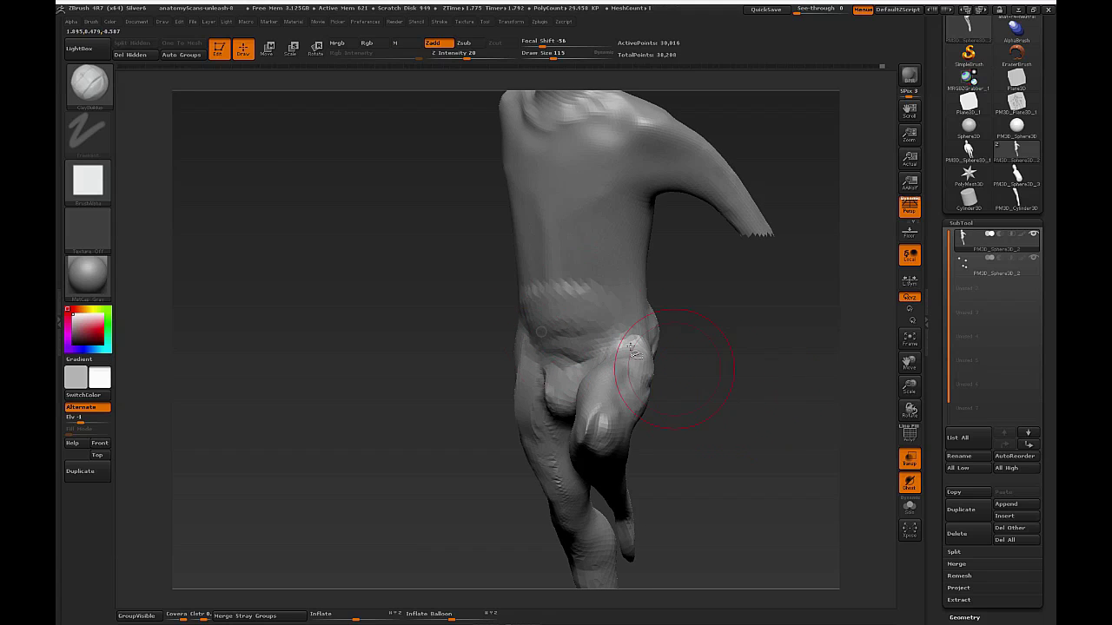
pyautogui.moveTo(695, 261)
pyautogui.mouseDown()
pyautogui.moveTo(736, 368)
pyautogui.moveTo(765, 364)
pyautogui.moveTo(620, 347)
pyautogui.mouseUp()
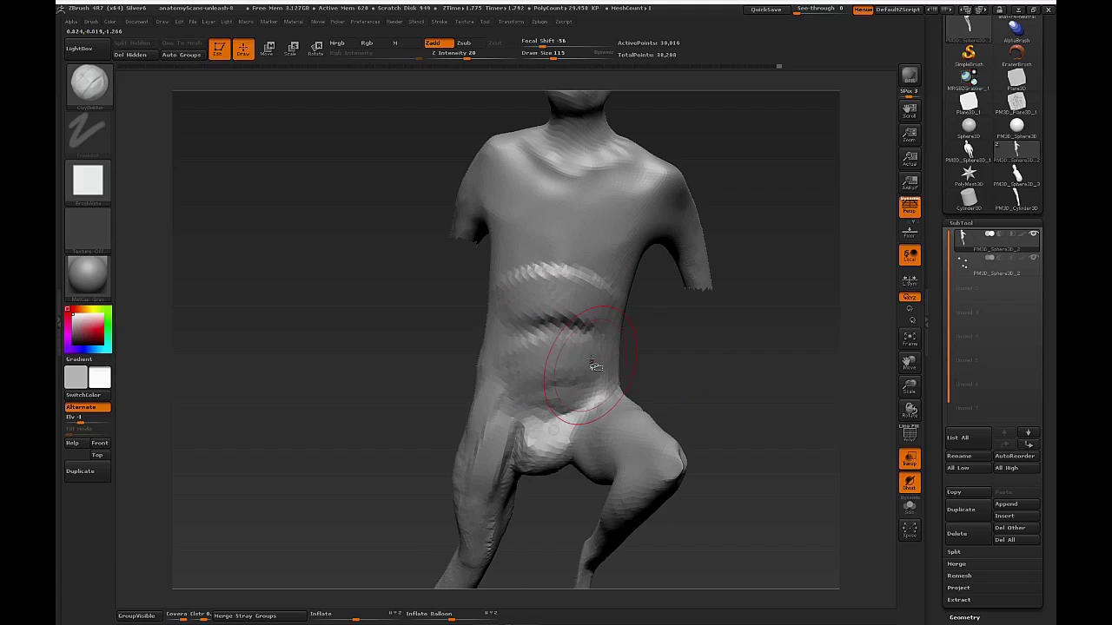
# Lay broad clay strokes across the front of the ribcage and chest to form the chest block.
pyautogui.moveTo(705, 343); pyautogui.dragTo(620, 322)
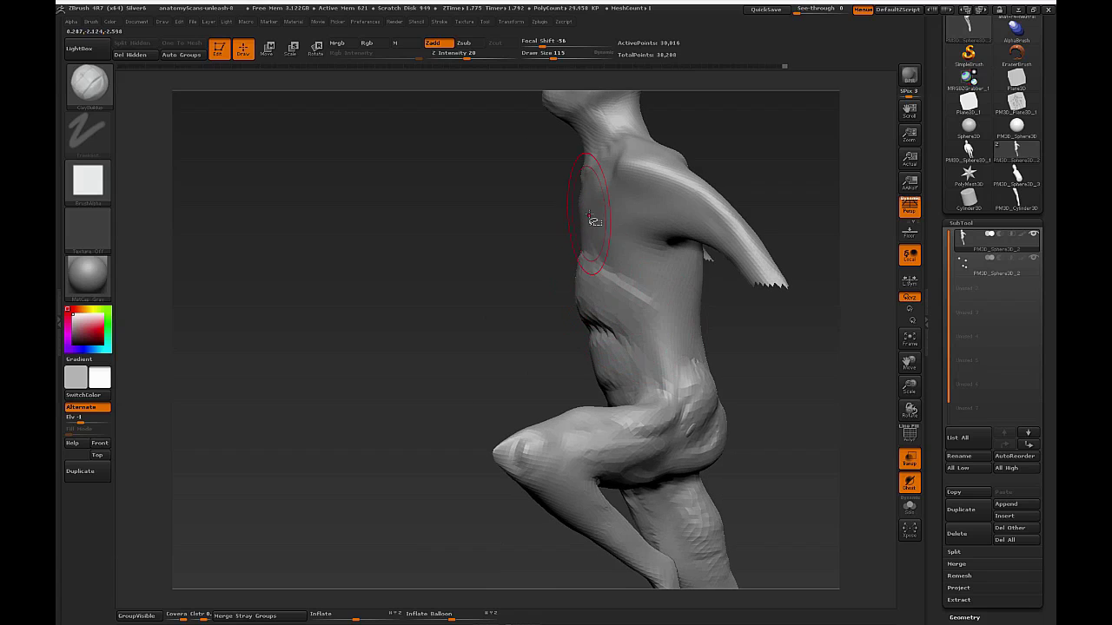
pyautogui.moveTo(527, 311)
pyautogui.mouseDown()
pyautogui.moveTo(600, 295)
pyautogui.moveTo(619, 323)
pyautogui.mouseUp()
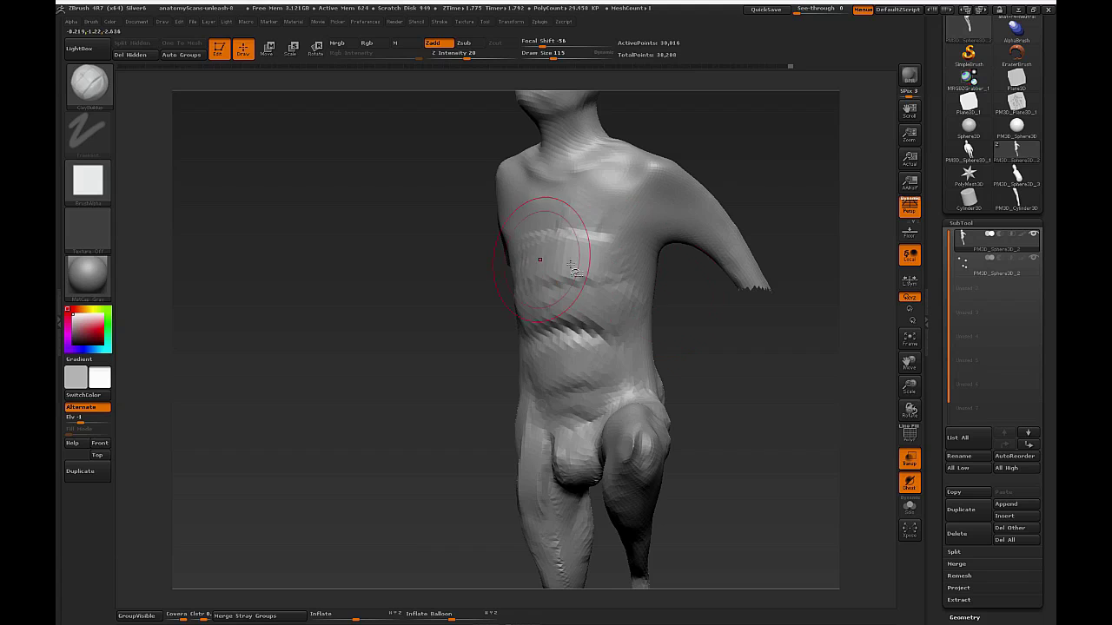
pyautogui.moveTo(573, 270); pyautogui.dragTo(625, 300)
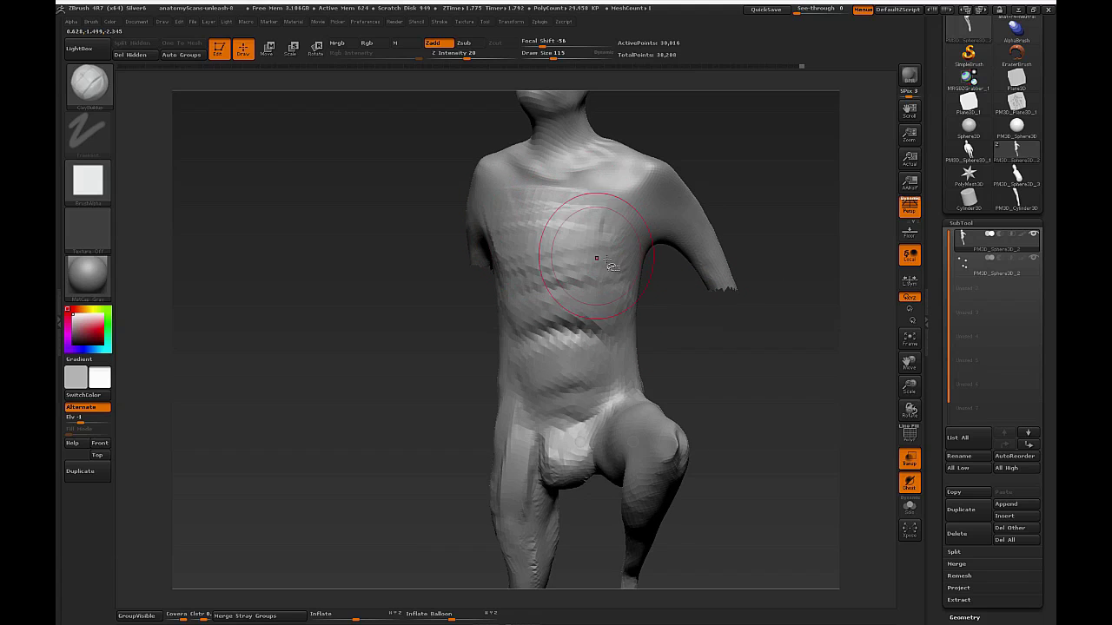
pyautogui.moveTo(635, 219)
pyautogui.mouseDown()
pyautogui.moveTo(707, 335)
pyautogui.moveTo(502, 210)
pyautogui.mouseUp()
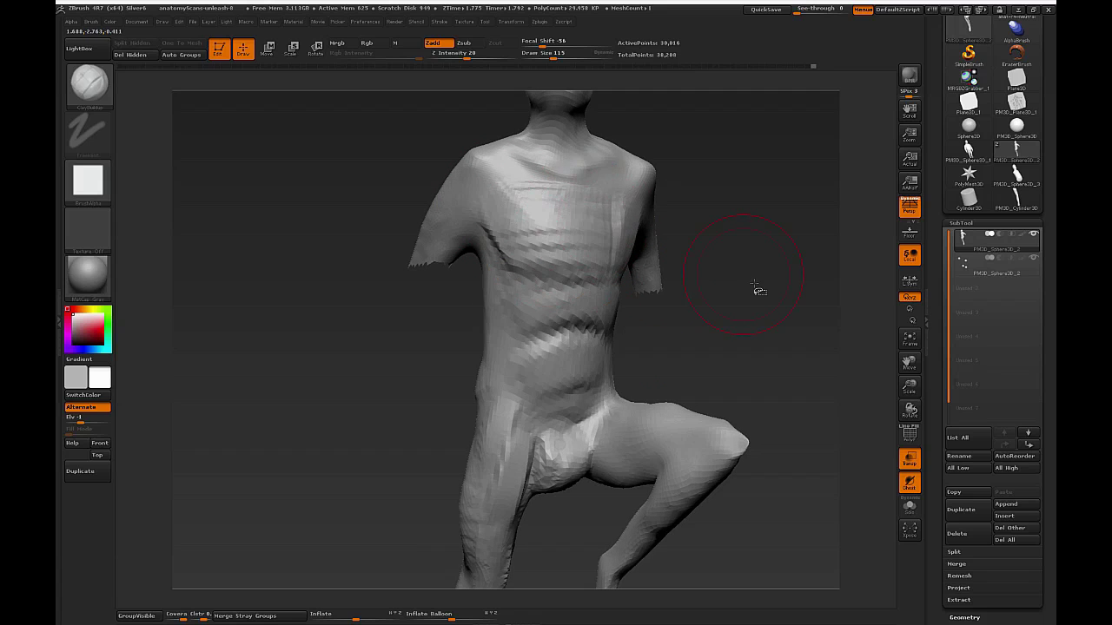
# Fill out the upper chest and the lower pectoral edge toward both armpits.
pyautogui.moveTo(755, 289); pyautogui.dragTo(660, 234)
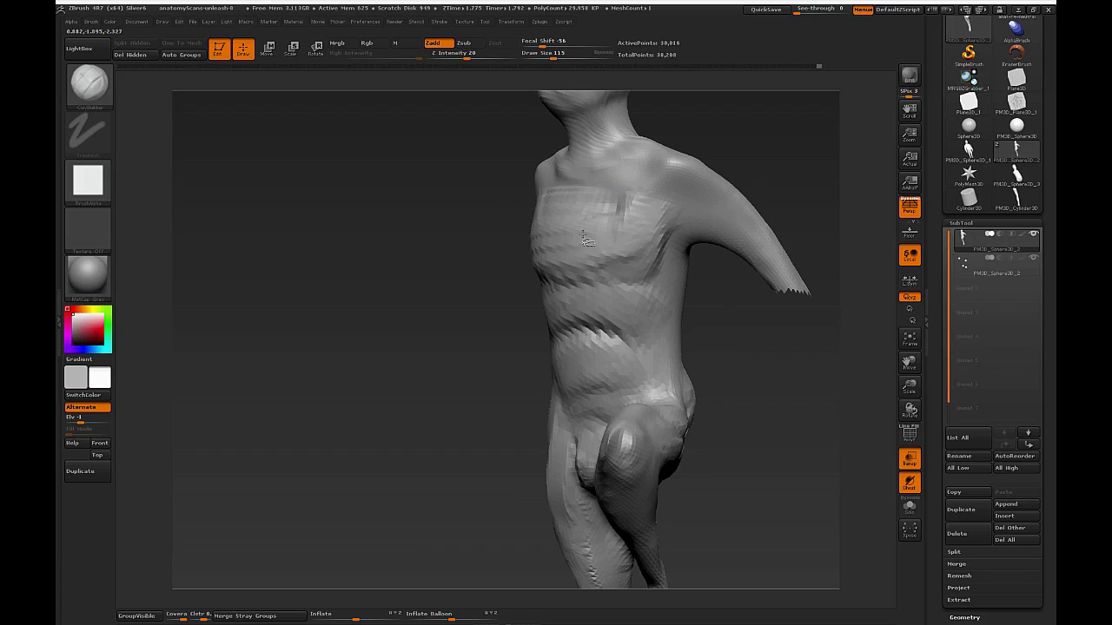
pyautogui.moveTo(765, 295)
pyautogui.mouseDown()
pyautogui.moveTo(759, 315)
pyautogui.moveTo(660, 317)
pyautogui.mouseUp()
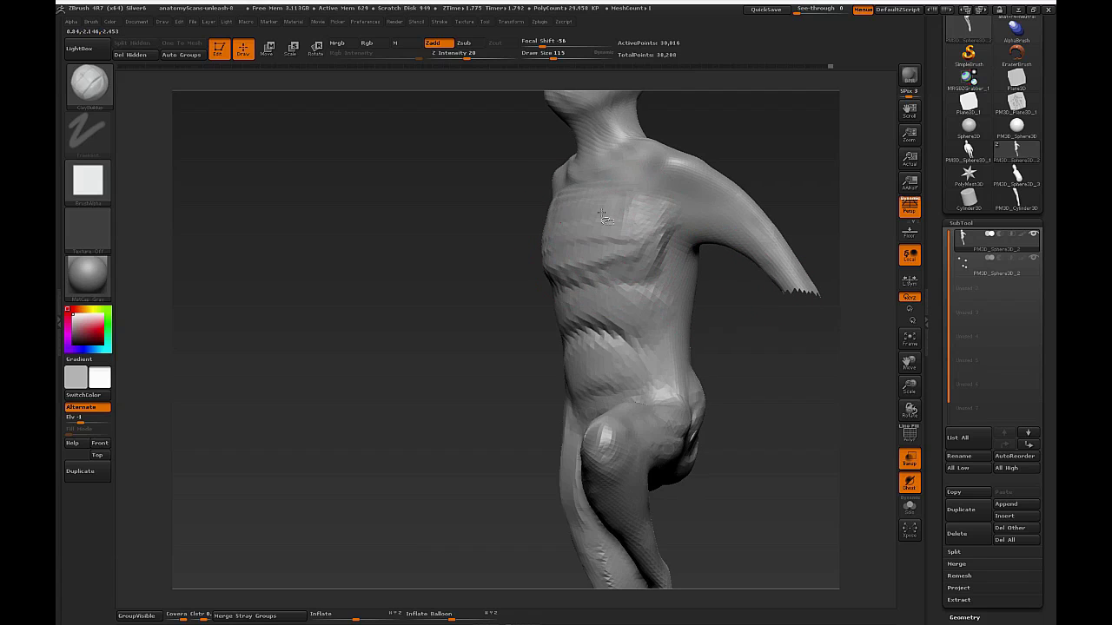
pyautogui.moveTo(777, 340); pyautogui.dragTo(661, 284)
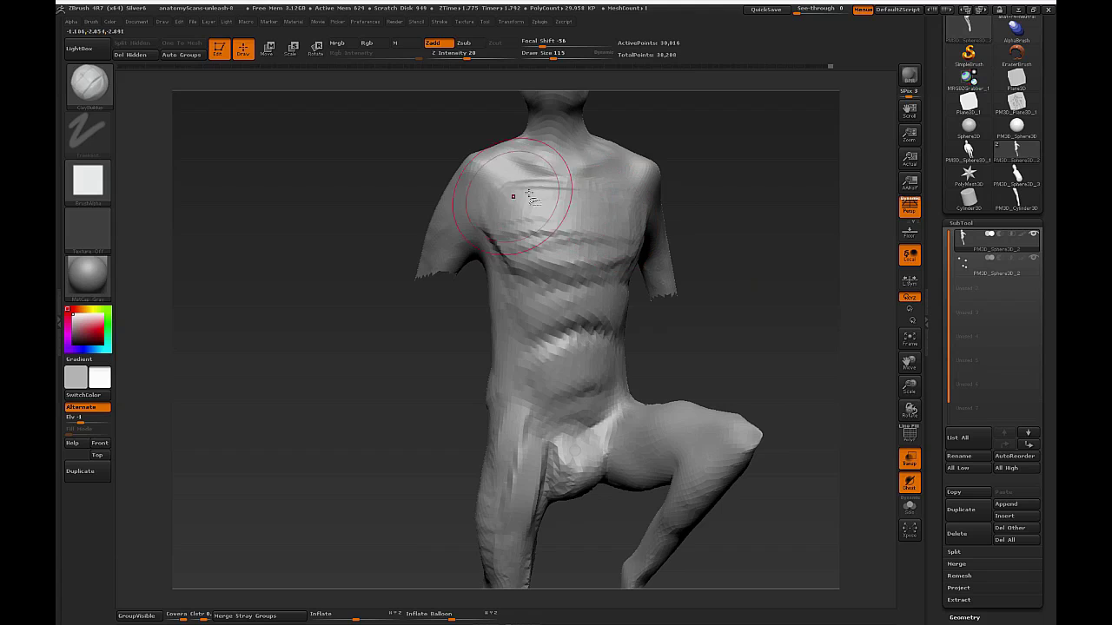
pyautogui.moveTo(583, 214); pyautogui.dragTo(493, 188)
pyautogui.moveTo(740, 311); pyautogui.dragTo(573, 302)
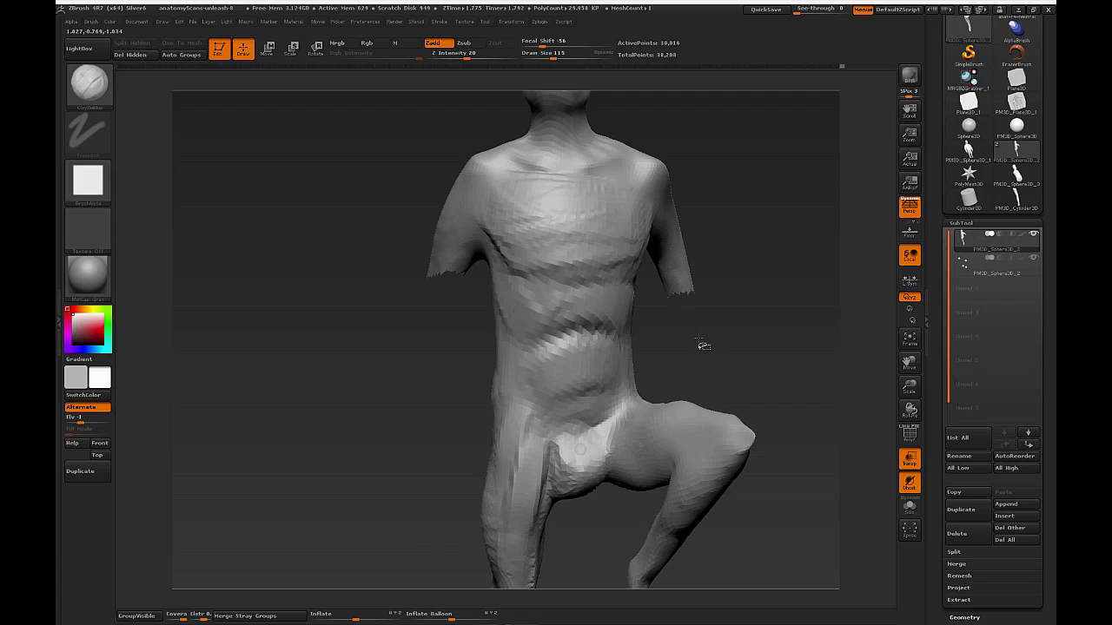
# Build up the lower ribcage volume on both sides of the torso below the chest.
pyautogui.moveTo(704, 346); pyautogui.dragTo(675, 350)
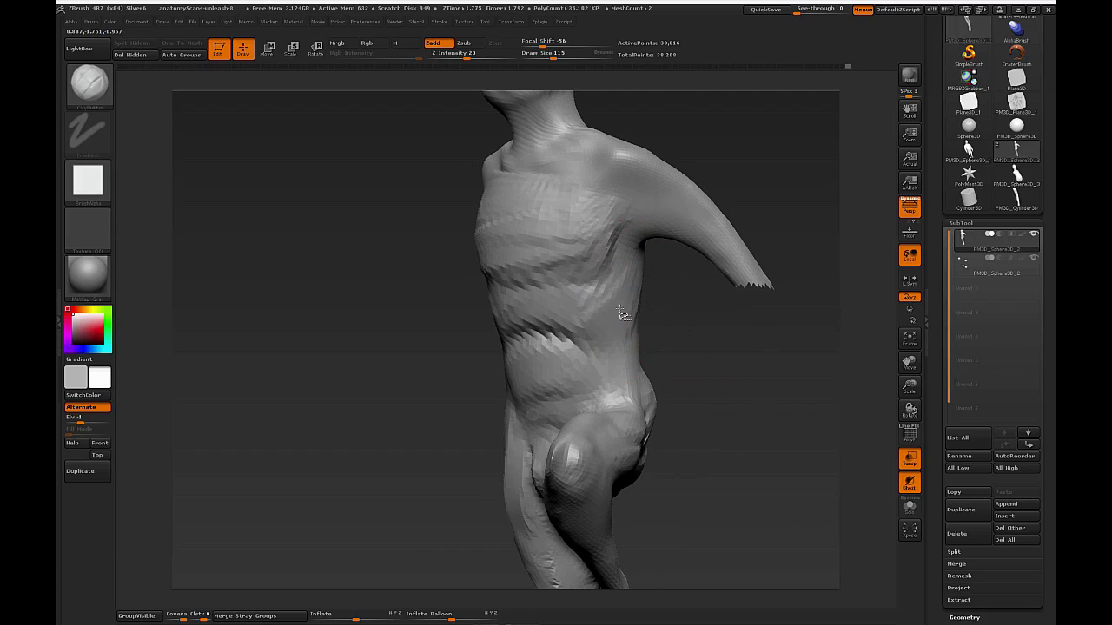
pyautogui.moveTo(695, 338)
pyautogui.mouseDown()
pyautogui.moveTo(687, 319)
pyautogui.moveTo(713, 324)
pyautogui.moveTo(552, 326)
pyautogui.mouseUp()
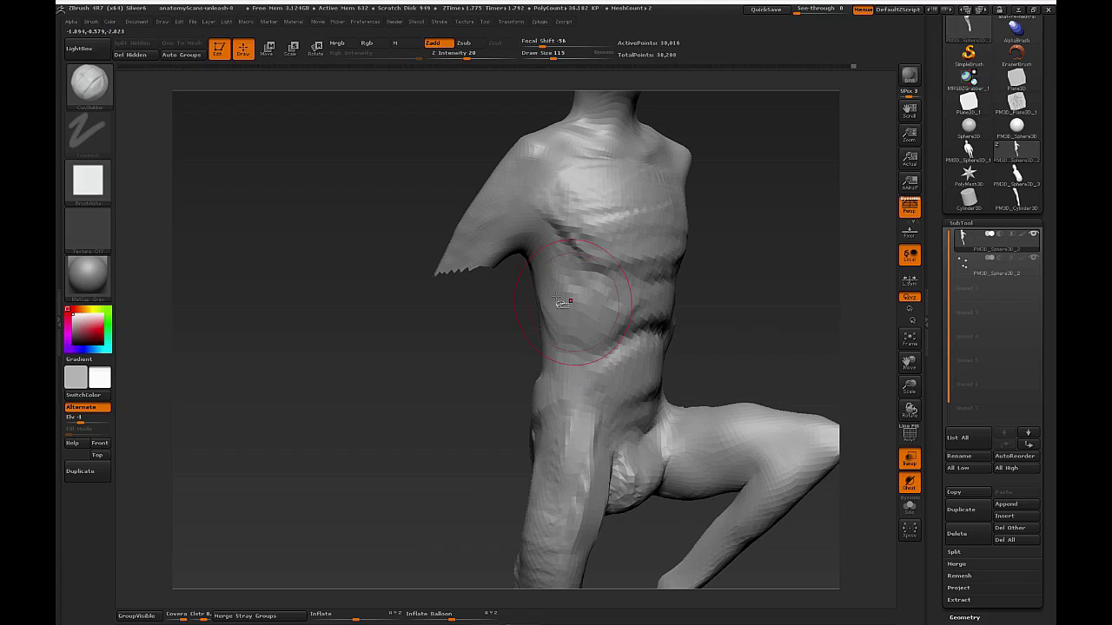
pyautogui.moveTo(563, 211); pyautogui.dragTo(591, 245)
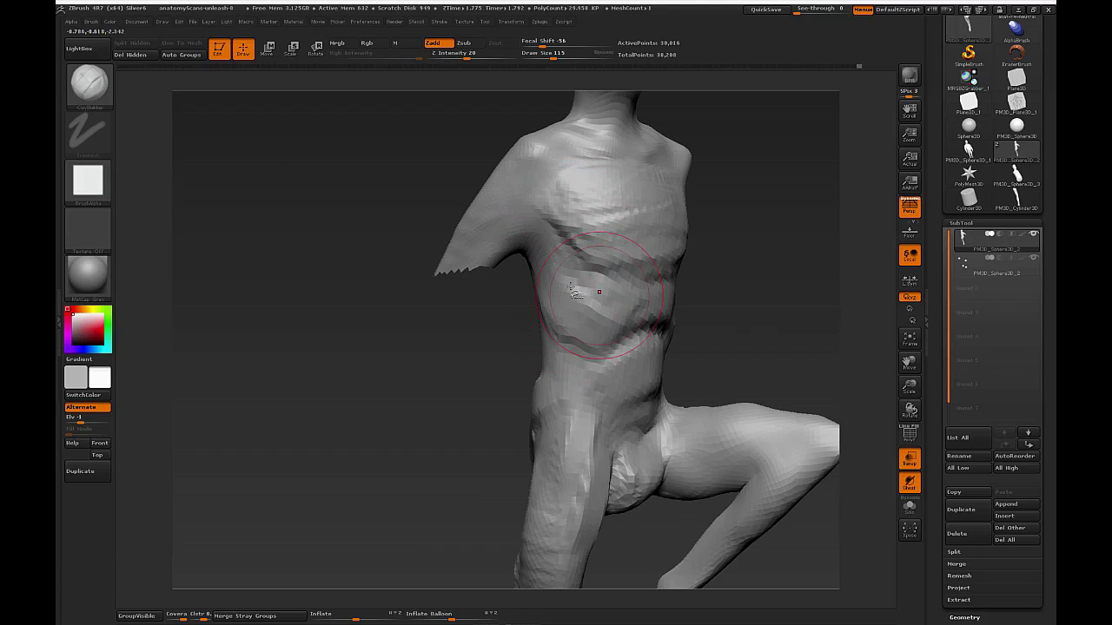
pyautogui.moveTo(569, 318); pyautogui.dragTo(562, 334)
# Sculpt the oblique volume on the standing-leg side from the lower ribs to the hip at draw size 99.
pyautogui.moveTo(683, 337)
pyautogui.mouseDown()
pyautogui.moveTo(727, 332)
pyautogui.moveTo(736, 346)
pyautogui.moveTo(725, 346)
pyautogui.moveTo(770, 362)
pyautogui.moveTo(700, 402)
pyautogui.moveTo(723, 382)
pyautogui.moveTo(752, 381)
pyautogui.moveTo(675, 396)
pyautogui.moveTo(679, 409)
pyautogui.moveTo(719, 333)
pyautogui.mouseUp()
pyautogui.press('s')
pyautogui.moveTo(768, 370); pyautogui.dragTo(685, 368)
pyautogui.moveTo(752, 353)
pyautogui.mouseDown()
pyautogui.moveTo(745, 397)
pyautogui.moveTo(703, 412)
pyautogui.moveTo(762, 345)
pyautogui.moveTo(747, 343)
pyautogui.mouseUp()
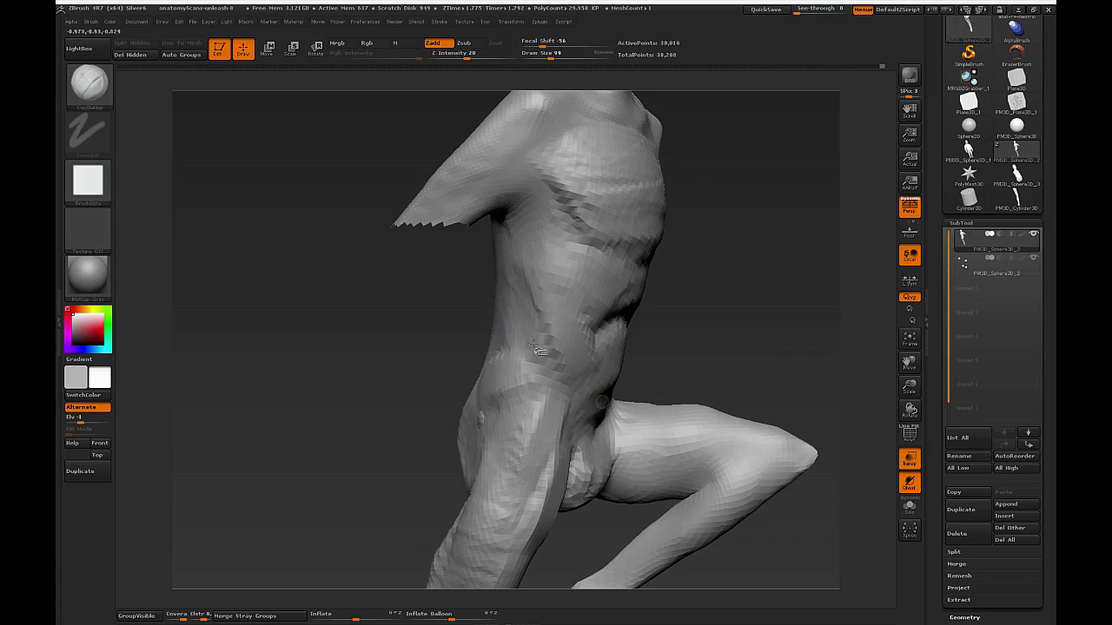
pyautogui.moveTo(627, 337); pyautogui.dragTo(574, 341)
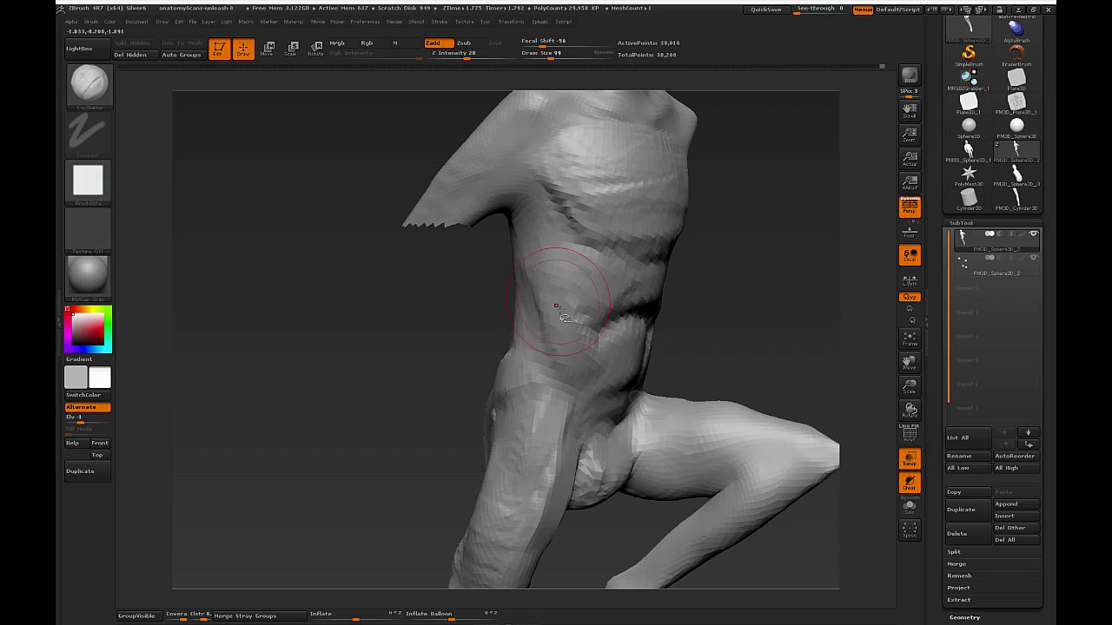
pyautogui.moveTo(719, 334); pyautogui.dragTo(712, 325)
# Enlarge the brush to draw size 132 and build up the obliques and abdomen on both sides of the waist.
pyautogui.press('s')
pyautogui.moveTo(571, 269); pyautogui.dragTo(569, 346)
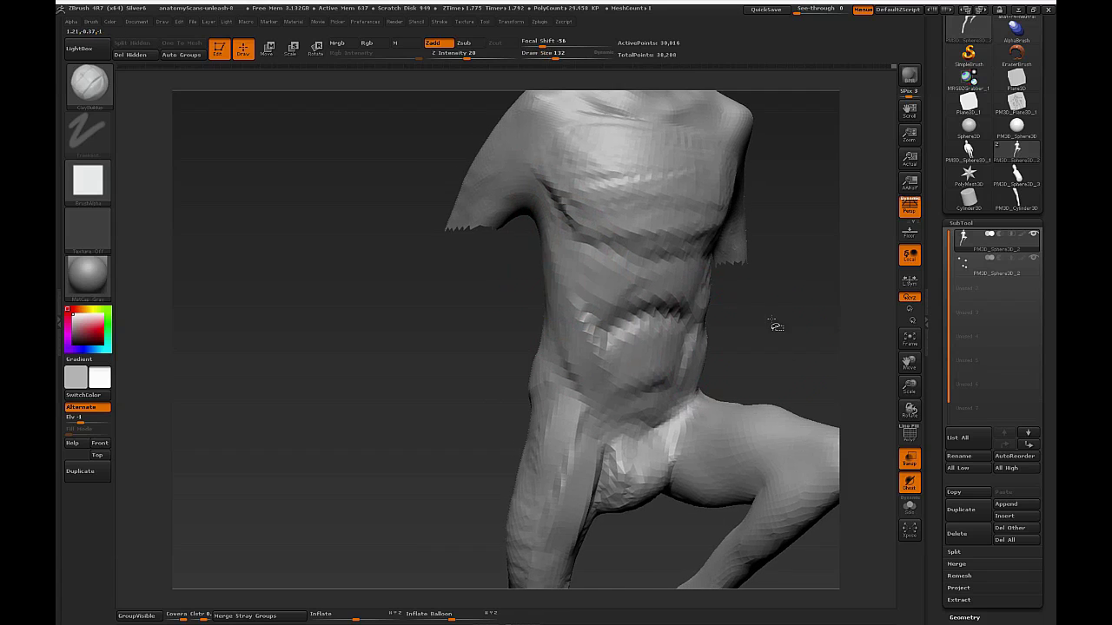
pyautogui.keyDown('alt'); pyautogui.moveTo(774, 325); pyautogui.dragTo(760, 259); pyautogui.keyUp('alt')
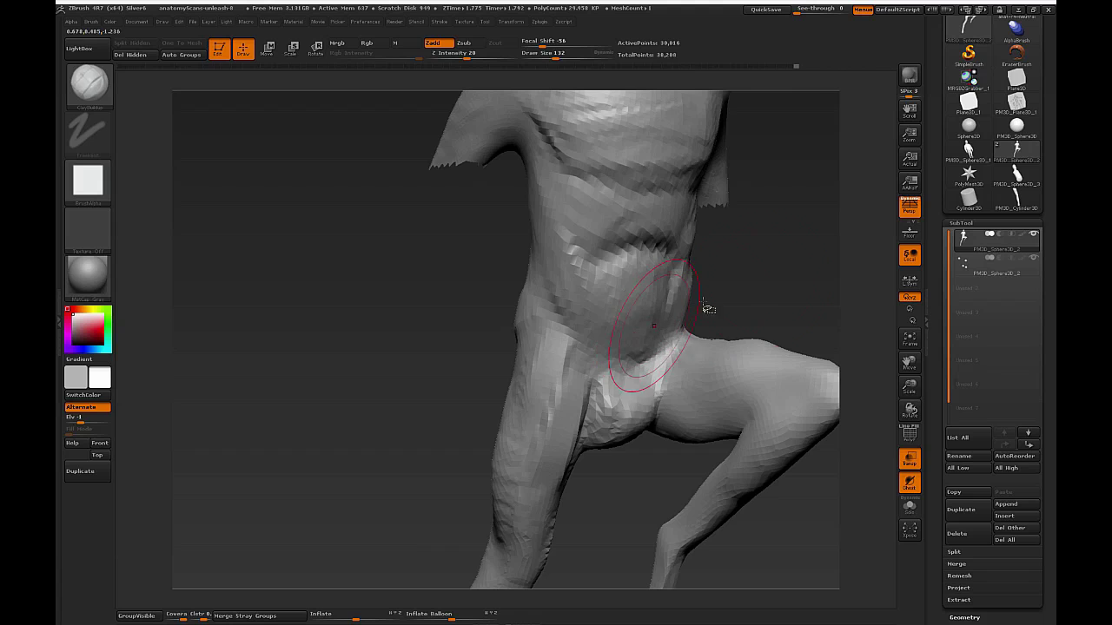
pyautogui.moveTo(707, 310); pyautogui.dragTo(651, 282)
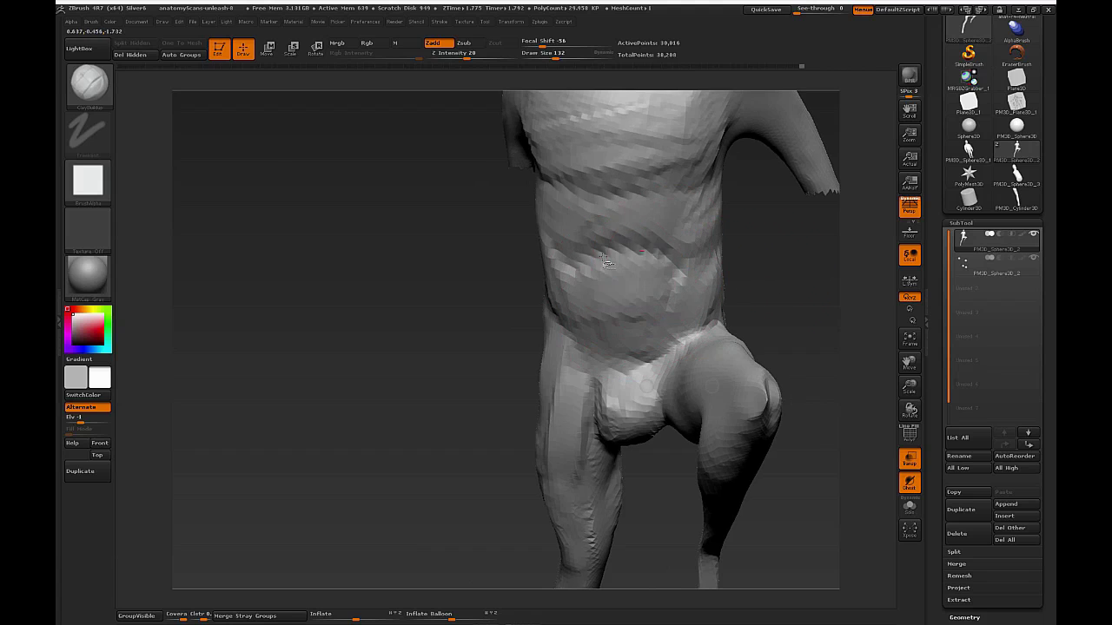
pyautogui.moveTo(599, 245)
pyautogui.mouseDown()
pyautogui.moveTo(831, 268)
pyautogui.moveTo(848, 284)
pyautogui.moveTo(776, 350)
pyautogui.moveTo(739, 339)
pyautogui.mouseUp()
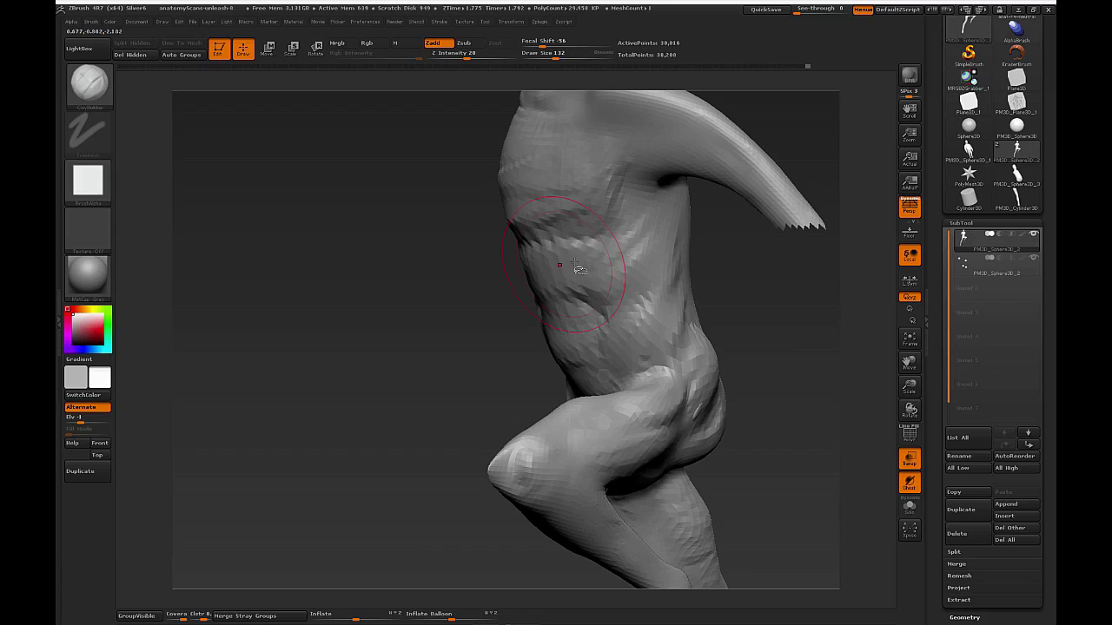
pyautogui.moveTo(769, 332); pyautogui.dragTo(641, 305)
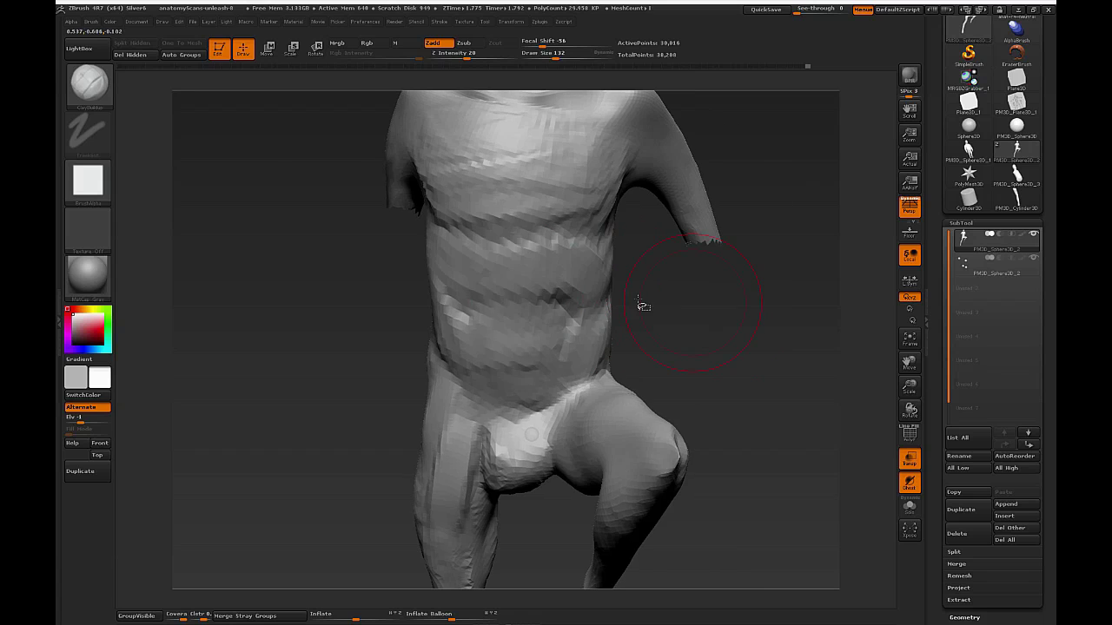
# Build up the upper chest between the collarbones and the lower edge of the pectorals.
pyautogui.moveTo(480, 259)
pyautogui.mouseDown()
pyautogui.moveTo(524, 221)
pyautogui.moveTo(441, 170)
pyautogui.moveTo(450, 144)
pyautogui.mouseUp()
pyautogui.keyDown('alt'); pyautogui.moveTo(775, 250); pyautogui.dragTo(787, 334); pyautogui.keyUp('alt')
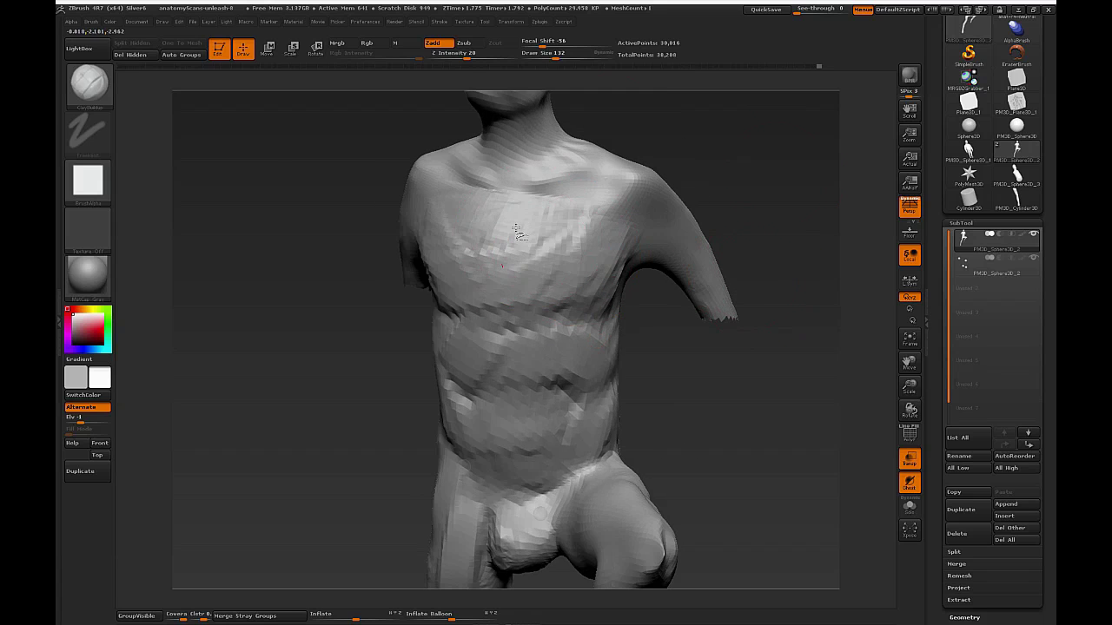
pyautogui.moveTo(789, 231)
pyautogui.mouseDown()
pyautogui.moveTo(752, 224)
pyautogui.moveTo(712, 368)
pyautogui.moveTo(757, 402)
pyautogui.mouseUp()
pyautogui.moveTo(599, 330)
pyautogui.mouseDown()
pyautogui.moveTo(551, 353)
pyautogui.moveTo(577, 426)
pyautogui.mouseUp()
pyautogui.moveTo(747, 408)
pyautogui.mouseDown()
pyautogui.moveTo(700, 370)
pyautogui.moveTo(730, 392)
pyautogui.mouseUp()
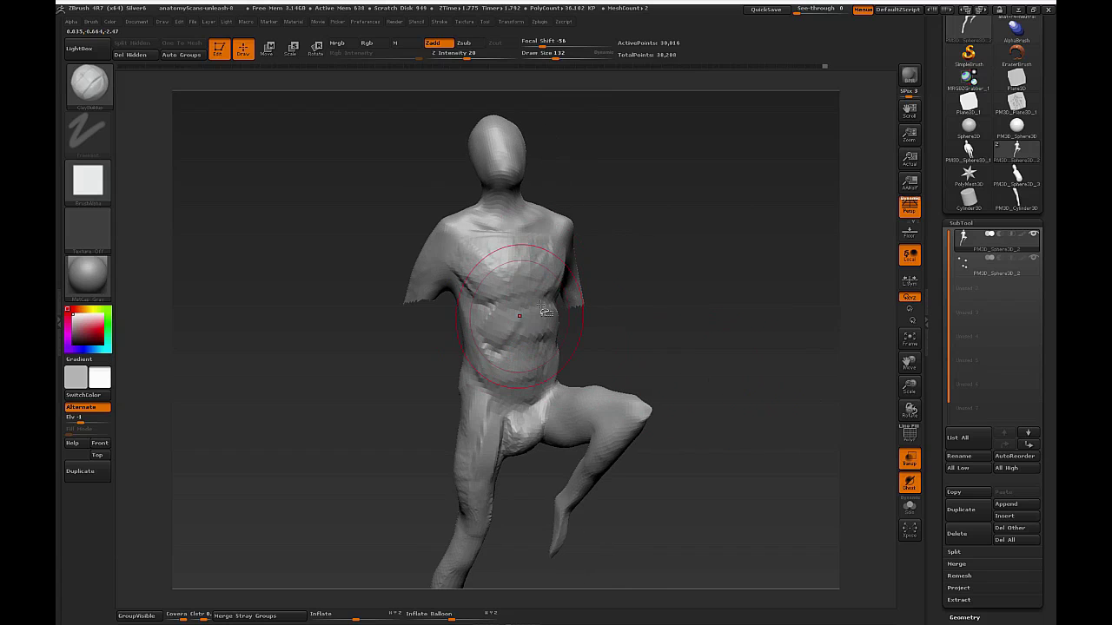
# Outline the shoulder-blade block across the upper back with annotation lines, then build up both shoulder-blade areas.
pyautogui.moveTo(652, 330)
pyautogui.mouseDown()
pyautogui.moveTo(681, 329)
pyautogui.moveTo(634, 330)
pyautogui.mouseUp()
pyautogui.moveTo(648, 372); pyautogui.dragTo(665, 365)
pyautogui.moveTo(652, 411)
pyautogui.mouseDown()
pyautogui.moveTo(641, 407)
pyautogui.moveTo(762, 405)
pyautogui.mouseUp()
pyautogui.hotkey('ctrl', 'shift')
pyautogui.moveTo(403, 200)
pyautogui.keyDown('ctrl'); pyautogui.keyDown('shift'); pyautogui.mouseDown()
pyautogui.moveTo(386, 268)
pyautogui.moveTo(477, 247)
pyautogui.moveTo(479, 176)
pyautogui.moveTo(484, 249)
pyautogui.moveTo(580, 280)
pyautogui.moveTo(563, 215)
pyautogui.mouseUp(); pyautogui.keyUp('shift'); pyautogui.keyUp('ctrl')
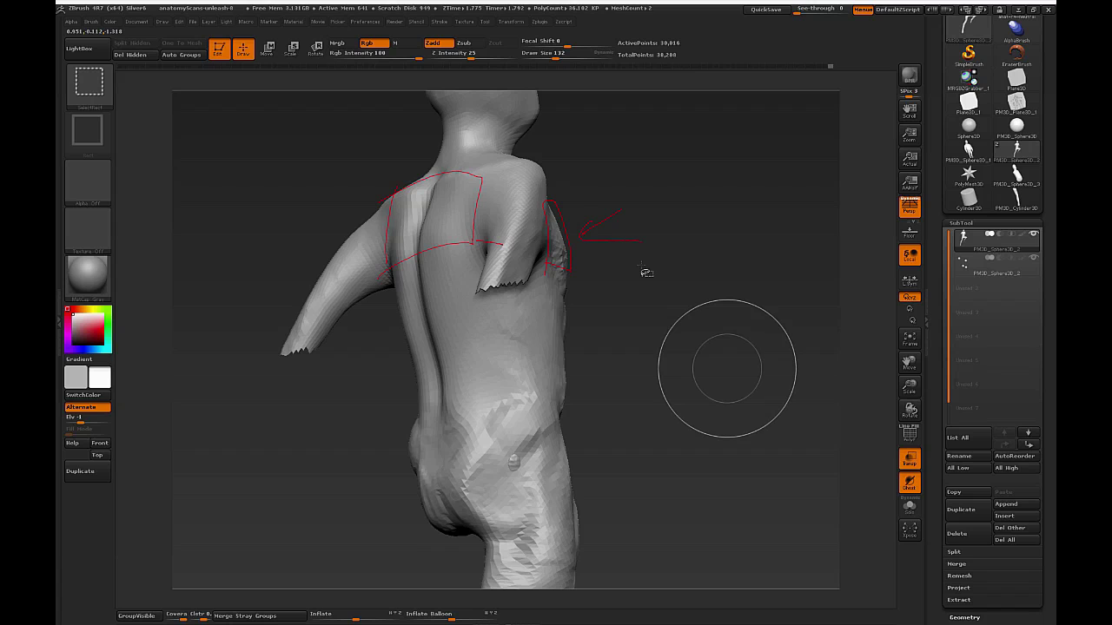
pyautogui.moveTo(405, 180); pyautogui.dragTo(391, 187)
pyautogui.press('Escape')
pyautogui.moveTo(714, 362); pyautogui.dragTo(784, 358)
pyautogui.moveTo(484, 231)
pyautogui.mouseDown()
pyautogui.moveTo(462, 250)
pyautogui.moveTo(457, 227)
pyautogui.moveTo(474, 208)
pyautogui.mouseUp()
pyautogui.moveTo(396, 229)
pyautogui.mouseDown()
pyautogui.moveTo(385, 255)
pyautogui.moveTo(386, 233)
pyautogui.mouseUp()
pyautogui.moveTo(475, 206)
pyautogui.mouseDown()
pyautogui.moveTo(467, 198)
pyautogui.moveTo(463, 240)
pyautogui.moveTo(475, 212)
pyautogui.mouseUp()
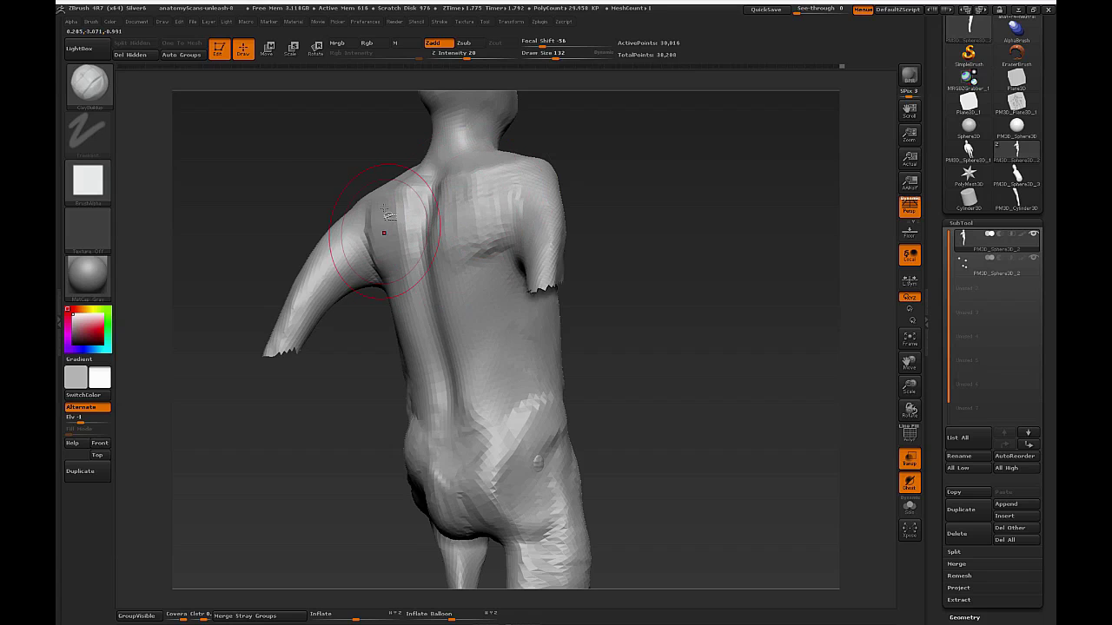
# Refine the shoulder-blade masses and their lower edge on both sides of the spine with adjusted brush sizes.
pyautogui.press('s')
pyautogui.moveTo(396, 233); pyautogui.dragTo(385, 261)
pyautogui.moveTo(454, 213)
pyautogui.mouseDown()
pyautogui.moveTo(478, 243)
pyautogui.moveTo(453, 202)
pyautogui.mouseUp()
pyautogui.press('s')
pyautogui.moveTo(466, 300); pyautogui.dragTo(472, 301)
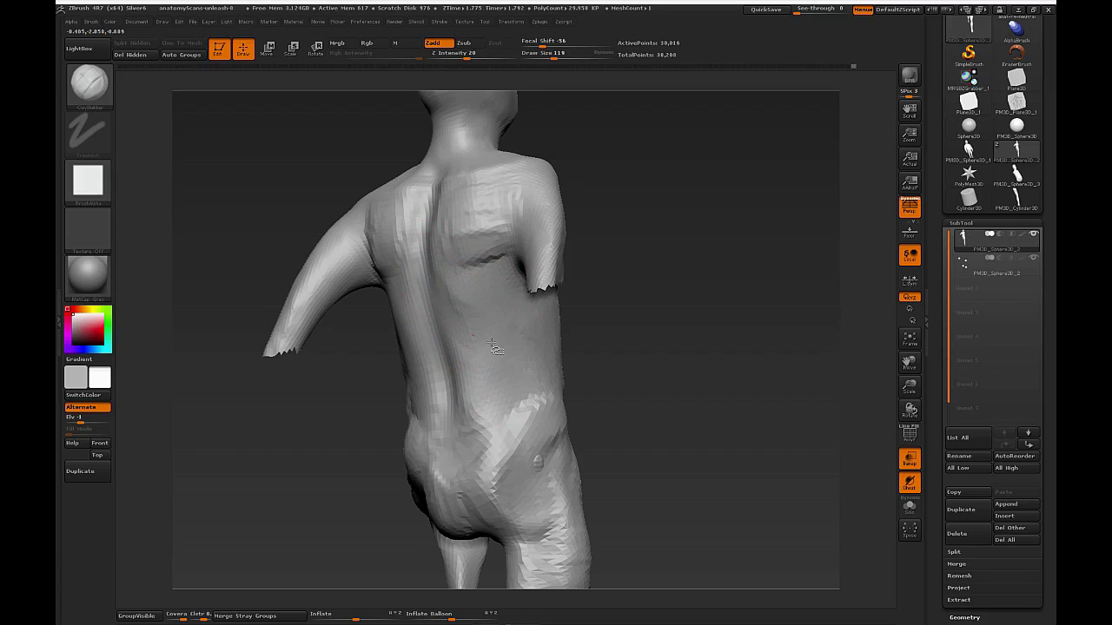
# Outline the lower rib-cage arch and the lower-back area on both sides of the spine with annotation lines.
pyautogui.moveTo(665, 405)
pyautogui.mouseDown()
pyautogui.moveTo(689, 414)
pyautogui.moveTo(669, 397)
pyautogui.mouseUp()
pyautogui.hotkey('ctrl', 'shift')
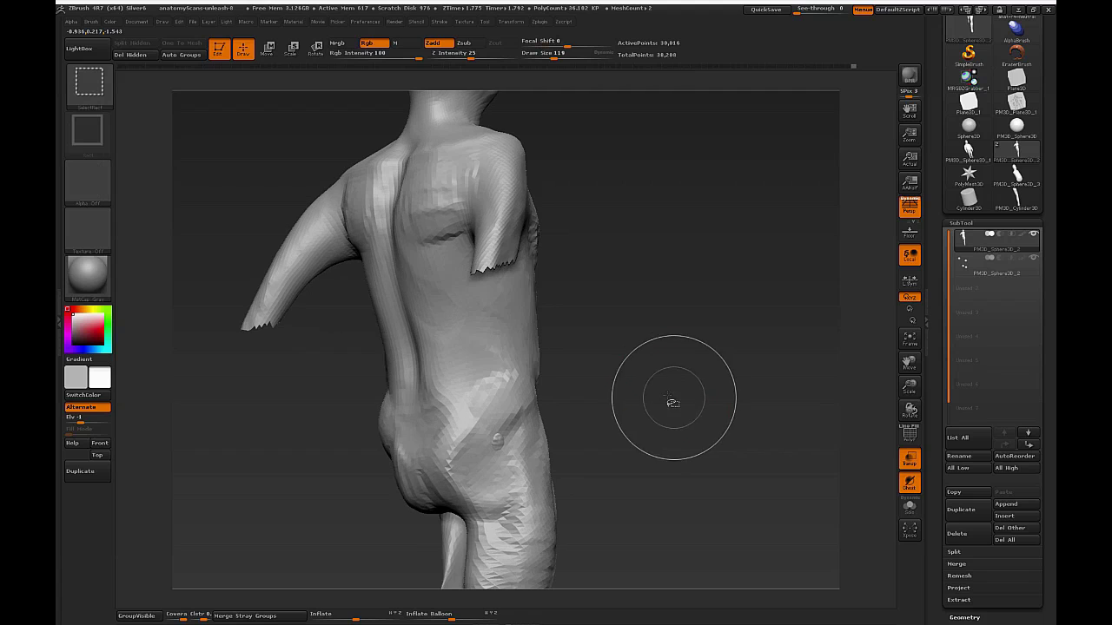
pyautogui.moveTo(401, 261)
pyautogui.mouseDown()
pyautogui.moveTo(484, 334)
pyautogui.moveTo(372, 352)
pyautogui.mouseUp()
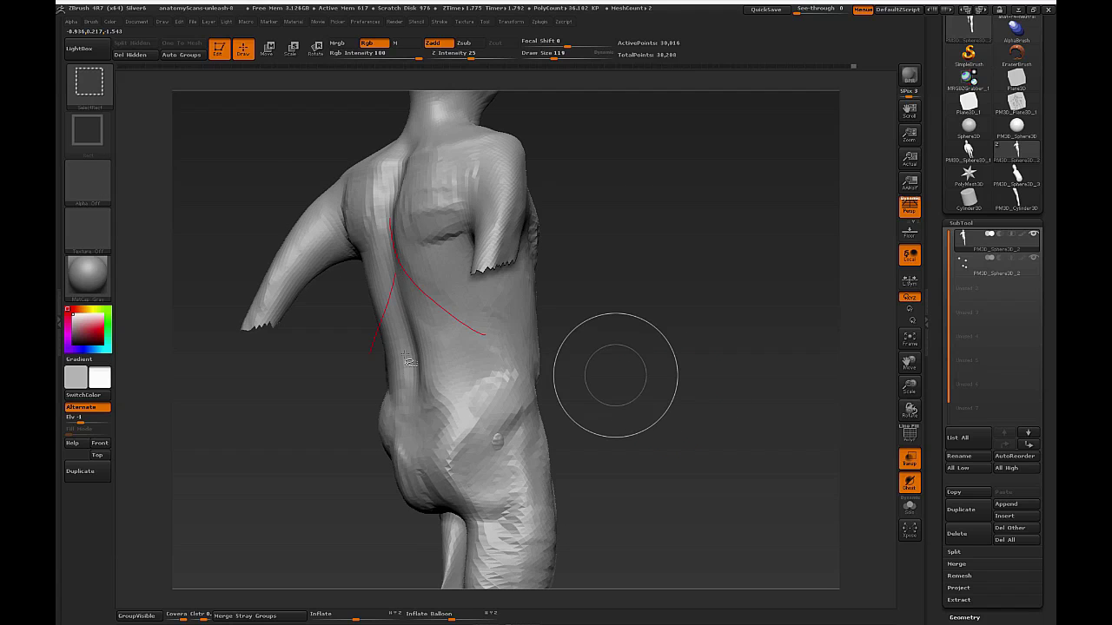
pyautogui.moveTo(379, 373)
pyautogui.mouseDown()
pyautogui.moveTo(462, 351)
pyautogui.moveTo(430, 426)
pyautogui.moveTo(493, 411)
pyautogui.mouseUp()
pyautogui.moveTo(379, 321); pyautogui.dragTo(482, 298)
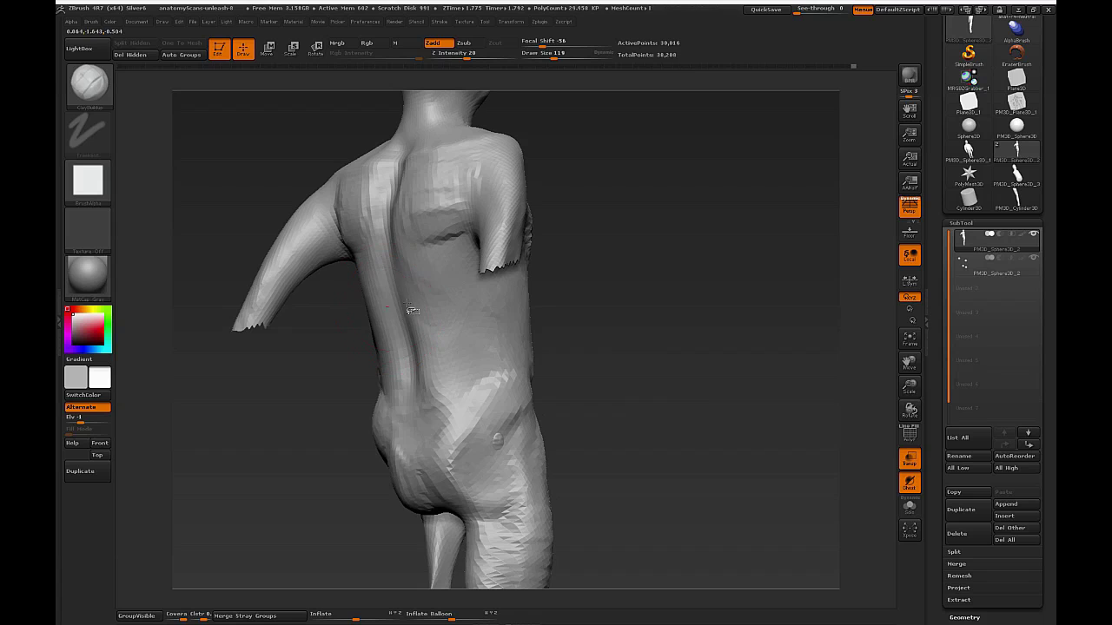
# Build up the lower back across the spine groove, from beneath the rib cage down to the pelvis.
pyautogui.moveTo(378, 332)
pyautogui.mouseDown()
pyautogui.moveTo(425, 310)
pyautogui.moveTo(403, 322)
pyautogui.mouseUp()
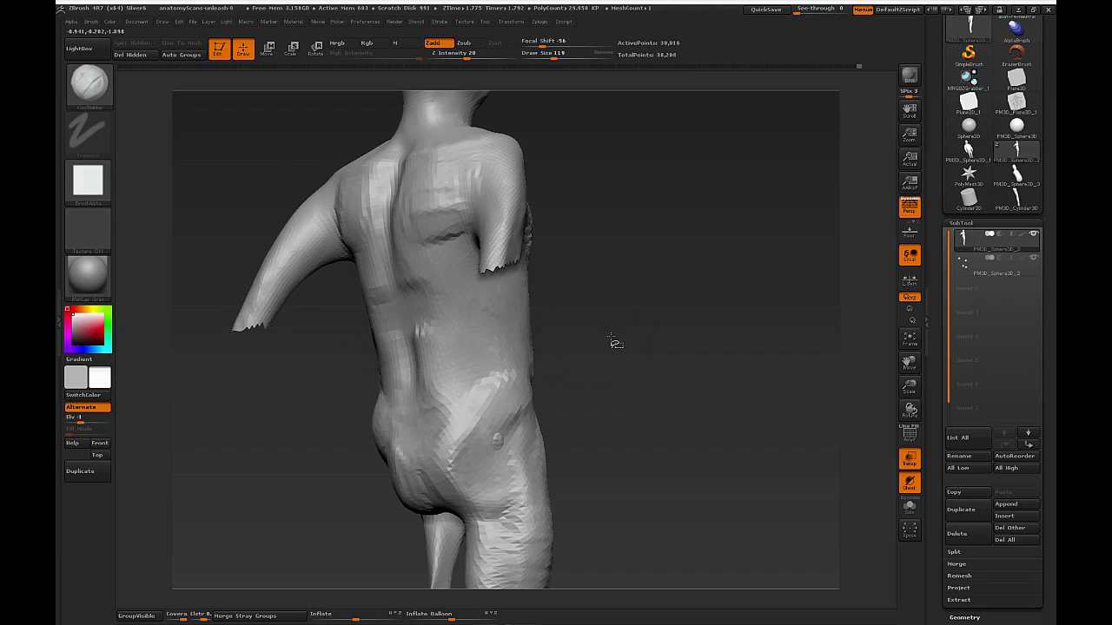
pyautogui.moveTo(610, 339); pyautogui.dragTo(561, 340)
pyautogui.moveTo(415, 332)
pyautogui.mouseDown()
pyautogui.moveTo(373, 323)
pyautogui.moveTo(423, 325)
pyautogui.moveTo(447, 349)
pyautogui.mouseUp()
pyautogui.moveTo(583, 382); pyautogui.dragTo(545, 400)
pyautogui.moveTo(653, 380)
pyautogui.mouseDown()
pyautogui.moveTo(630, 409)
pyautogui.moveTo(682, 407)
pyautogui.mouseUp()
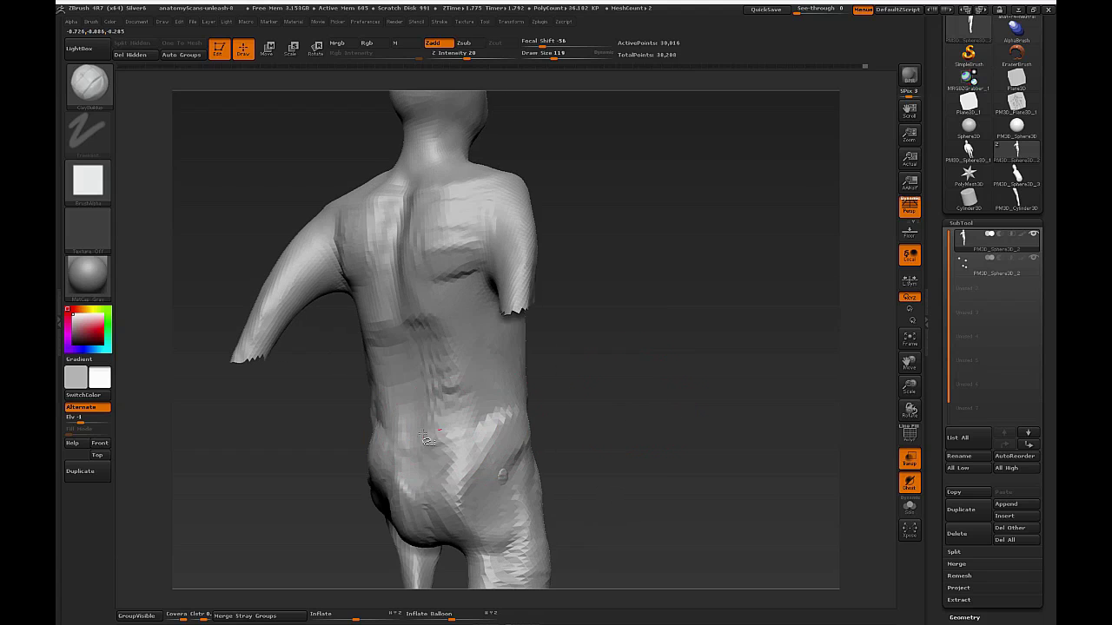
pyautogui.hotkey('ctrl', 'shift')
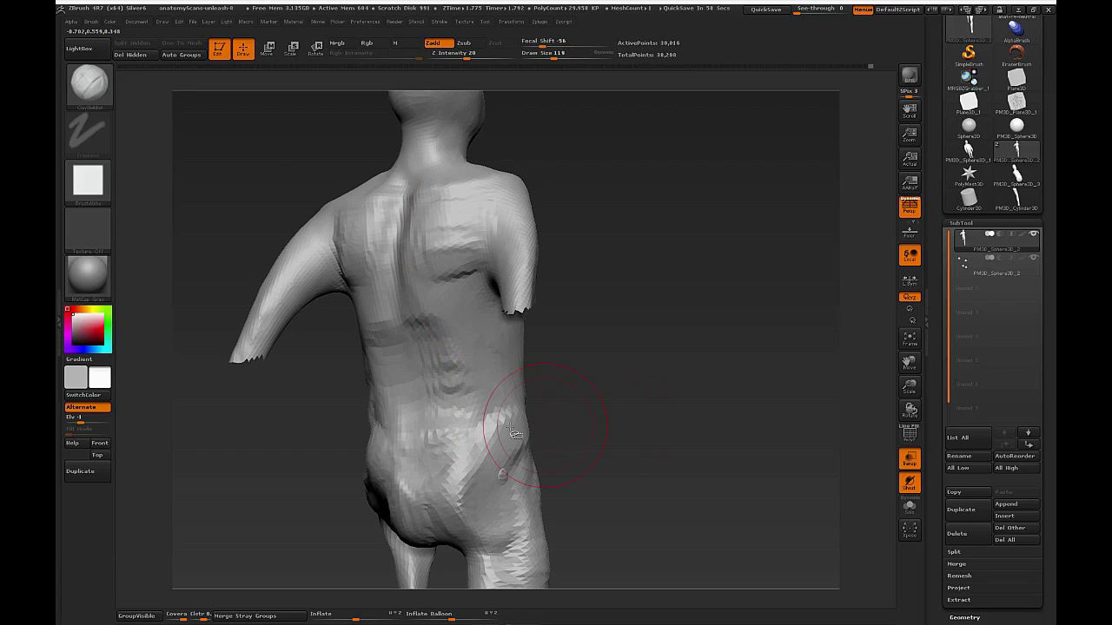
# Fill in the mid back on both sides of the spine and smooth the lower back into the flanks.
pyautogui.moveTo(442, 327); pyautogui.dragTo(368, 319)
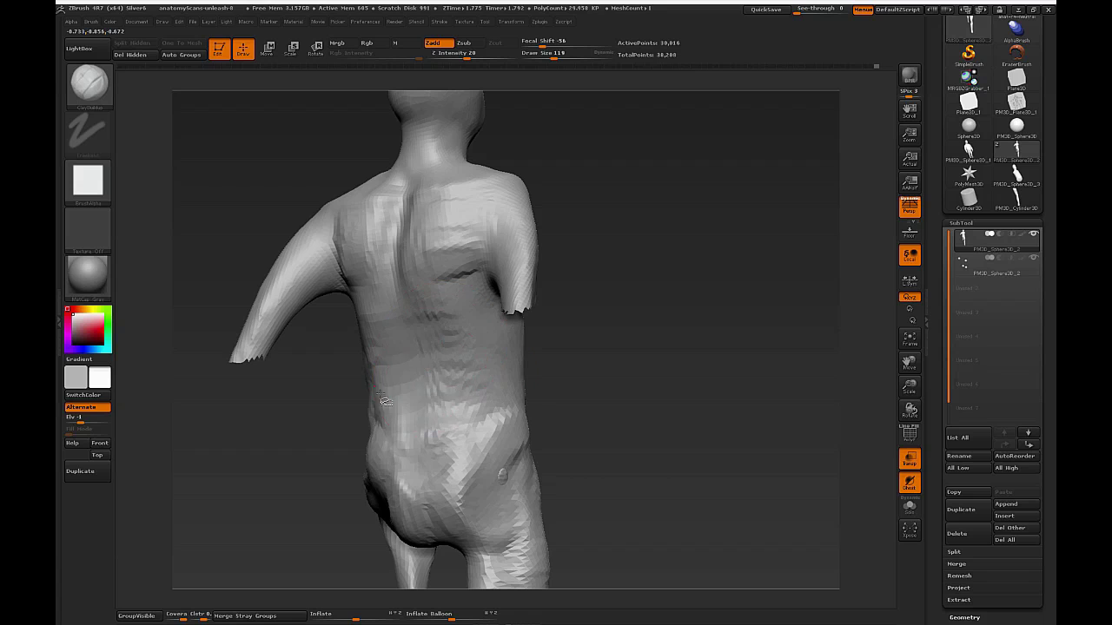
pyautogui.moveTo(601, 410)
pyautogui.mouseDown()
pyautogui.moveTo(576, 422)
pyautogui.moveTo(599, 415)
pyautogui.mouseUp()
pyautogui.moveTo(475, 419)
pyautogui.keyDown('shift'); pyautogui.mouseDown()
pyautogui.moveTo(439, 365)
pyautogui.moveTo(383, 328)
pyautogui.moveTo(417, 297)
pyautogui.moveTo(404, 354)
pyautogui.moveTo(367, 326)
pyautogui.mouseUp(); pyautogui.keyUp('shift')
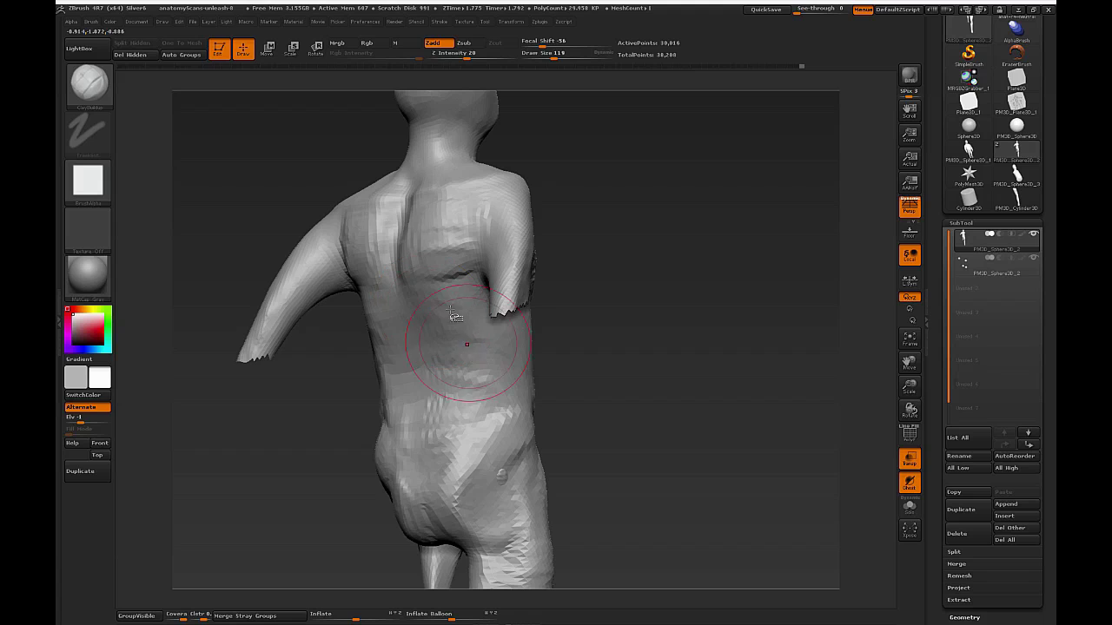
pyautogui.moveTo(429, 420)
pyautogui.mouseDown()
pyautogui.moveTo(405, 439)
pyautogui.moveTo(455, 439)
pyautogui.moveTo(438, 455)
pyautogui.moveTo(445, 434)
pyautogui.moveTo(412, 373)
pyautogui.mouseUp()
pyautogui.moveTo(686, 391); pyautogui.dragTo(557, 377)
pyautogui.moveTo(430, 363); pyautogui.dragTo(454, 417)
pyautogui.moveTo(670, 405)
pyautogui.mouseDown()
pyautogui.moveTo(647, 406)
pyautogui.moveTo(652, 426)
pyautogui.mouseUp()
# Mark the spine's curve, the lower rib-cage ovals and the lower-back muscle mass with annotation lines in a rear side view.
pyautogui.hotkey('ctrl', 'shift')
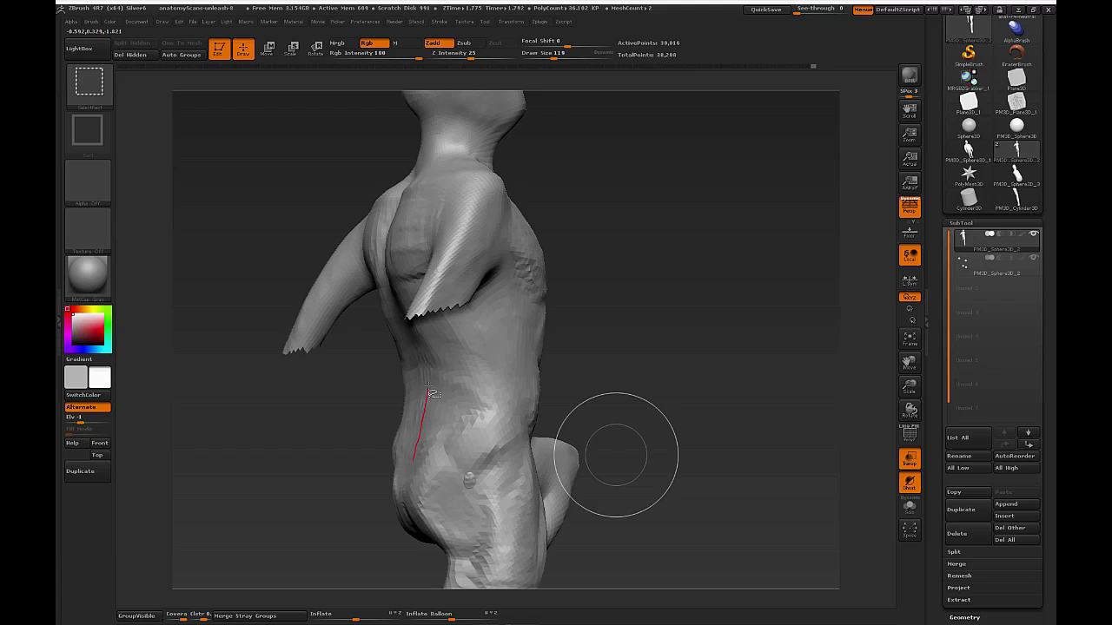
pyautogui.keyDown('ctrl'); pyautogui.keyDown('shift'); pyautogui.moveTo(432, 363); pyautogui.dragTo(416, 242); pyautogui.keyUp('shift'); pyautogui.keyUp('ctrl')
pyautogui.keyDown('ctrl'); pyautogui.keyDown('shift'); pyautogui.moveTo(422, 348); pyautogui.dragTo(451, 369); pyautogui.keyUp('shift'); pyautogui.keyUp('ctrl')
pyautogui.keyDown('ctrl'); pyautogui.keyDown('shift'); pyautogui.moveTo(388, 343); pyautogui.dragTo(378, 308); pyautogui.keyUp('shift'); pyautogui.keyUp('ctrl')
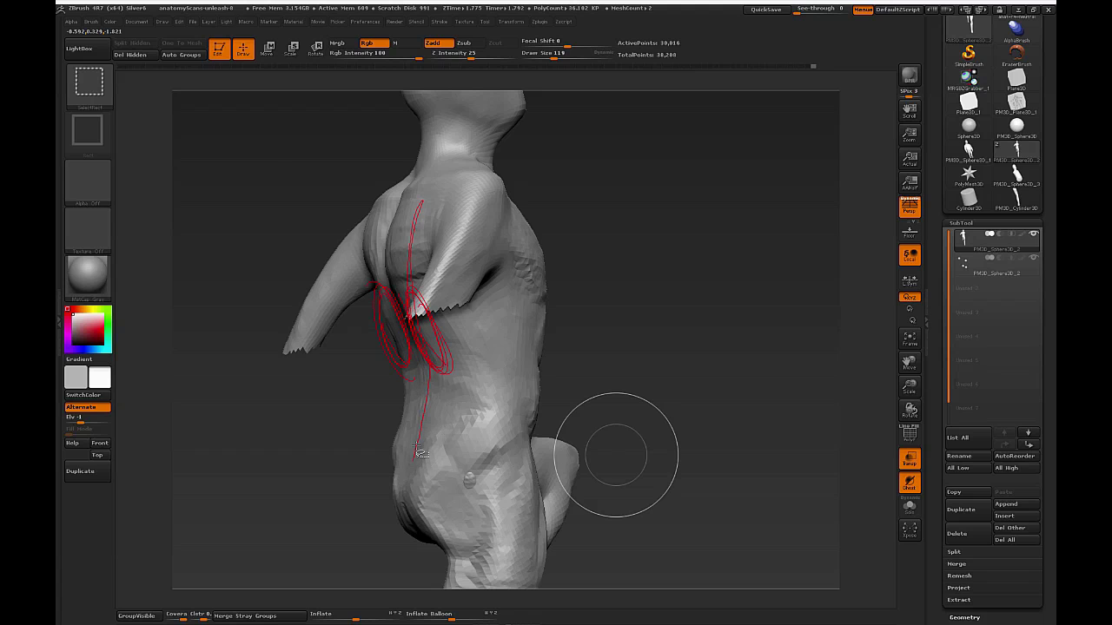
pyautogui.moveTo(432, 405)
pyautogui.keyDown('ctrl'); pyautogui.keyDown('shift'); pyautogui.mouseDown()
pyautogui.moveTo(425, 437)
pyautogui.moveTo(437, 431)
pyautogui.mouseUp(); pyautogui.keyUp('shift'); pyautogui.keyUp('ctrl')
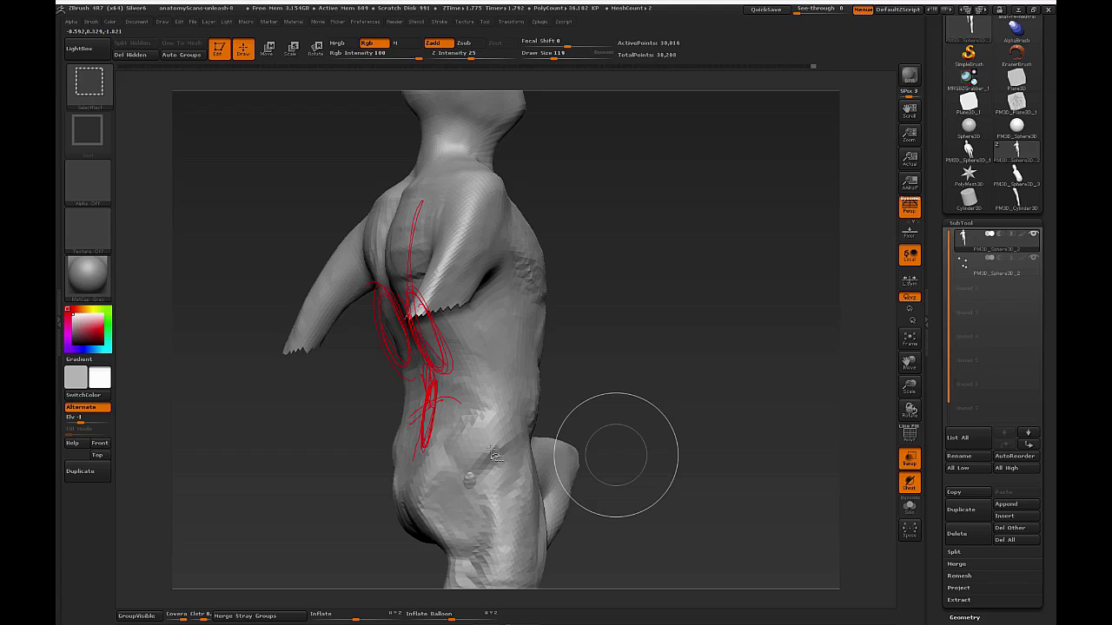
pyautogui.keyDown('ctrl'); pyautogui.keyDown('shift'); pyautogui.moveTo(466, 374); pyautogui.dragTo(548, 480); pyautogui.keyUp('shift'); pyautogui.keyUp('ctrl')
# Reduce the brush to draw size 65 and define the rib cage's lower edge across the back and right flank.
pyautogui.moveTo(672, 382)
pyautogui.mouseDown()
pyautogui.moveTo(687, 408)
pyautogui.moveTo(695, 395)
pyautogui.mouseUp()
pyautogui.press('s')
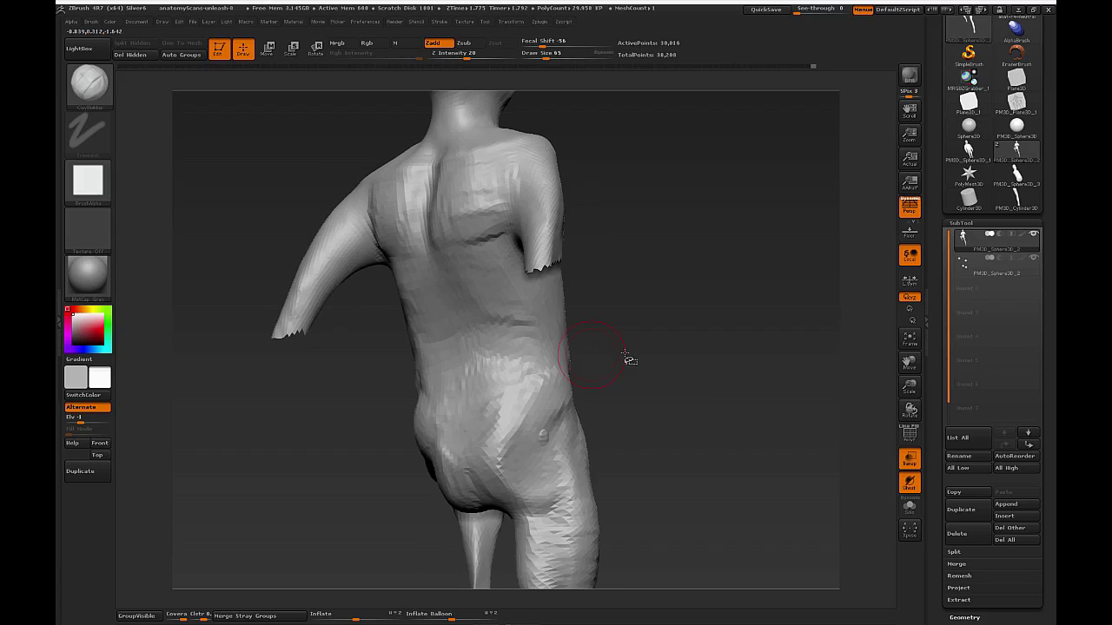
pyautogui.moveTo(626, 355)
pyautogui.mouseDown()
pyautogui.moveTo(665, 365)
pyautogui.moveTo(628, 387)
pyautogui.mouseUp()
pyautogui.press('s')
pyautogui.moveTo(501, 343); pyautogui.dragTo(509, 341)
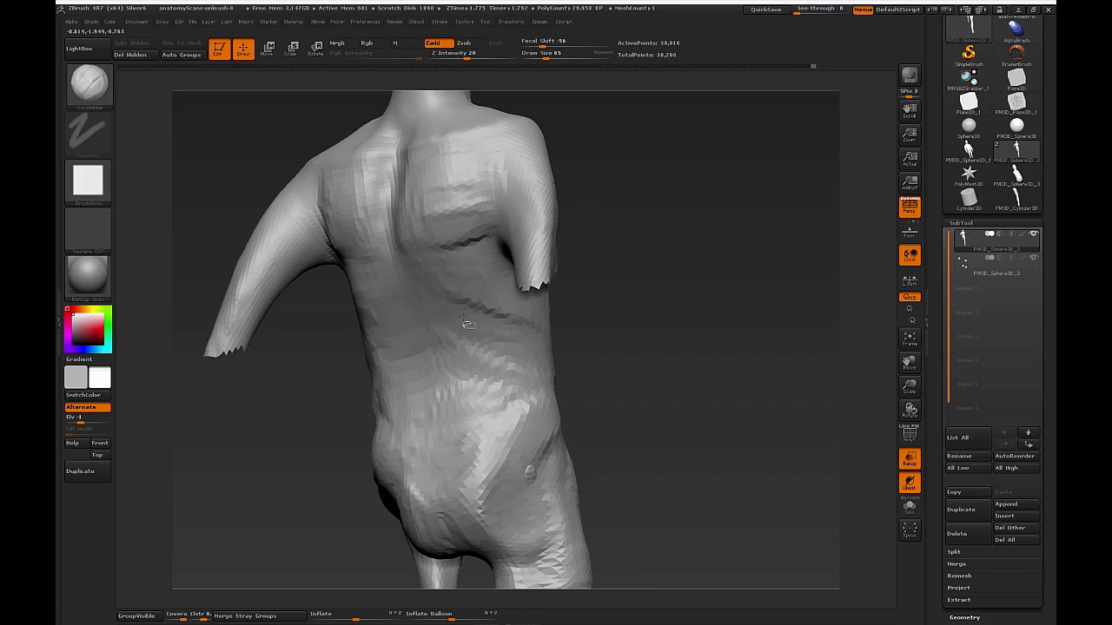
pyautogui.moveTo(634, 351); pyautogui.dragTo(513, 357)
pyautogui.moveTo(674, 362); pyautogui.dragTo(516, 368)
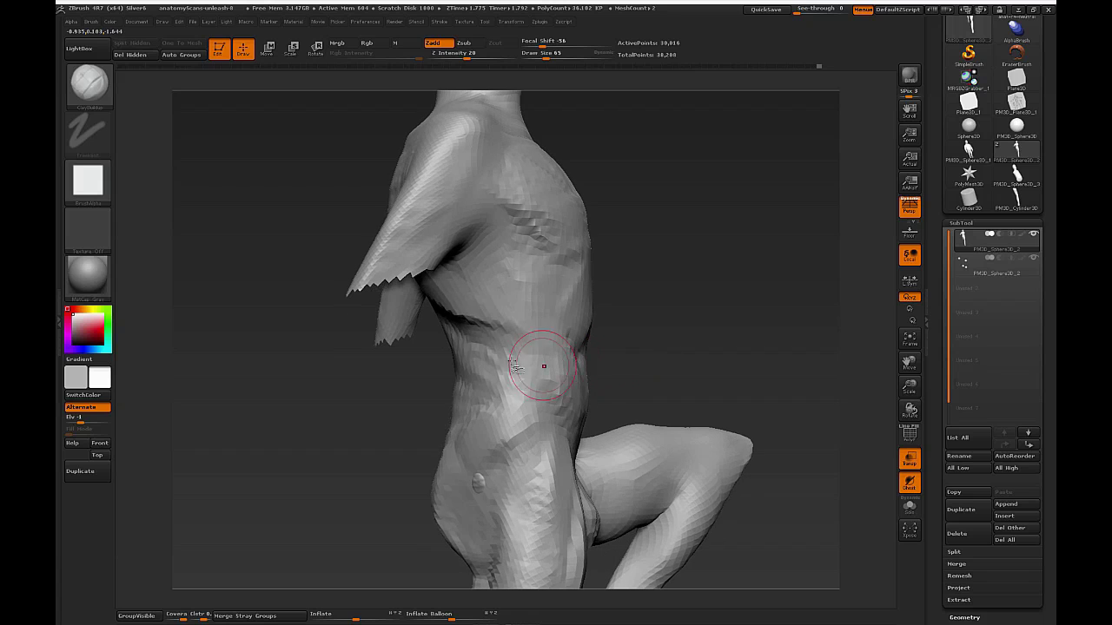
# Enlarge the brush to draw size 92 and refine the rib-cage edge and waist transition along both flanks.
pyautogui.press('[')
pyautogui.press('[')
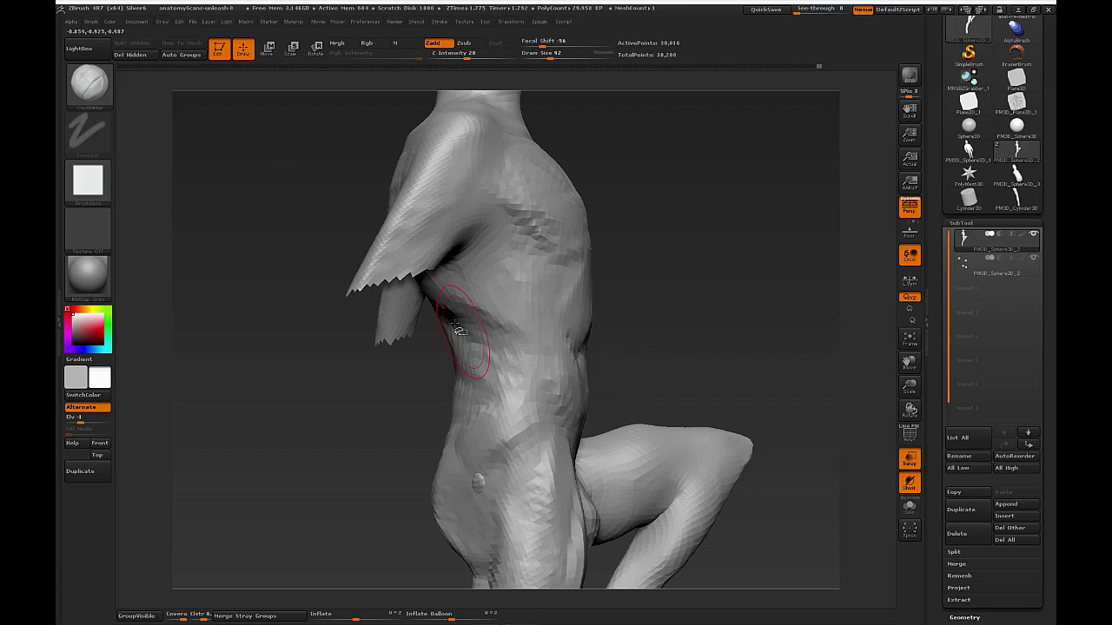
pyautogui.moveTo(626, 320); pyautogui.dragTo(460, 333)
pyautogui.moveTo(651, 337)
pyautogui.mouseDown()
pyautogui.moveTo(704, 335)
pyautogui.moveTo(536, 324)
pyautogui.mouseUp()
pyautogui.moveTo(672, 333)
pyautogui.mouseDown()
pyautogui.moveTo(686, 308)
pyautogui.moveTo(492, 347)
pyautogui.moveTo(550, 384)
pyautogui.moveTo(404, 424)
pyautogui.mouseUp()
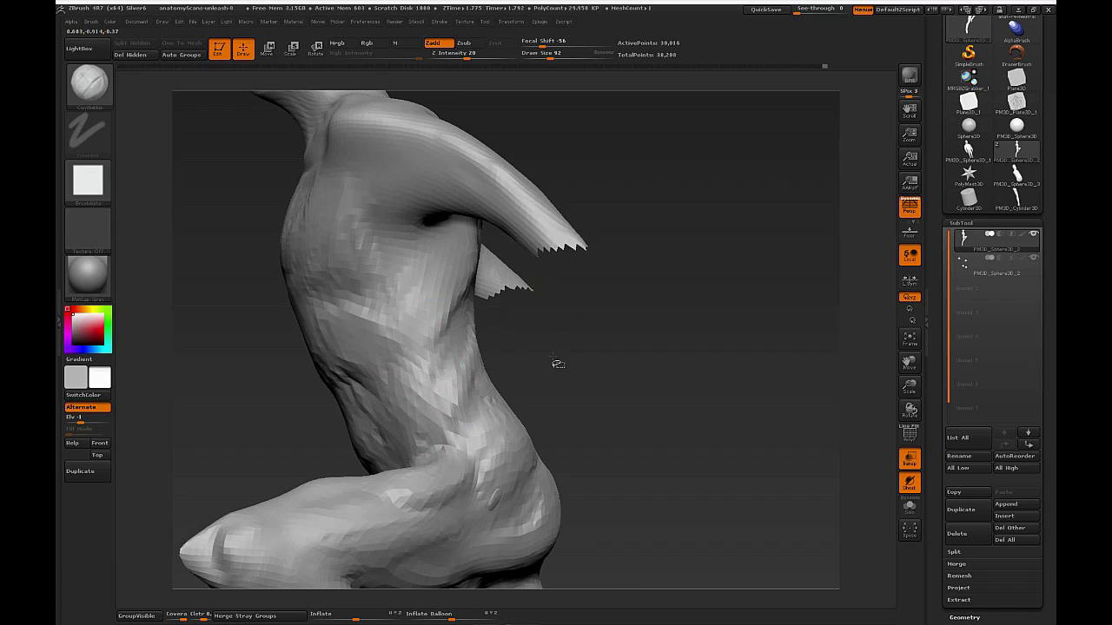
pyautogui.moveTo(556, 365); pyautogui.dragTo(517, 265)
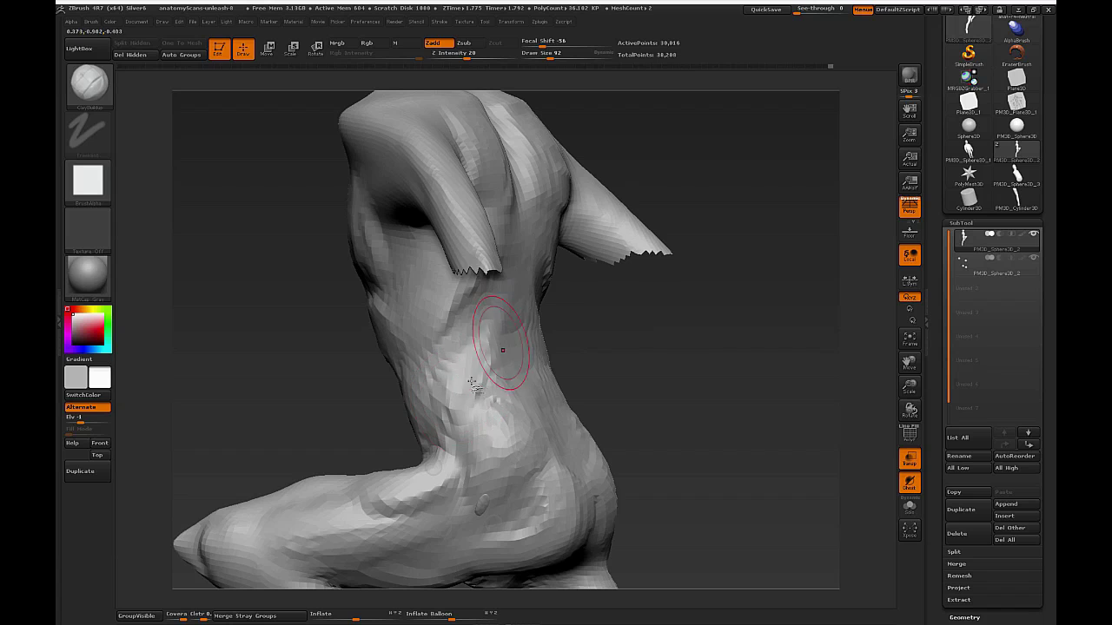
# Enlarge the brush to draw size 123 and build up the back below the left shoulder blade and behind the armpit.
pyautogui.moveTo(628, 348); pyautogui.dragTo(512, 341)
pyautogui.moveTo(437, 345); pyautogui.dragTo(467, 291)
pyautogui.press(']')
pyautogui.press(']')
pyautogui.press(']')
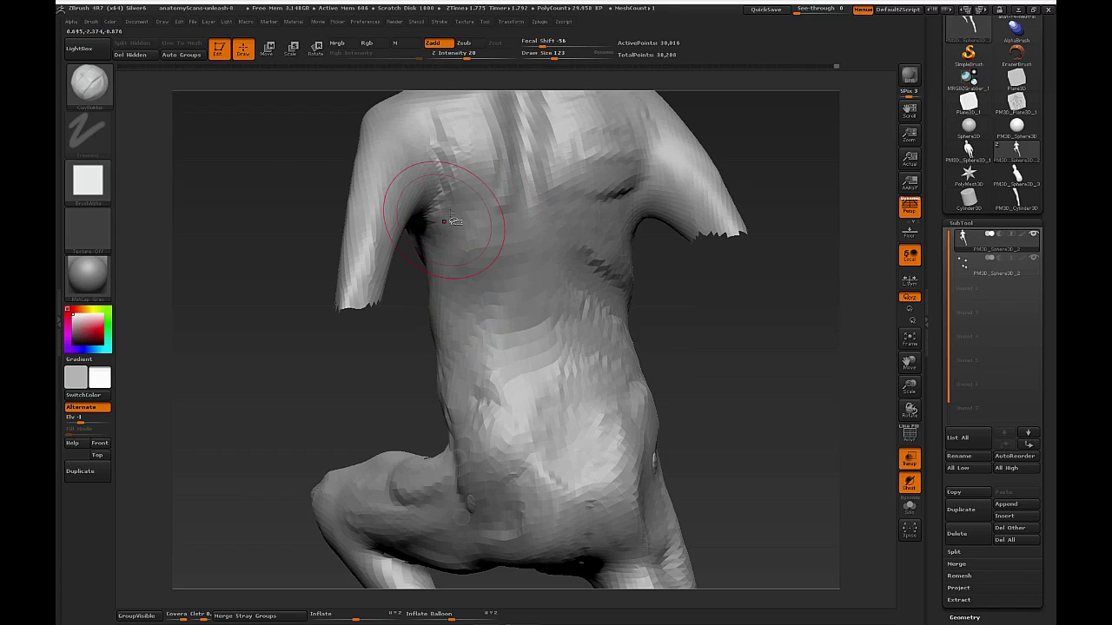
pyautogui.moveTo(690, 347)
pyautogui.mouseDown()
pyautogui.moveTo(643, 358)
pyautogui.moveTo(719, 332)
pyautogui.moveTo(700, 335)
pyautogui.mouseUp()
pyautogui.moveTo(486, 236); pyautogui.dragTo(511, 271)
# Mark the outer back contours below both armpits and the left shoulder-blade muscles with annotation lines, then clear them.
pyautogui.moveTo(613, 330)
pyautogui.mouseDown()
pyautogui.moveTo(657, 350)
pyautogui.moveTo(674, 377)
pyautogui.mouseUp()
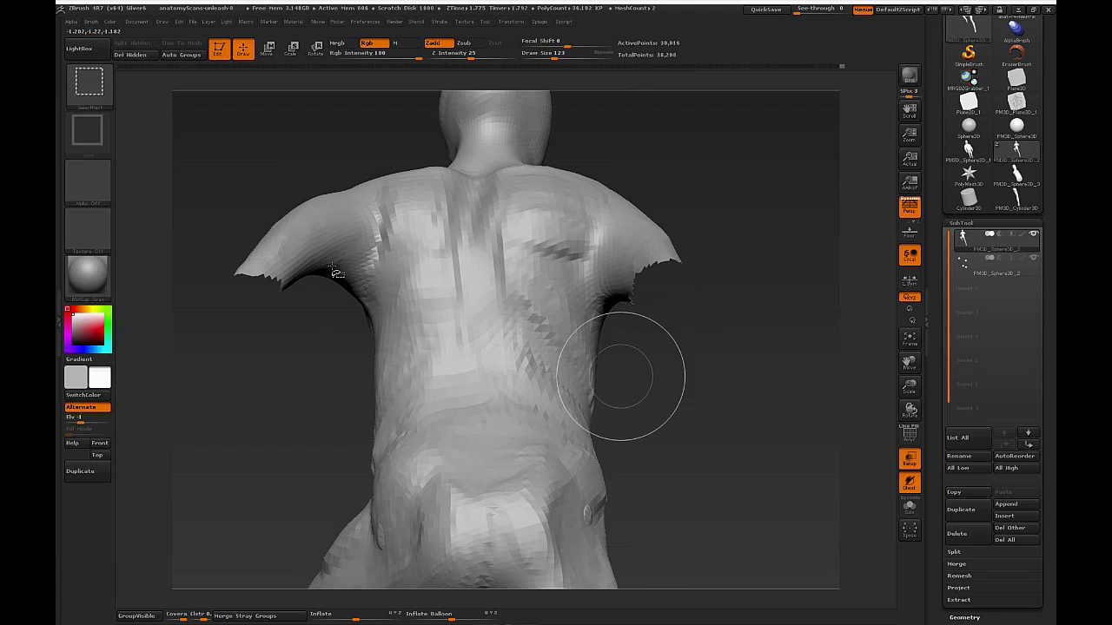
pyautogui.moveTo(613, 254); pyautogui.dragTo(588, 360)
pyautogui.moveTo(376, 206)
pyautogui.mouseDown()
pyautogui.moveTo(351, 313)
pyautogui.moveTo(363, 350)
pyautogui.mouseUp()
pyautogui.moveTo(393, 280)
pyautogui.mouseDown()
pyautogui.moveTo(441, 223)
pyautogui.moveTo(361, 208)
pyautogui.mouseUp()
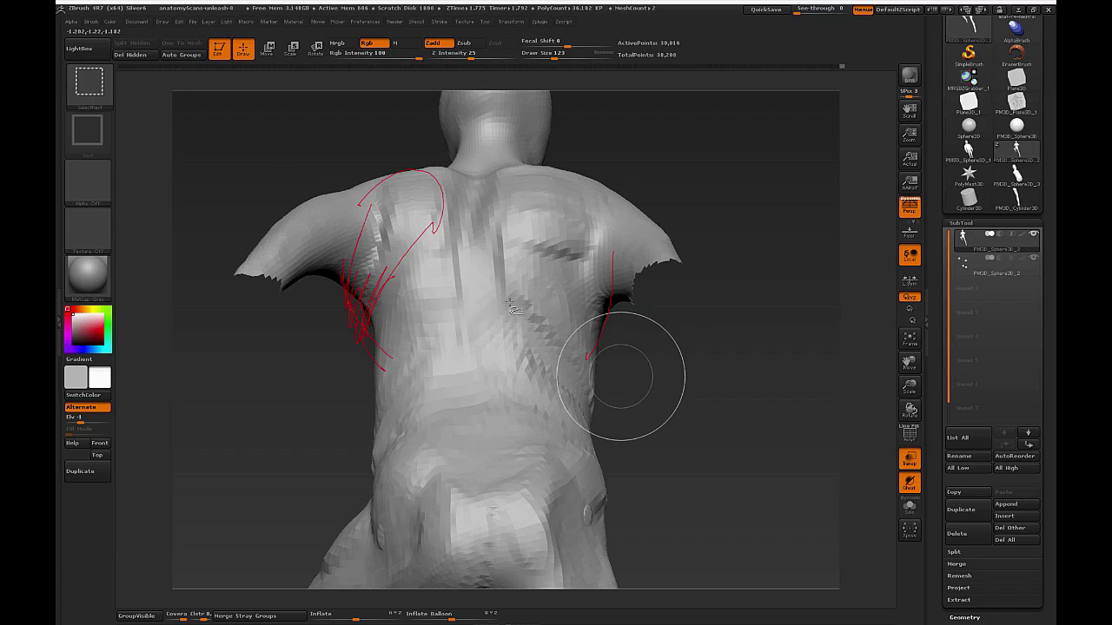
pyautogui.hotkey('ctrl', 'shift', '6')
# Outline the shoulder blades' inner edges, their lower ends and the muscle wrapping toward the left armpit with annotation lines.
pyautogui.moveTo(716, 368); pyautogui.dragTo(742, 402)
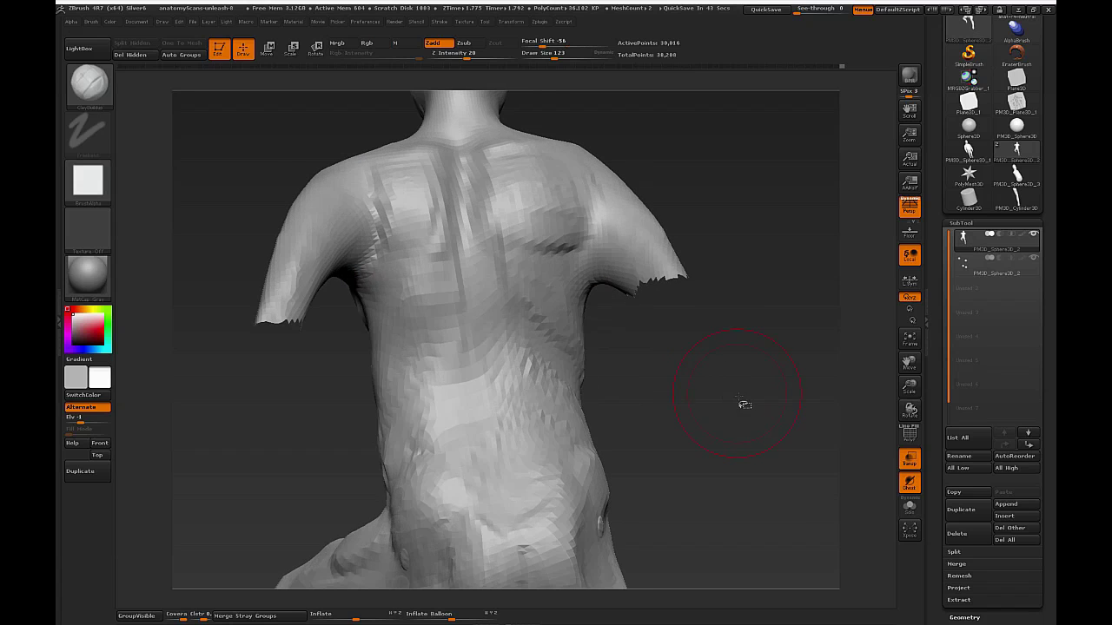
pyautogui.moveTo(434, 184); pyautogui.dragTo(441, 222)
pyautogui.moveTo(554, 150)
pyautogui.mouseDown()
pyautogui.moveTo(497, 158)
pyautogui.moveTo(527, 240)
pyautogui.mouseUp()
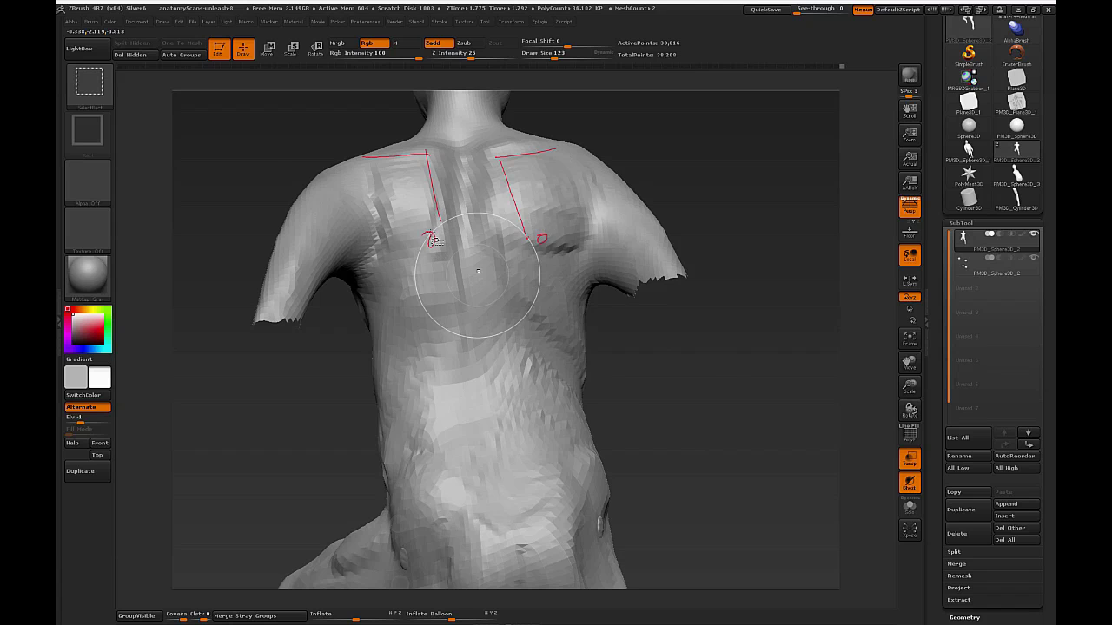
pyautogui.moveTo(431, 245); pyautogui.dragTo(391, 334)
pyautogui.moveTo(345, 264); pyautogui.dragTo(391, 348)
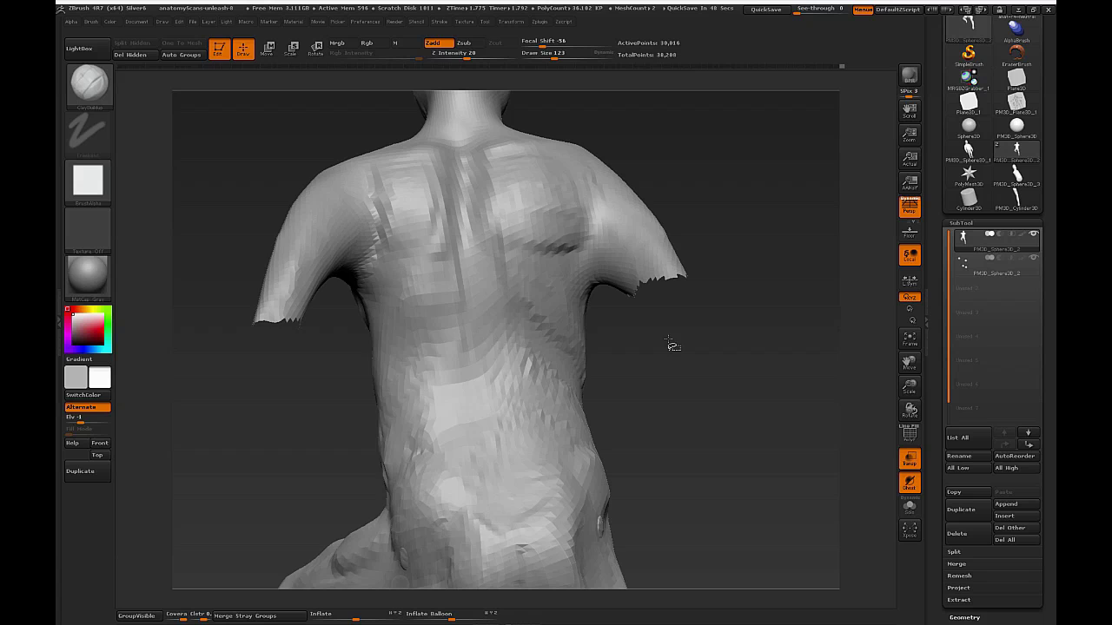
# Build up the latissimus volumes from the shoulder blades around both armpits, then reduce the brush to draw size 85.
pyautogui.moveTo(521, 312); pyautogui.dragTo(538, 365)
pyautogui.moveTo(409, 239); pyautogui.dragTo(382, 296)
pyautogui.moveTo(304, 384); pyautogui.dragTo(351, 295)
pyautogui.moveTo(399, 274)
pyautogui.mouseDown(button='right')
pyautogui.moveTo(509, 216)
pyautogui.moveTo(407, 250)
pyautogui.mouseUp(button='right')
pyautogui.moveTo(374, 259)
pyautogui.mouseDown()
pyautogui.moveTo(406, 270)
pyautogui.moveTo(381, 304)
pyautogui.moveTo(363, 305)
pyautogui.moveTo(382, 294)
pyautogui.mouseUp()
pyautogui.moveTo(425, 271)
pyautogui.mouseDown(button='right')
pyautogui.moveTo(576, 183)
pyautogui.moveTo(599, 181)
pyautogui.mouseUp(button='right')
pyautogui.moveTo(351, 300)
pyautogui.mouseDown(button='right')
pyautogui.moveTo(722, 333)
pyautogui.moveTo(752, 290)
pyautogui.moveTo(752, 329)
pyautogui.moveTo(534, 223)
pyautogui.mouseUp(button='right')
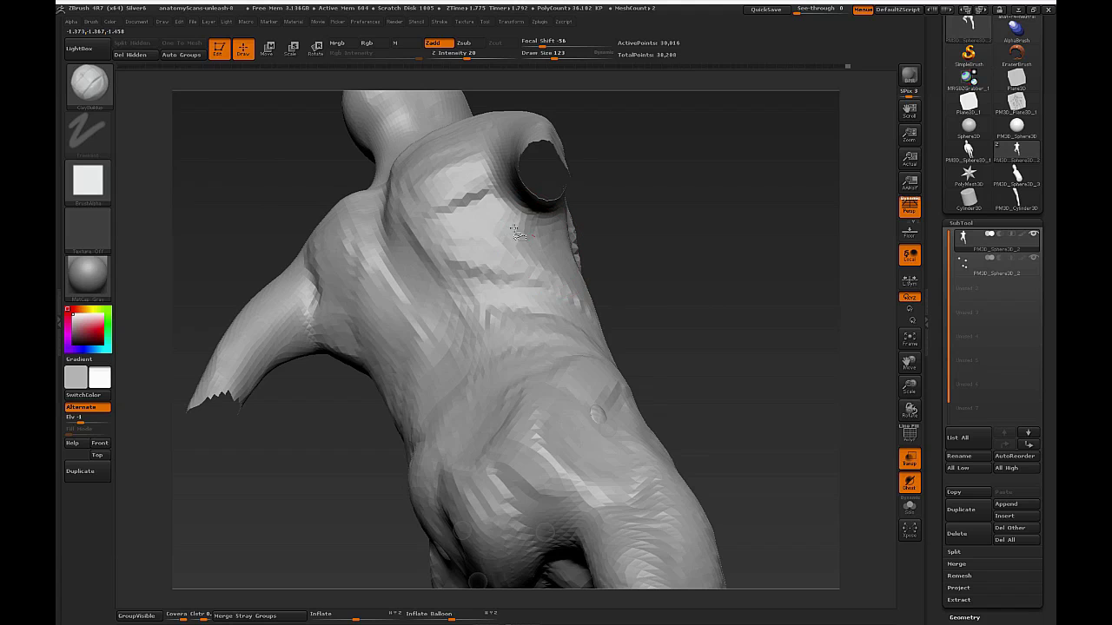
pyautogui.moveTo(675, 267); pyautogui.dragTo(537, 240)
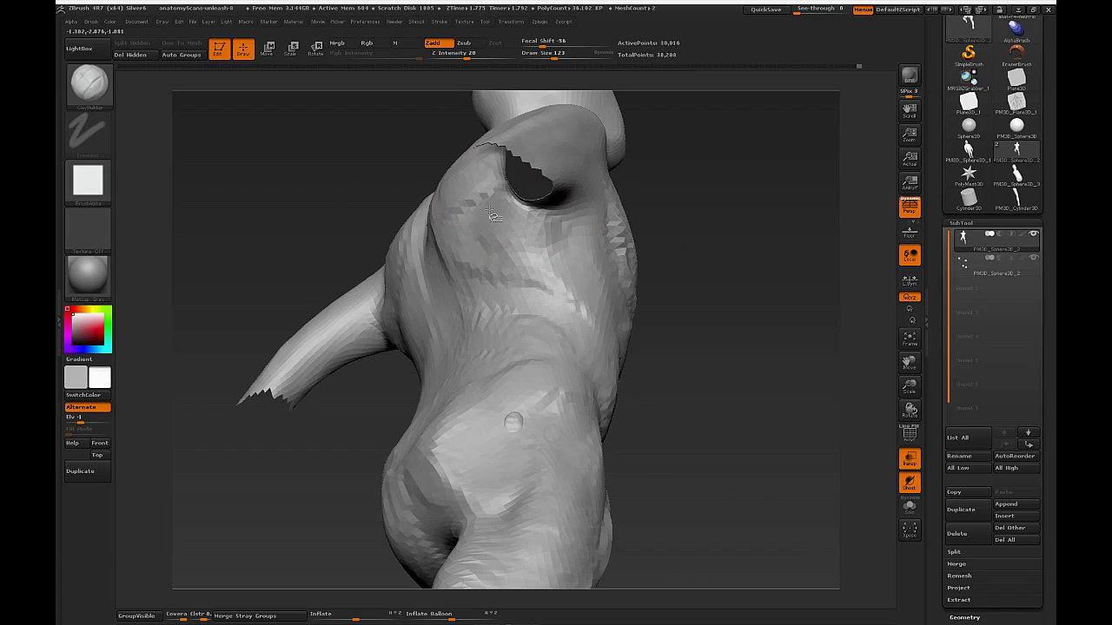
pyautogui.moveTo(727, 263)
pyautogui.mouseDown()
pyautogui.moveTo(765, 318)
pyautogui.moveTo(747, 351)
pyautogui.mouseUp()
pyautogui.press('[')
# Outline the armpit, pectoral edge, rib-cage arcs and upper-arm line with annotation lines in a side view.
pyautogui.moveTo(731, 300); pyautogui.dragTo(724, 283)
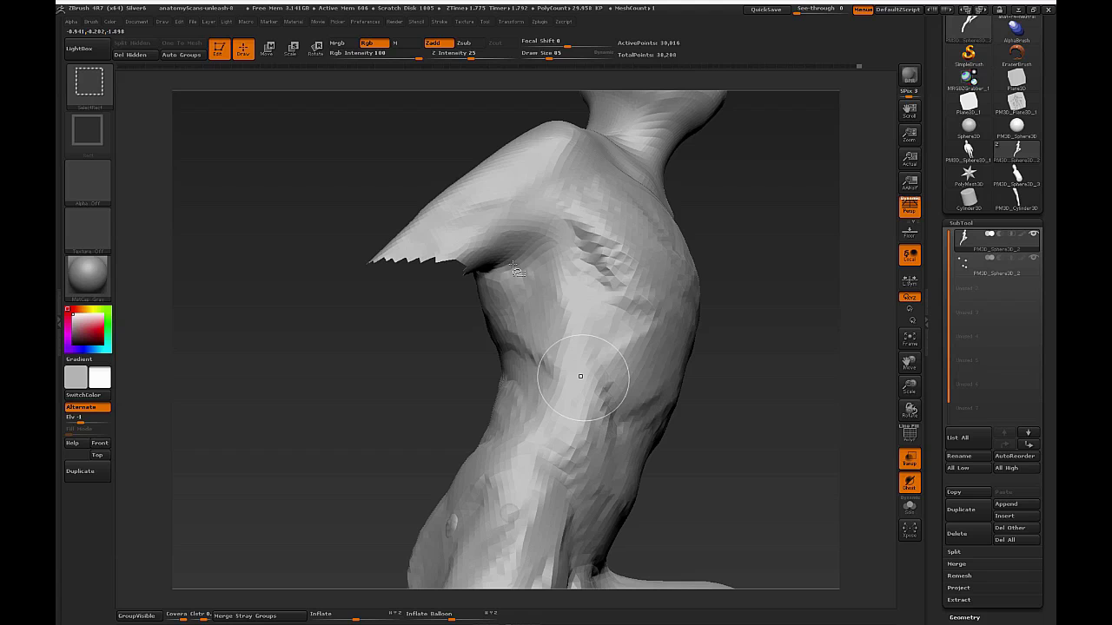
pyautogui.moveTo(532, 284); pyautogui.dragTo(535, 356)
pyautogui.moveTo(619, 213); pyautogui.dragTo(625, 330)
pyautogui.moveTo(551, 357); pyautogui.dragTo(639, 354)
pyautogui.moveTo(538, 337); pyautogui.dragTo(620, 298)
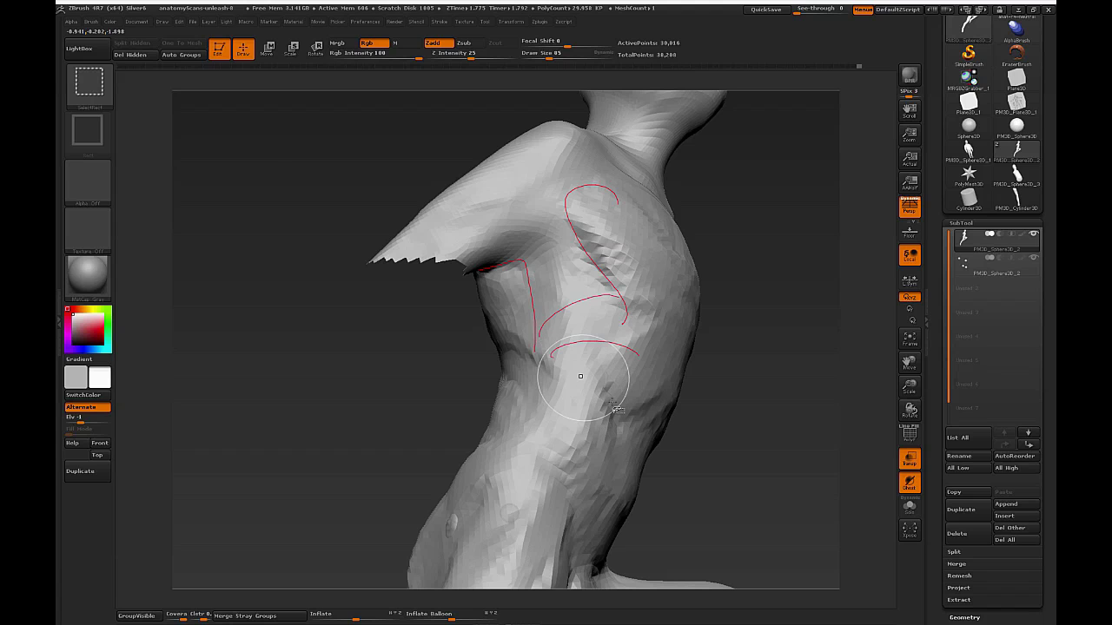
pyautogui.moveTo(560, 132); pyautogui.dragTo(489, 263)
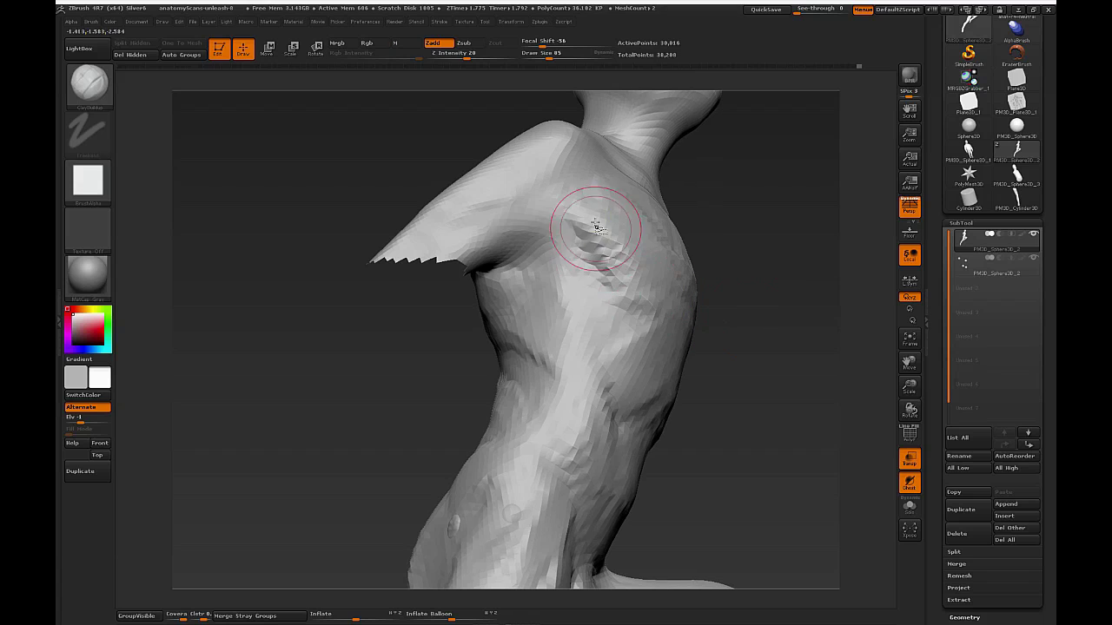
# Mask the armpit hollow between the pectoral and the latissimus, then invert the mask.
pyautogui.keyDown('shift'); pyautogui.moveTo(608, 218); pyautogui.dragTo(642, 234); pyautogui.keyUp('shift')
pyautogui.keyDown('ctrl'); pyautogui.moveTo(775, 261); pyautogui.dragTo(784, 281); pyautogui.keyUp('ctrl')
pyautogui.moveTo(544, 259)
pyautogui.keyDown('ctrl'); pyautogui.mouseDown()
pyautogui.moveTo(546, 244)
pyautogui.moveTo(549, 269)
pyautogui.moveTo(541, 229)
pyautogui.moveTo(526, 228)
pyautogui.mouseUp(); pyautogui.keyUp('ctrl')
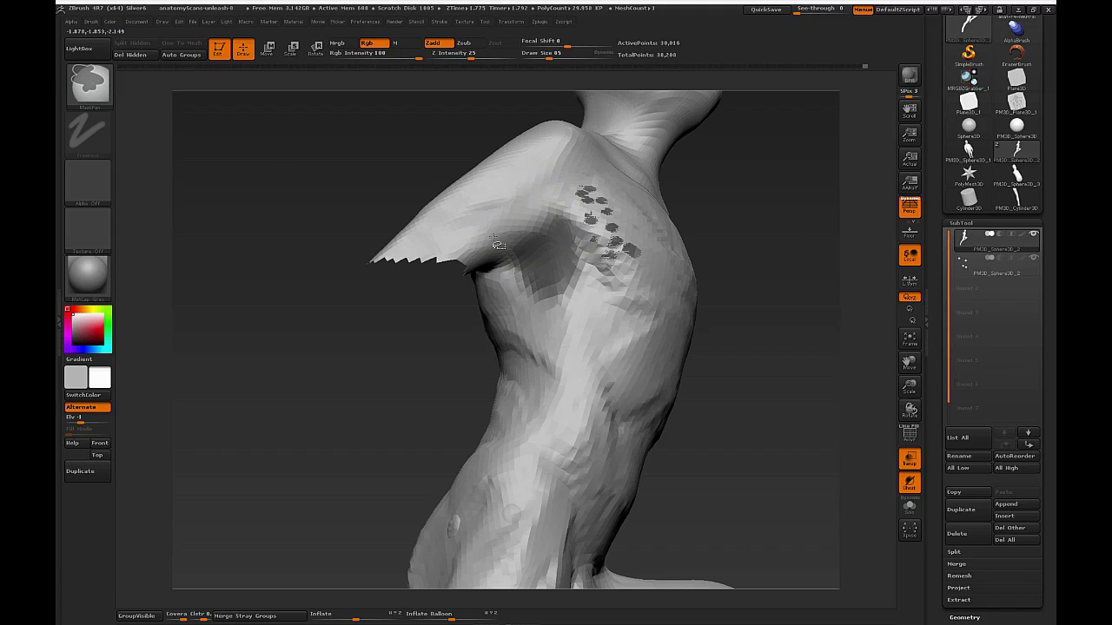
pyautogui.keyDown('ctrl'); pyautogui.click(729, 267); pyautogui.keyUp('ctrl')
pyautogui.keyDown('ctrl'); pyautogui.click(759, 292); pyautogui.keyUp('ctrl')
pyautogui.moveTo(759, 293); pyautogui.dragTo(735, 298)
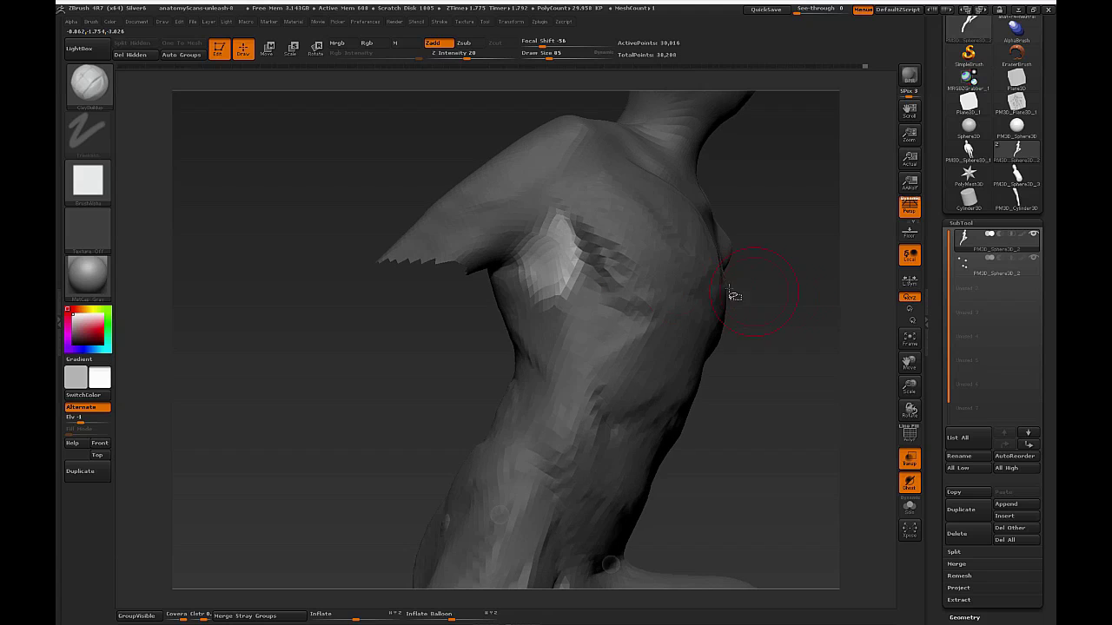
# Switch to the Move brush at draw size 149 and reshape the unmasked armpit area.
pyautogui.press('b')
pyautogui.press('m')
pyautogui.press('v')
pyautogui.press('s')
pyautogui.moveTo(569, 276); pyautogui.dragTo(575, 277)
pyautogui.moveTo(575, 277)
pyautogui.mouseDown()
pyautogui.moveTo(772, 268)
pyautogui.moveTo(571, 270)
pyautogui.mouseUp()
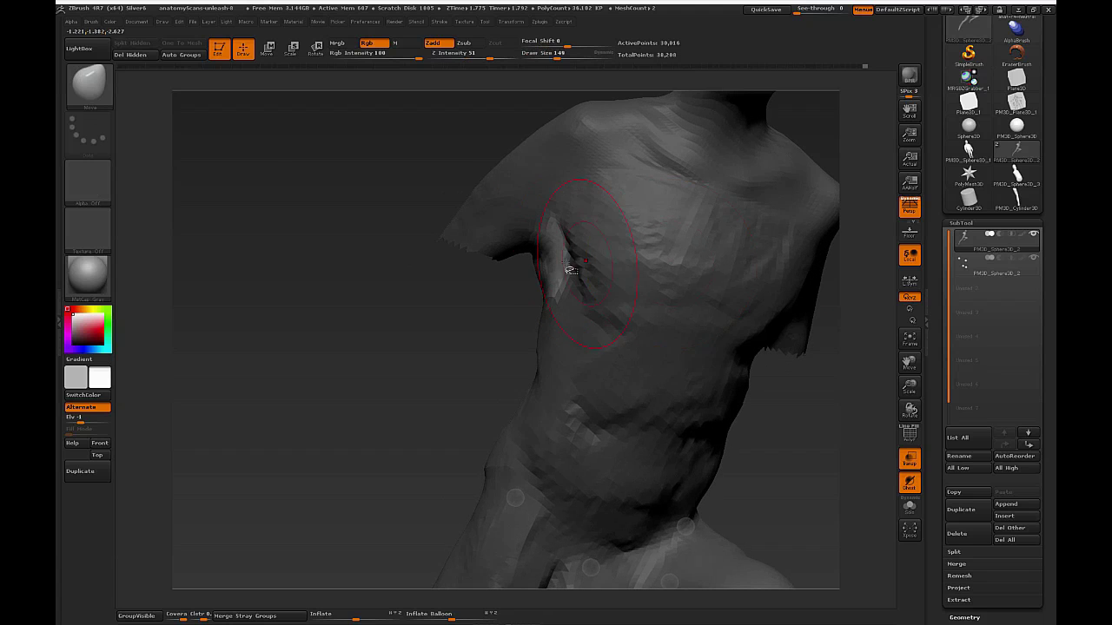
# Reduce the Move brush to draw size 95, deepen the armpit hollow, then clear the mask and smooth the area.
pyautogui.moveTo(476, 356)
pyautogui.mouseDown()
pyautogui.moveTo(554, 250)
pyautogui.moveTo(550, 230)
pyautogui.mouseUp()
pyautogui.press('s')
pyautogui.moveTo(557, 224); pyautogui.dragTo(547, 250)
pyautogui.press('s')
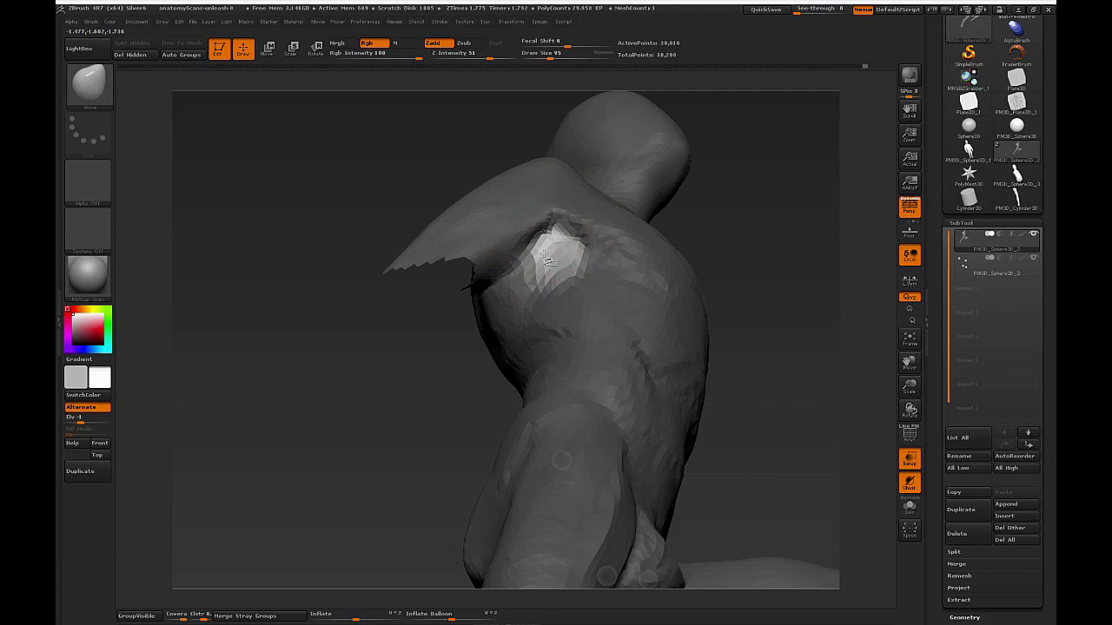
pyautogui.moveTo(756, 215)
pyautogui.mouseDown()
pyautogui.moveTo(660, 247)
pyautogui.moveTo(547, 249)
pyautogui.mouseUp()
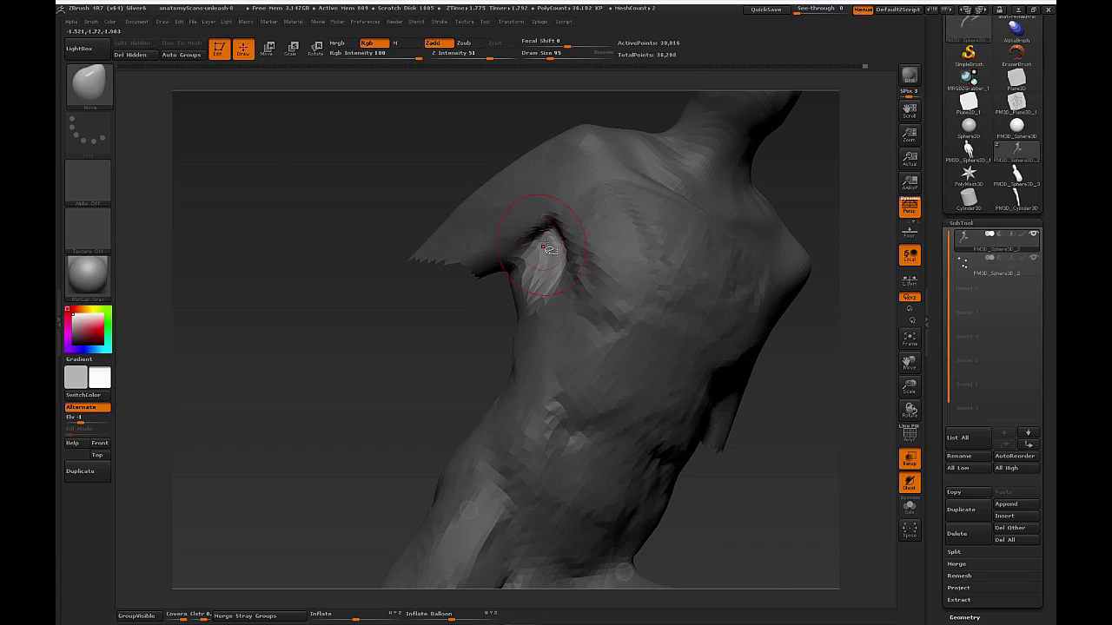
pyautogui.moveTo(462, 315)
pyautogui.keyDown('ctrl'); pyautogui.mouseDown()
pyautogui.moveTo(462, 334)
pyautogui.moveTo(512, 323)
pyautogui.mouseUp(); pyautogui.keyUp('ctrl')
pyautogui.keyDown('shift'); pyautogui.moveTo(549, 269); pyautogui.dragTo(560, 258); pyautogui.keyUp('shift')
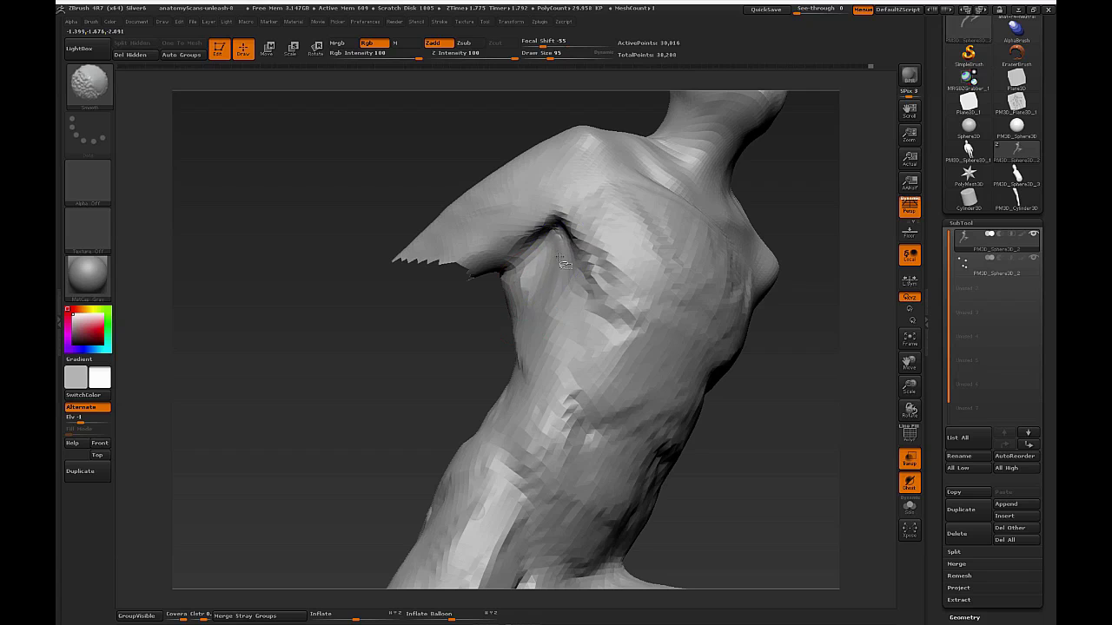
# Switch to the Move brush at draw size 95 and adjust the torso's flank below the right armpit.
pyautogui.press('b')
pyautogui.press('m')
pyautogui.press('v')
pyautogui.moveTo(457, 360); pyautogui.dragTo(524, 329)
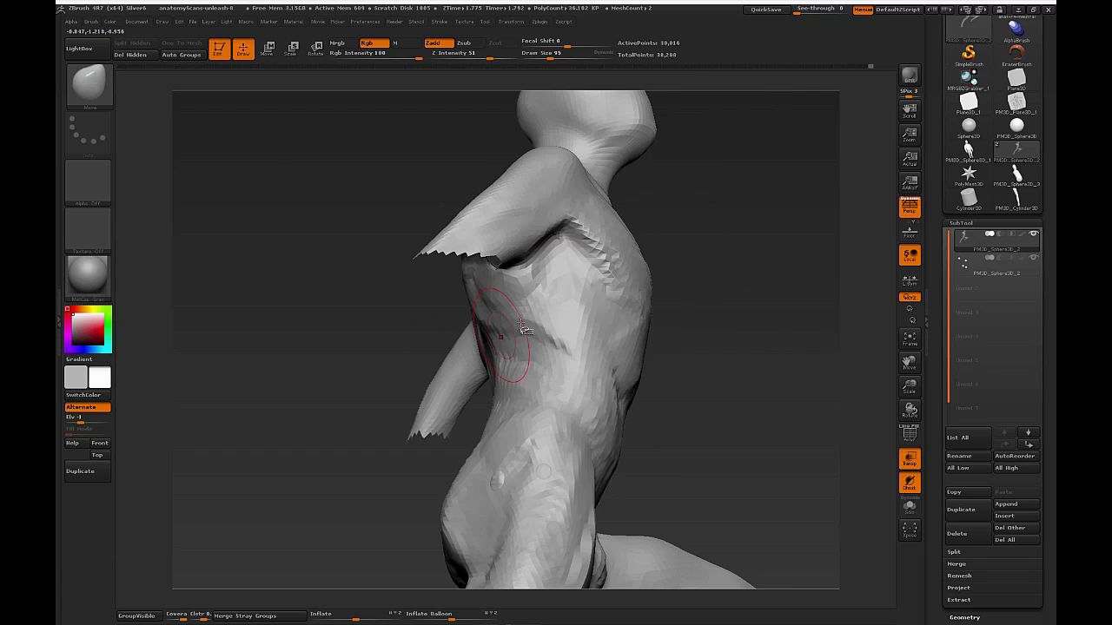
# Try to flatten the pectoral edge beside the right armpit with the TrimDynamic brush.
pyautogui.press('b')
pyautogui.press('t')
pyautogui.press('d')
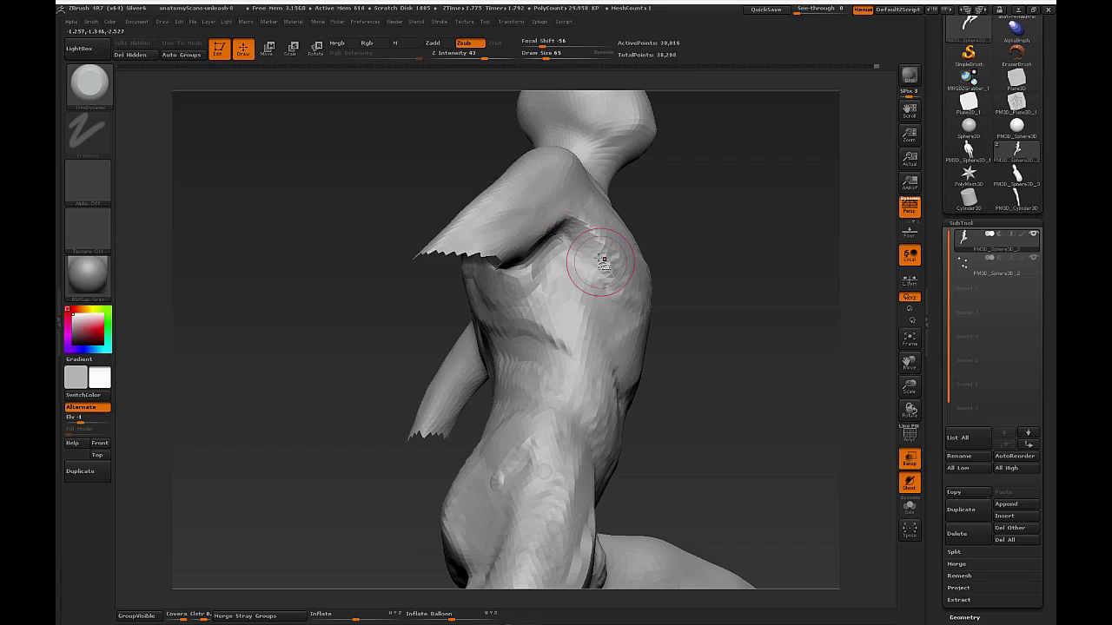
pyautogui.moveTo(678, 251); pyautogui.dragTo(648, 259)
pyautogui.moveTo(549, 257)
pyautogui.mouseDown()
pyautogui.moveTo(526, 304)
pyautogui.moveTo(553, 288)
pyautogui.mouseUp()
pyautogui.hotkey('ctrl', 'z')
pyautogui.press('s')
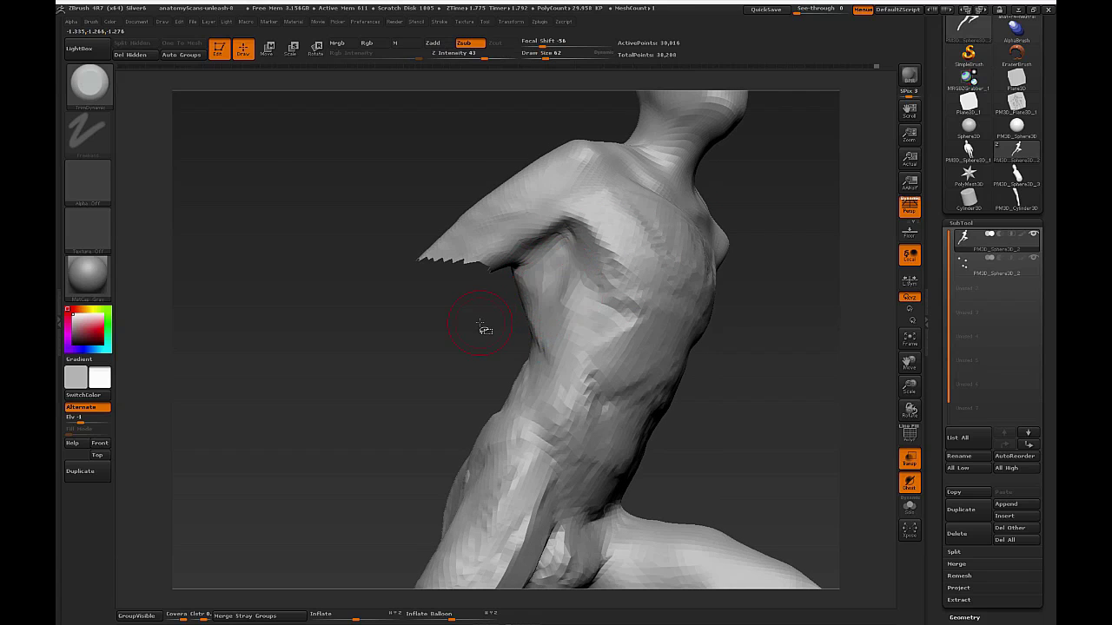
pyautogui.hotkey('ctrl', 'z')
# Build up the pectoral edge and the front of the right shoulder with the ClayBuildup brush at draw size 74.
pyautogui.press('b')
pyautogui.press('c')
pyautogui.press('b')
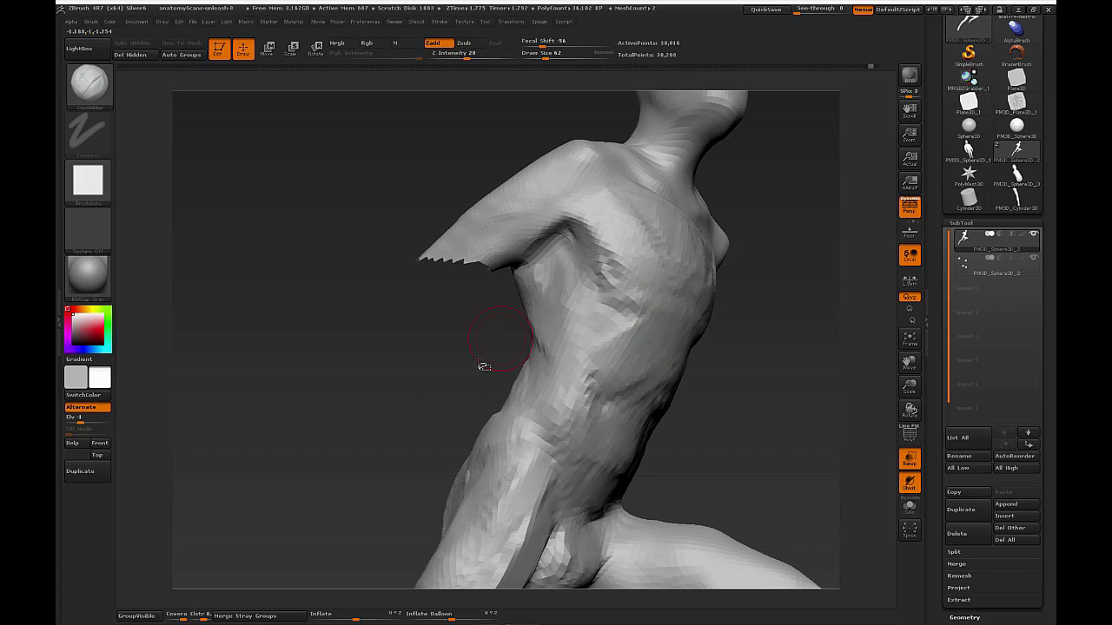
pyautogui.moveTo(484, 367); pyautogui.dragTo(587, 294)
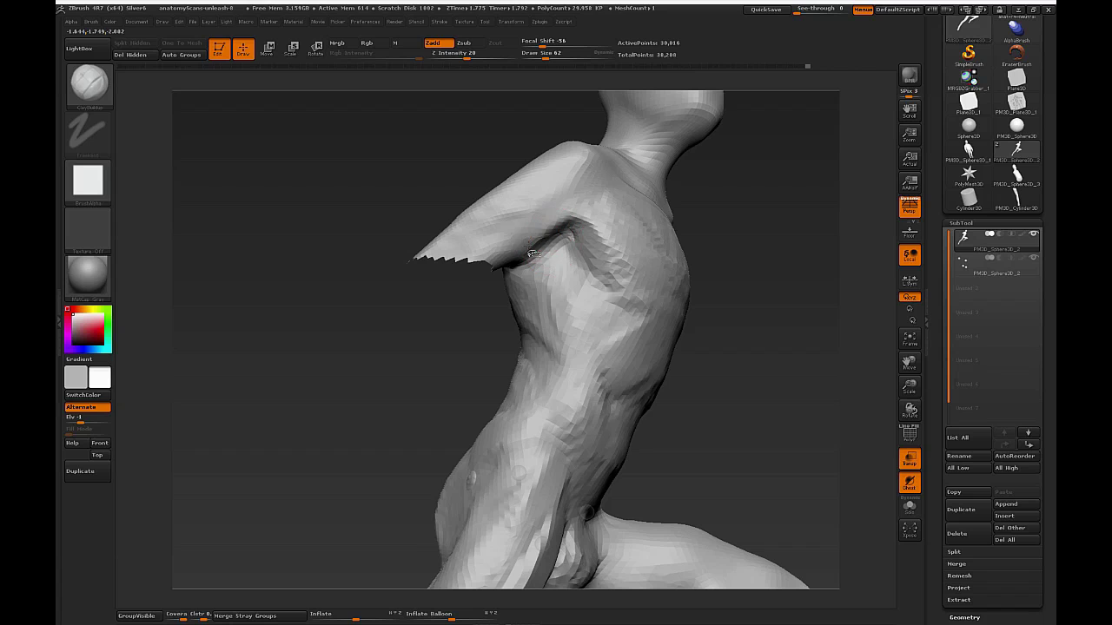
pyautogui.press('s')
pyautogui.moveTo(573, 182); pyautogui.dragTo(596, 175)
pyautogui.moveTo(780, 185); pyautogui.dragTo(777, 228)
pyautogui.moveTo(539, 235)
pyautogui.mouseDown()
pyautogui.moveTo(538, 215)
pyautogui.moveTo(522, 221)
pyautogui.moveTo(528, 212)
pyautogui.mouseUp()
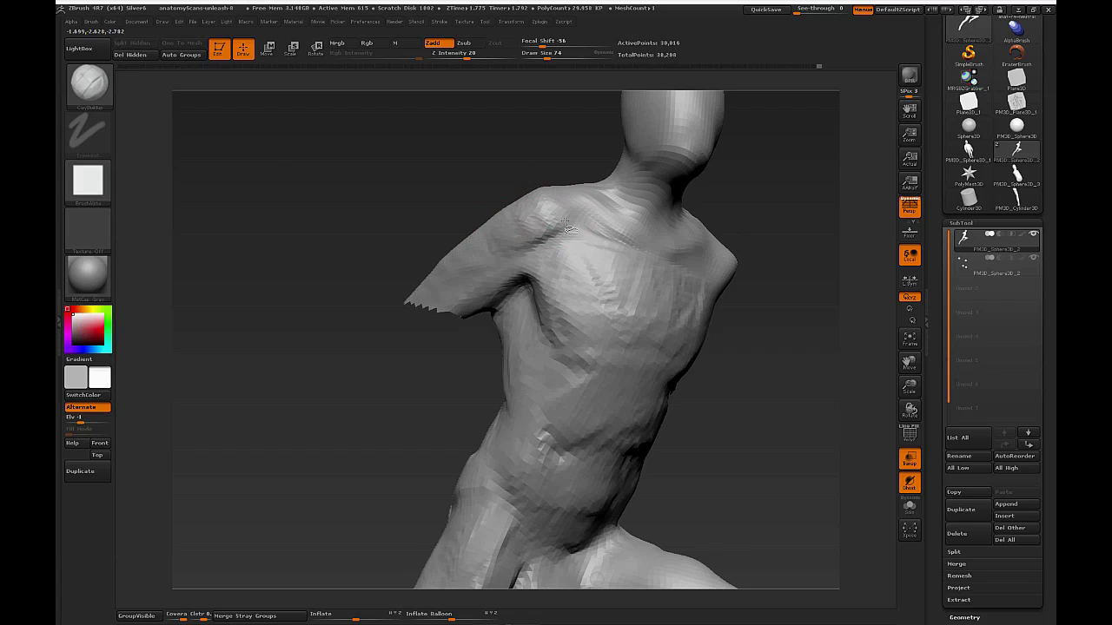
# Mask the left armpit hollow below the shoulder, then invert the mask.
pyautogui.moveTo(816, 318)
pyautogui.mouseDown()
pyautogui.moveTo(844, 350)
pyautogui.moveTo(770, 316)
pyautogui.moveTo(792, 348)
pyautogui.moveTo(700, 334)
pyautogui.mouseUp()
pyautogui.press('ctrl')
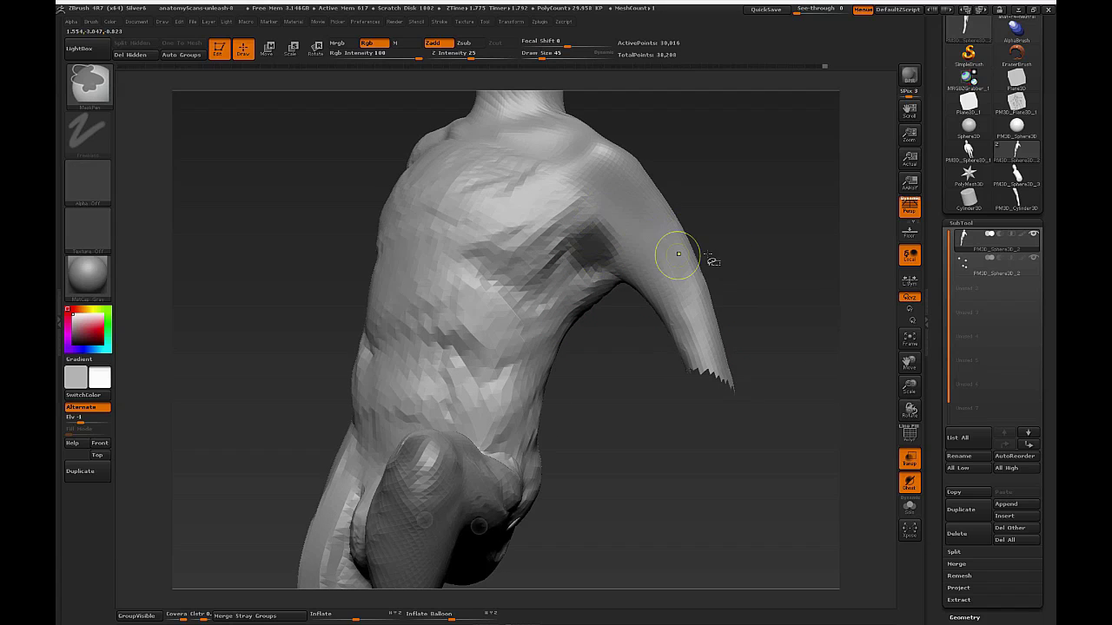
pyautogui.keyDown('ctrl'); pyautogui.click(739, 253); pyautogui.keyUp('ctrl')
# Reshape the unmasked left armpit hollow with the Move brush at draw size 127 and smooth it.
pyautogui.press('s')
pyautogui.moveTo(742, 250); pyautogui.dragTo(752, 251)
pyautogui.press('b')
pyautogui.press('m')
pyautogui.press('v')
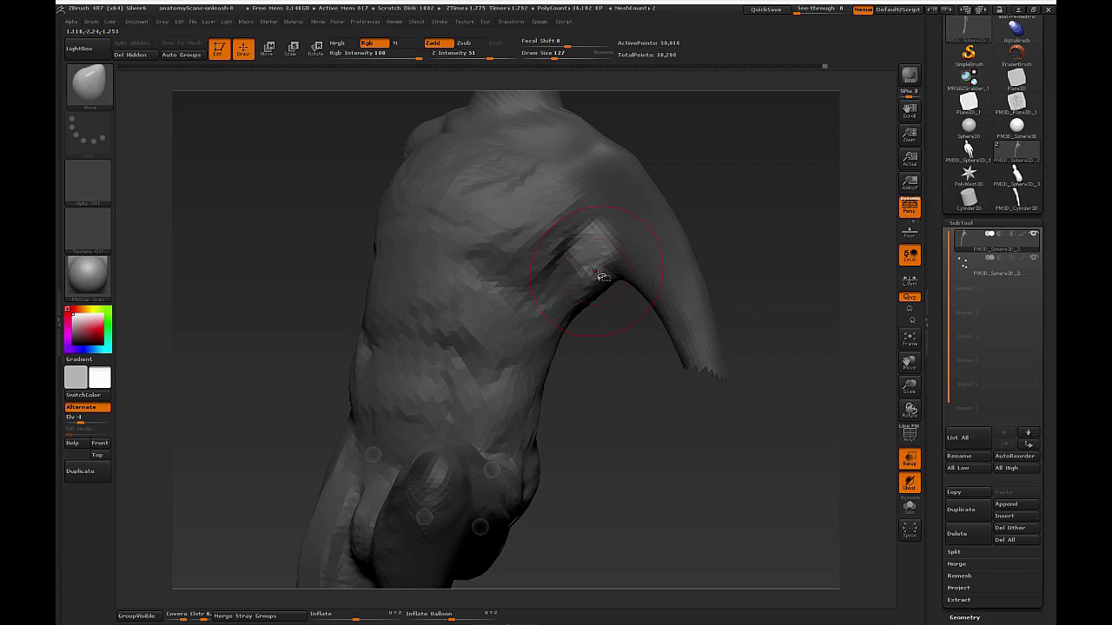
pyautogui.moveTo(785, 212)
pyautogui.mouseDown()
pyautogui.moveTo(601, 233)
pyautogui.moveTo(597, 251)
pyautogui.mouseUp()
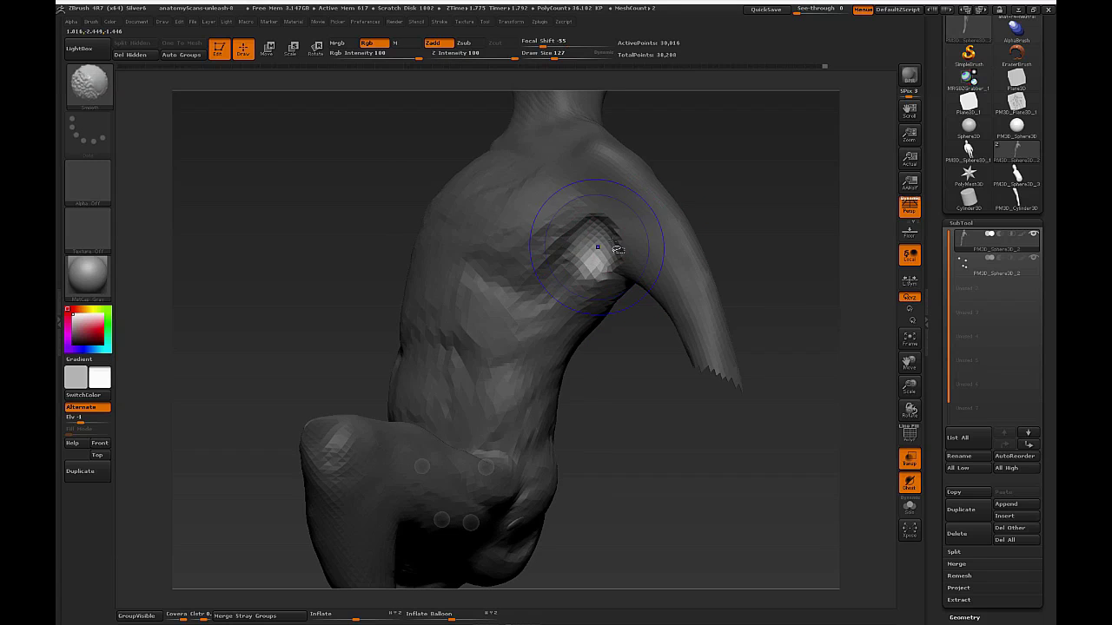
# Refine the left armpit hollow with the Move brush at draw size 51, then clear the mask.
pyautogui.moveTo(738, 255); pyautogui.dragTo(764, 254)
pyautogui.press('s')
pyautogui.moveTo(605, 258); pyautogui.dragTo(594, 257)
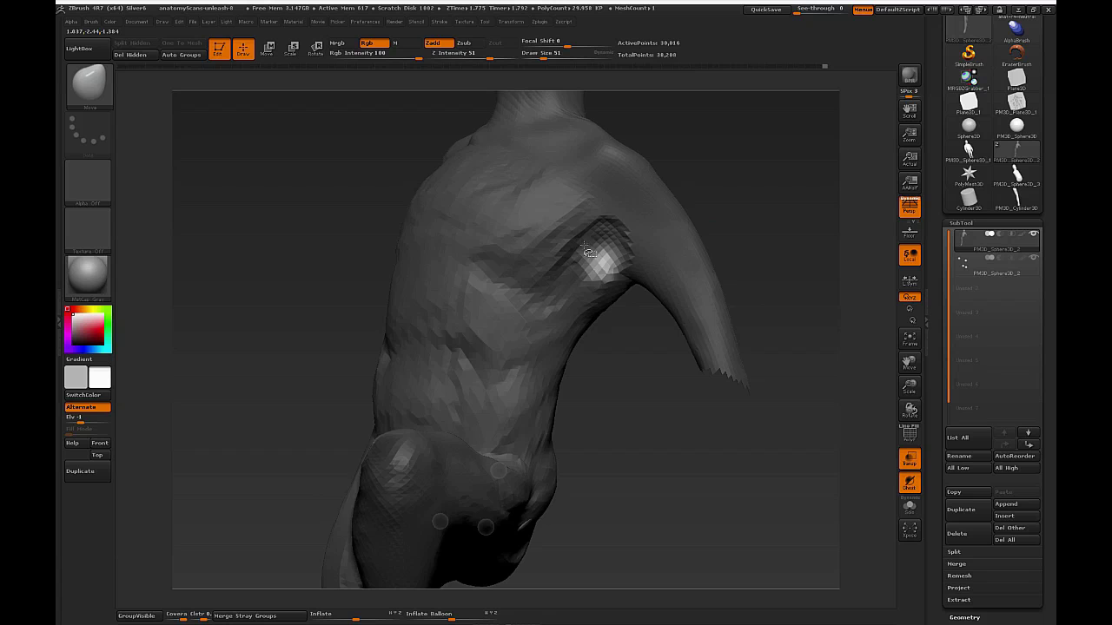
pyautogui.moveTo(738, 228)
pyautogui.mouseDown()
pyautogui.moveTo(770, 251)
pyautogui.moveTo(756, 284)
pyautogui.moveTo(608, 263)
pyautogui.mouseUp()
# Build up clay around the left armpit between the pectoral and the latissimus with ClayBuildup at draw size 74.
pyautogui.press('b')
pyautogui.press('c')
pyautogui.press('b')
pyautogui.press('s')
pyautogui.moveTo(725, 254)
pyautogui.mouseDown()
pyautogui.moveTo(744, 256)
pyautogui.moveTo(717, 261)
pyautogui.mouseUp()
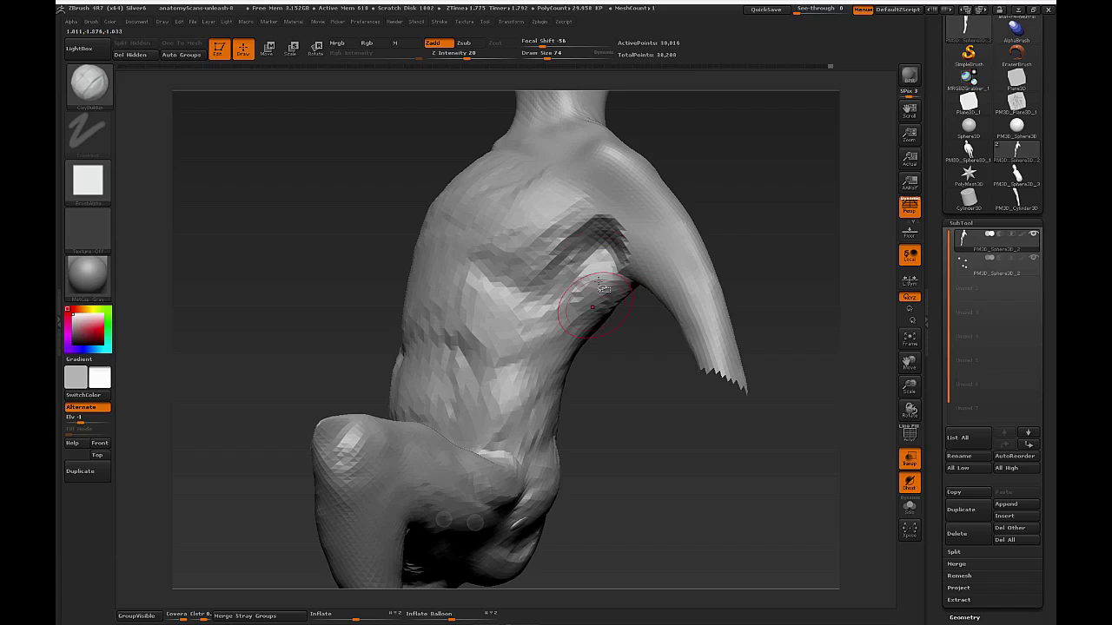
pyautogui.moveTo(553, 255); pyautogui.dragTo(591, 218)
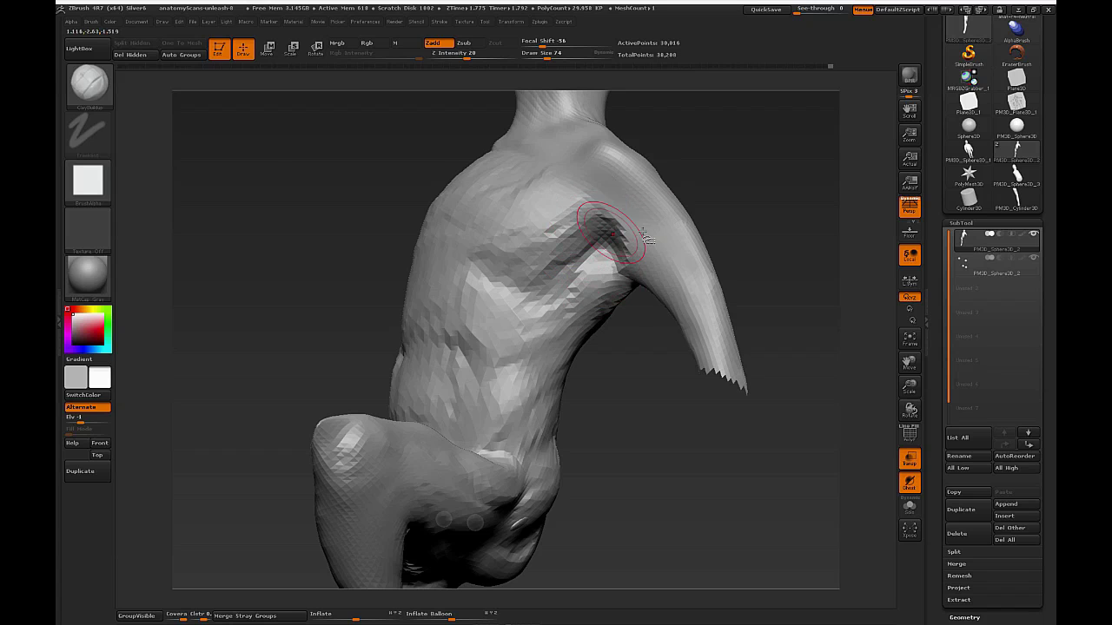
# Build up the front of the left deltoid and upper arm with ClayBuildup at draw size 103.
pyautogui.moveTo(752, 241); pyautogui.dragTo(717, 244)
pyautogui.press(']')
pyautogui.moveTo(648, 213)
pyautogui.mouseDown()
pyautogui.moveTo(601, 180)
pyautogui.moveTo(580, 143)
pyautogui.moveTo(574, 159)
pyautogui.moveTo(641, 181)
pyautogui.moveTo(600, 134)
pyautogui.moveTo(647, 182)
pyautogui.mouseUp()
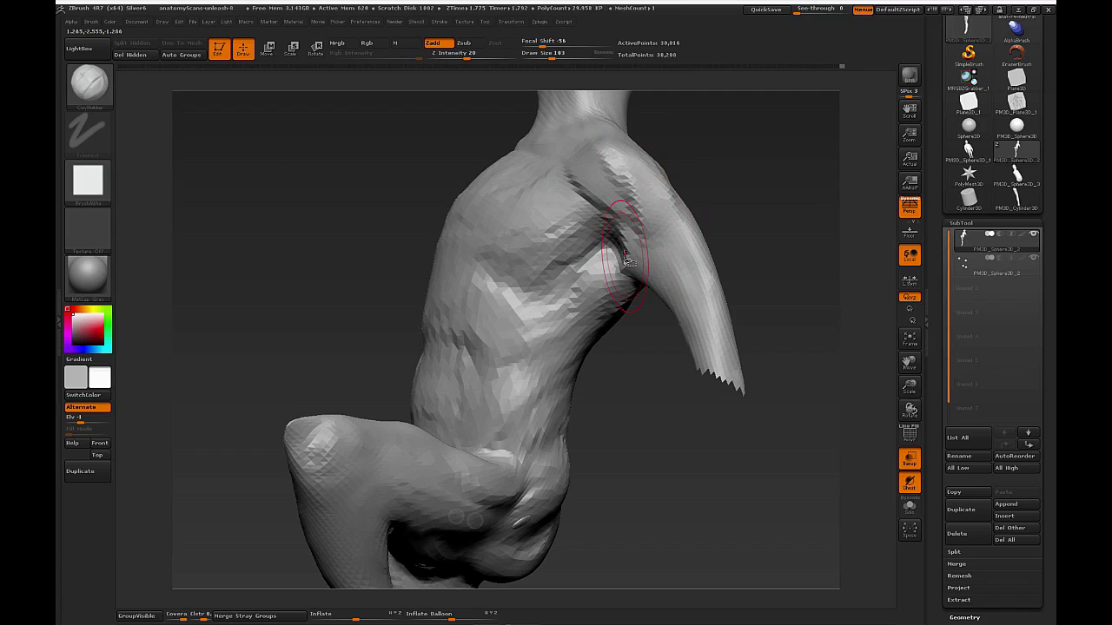
pyautogui.moveTo(738, 228); pyautogui.dragTo(766, 220)
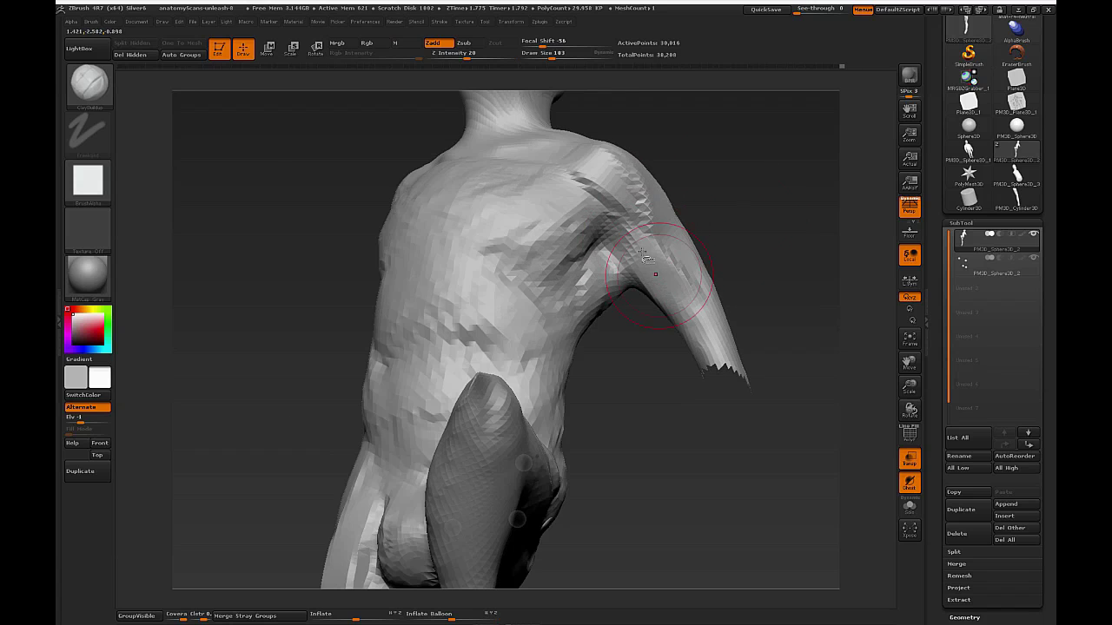
pyautogui.moveTo(655, 271); pyautogui.dragTo(675, 290)
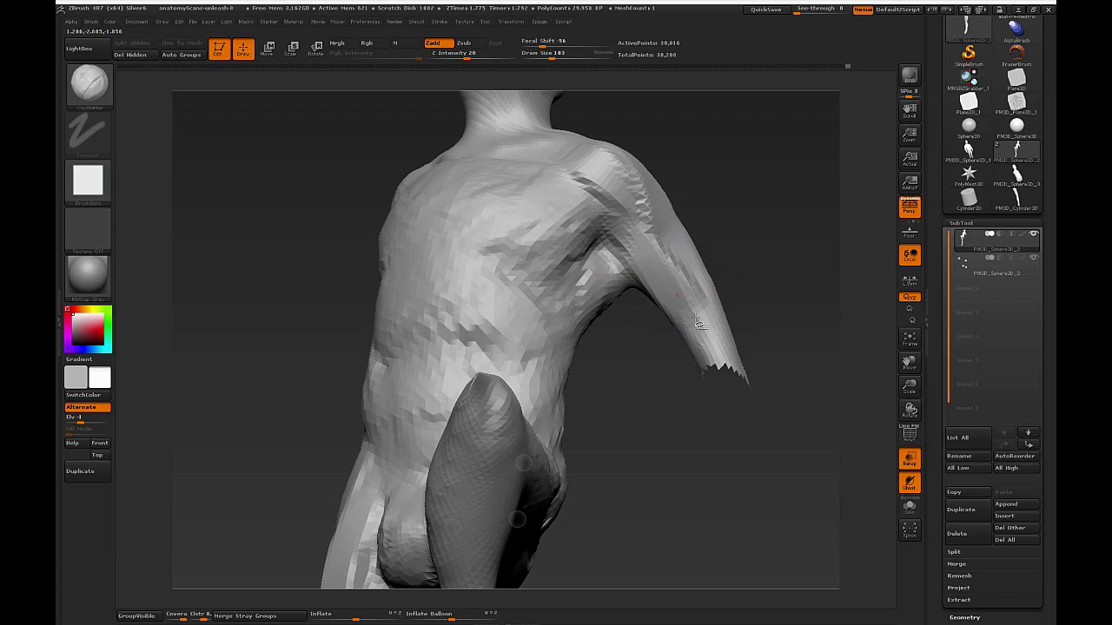
# Build up the rear deltoid and triceps volume on the back of the left upper arm with ClayBuildup.
pyautogui.moveTo(769, 320); pyautogui.dragTo(648, 338)
pyautogui.hotkey('ctrl', 'shift')
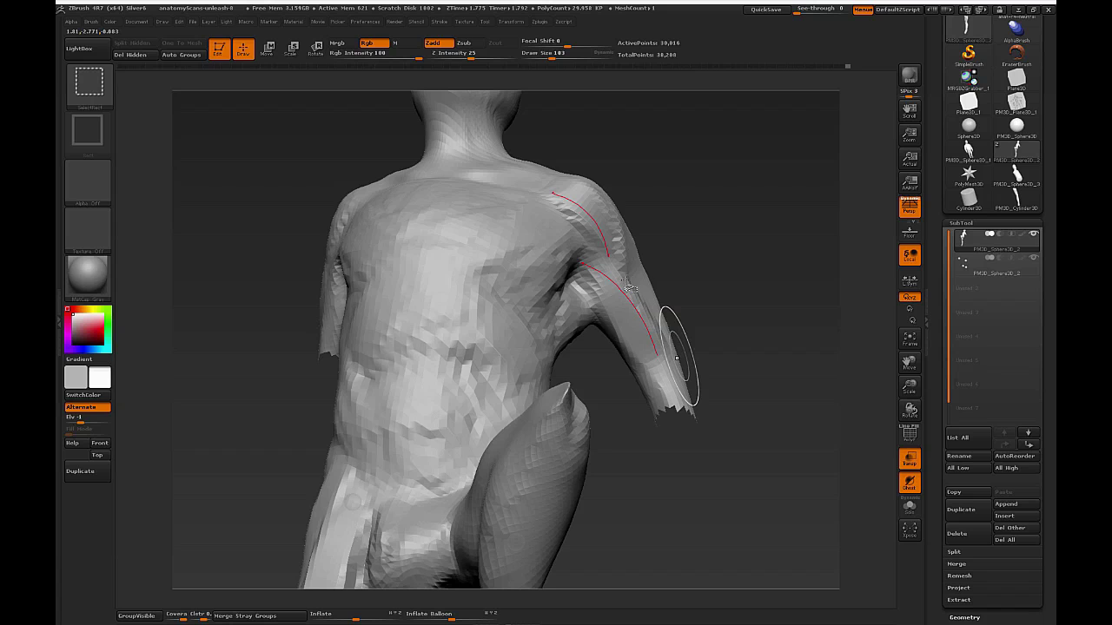
pyautogui.moveTo(744, 347)
pyautogui.mouseDown()
pyautogui.moveTo(777, 350)
pyautogui.moveTo(629, 275)
pyautogui.mouseUp()
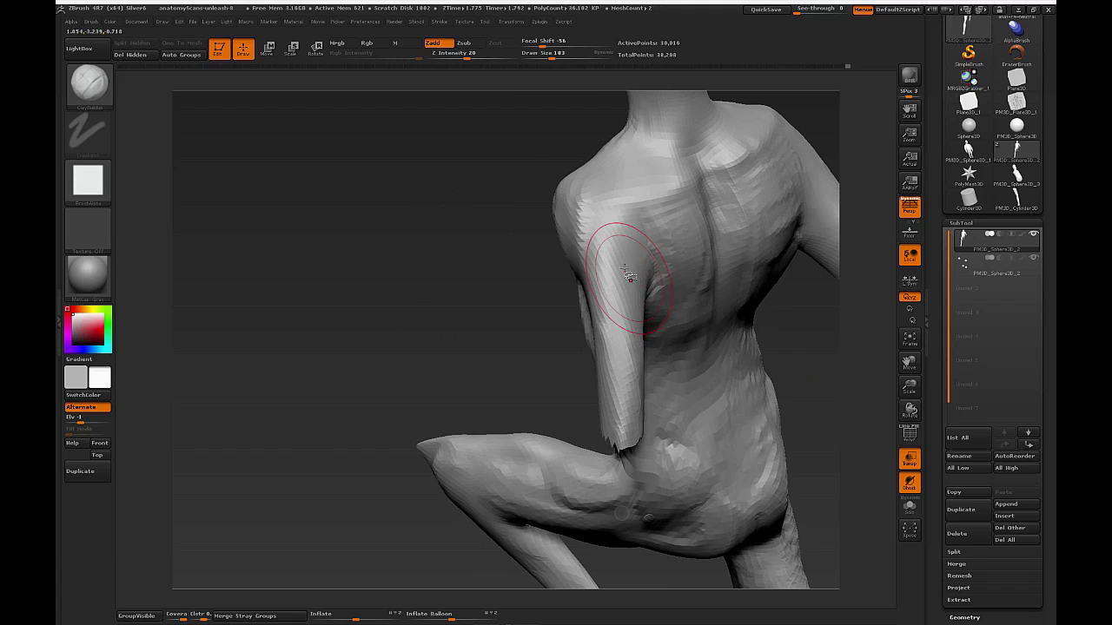
pyautogui.moveTo(545, 343)
pyautogui.mouseDown()
pyautogui.moveTo(489, 350)
pyautogui.moveTo(628, 310)
pyautogui.mouseUp()
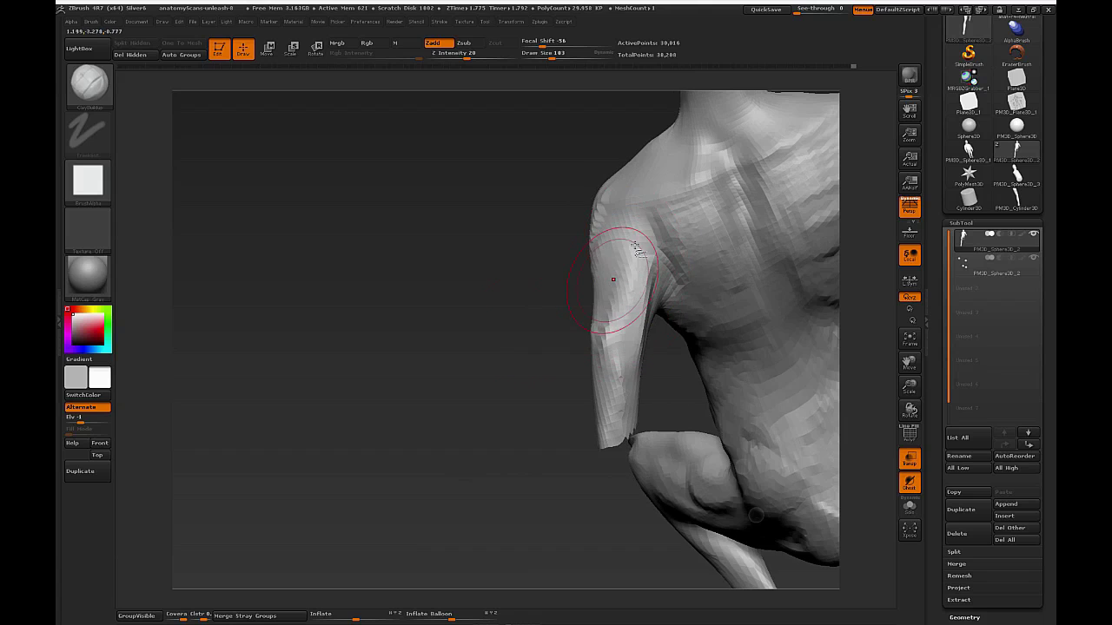
pyautogui.moveTo(584, 311)
pyautogui.mouseDown()
pyautogui.moveTo(541, 331)
pyautogui.moveTo(541, 319)
pyautogui.mouseUp()
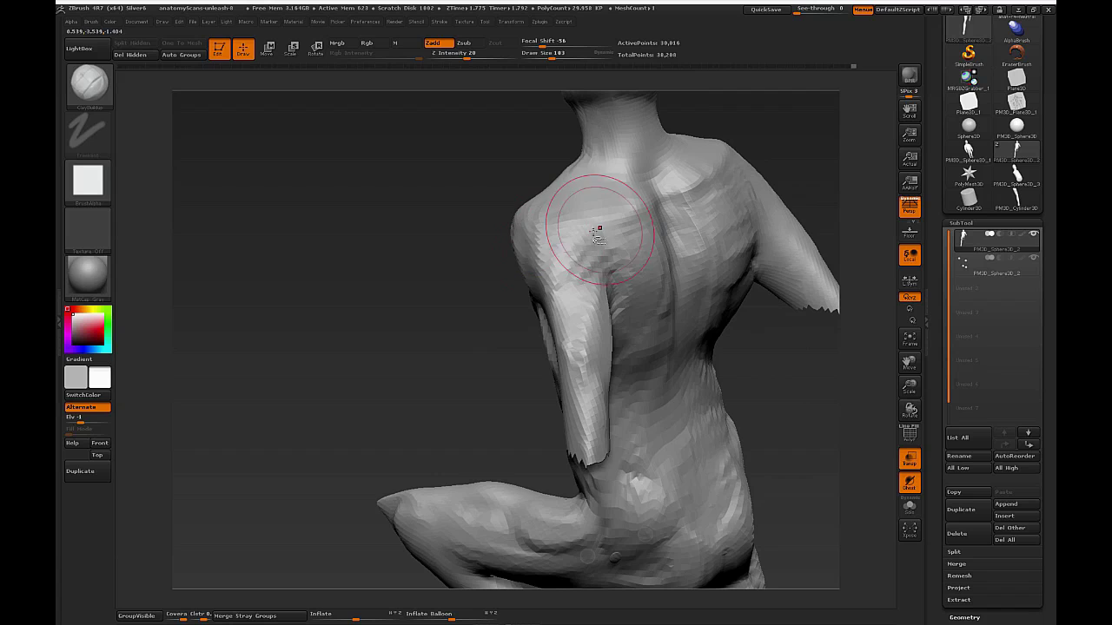
pyautogui.moveTo(519, 277); pyautogui.dragTo(532, 288)
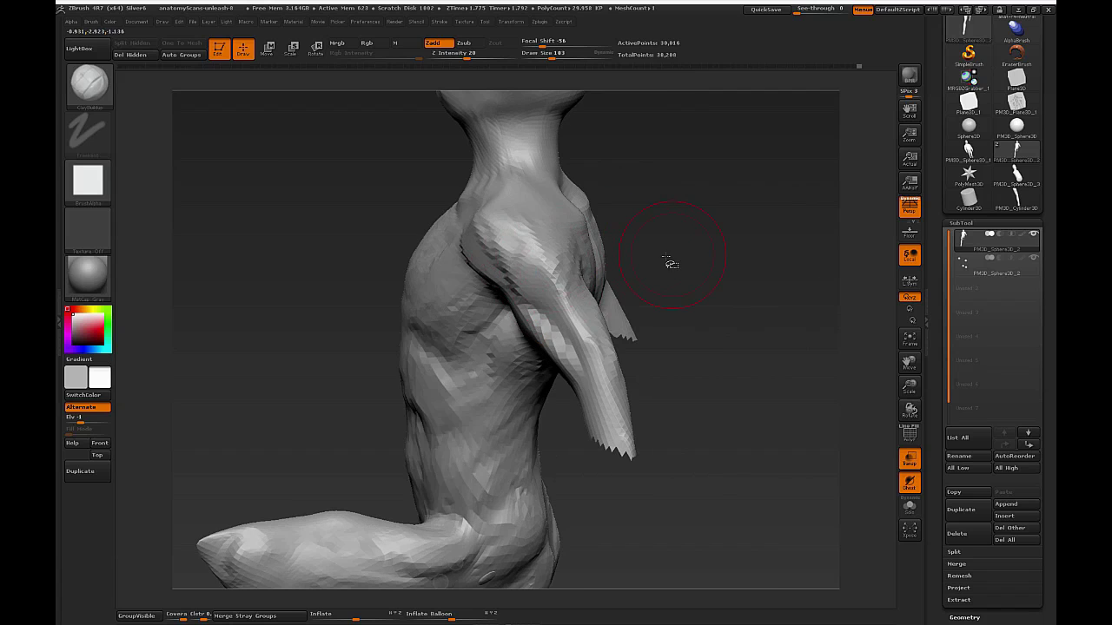
# Reveal the hidden parts of the figure so the full arms can be judged with the shoulders.
pyautogui.moveTo(670, 261); pyautogui.dragTo(592, 314)
pyautogui.moveTo(523, 408); pyautogui.dragTo(422, 393)
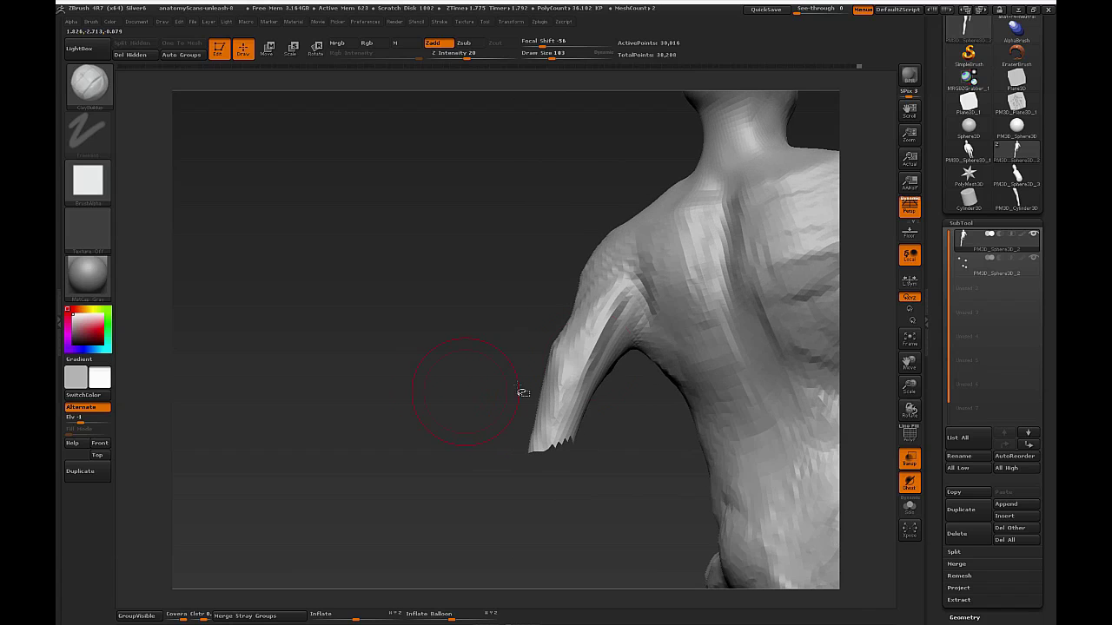
pyautogui.keyDown('ctrl'); pyautogui.keyDown('shift'); pyautogui.click(635, 429); pyautogui.keyUp('shift'); pyautogui.keyUp('ctrl')
pyautogui.keyDown('alt'); pyautogui.moveTo(648, 496); pyautogui.dragTo(614, 417); pyautogui.keyUp('alt')
pyautogui.moveTo(765, 392)
pyautogui.mouseDown()
pyautogui.moveTo(788, 398)
pyautogui.moveTo(803, 383)
pyautogui.mouseUp()
pyautogui.moveTo(804, 384)
pyautogui.keyDown('alt'); pyautogui.mouseDown()
pyautogui.moveTo(814, 370)
pyautogui.moveTo(794, 392)
pyautogui.moveTo(814, 357)
pyautogui.moveTo(795, 351)
pyautogui.mouseUp(); pyautogui.keyUp('alt')
# Build up the upper chest and collarbone area below the neck with ClayBuildup, increasing the draw size to 140.
pyautogui.moveTo(634, 279)
pyautogui.mouseDown()
pyautogui.moveTo(675, 293)
pyautogui.moveTo(660, 306)
pyautogui.moveTo(477, 276)
pyautogui.moveTo(476, 286)
pyautogui.moveTo(542, 248)
pyautogui.mouseUp()
pyautogui.moveTo(662, 304)
pyautogui.mouseDown()
pyautogui.moveTo(735, 263)
pyautogui.moveTo(657, 343)
pyautogui.moveTo(566, 327)
pyautogui.moveTo(670, 324)
pyautogui.mouseUp()
pyautogui.moveTo(650, 350); pyautogui.dragTo(651, 329)
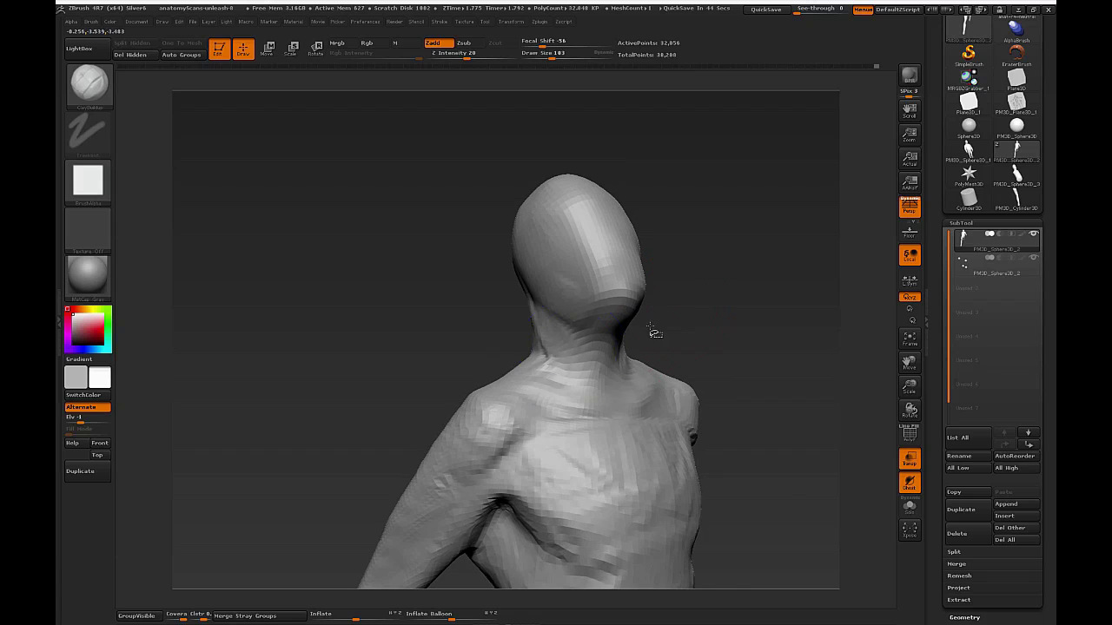
pyautogui.moveTo(734, 331); pyautogui.dragTo(672, 348)
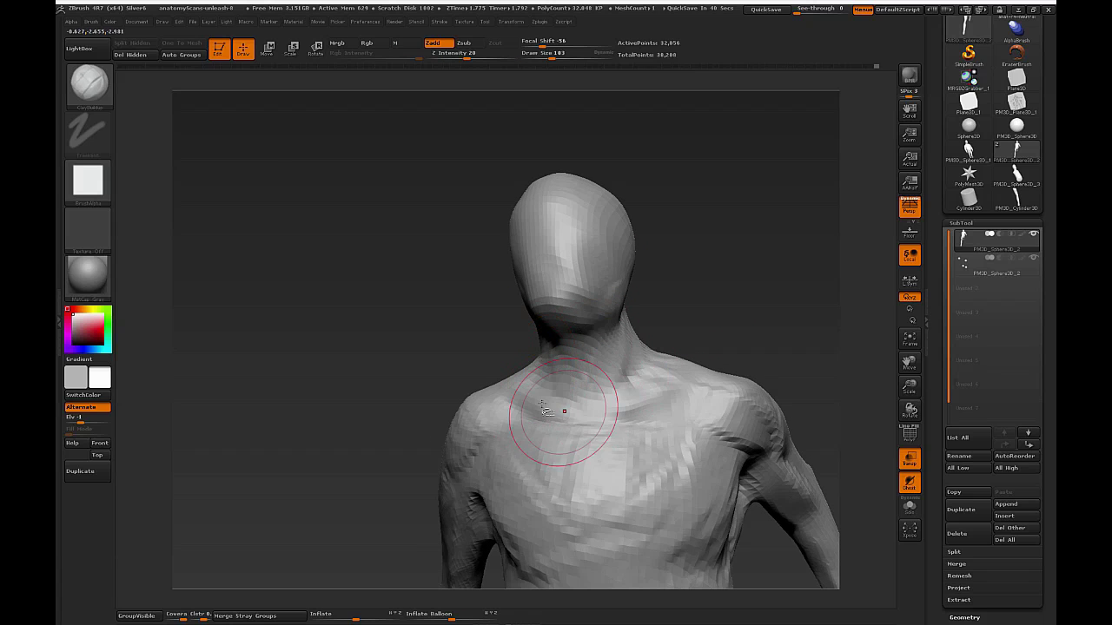
pyautogui.moveTo(695, 363); pyautogui.dragTo(657, 397)
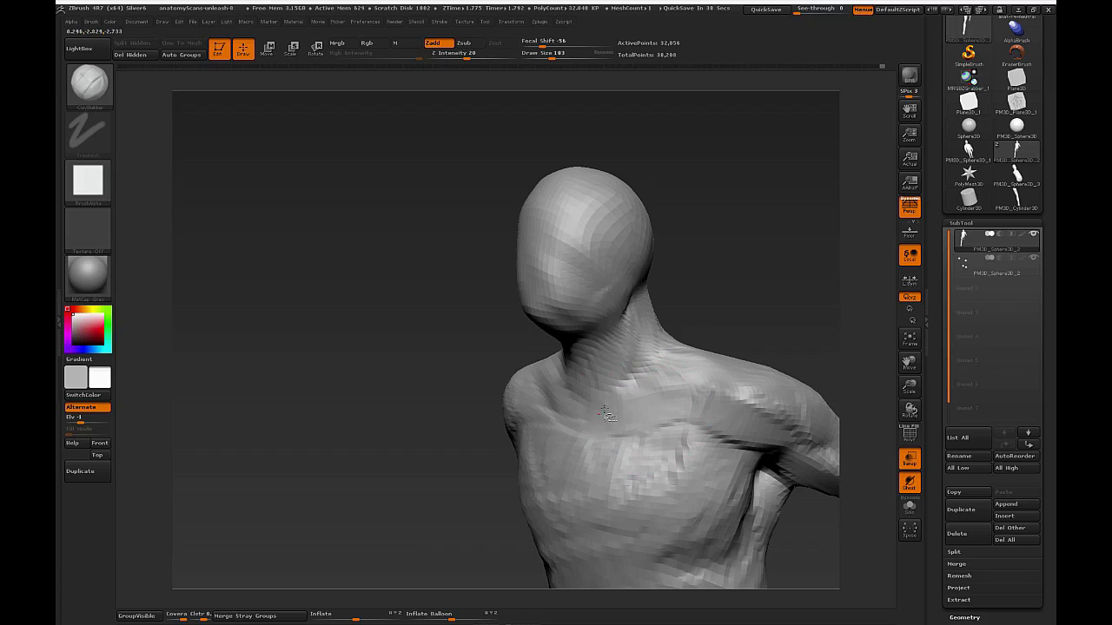
pyautogui.moveTo(752, 277); pyautogui.dragTo(623, 352)
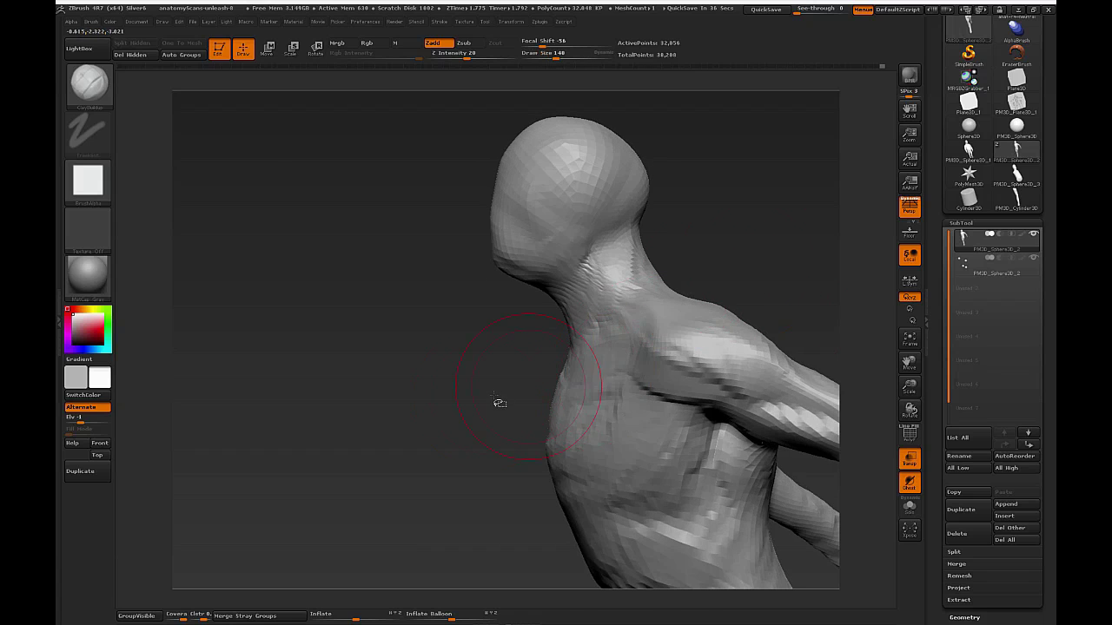
pyautogui.moveTo(500, 403); pyautogui.dragTo(575, 389)
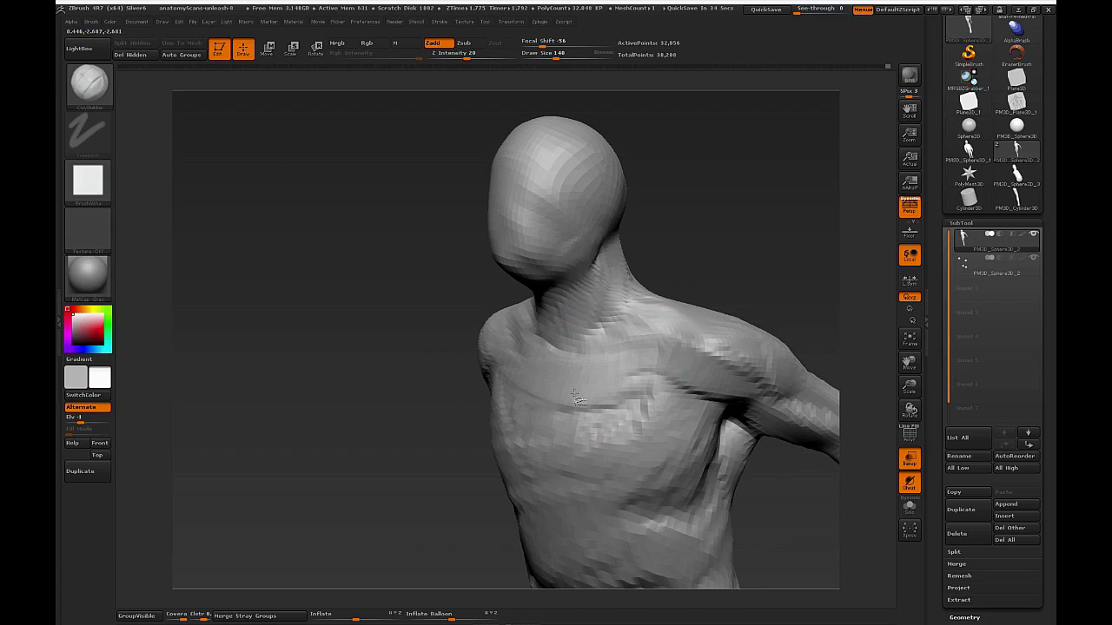
# Build up the top of the shoulder and the upper back with ClayBuildup at draw size 140.
pyautogui.moveTo(695, 299); pyautogui.dragTo(695, 335)
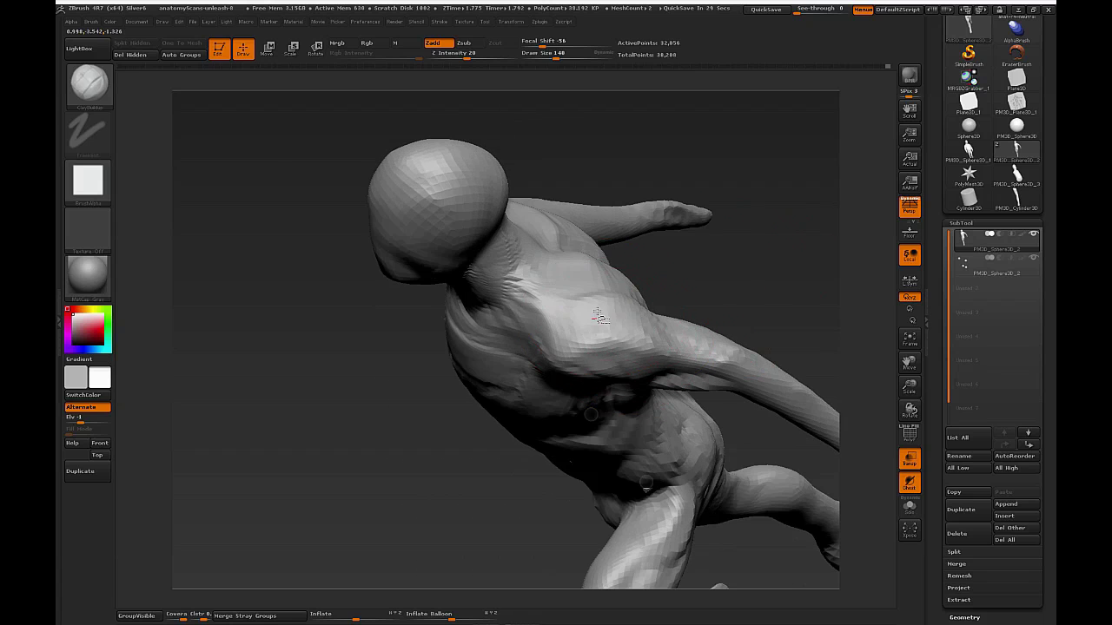
pyautogui.moveTo(730, 278); pyautogui.dragTo(591, 296)
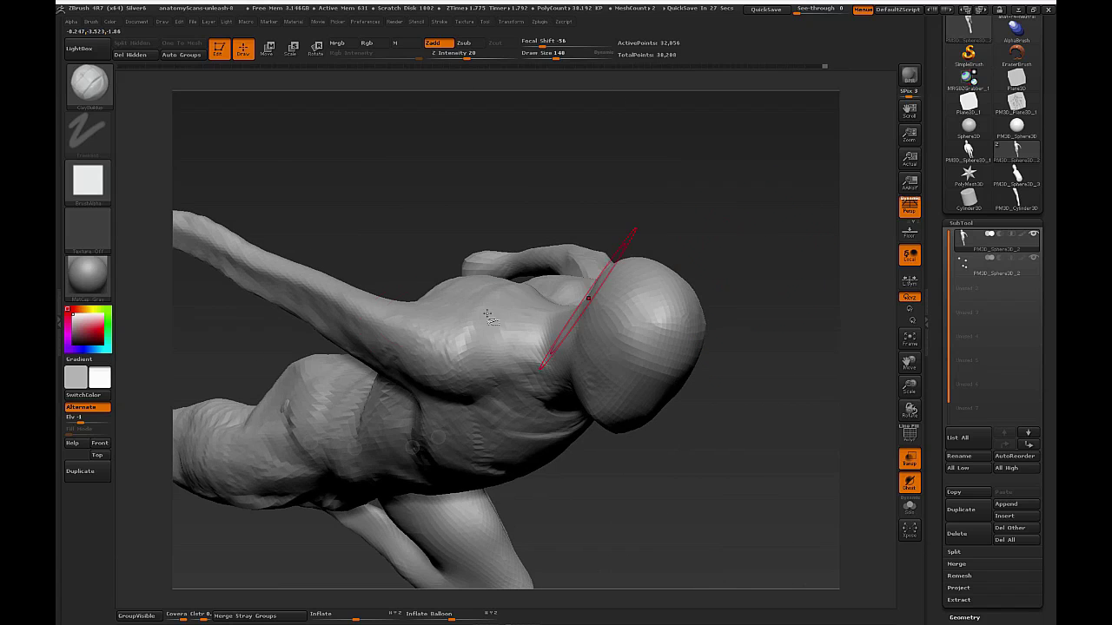
pyautogui.moveTo(545, 196); pyautogui.dragTo(405, 305)
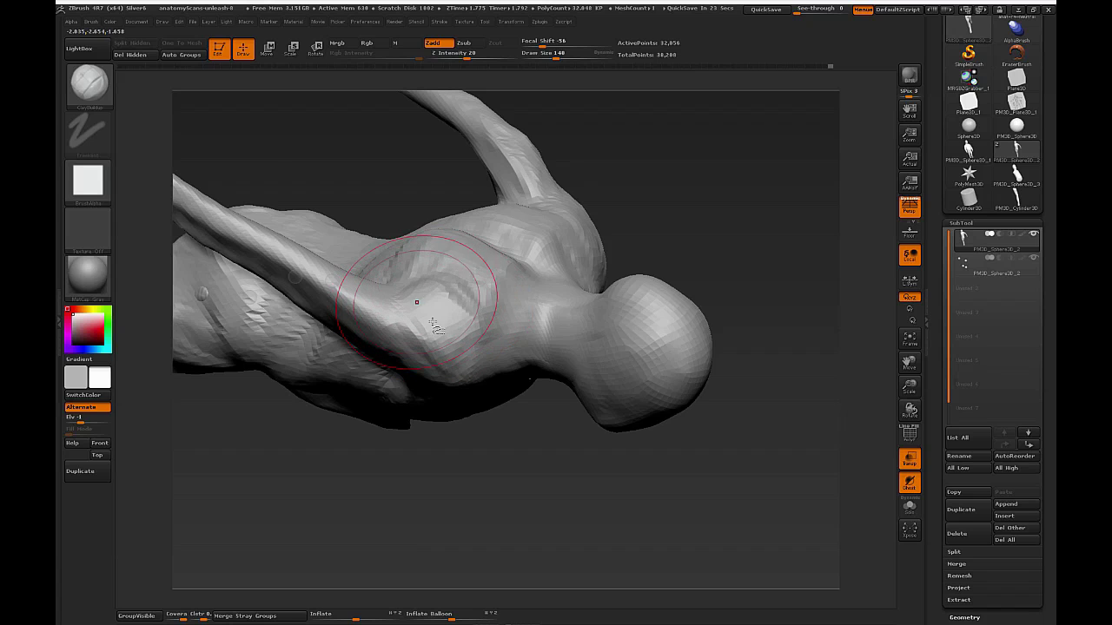
pyautogui.moveTo(692, 207); pyautogui.dragTo(664, 227)
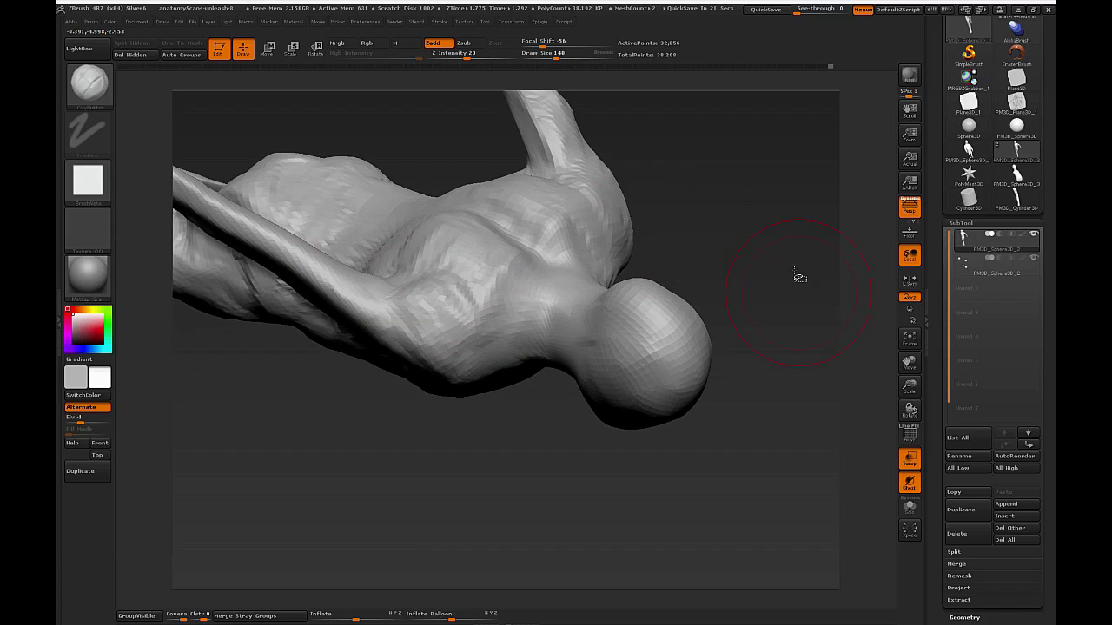
pyautogui.moveTo(794, 267); pyautogui.dragTo(799, 204)
# Hide the forearms with rectangular visibility selections, leaving the torso and legs visible.
pyautogui.moveTo(819, 318)
pyautogui.keyDown('alt'); pyautogui.mouseDown()
pyautogui.moveTo(762, 307)
pyautogui.moveTo(742, 365)
pyautogui.moveTo(778, 335)
pyautogui.mouseUp(); pyautogui.keyUp('alt')
pyautogui.keyDown('ctrl'); pyautogui.keyDown('alt'); pyautogui.keyDown('shift'); pyautogui.moveTo(244, 233); pyautogui.dragTo(349, 394); pyautogui.keyUp('shift'); pyautogui.keyUp('alt'); pyautogui.keyUp('ctrl')
pyautogui.keyDown('ctrl'); pyautogui.keyDown('alt'); pyautogui.keyDown('shift'); pyautogui.moveTo(300, 218); pyautogui.dragTo(396, 312); pyautogui.keyUp('shift'); pyautogui.keyUp('alt'); pyautogui.keyUp('ctrl')
pyautogui.moveTo(670, 372); pyautogui.dragTo(698, 387)
pyautogui.moveTo(734, 343)
pyautogui.keyDown('ctrl'); pyautogui.keyDown('shift'); pyautogui.mouseDown()
pyautogui.moveTo(595, 489)
pyautogui.moveTo(561, 442)
pyautogui.moveTo(551, 479)
pyautogui.moveTo(555, 461)
pyautogui.moveTo(559, 474)
pyautogui.mouseUp(); pyautogui.keyUp('shift'); pyautogui.keyUp('ctrl')
# Round out the raised left knee with ClayBuildup, using draw size 74 and increasing it to 99.
pyautogui.moveTo(625, 456)
pyautogui.mouseDown()
pyautogui.moveTo(692, 444)
pyautogui.moveTo(718, 400)
pyautogui.moveTo(738, 449)
pyautogui.moveTo(782, 330)
pyautogui.moveTo(762, 382)
pyautogui.moveTo(794, 382)
pyautogui.moveTo(599, 343)
pyautogui.moveTo(677, 428)
pyautogui.mouseUp()
pyautogui.moveTo(621, 369)
pyautogui.mouseDown()
pyautogui.moveTo(686, 438)
pyautogui.moveTo(685, 464)
pyautogui.mouseUp()
pyautogui.press('s')
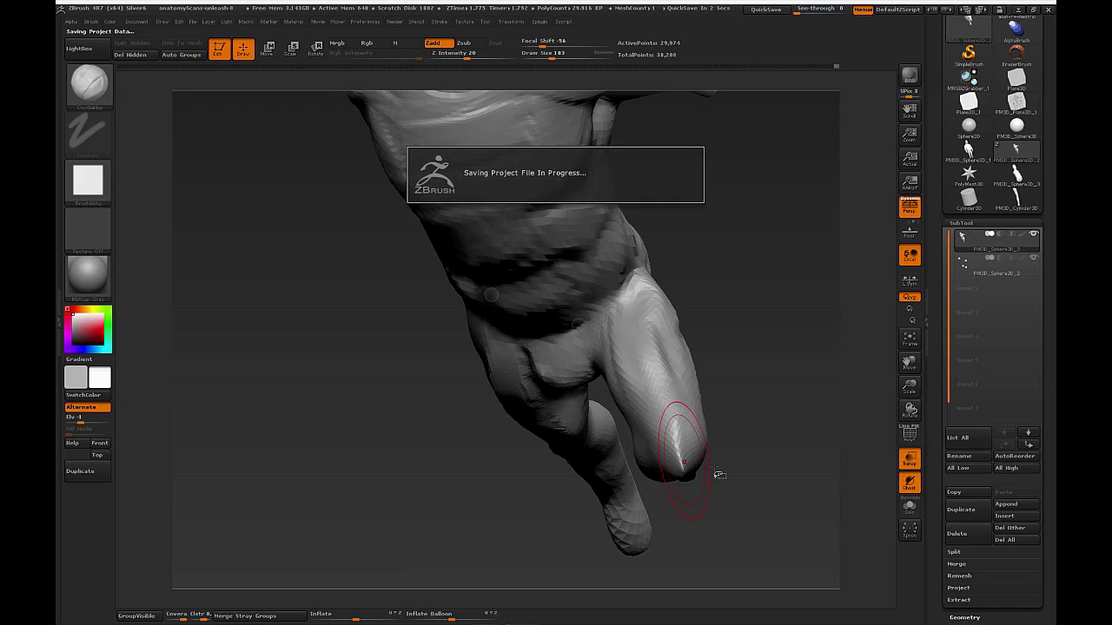
pyautogui.press('s')
pyautogui.moveTo(719, 466)
pyautogui.mouseDown()
pyautogui.moveTo(746, 466)
pyautogui.moveTo(713, 446)
pyautogui.moveTo(726, 469)
pyautogui.moveTo(693, 458)
pyautogui.mouseUp()
pyautogui.press('s')
pyautogui.press('s')
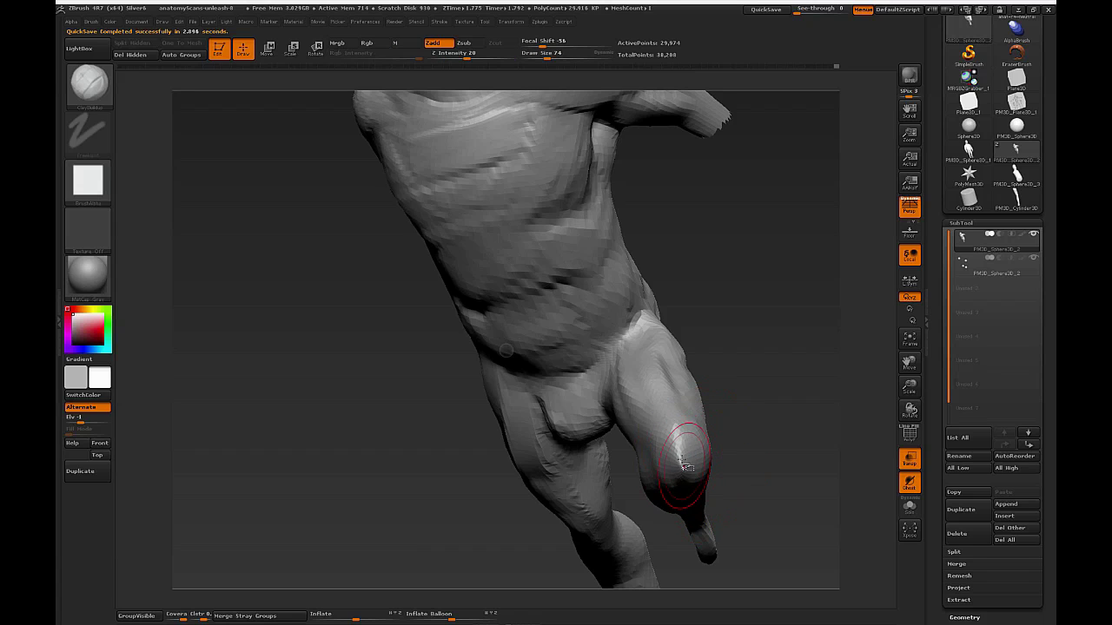
pyautogui.press(']')
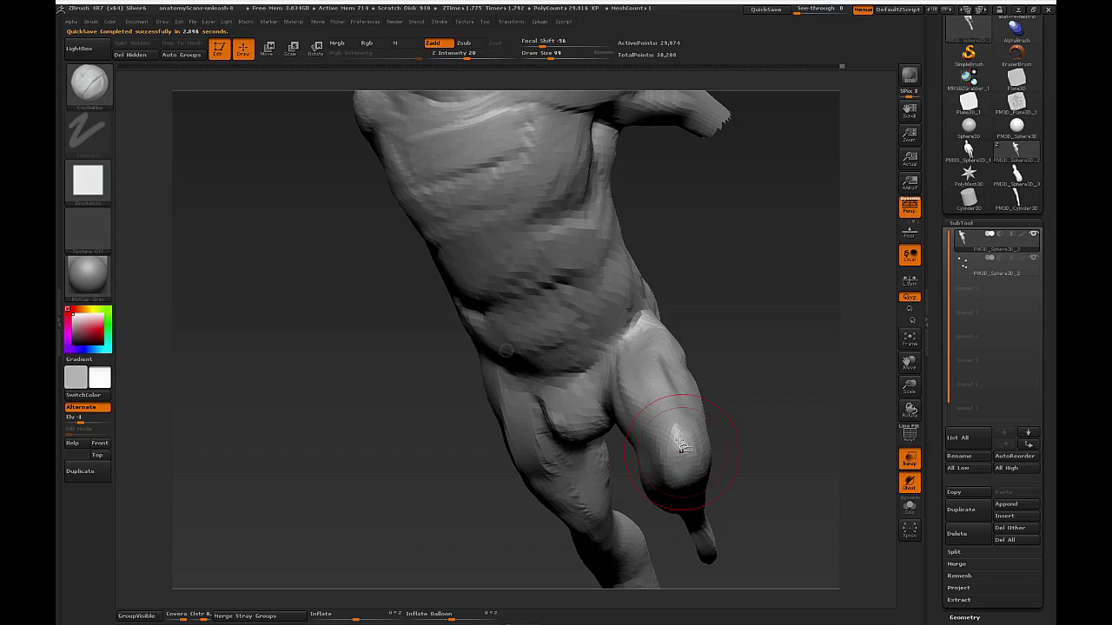
# Refine the raised left knee with ClayBuildup, reducing the draw size to 78.
pyautogui.moveTo(717, 451); pyautogui.dragTo(622, 428)
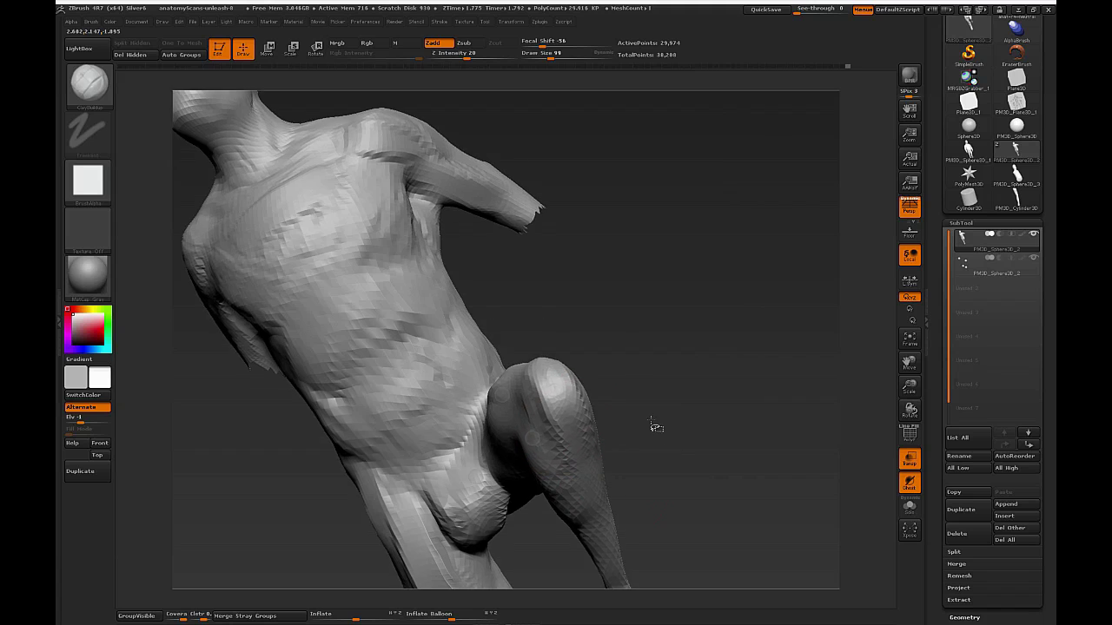
pyautogui.press('s')
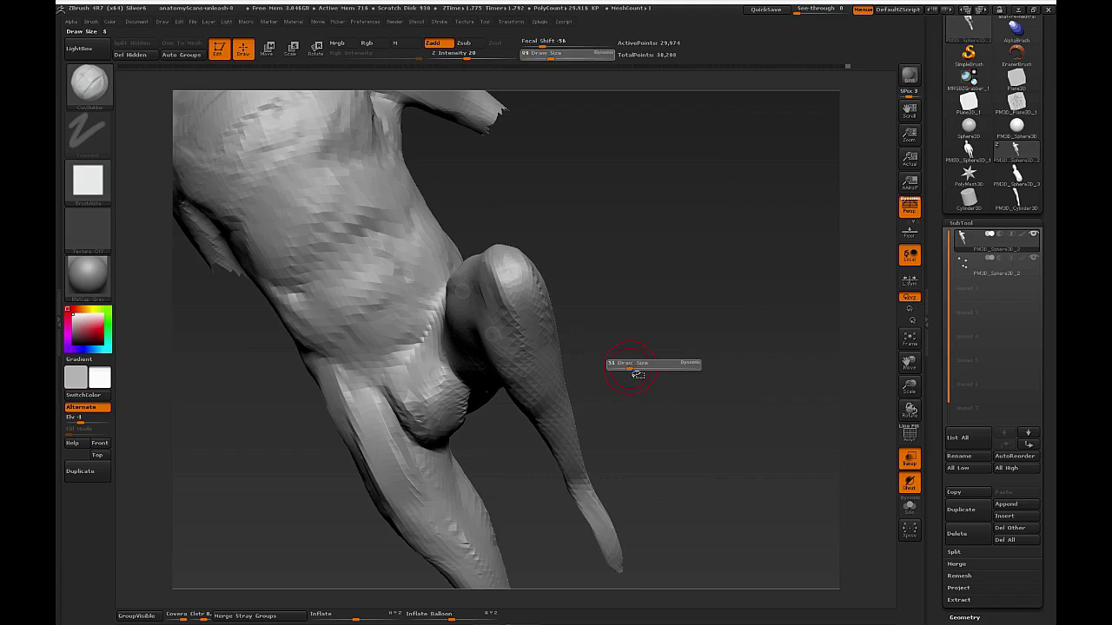
pyautogui.moveTo(634, 368); pyautogui.dragTo(565, 365)
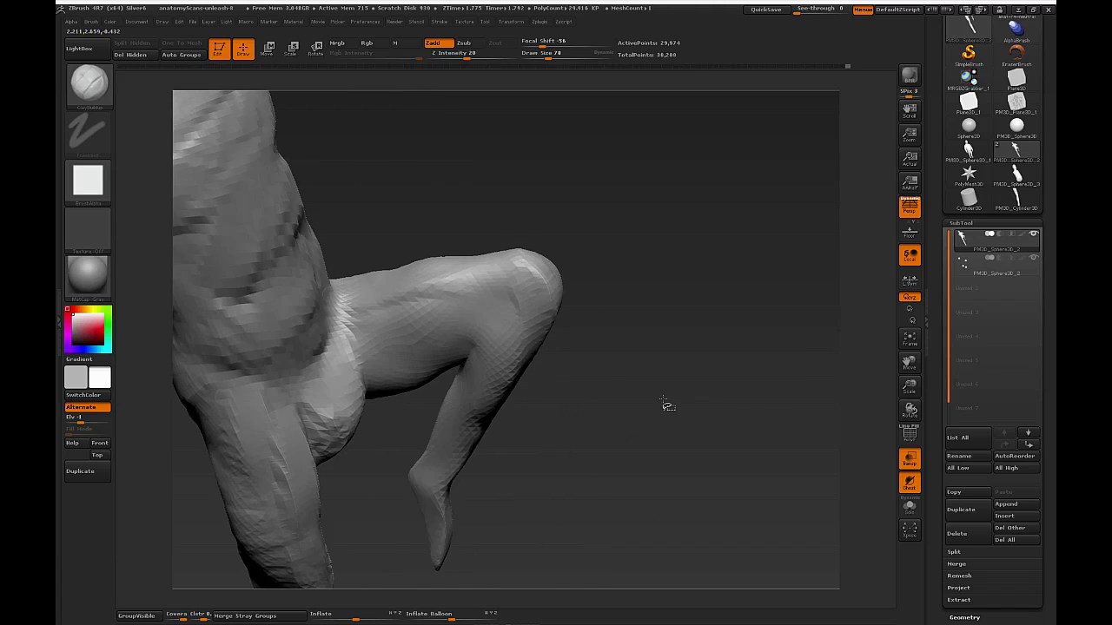
pyautogui.moveTo(662, 362)
pyautogui.mouseDown()
pyautogui.moveTo(684, 390)
pyautogui.moveTo(578, 325)
pyautogui.moveTo(627, 364)
pyautogui.moveTo(684, 368)
pyautogui.moveTo(691, 345)
pyautogui.mouseUp()
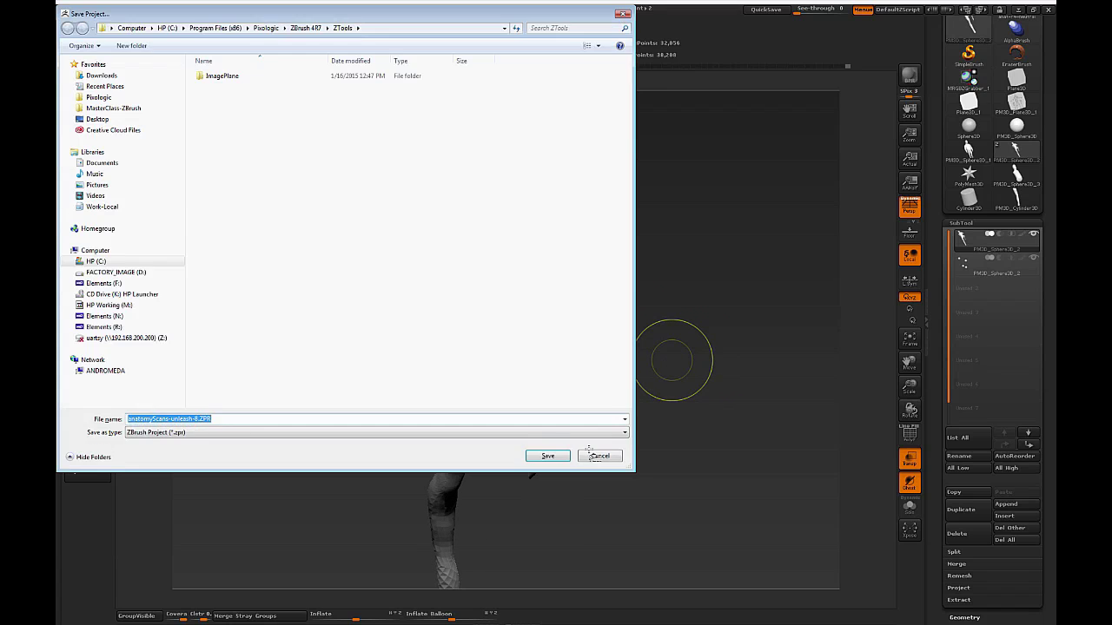
# Dismiss the project save dialog, then subdivide the whole figure mesh once and set the draw size to 36.
pyautogui.click(608, 455)
pyautogui.hotkey('ctrl', 'd')
pyautogui.keyDown('alt'); pyautogui.moveTo(650, 417); pyautogui.dragTo(638, 375); pyautogui.keyUp('alt')
pyautogui.press('s')
pyautogui.click(634, 365)
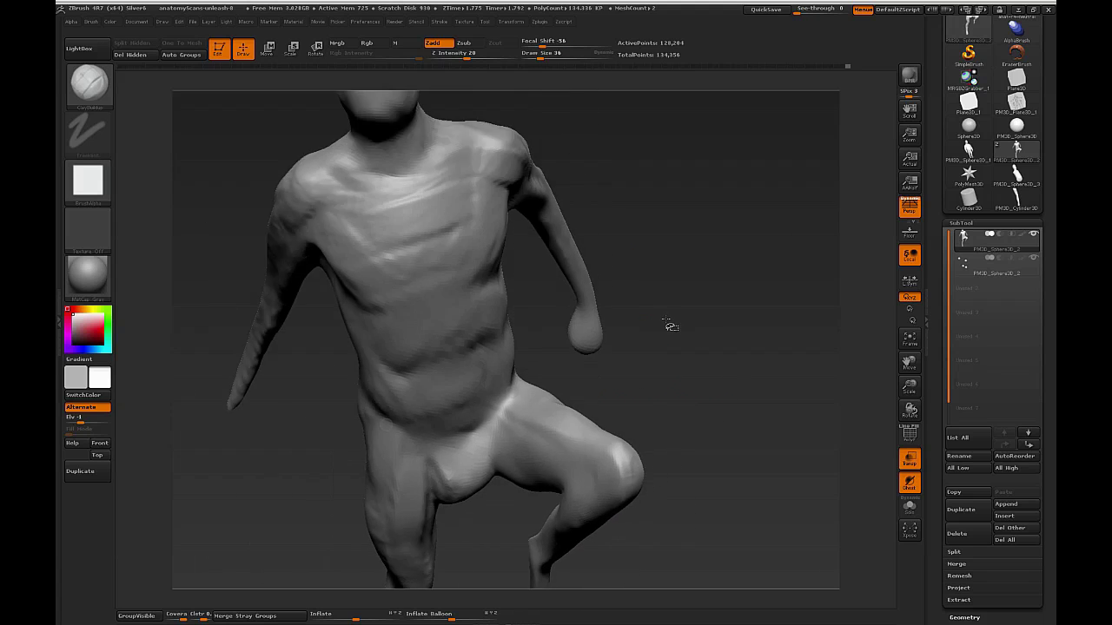
# Sculpt the sternum edges and the lower rib cage arch with ClayBuildup at draw size 51.
pyautogui.moveTo(666, 323)
pyautogui.keyDown('alt'); pyautogui.mouseDown()
pyautogui.moveTo(737, 325)
pyautogui.moveTo(764, 367)
pyautogui.moveTo(827, 397)
pyautogui.moveTo(794, 462)
pyautogui.moveTo(713, 388)
pyautogui.moveTo(756, 380)
pyautogui.moveTo(692, 404)
pyautogui.moveTo(744, 409)
pyautogui.moveTo(693, 392)
pyautogui.moveTo(717, 391)
pyautogui.moveTo(735, 452)
pyautogui.moveTo(736, 386)
pyautogui.moveTo(741, 402)
pyautogui.moveTo(705, 386)
pyautogui.mouseUp(); pyautogui.keyUp('alt')
pyautogui.press('s')
pyautogui.moveTo(507, 354); pyautogui.dragTo(509, 353)
pyautogui.press('i')
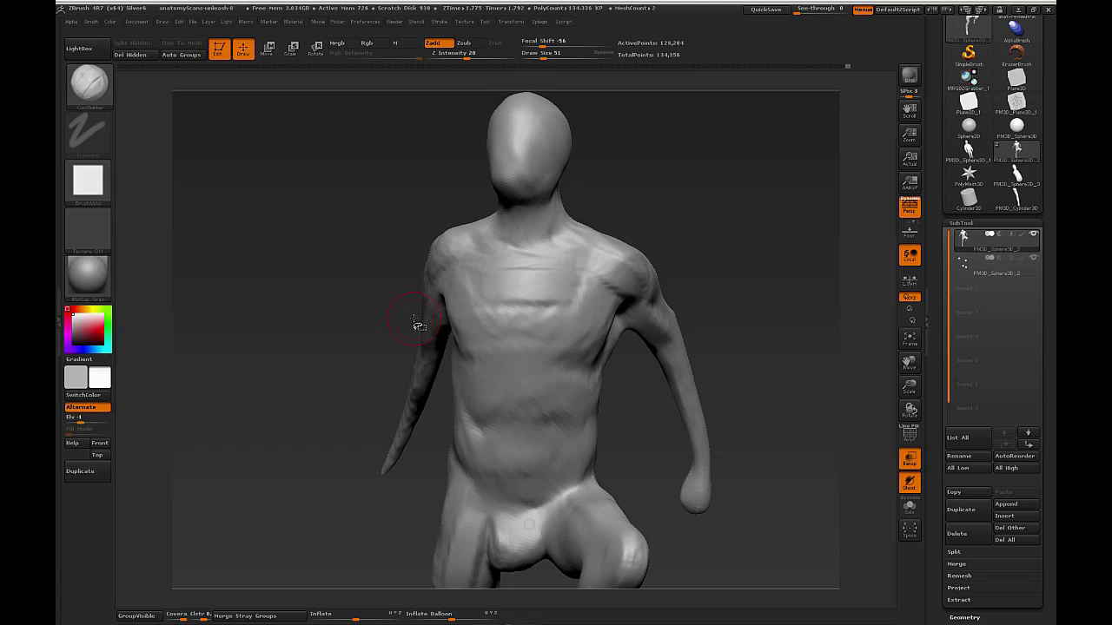
pyautogui.press('i')
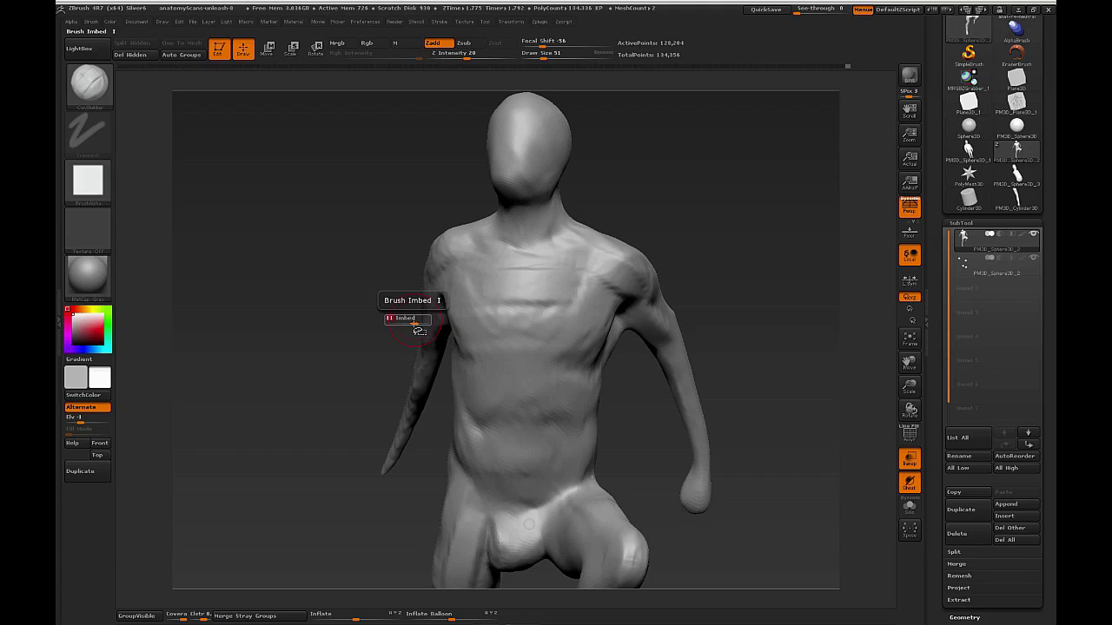
pyautogui.moveTo(715, 316)
pyautogui.mouseDown()
pyautogui.moveTo(600, 291)
pyautogui.moveTo(619, 277)
pyautogui.moveTo(560, 354)
pyautogui.mouseUp()
pyautogui.moveTo(804, 341)
pyautogui.mouseDown()
pyautogui.moveTo(757, 326)
pyautogui.moveTo(752, 266)
pyautogui.mouseUp()
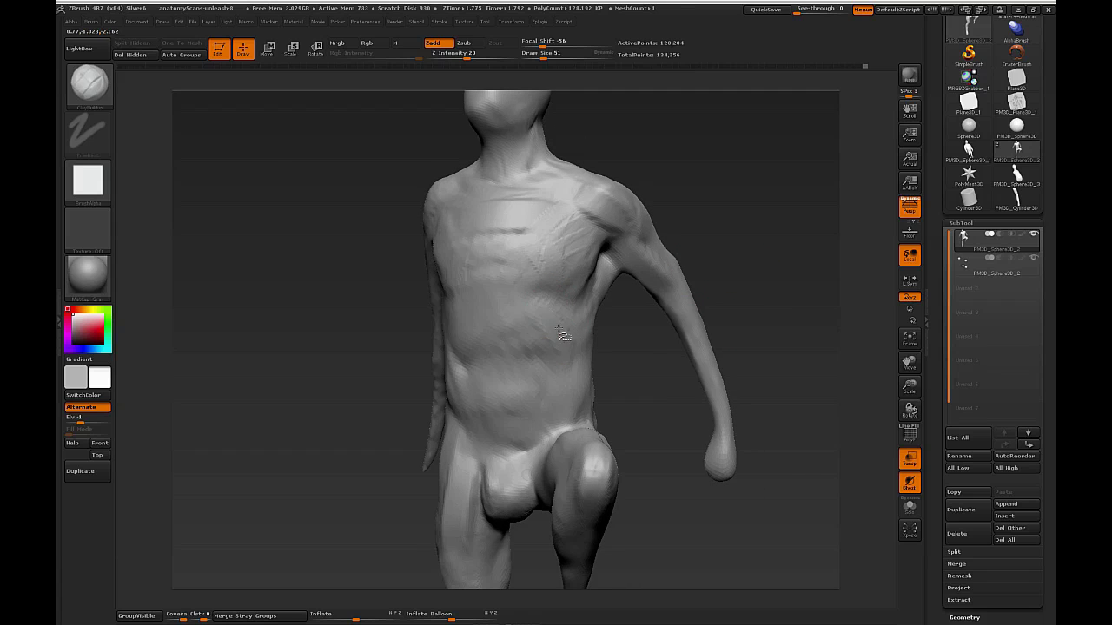
pyautogui.moveTo(567, 328)
pyautogui.mouseDown()
pyautogui.moveTo(520, 291)
pyautogui.moveTo(561, 346)
pyautogui.mouseUp()
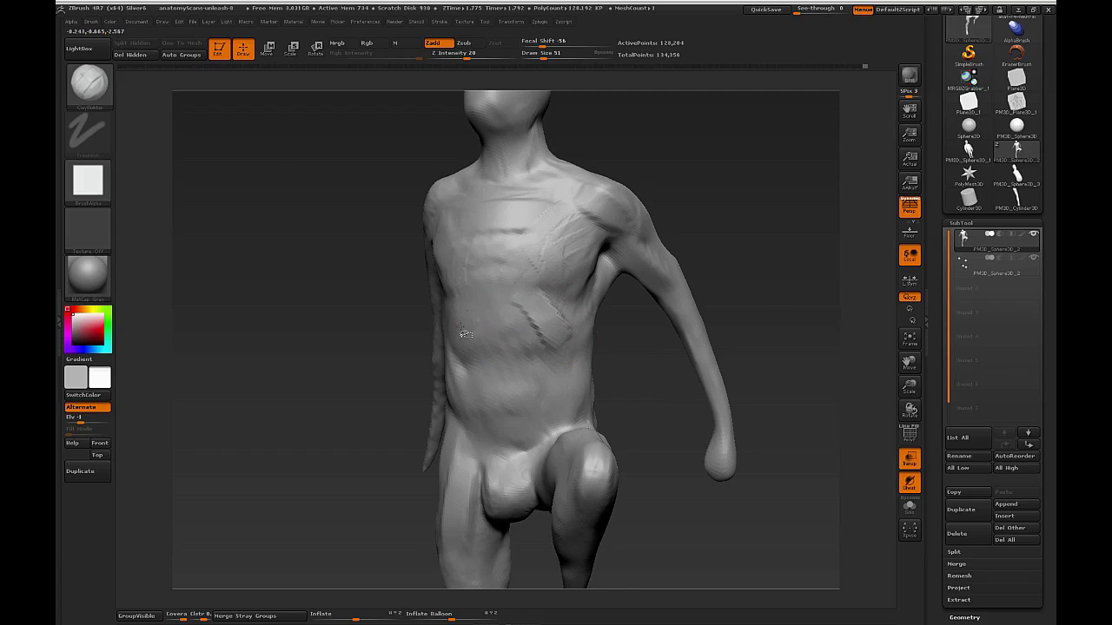
pyautogui.moveTo(503, 279)
pyautogui.mouseDown()
pyautogui.moveTo(502, 303)
pyautogui.moveTo(508, 242)
pyautogui.mouseUp()
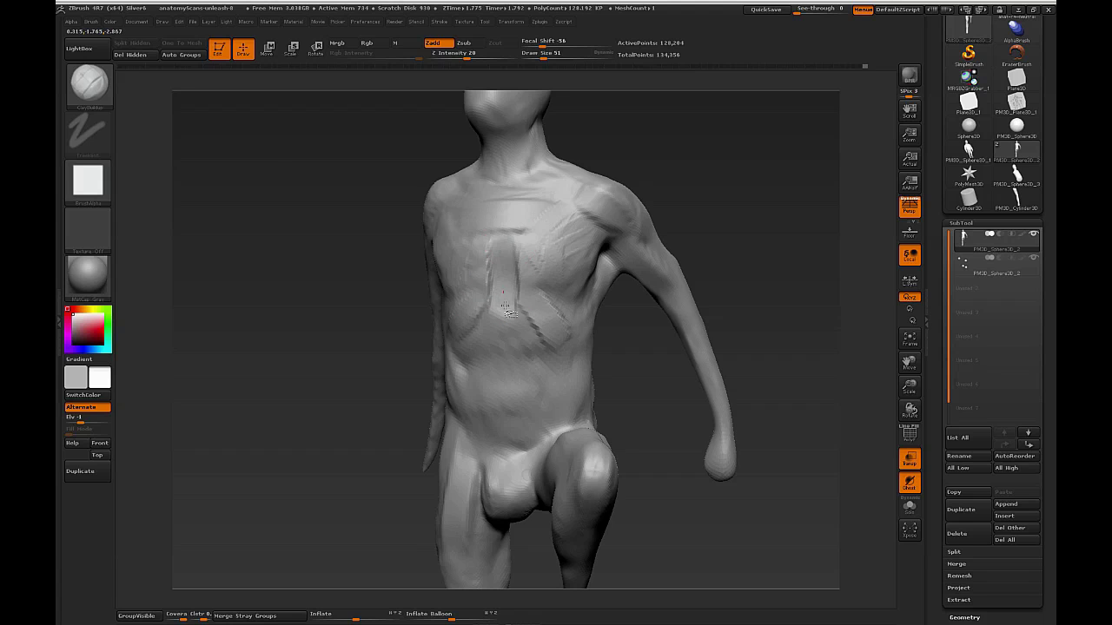
pyautogui.moveTo(525, 318)
pyautogui.mouseDown()
pyautogui.moveTo(497, 271)
pyautogui.moveTo(494, 227)
pyautogui.moveTo(484, 247)
pyautogui.moveTo(484, 217)
pyautogui.moveTo(531, 287)
pyautogui.mouseUp()
# Smooth the sternum, rib cage and abdomen forms into the torso using the Smooth brush.
pyautogui.keyDown('alt'); pyautogui.moveTo(747, 290); pyautogui.dragTo(742, 256); pyautogui.keyUp('alt')
pyautogui.moveTo(742, 255); pyautogui.dragTo(658, 251)
pyautogui.moveTo(522, 209)
pyautogui.mouseDown()
pyautogui.moveTo(514, 238)
pyautogui.moveTo(469, 249)
pyautogui.moveTo(466, 294)
pyautogui.moveTo(422, 273)
pyautogui.moveTo(436, 272)
pyautogui.moveTo(434, 261)
pyautogui.moveTo(553, 288)
pyautogui.moveTo(533, 261)
pyautogui.moveTo(518, 276)
pyautogui.mouseUp()
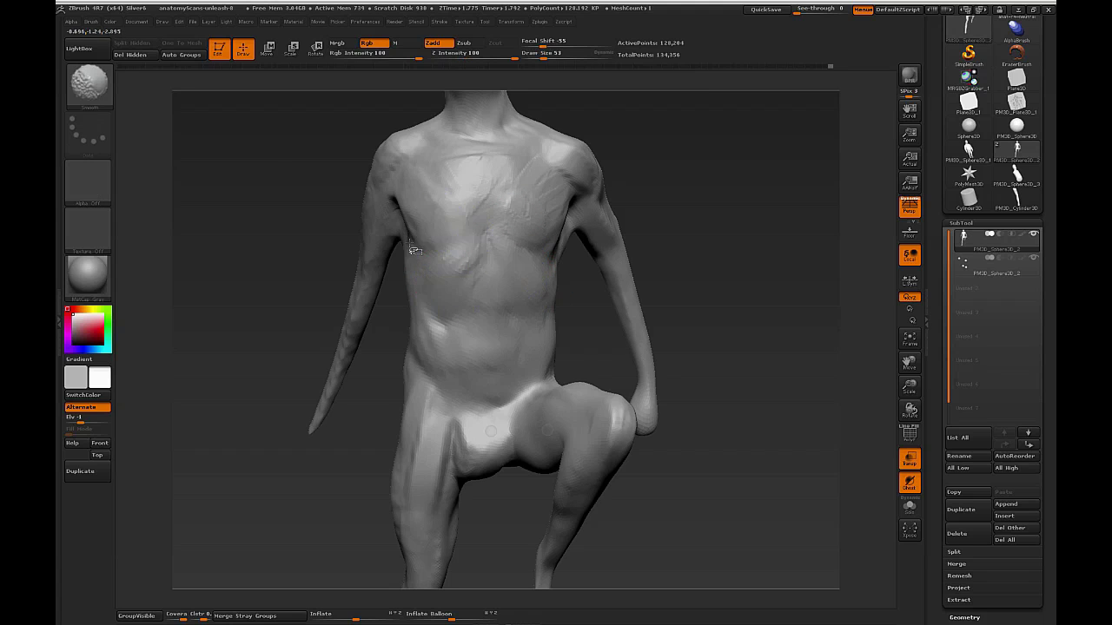
pyautogui.moveTo(682, 241); pyautogui.dragTo(684, 244)
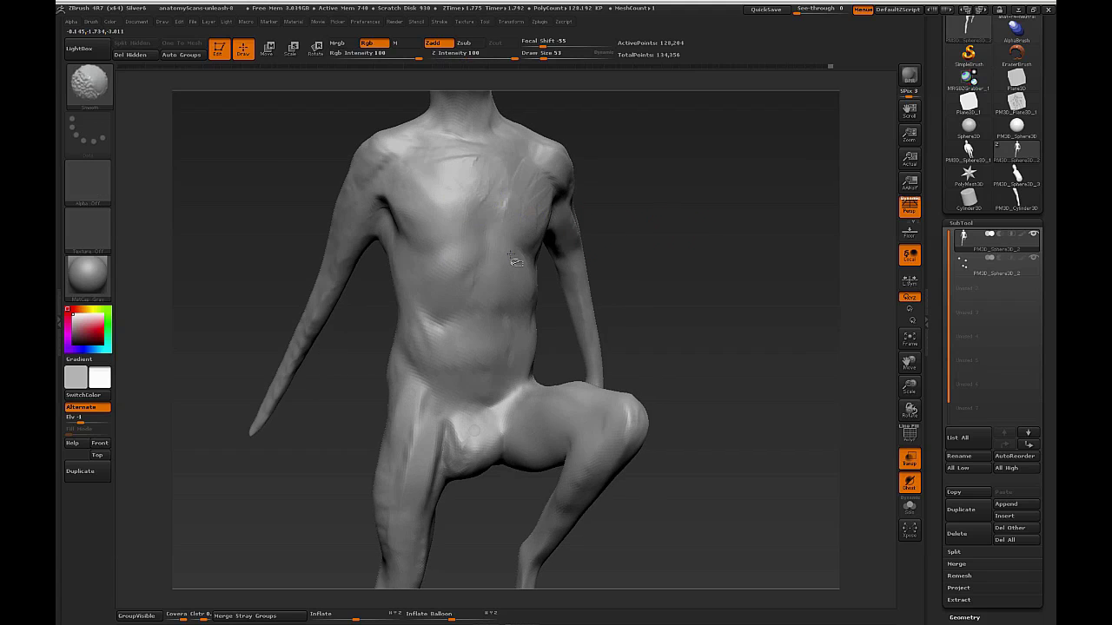
pyautogui.keyDown('shift'); pyautogui.moveTo(536, 307); pyautogui.dragTo(460, 345); pyautogui.keyUp('shift')
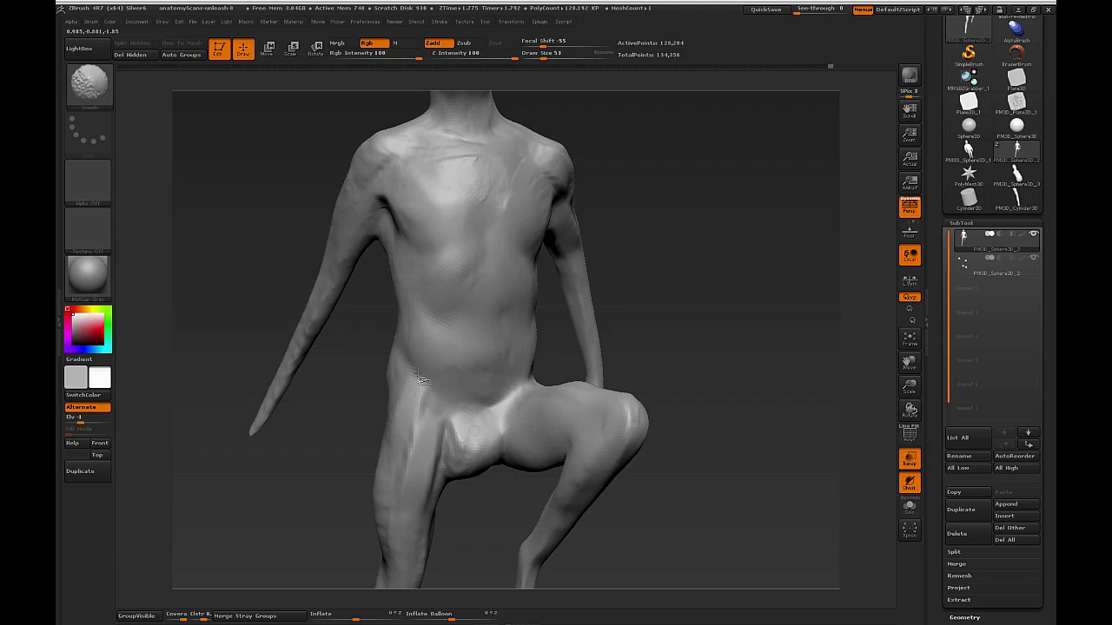
# Handwrite the notes Measure, Offsets and Overlap beside the figure, and mark the overlapping forms at the left armpit.
pyautogui.moveTo(724, 377)
pyautogui.keyDown('alt'); pyautogui.mouseDown()
pyautogui.moveTo(742, 440)
pyautogui.moveTo(707, 426)
pyautogui.moveTo(718, 380)
pyautogui.moveTo(675, 464)
pyautogui.moveTo(782, 460)
pyautogui.moveTo(750, 463)
pyautogui.moveTo(735, 484)
pyautogui.moveTo(742, 524)
pyautogui.moveTo(721, 527)
pyautogui.moveTo(733, 511)
pyautogui.mouseUp(); pyautogui.keyUp('alt')
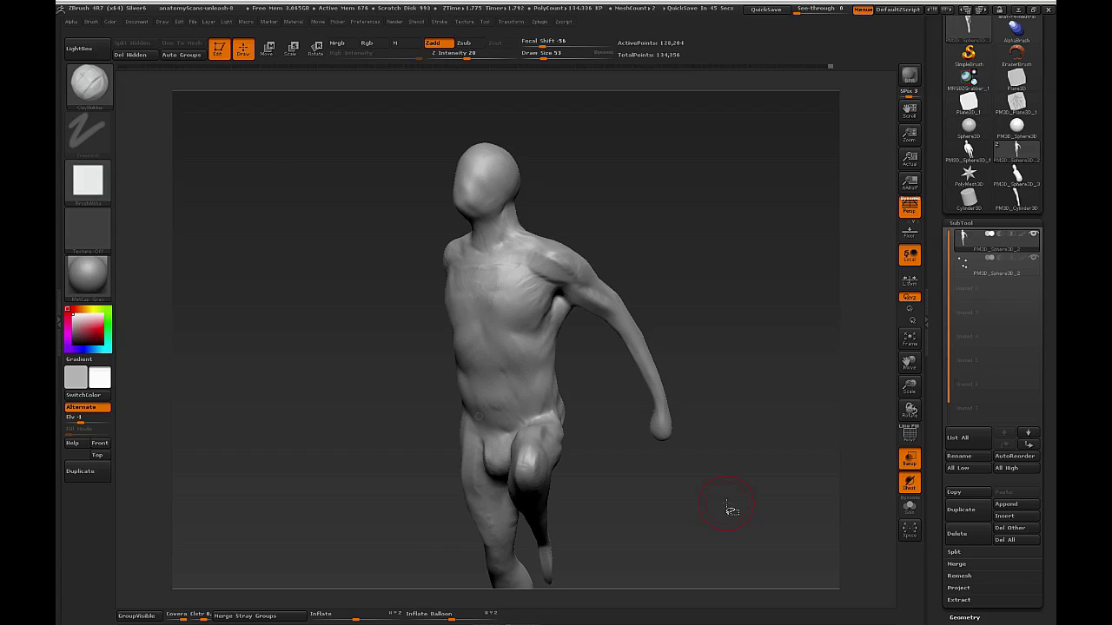
pyautogui.hotkey('ctrl', 'shift')
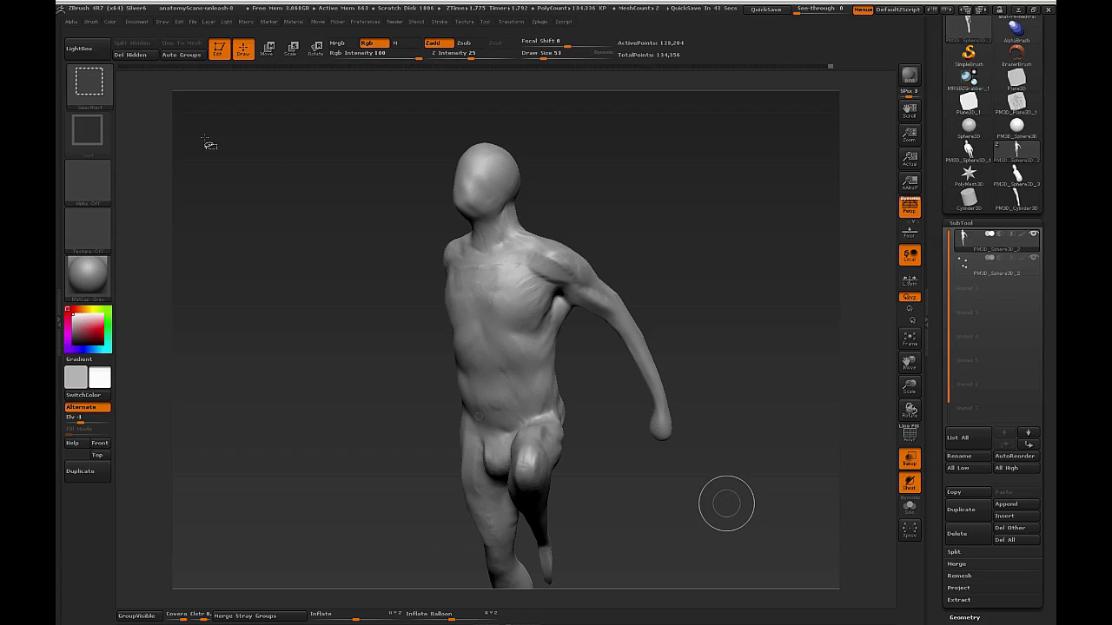
pyautogui.moveTo(206, 127)
pyautogui.mouseDown()
pyautogui.moveTo(235, 163)
pyautogui.moveTo(266, 149)
pyautogui.mouseUp()
pyautogui.moveTo(280, 127); pyautogui.dragTo(283, 139)
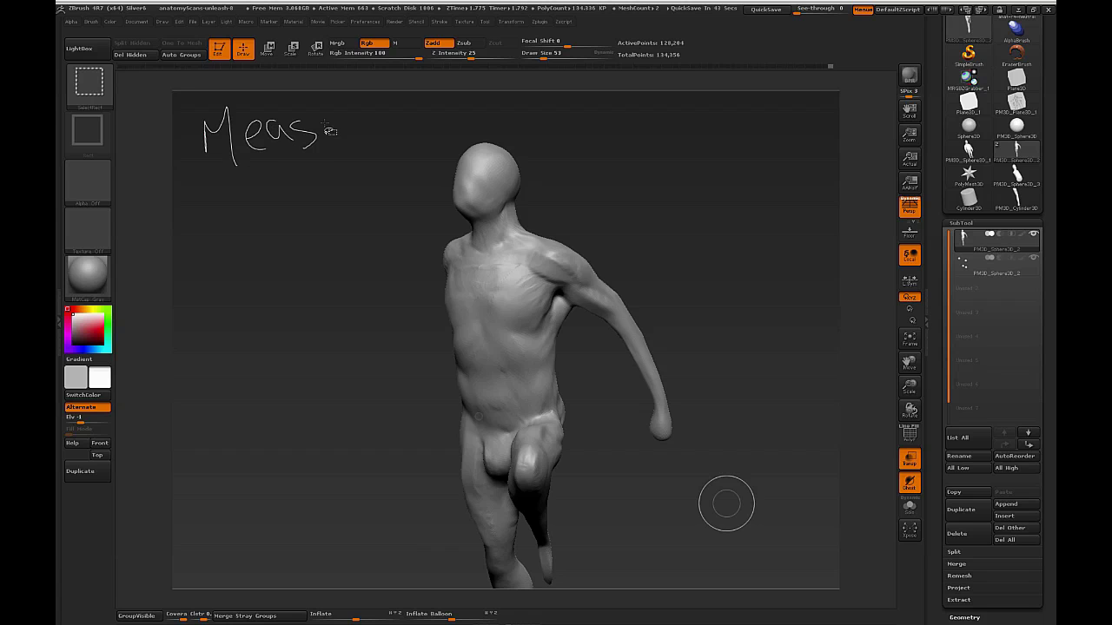
pyautogui.moveTo(354, 124); pyautogui.dragTo(367, 135)
pyautogui.moveTo(253, 155)
pyautogui.mouseDown()
pyautogui.moveTo(265, 198)
pyautogui.moveTo(299, 219)
pyautogui.moveTo(340, 149)
pyautogui.moveTo(374, 196)
pyautogui.mouseUp()
pyautogui.moveTo(214, 250)
pyautogui.mouseDown()
pyautogui.moveTo(346, 260)
pyautogui.moveTo(334, 276)
pyautogui.mouseUp()
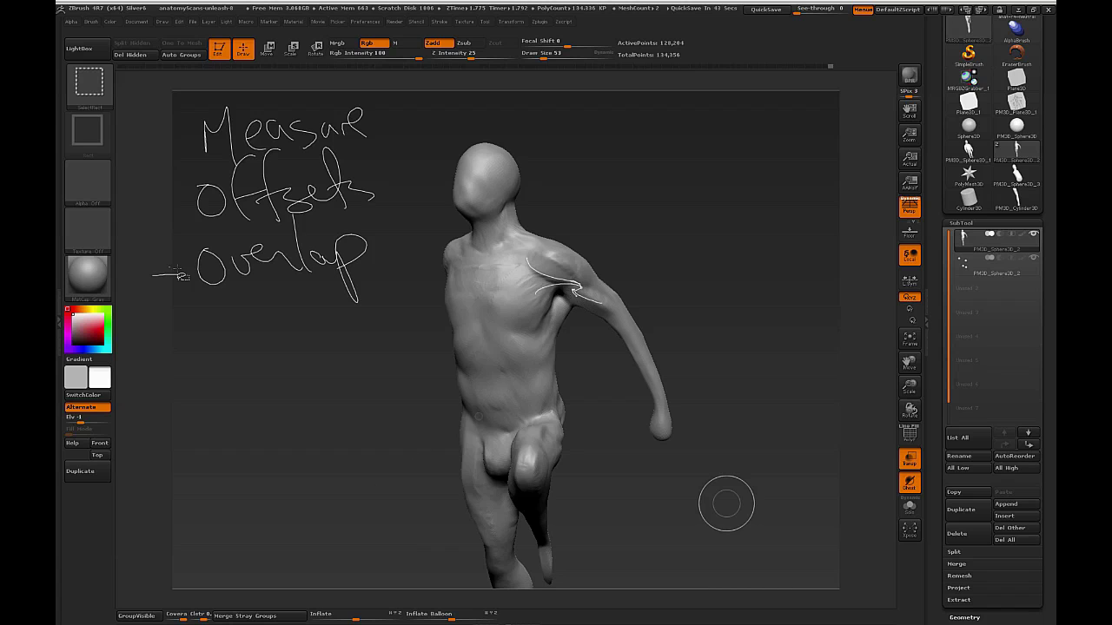
pyautogui.moveTo(206, 356); pyautogui.dragTo(253, 415)
pyautogui.moveTo(275, 345); pyautogui.dragTo(295, 339)
pyautogui.moveTo(197, 467)
pyautogui.mouseDown()
pyautogui.moveTo(365, 442)
pyautogui.moveTo(202, 334)
pyautogui.moveTo(132, 381)
pyautogui.mouseUp()
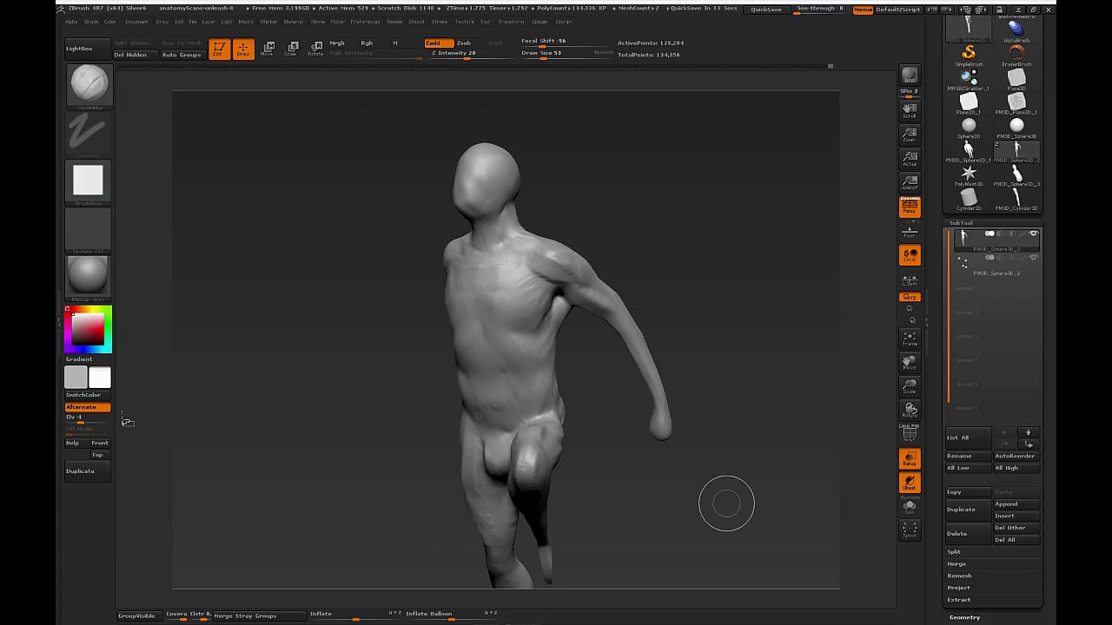
# Draw annotation lines over the figure's left shoulder, upper arm and forearm to outline the overlapping muscle forms.
pyautogui.moveTo(543, 269)
pyautogui.mouseDown()
pyautogui.moveTo(599, 276)
pyautogui.moveTo(611, 320)
pyautogui.moveTo(645, 352)
pyautogui.mouseUp()
pyautogui.moveTo(618, 303)
pyautogui.mouseDown()
pyautogui.moveTo(643, 369)
pyautogui.moveTo(628, 305)
pyautogui.mouseUp()
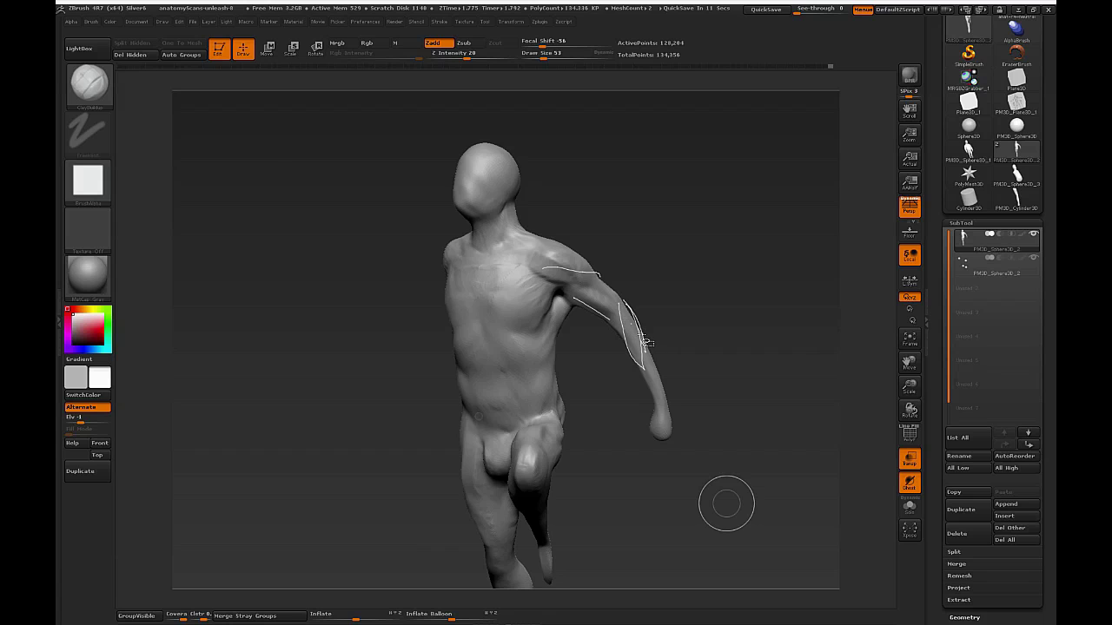
pyautogui.moveTo(639, 331)
pyautogui.mouseDown()
pyautogui.moveTo(666, 392)
pyautogui.moveTo(653, 372)
pyautogui.mouseUp()
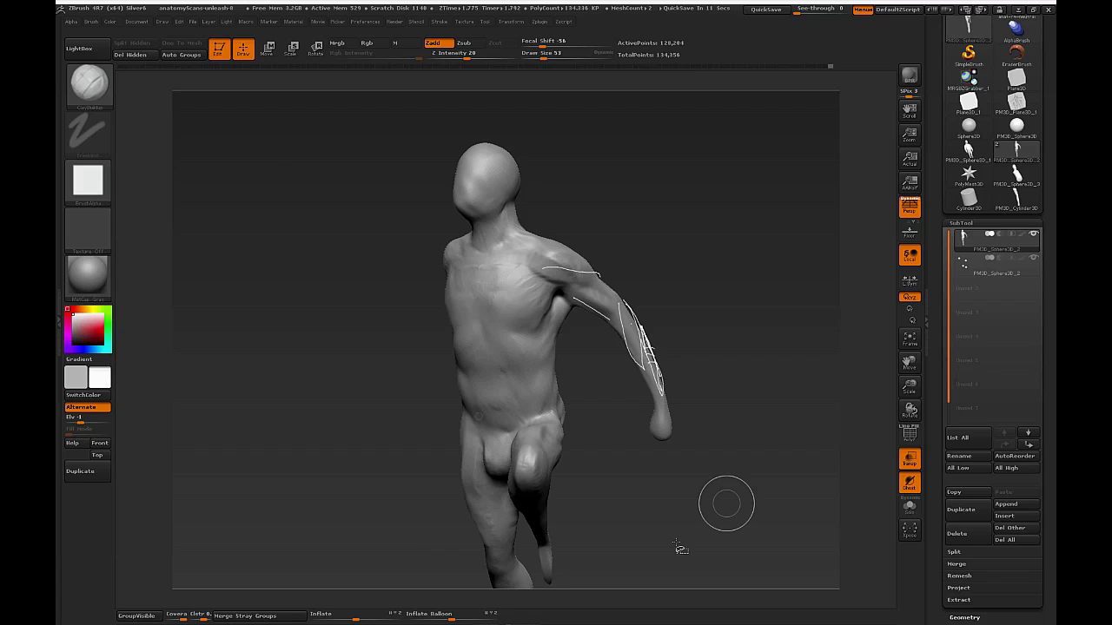